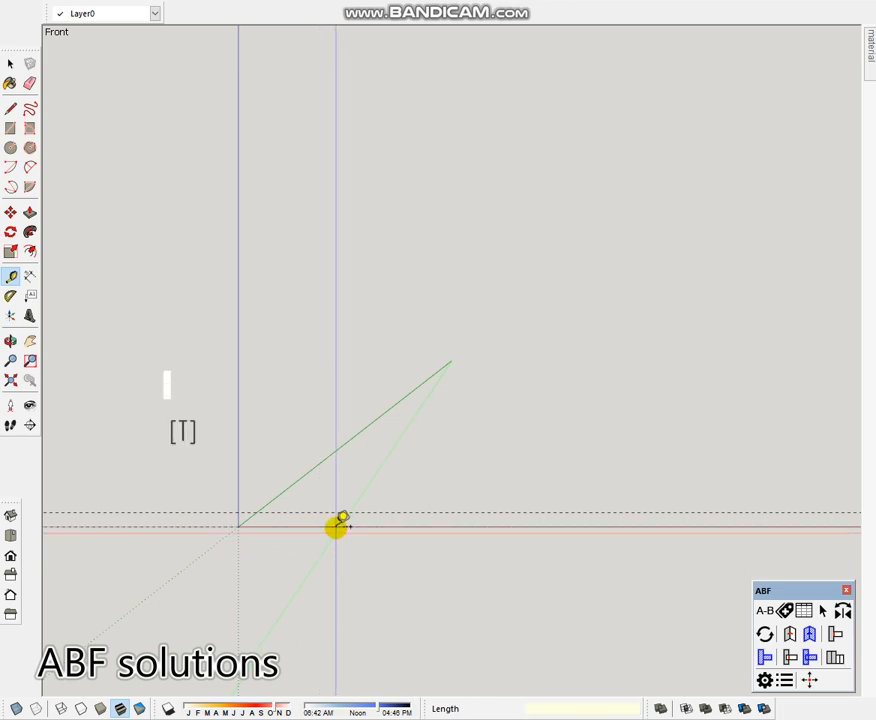
Place a horizontal guide line 750 mm above the existing lower guide
left_click(338, 513)
left_click(346, 513)
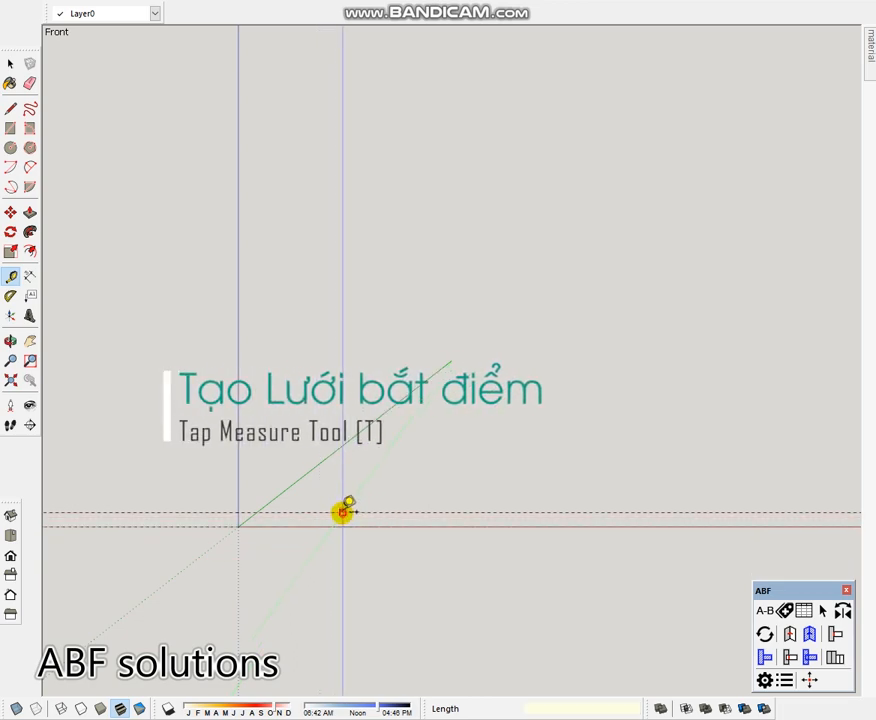
left_click(343, 513)
type("750")
key("Return")
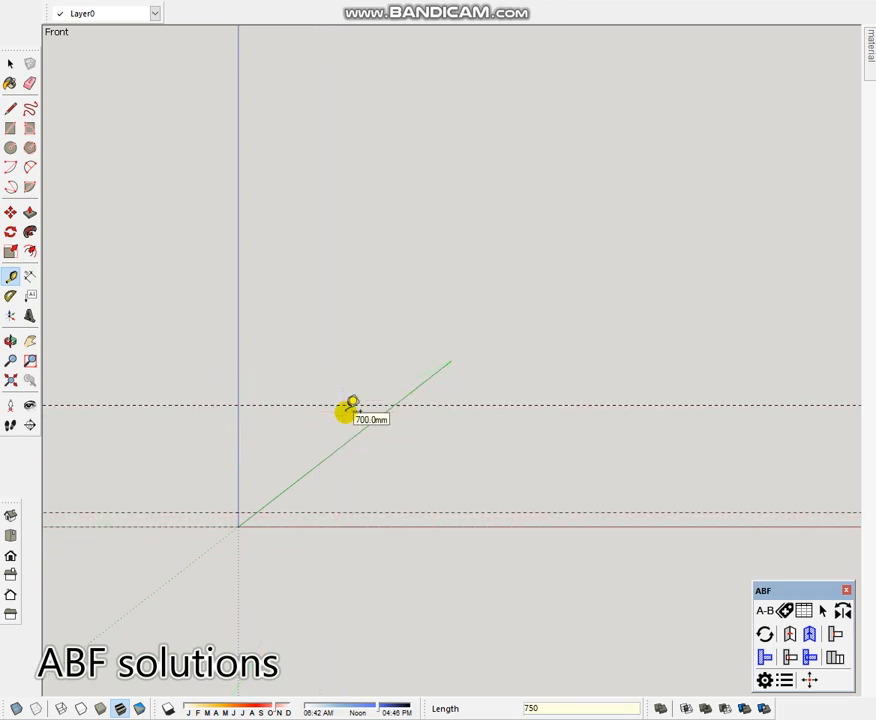
Place a vertical guide 600 mm from the blue axis and a second one 600 mm beyond it
left_click(238, 440)
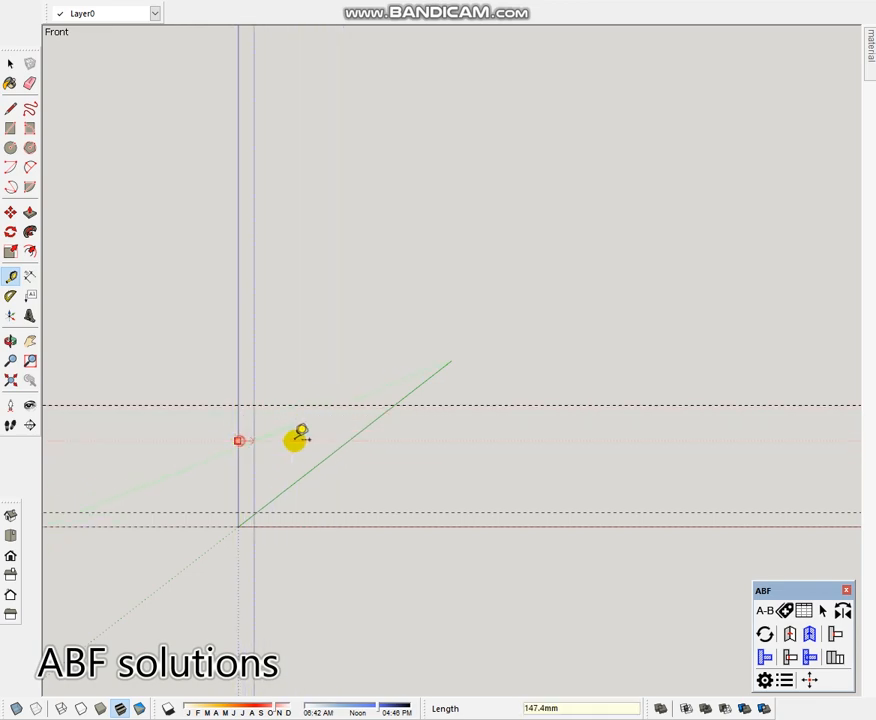
type("600")
key("Return")
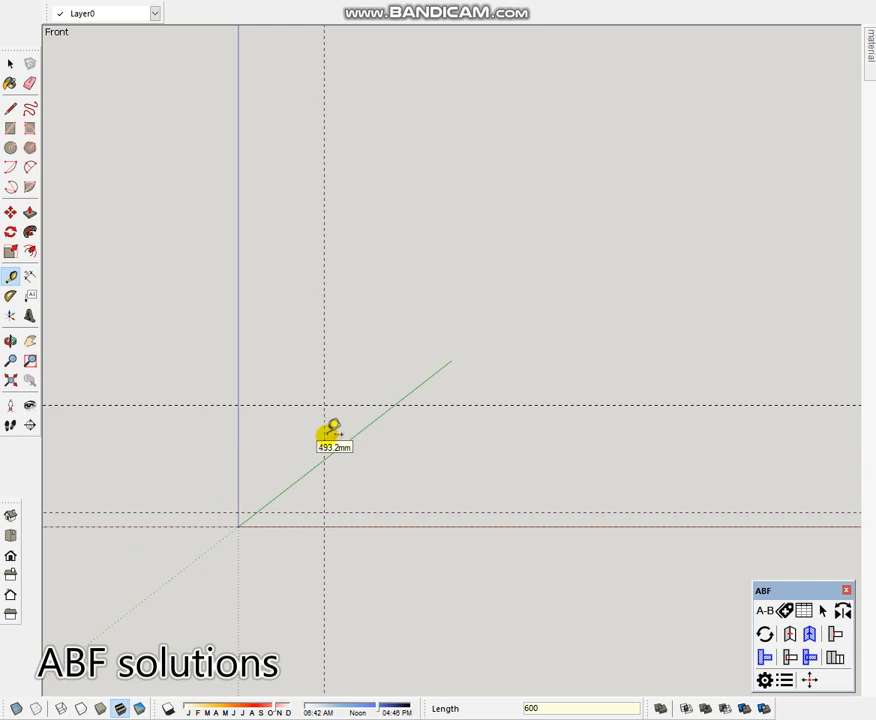
left_click(323, 441)
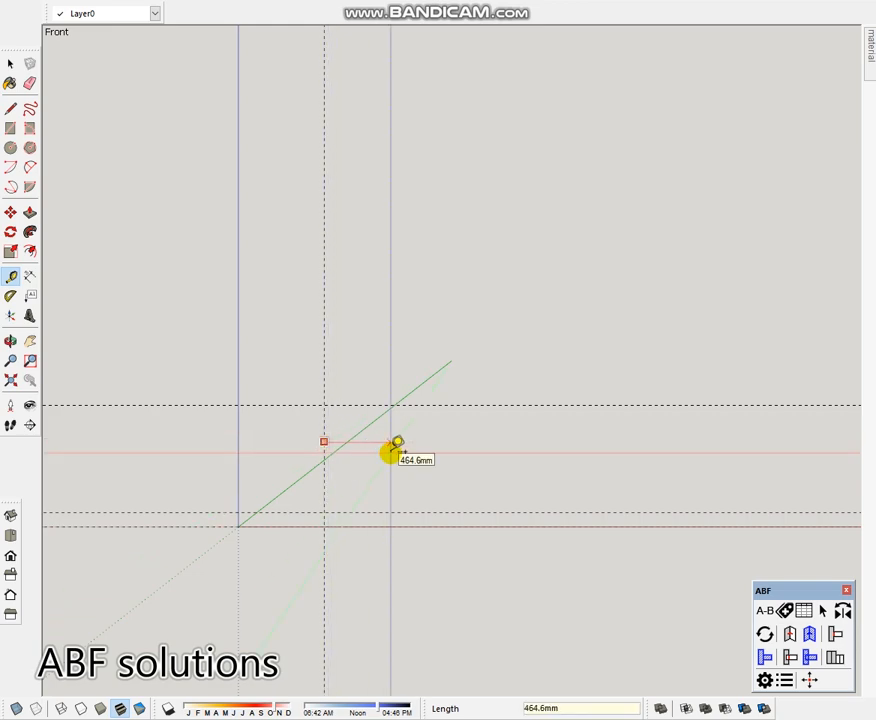
type("600")
key("Return")
key("space")
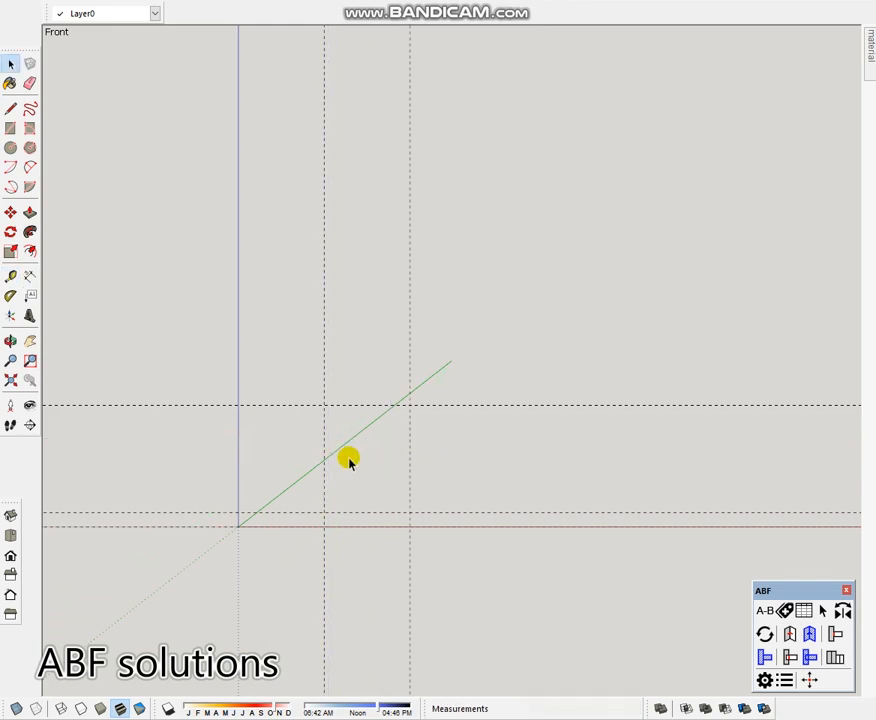
Add vertical guides 18 mm inside each of the two guides that bound the cabinet width
key("t")
left_click(323, 453)
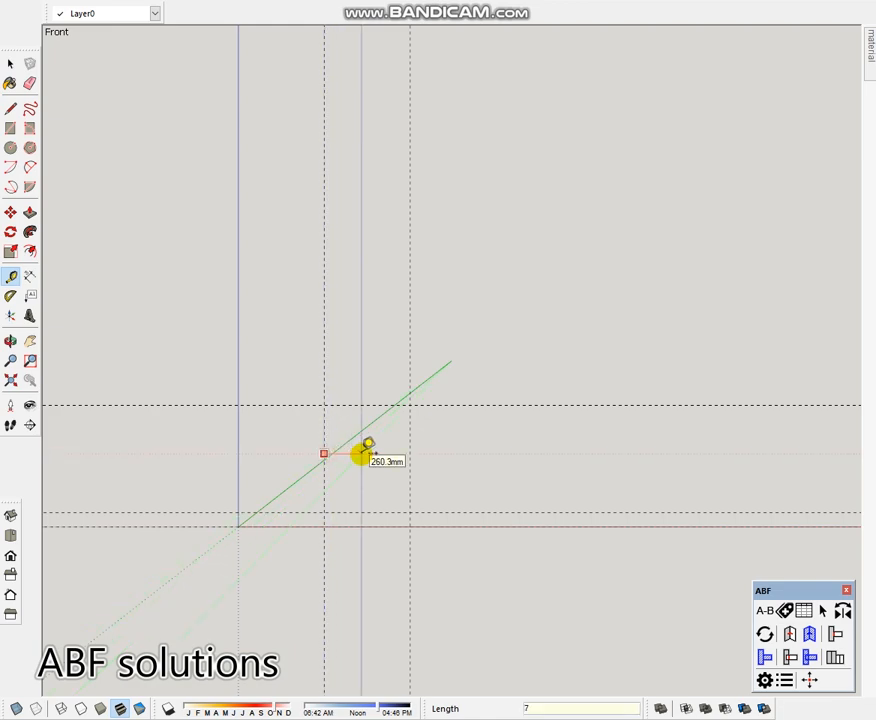
key("Return")
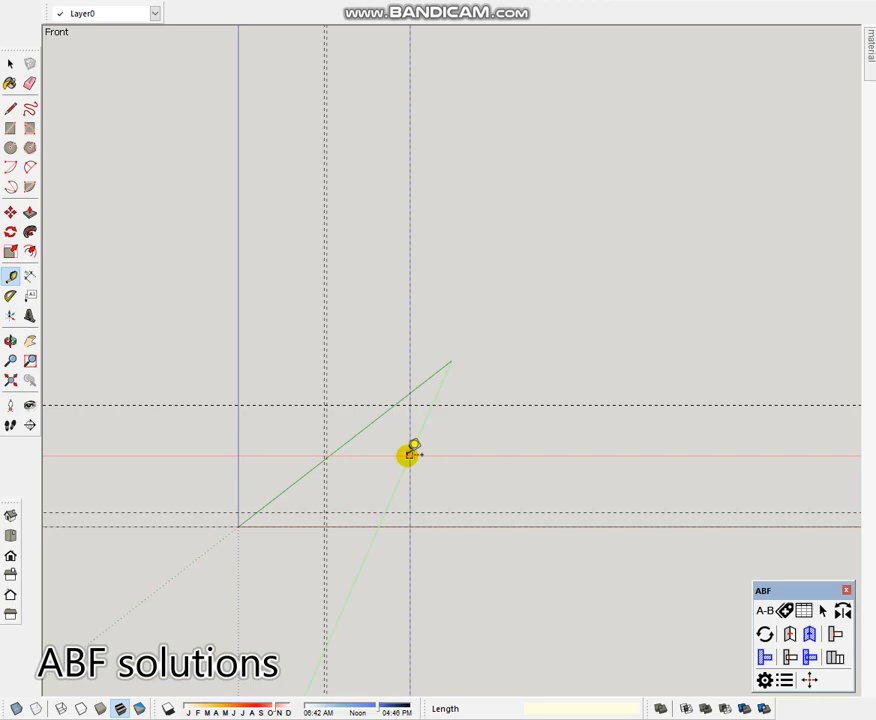
left_click(408, 455)
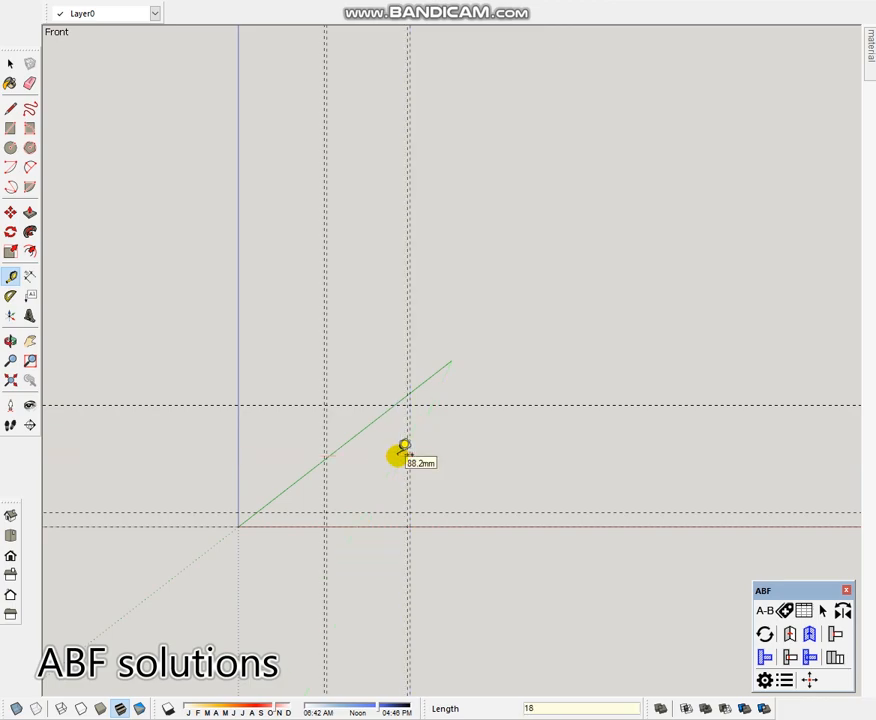
Add horizontal guides 18 mm above the cabinet's bottom guide and 18 mm below its top guide
scroll(404, 448, "up", 3)
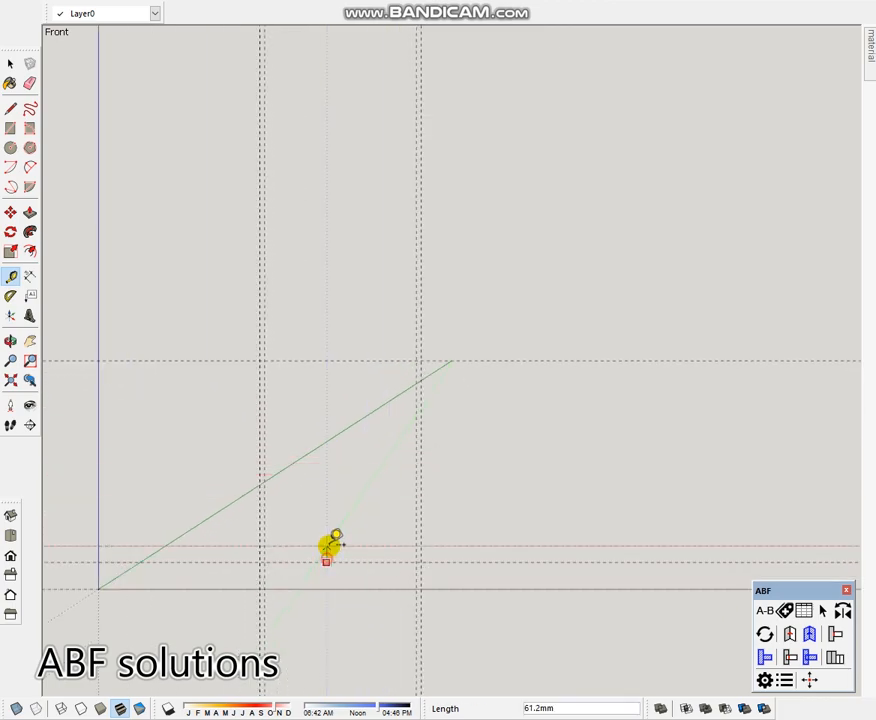
type("15")
key("Return")
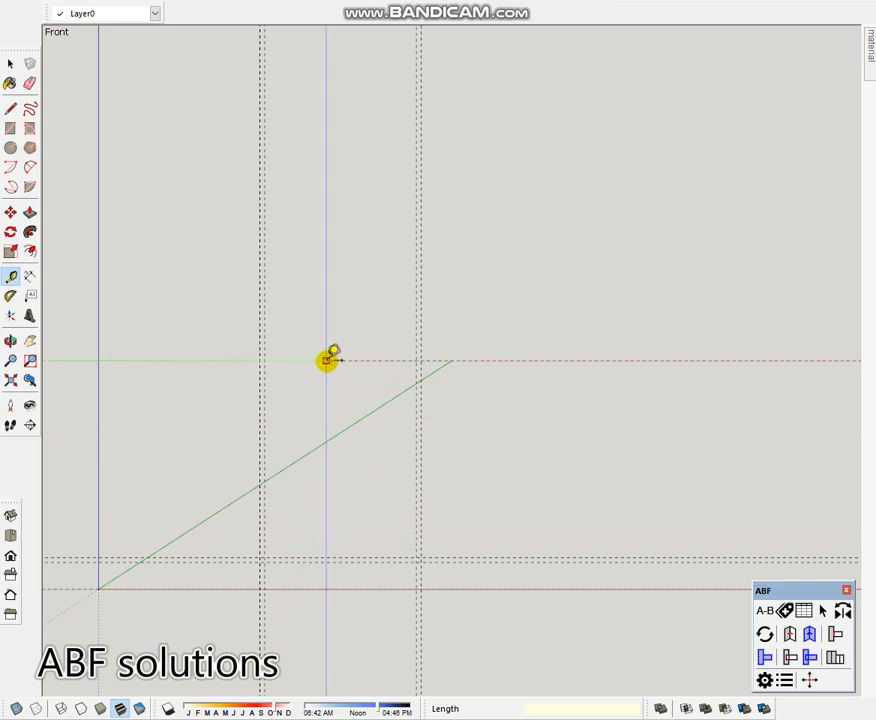
left_click(328, 360)
type("15")
key("Return")
key("space")
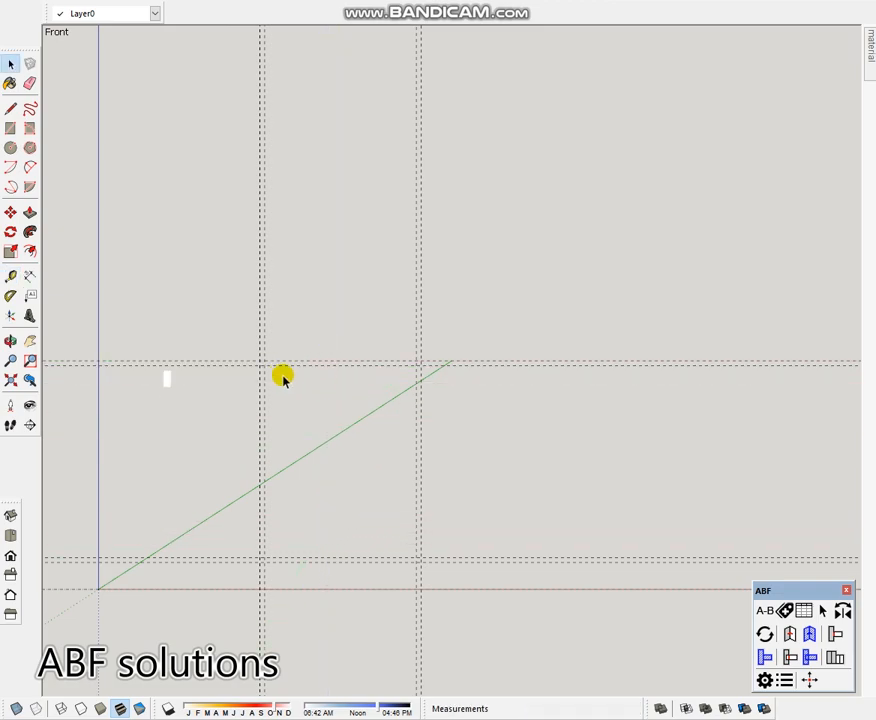
Draw an 18 mm by 750 mm rectangle between the left pair of guides as a side panel and make it a group
key("r")
left_click(262, 360)
scroll(268, 538, "up", 2)
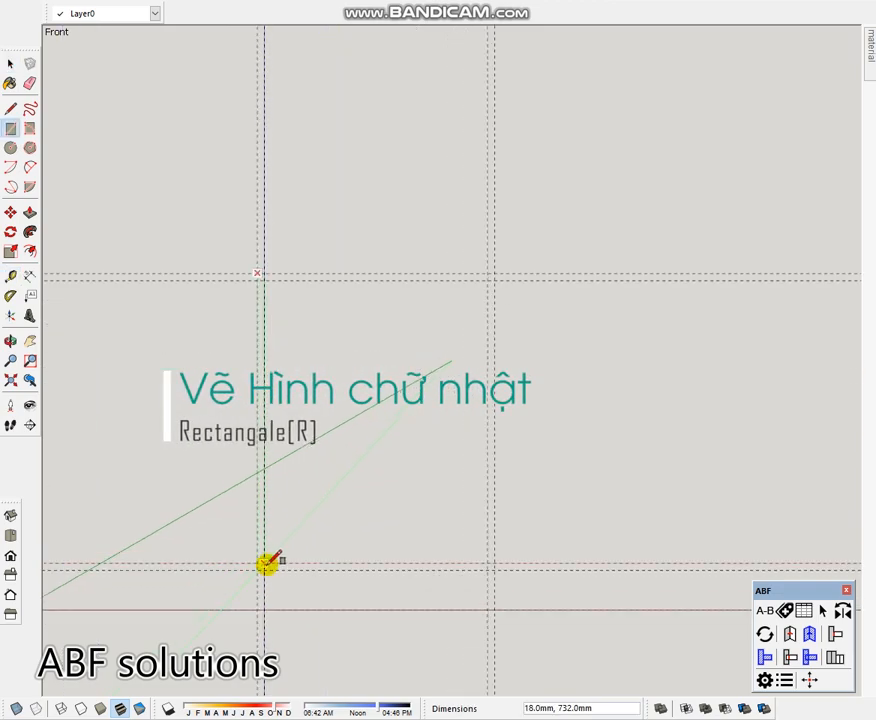
key("space")
scroll(267, 492, "up", 2)
double_click(259, 486)
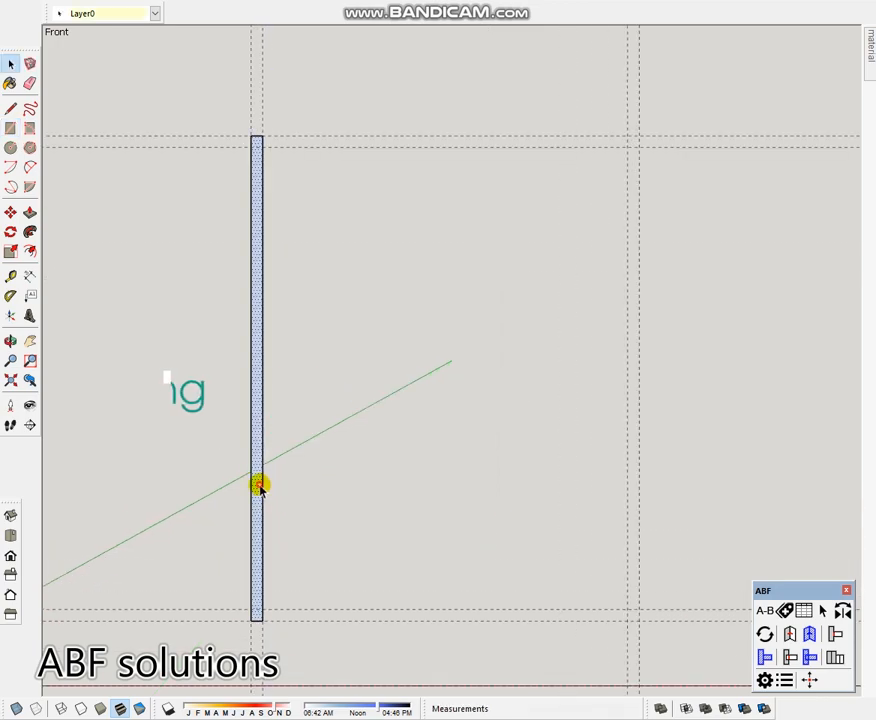
right_click(260, 486)
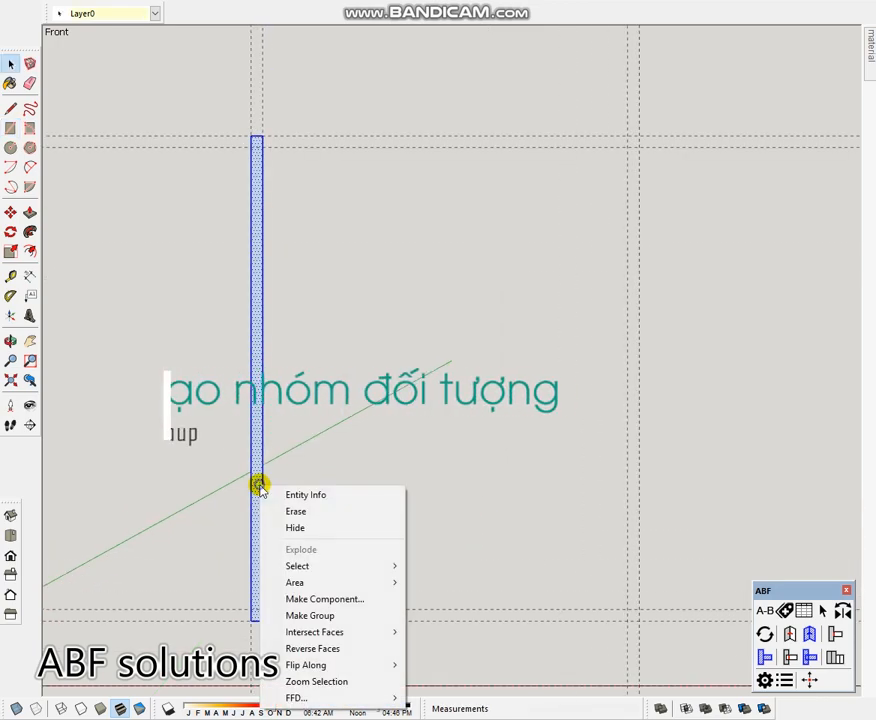
left_click(309, 614)
scroll(272, 520, "down", 2)
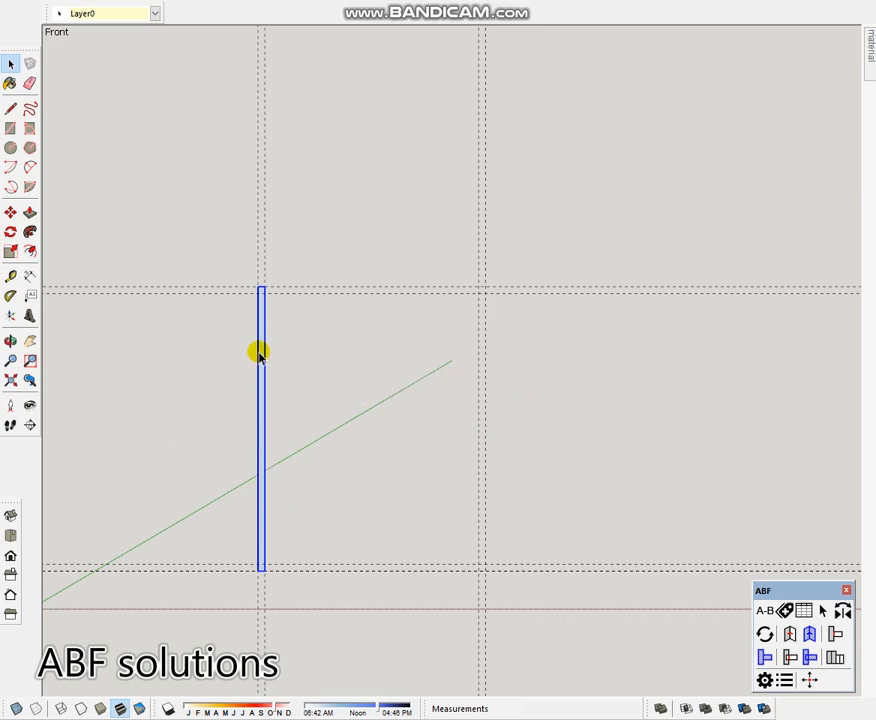
Copy the left side panel group to the right pair of vertical guides
key("m")
left_click(266, 290)
key("ctrl")
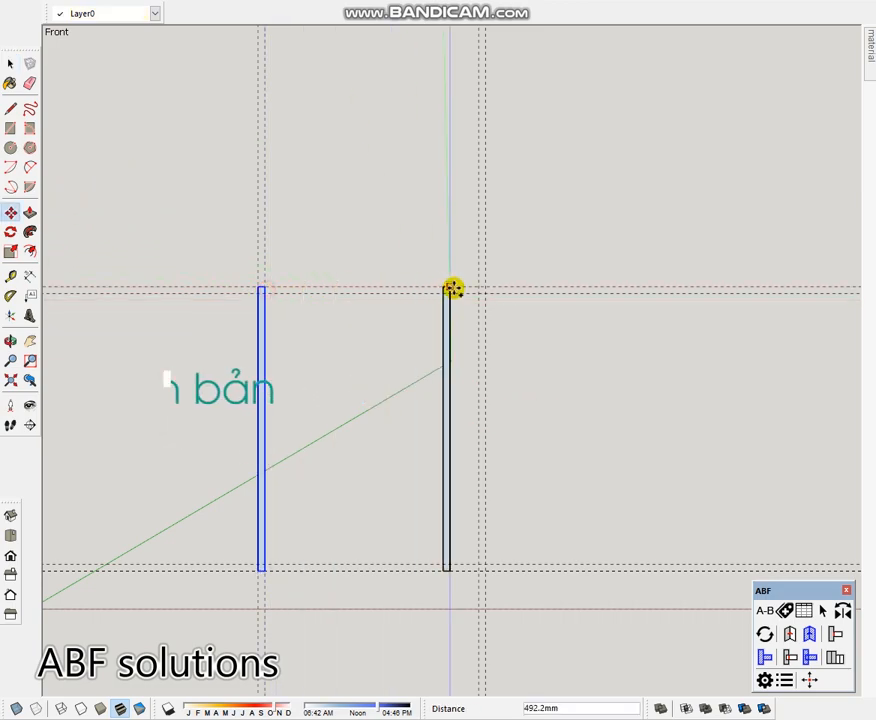
left_click(483, 290)
key("space")
key("t")
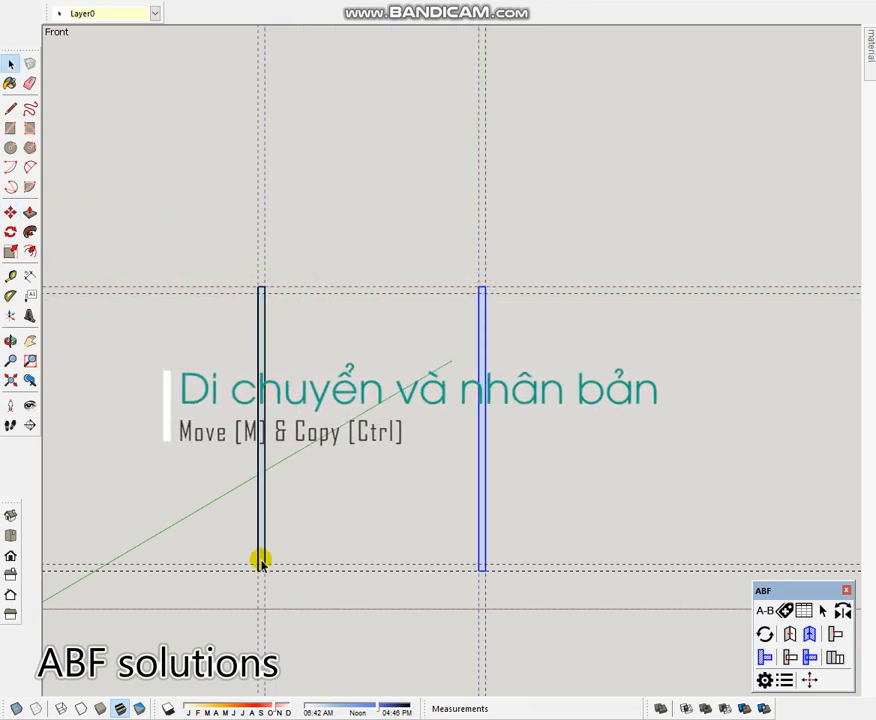
key("space")
Draw the 18 mm thick bottom panel rectangle between the two side panels and make it a group
scroll(268, 565, "up", 2)
key("r")
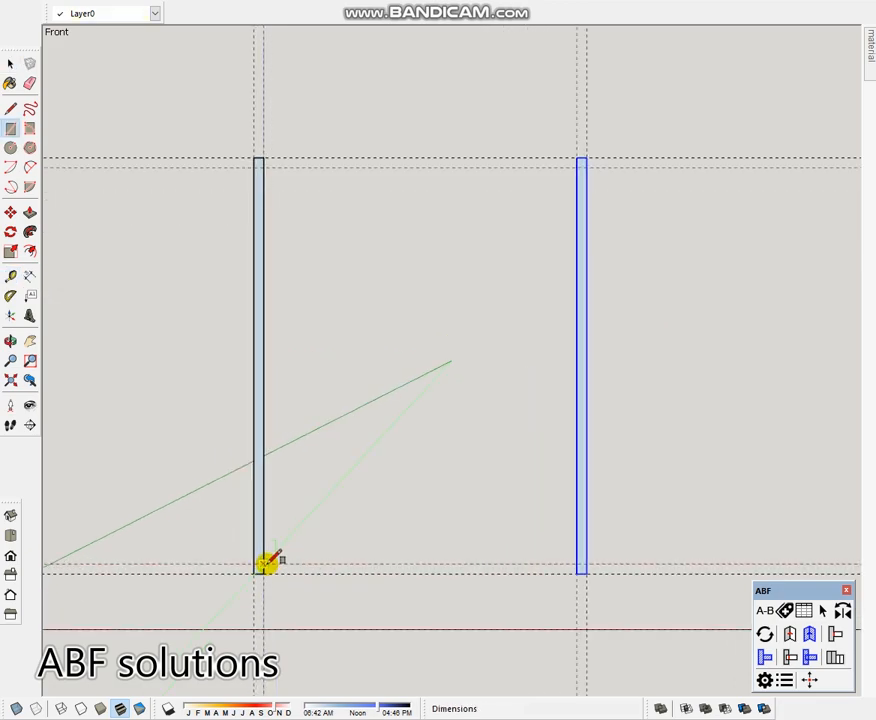
left_click(264, 564)
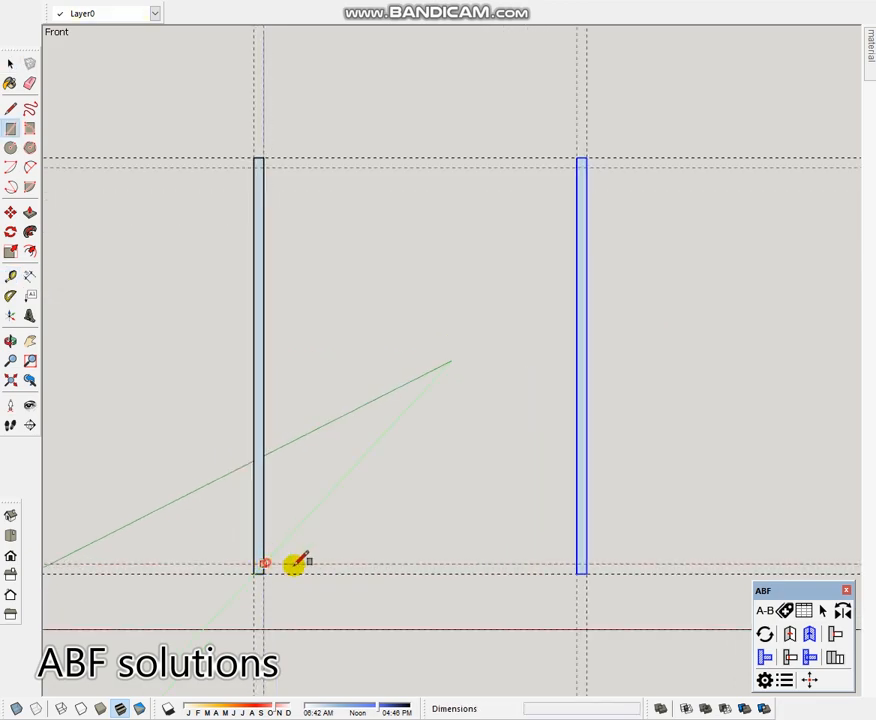
left_click(577, 573)
key("space")
scroll(514, 568, "up", 2)
double_click(503, 576)
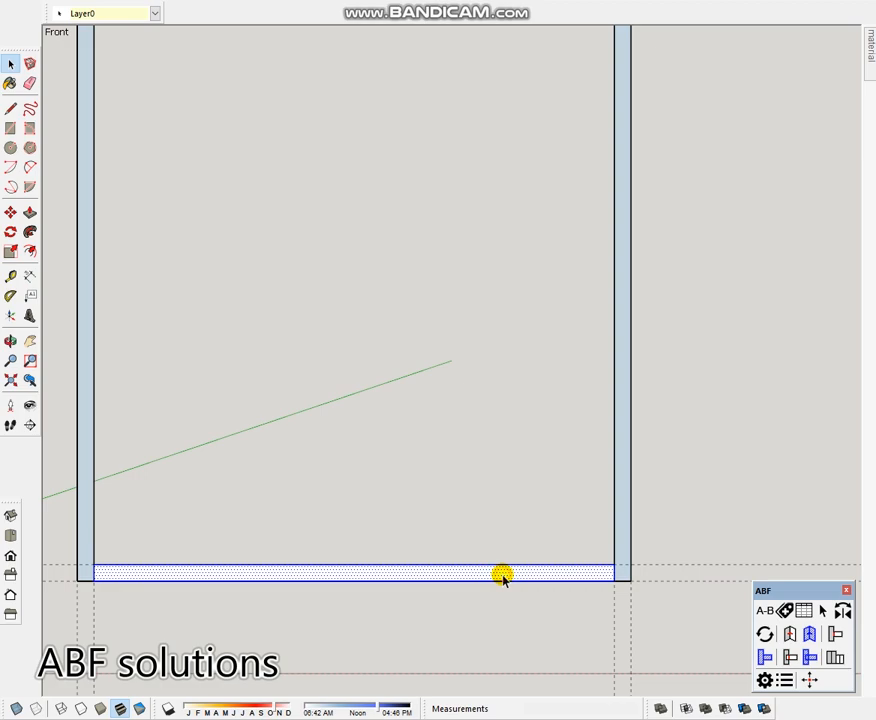
scroll(252, 560, "down", 4)
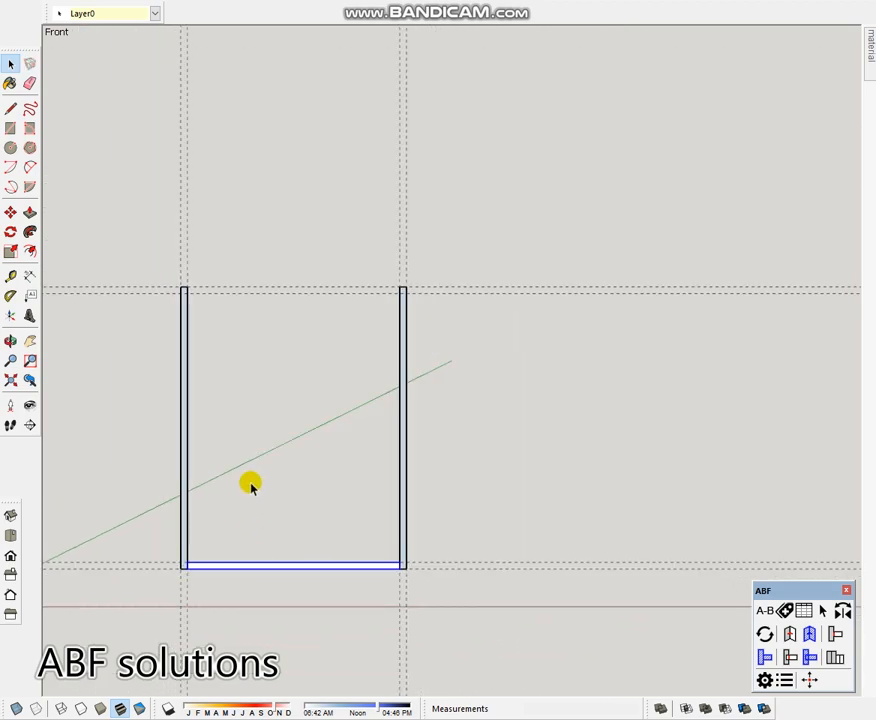
Push/Pull the left side panel's face inside its group to a depth of 560 mm
left_click(181, 443)
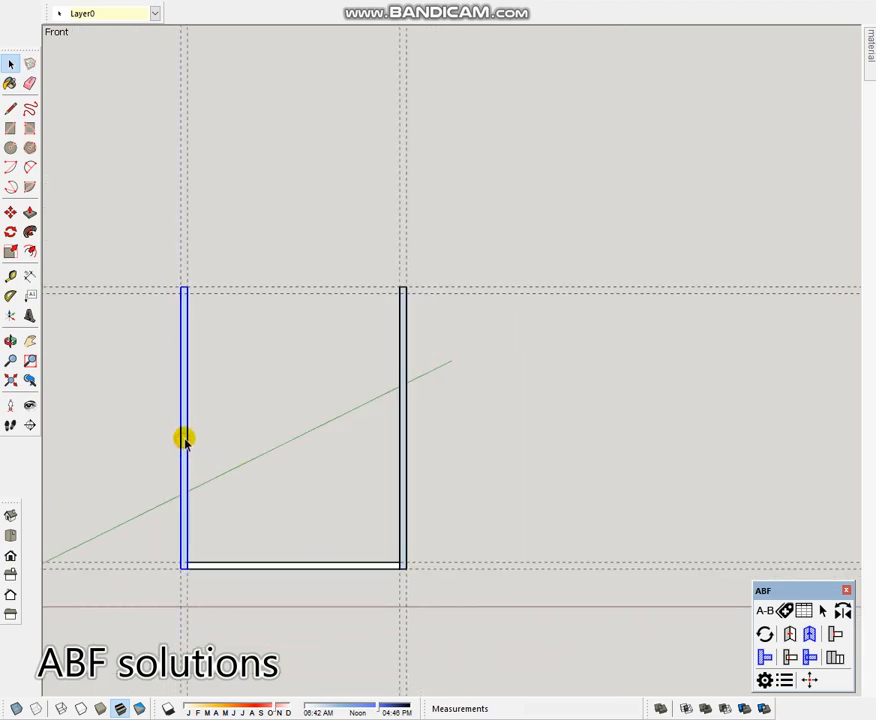
double_click(184, 440)
key("p")
left_click(205, 426)
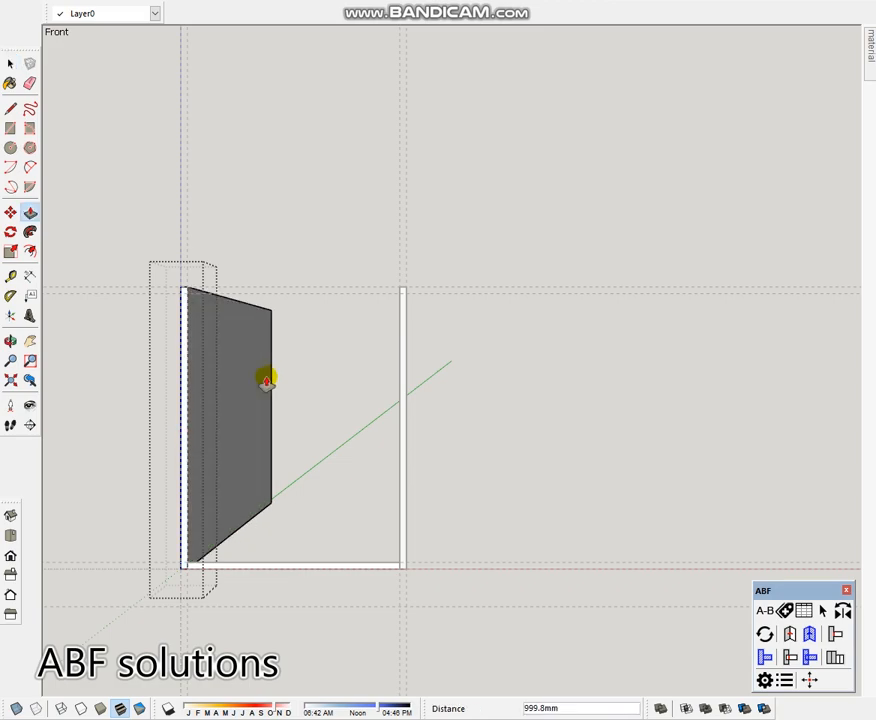
type("560")
key("Return")
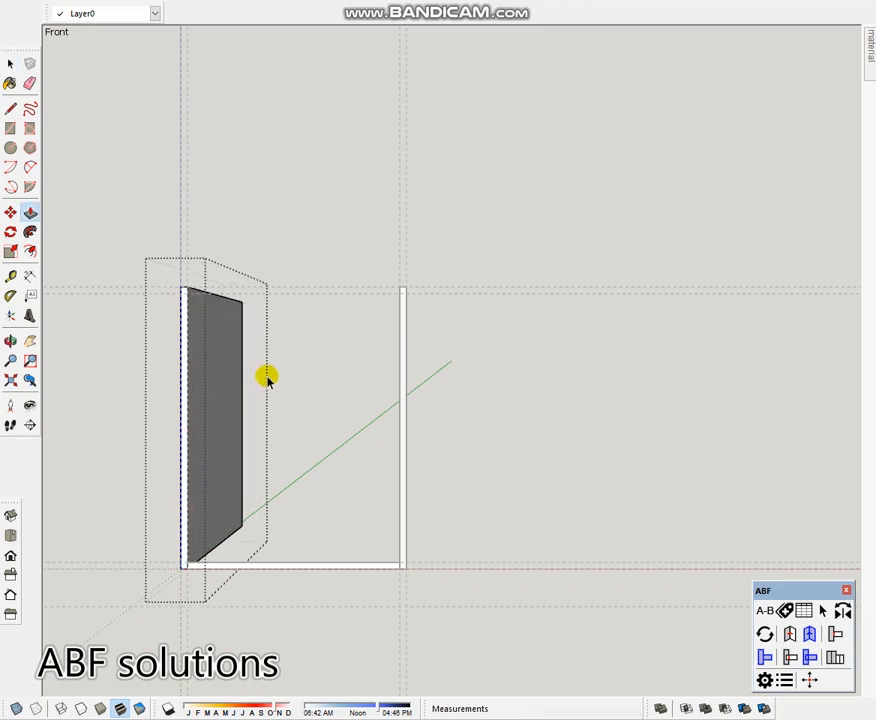
key("space")
left_click(366, 408)
Copy the extruded left side panel to the right side panel's position
left_click(222, 378)
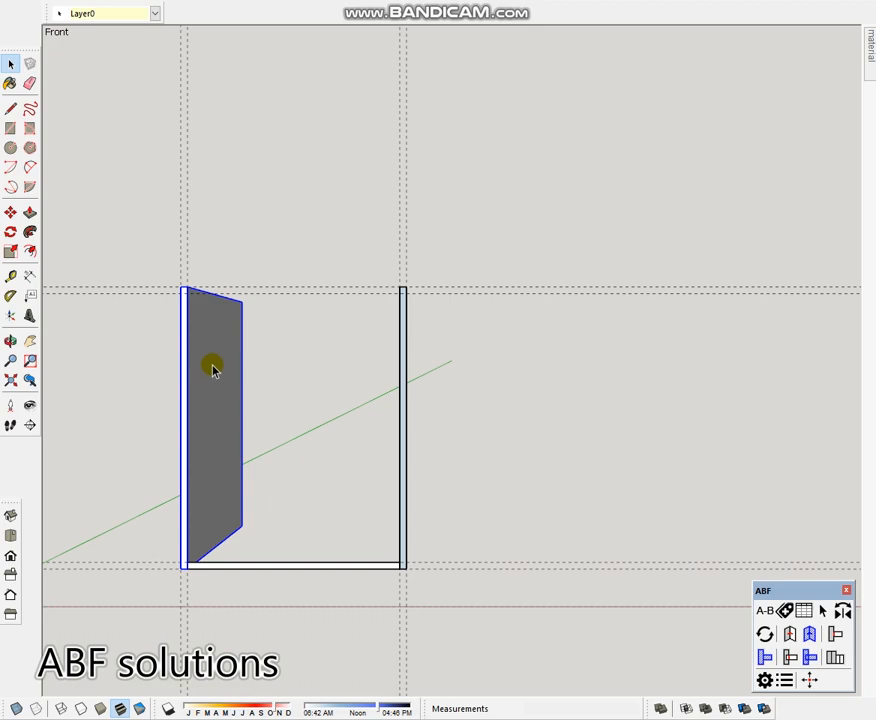
key("m")
left_click(190, 287)
key("ctrl")
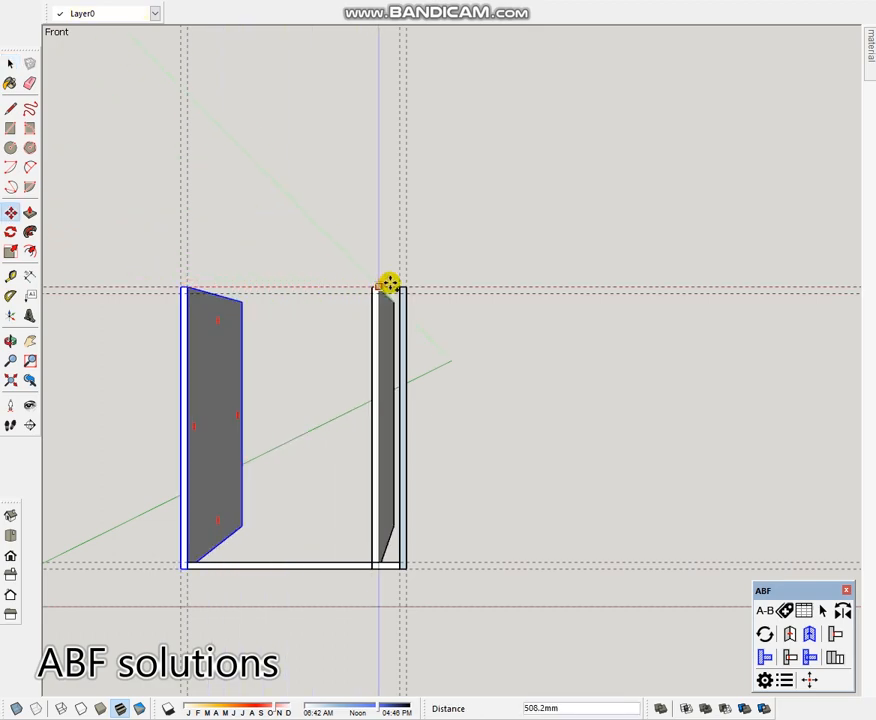
left_click(406, 280)
key("space")
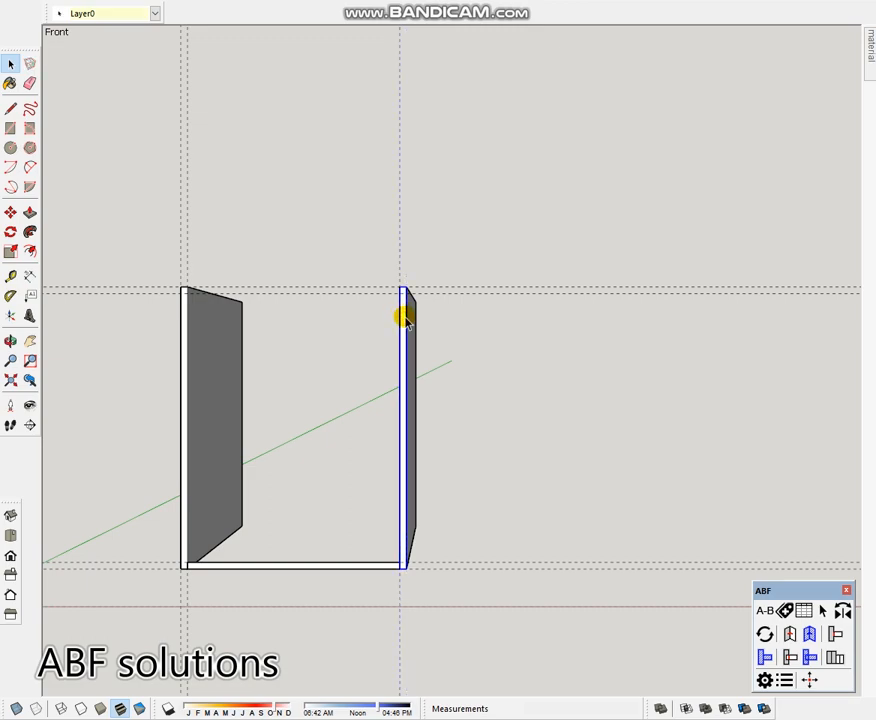
Push/Pull the bottom panel's face back to match the depth of the side panels
left_click(421, 330)
scroll(201, 570, "up", 1)
left_click(201, 567)
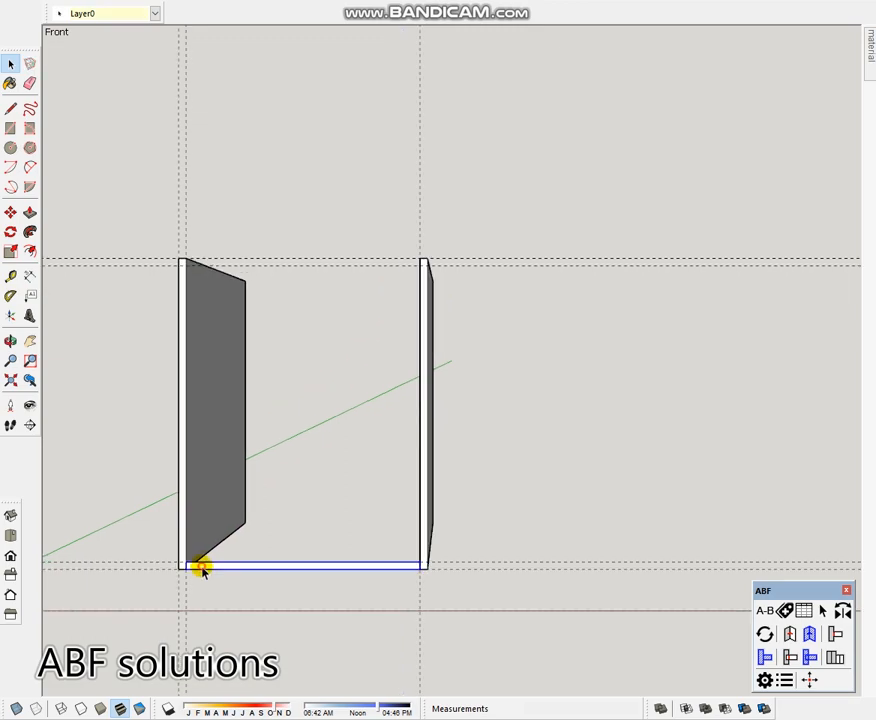
key("m")
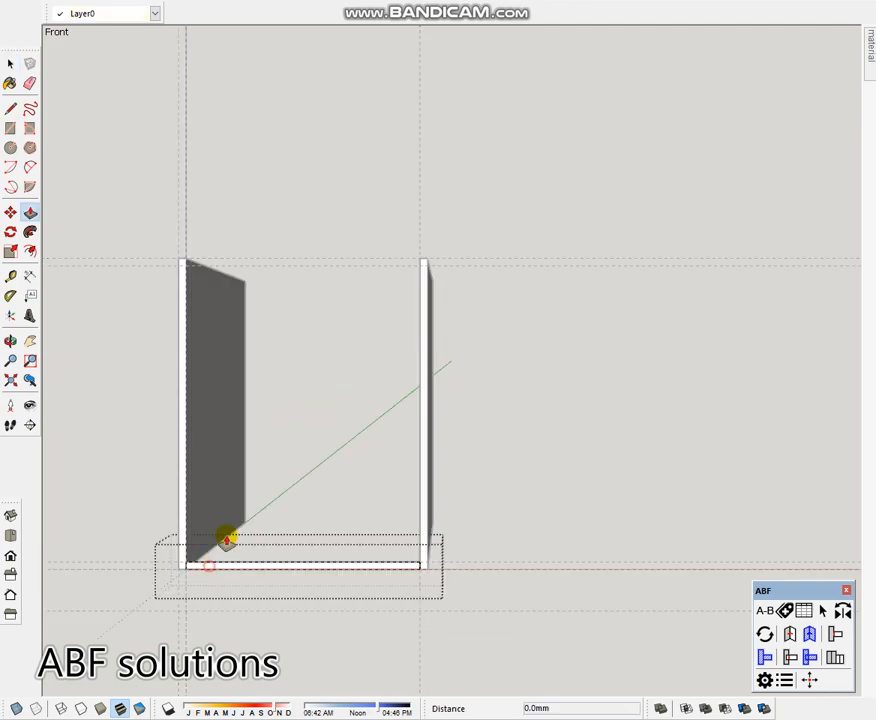
left_click(226, 538)
left_click(246, 475)
key("space")
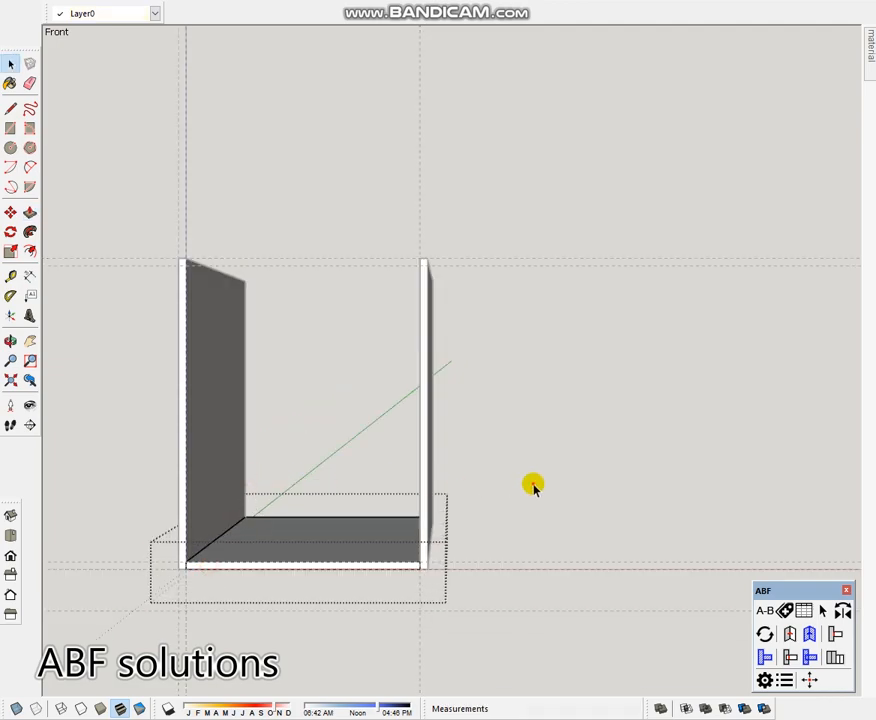
left_click(533, 486)
Copy the extruded bottom panel up to the top of the cabinet, flush with the side panels' upper ends
left_click(264, 543)
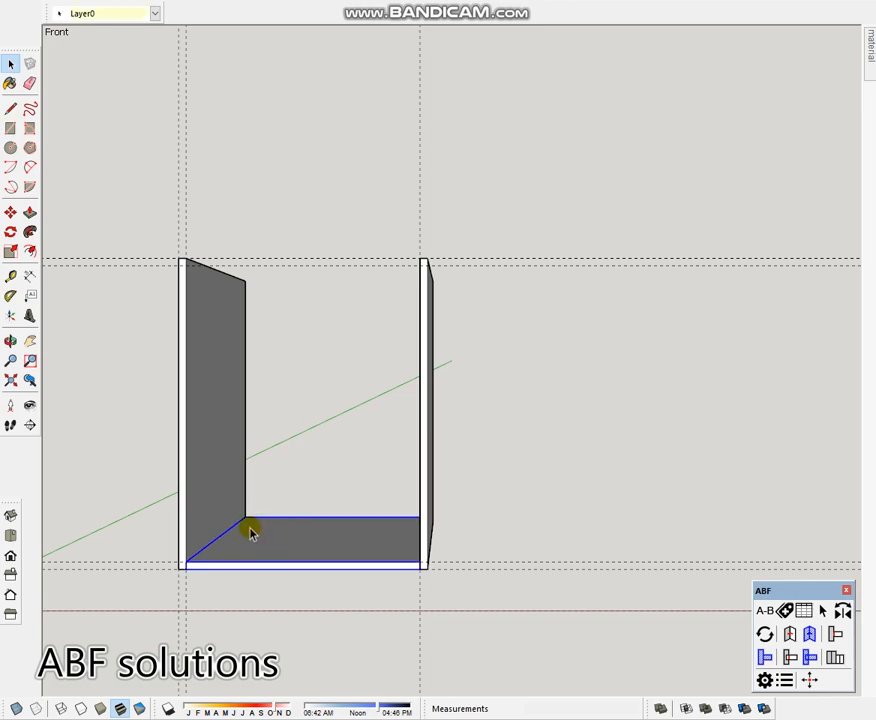
key("m")
left_click(194, 571)
key("ctrl")
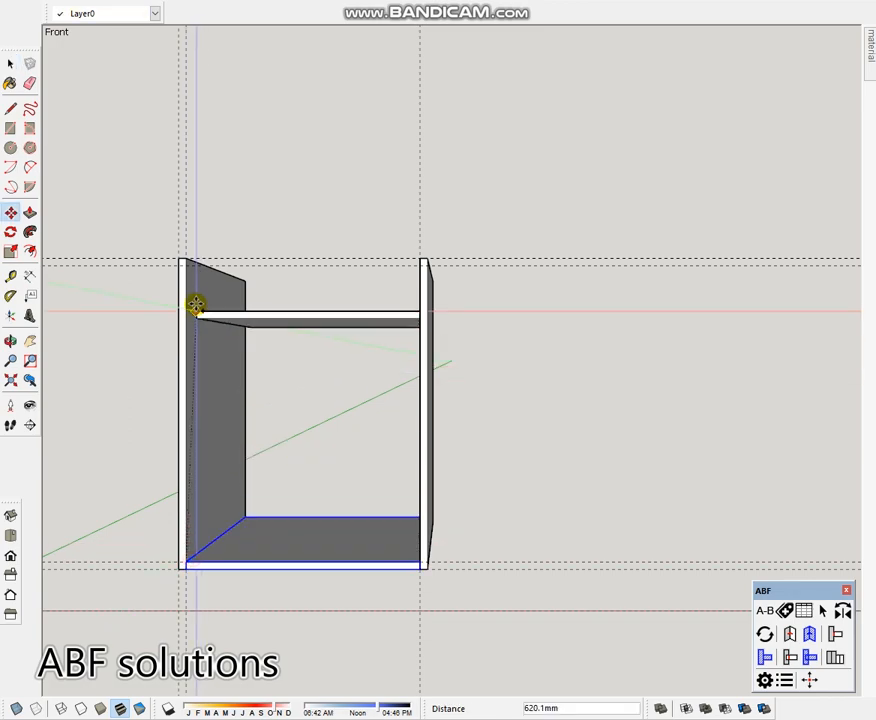
left_click(190, 262)
key("space")
Place a guide line on the top panel, offset back from its front edge
middle_click_drag(250, 264, 282, 396)
key("t")
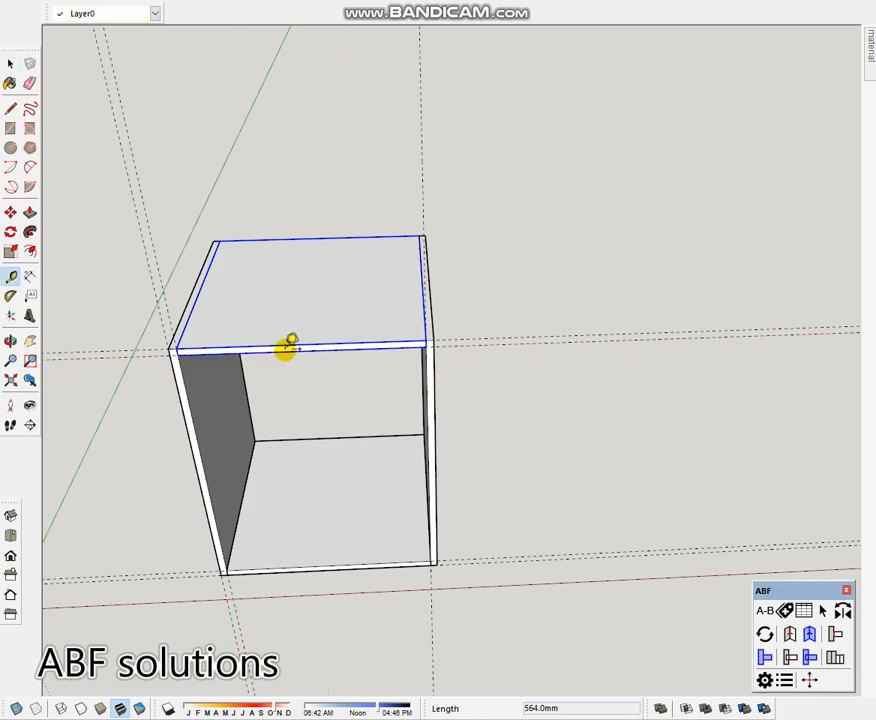
left_click(285, 346)
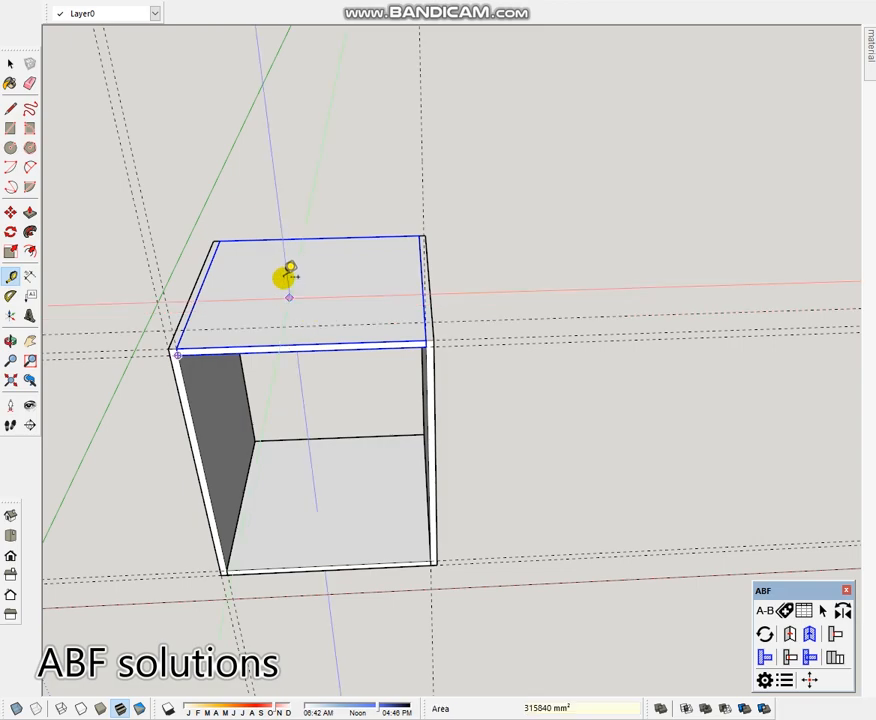
Place a guide line in from the top panel's back edge and scale the panel back to it as a rear rail
left_click(287, 239)
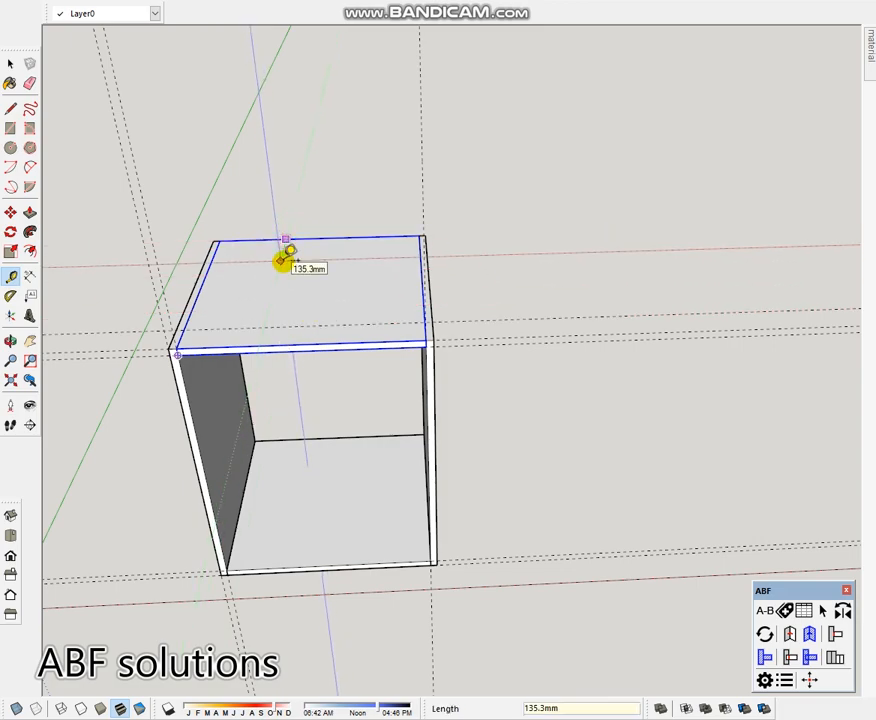
key("space")
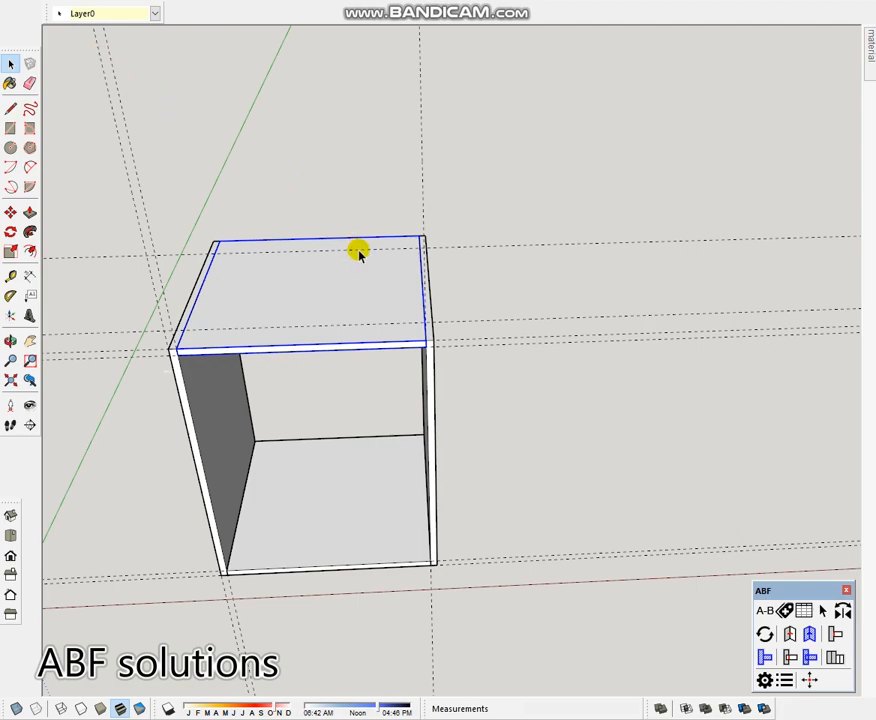
key("s")
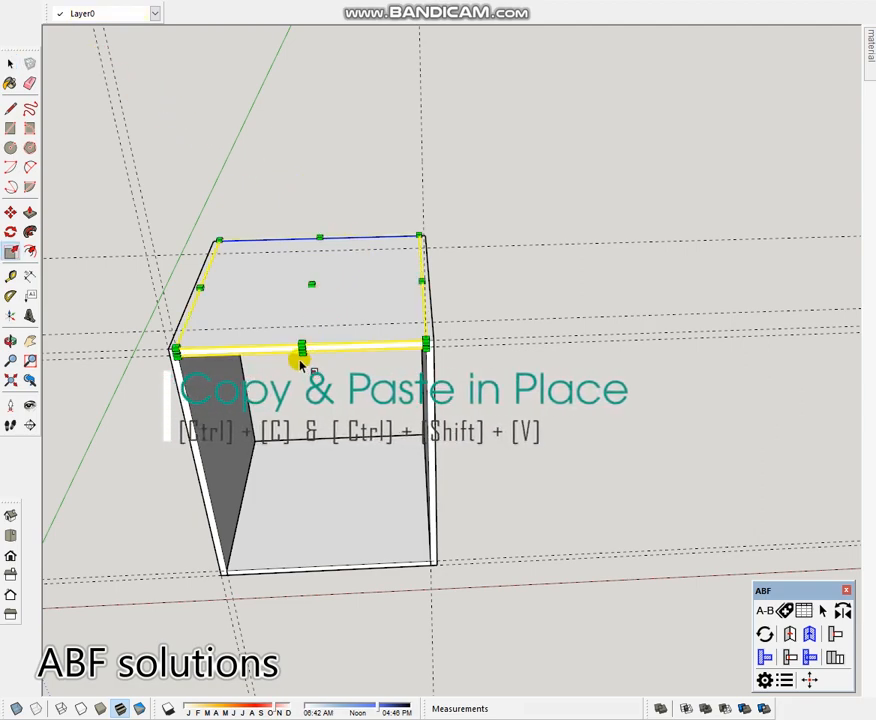
left_click_drag(301, 349, 299, 252)
key("Escape")
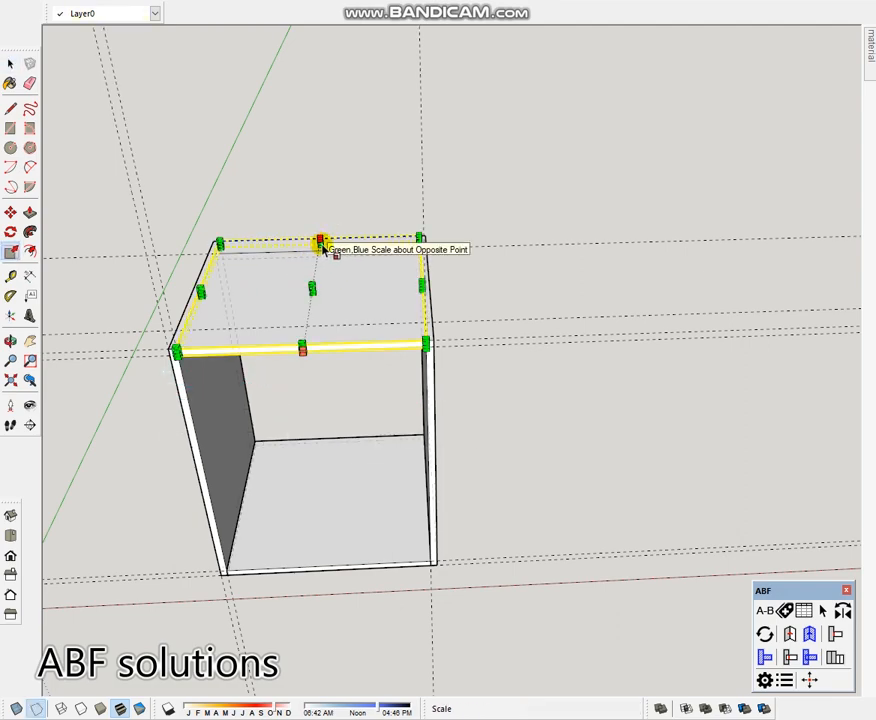
Scale the in-place copy of the full top panel forward to the front guide line to form the front rail
left_click_drag(322, 246, 341, 326)
key("space")
left_click(508, 307)
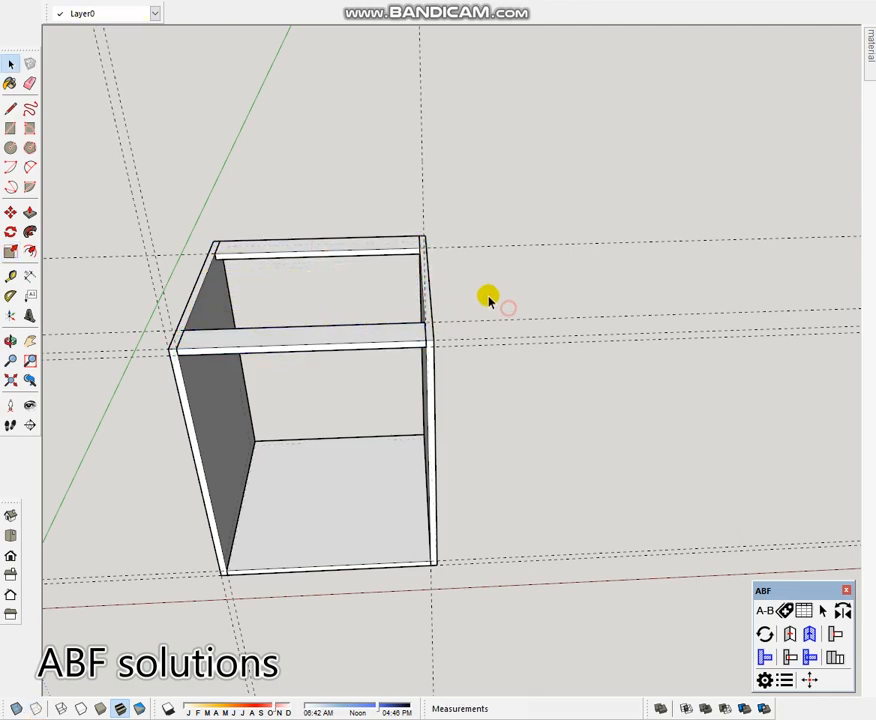
Erase the guide lines around the cabinet's top and sides, keeping the two along its base
key("e")
left_click(515, 319)
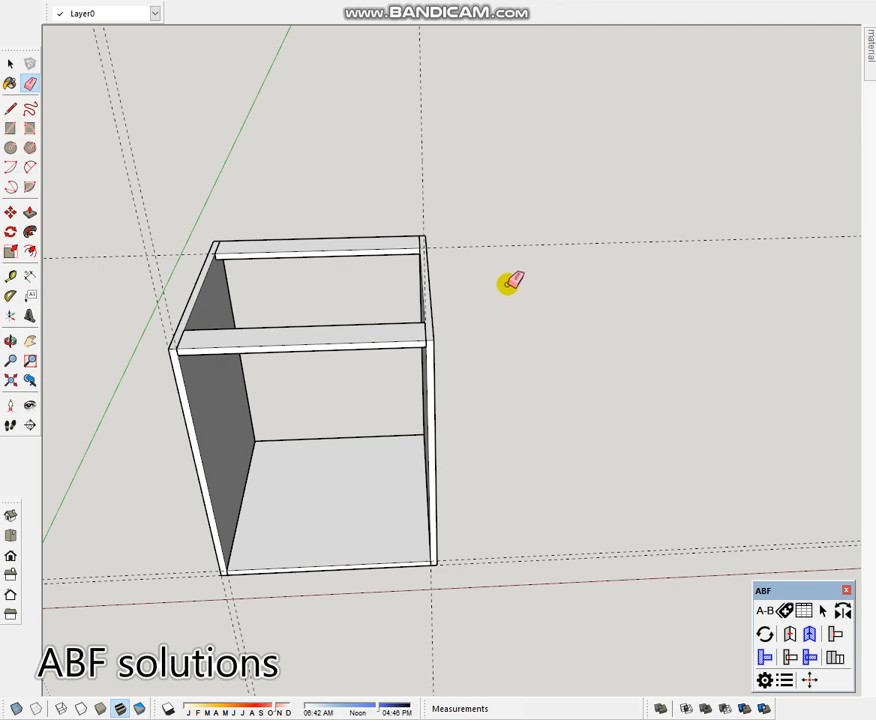
left_click(418, 196)
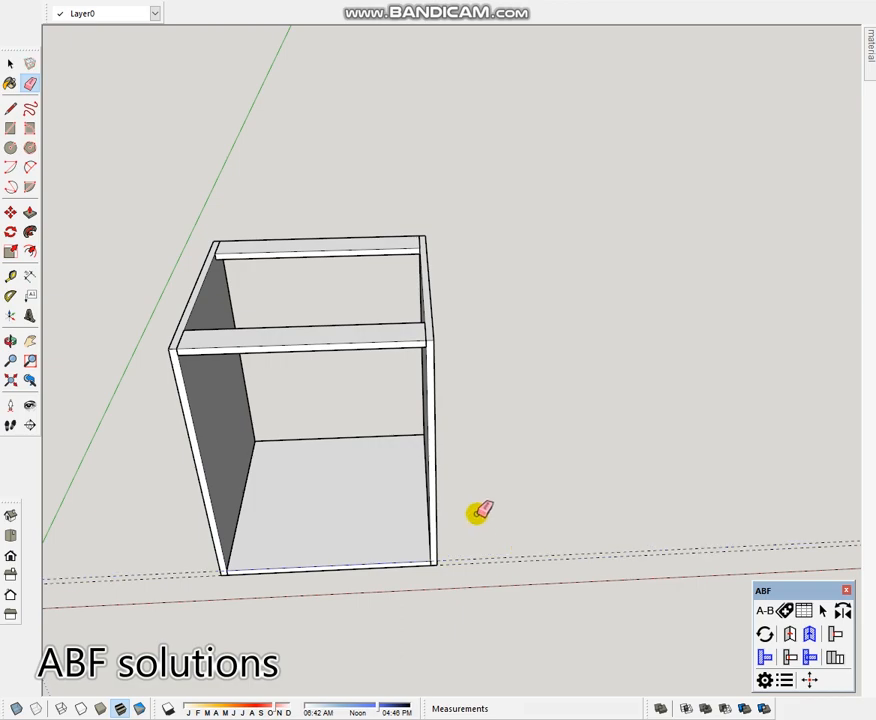
Place a guide straight down from the left side panel's bottom front corner to the red axis
middle_click_drag(480, 551, 464, 430)
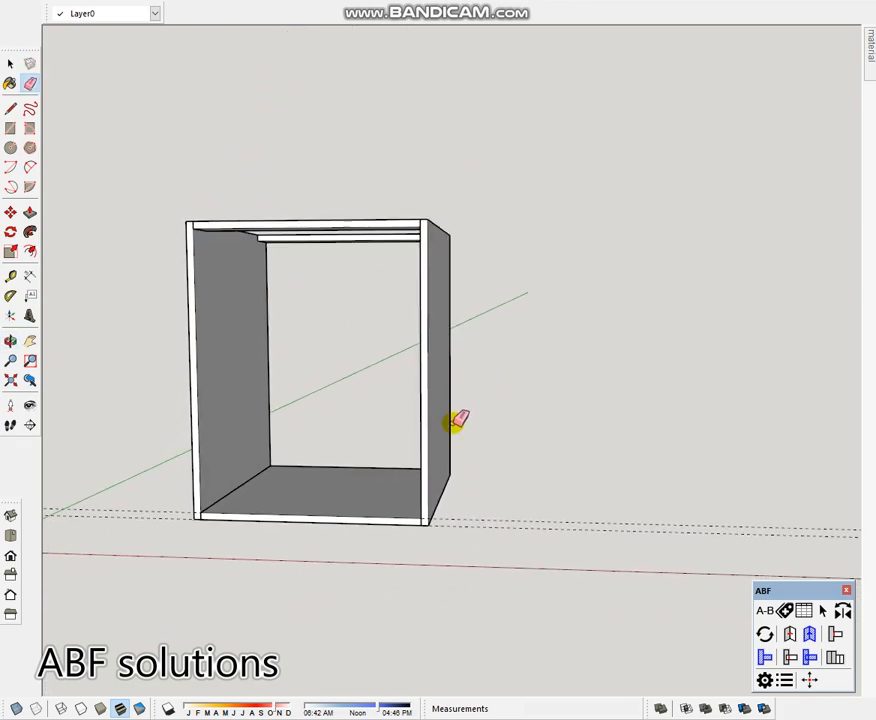
key("space")
key("t")
left_click(194, 518)
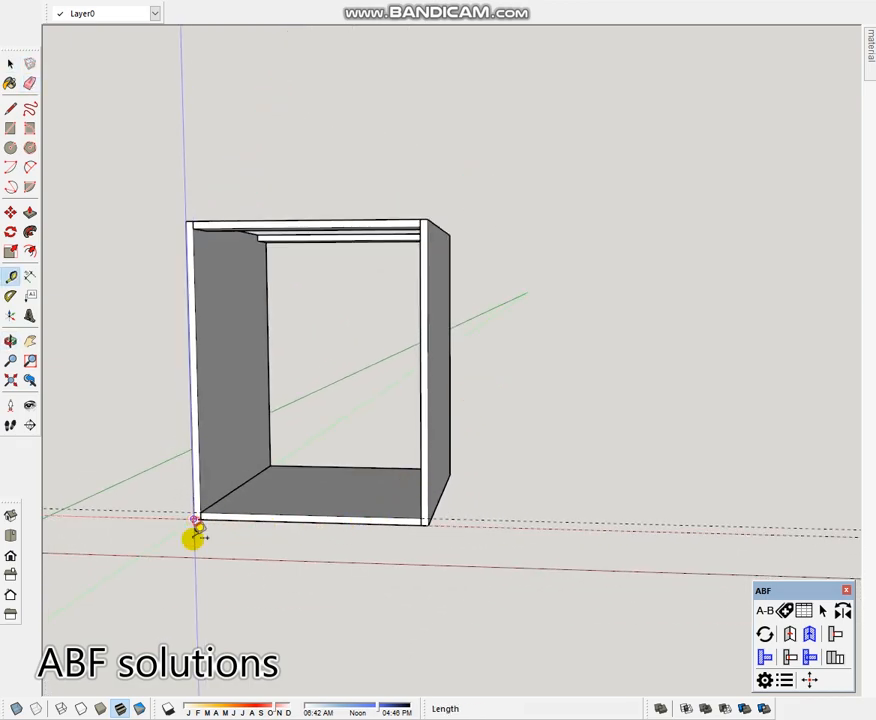
Draw a kickboard rectangle under the cabinet front, from the guide's lower end to the right side panel's bottom corner
key("c")
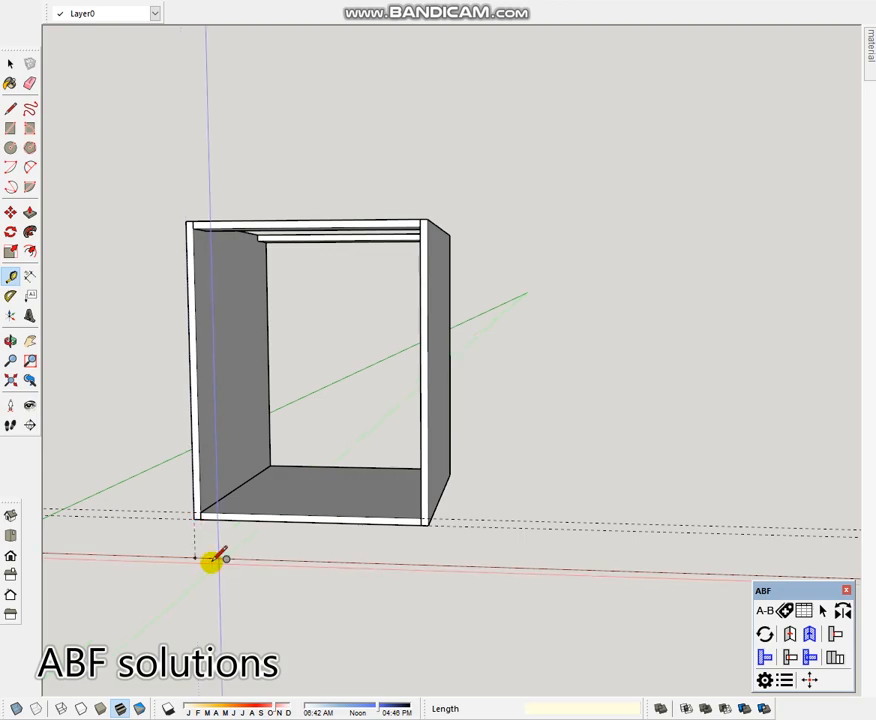
key("r")
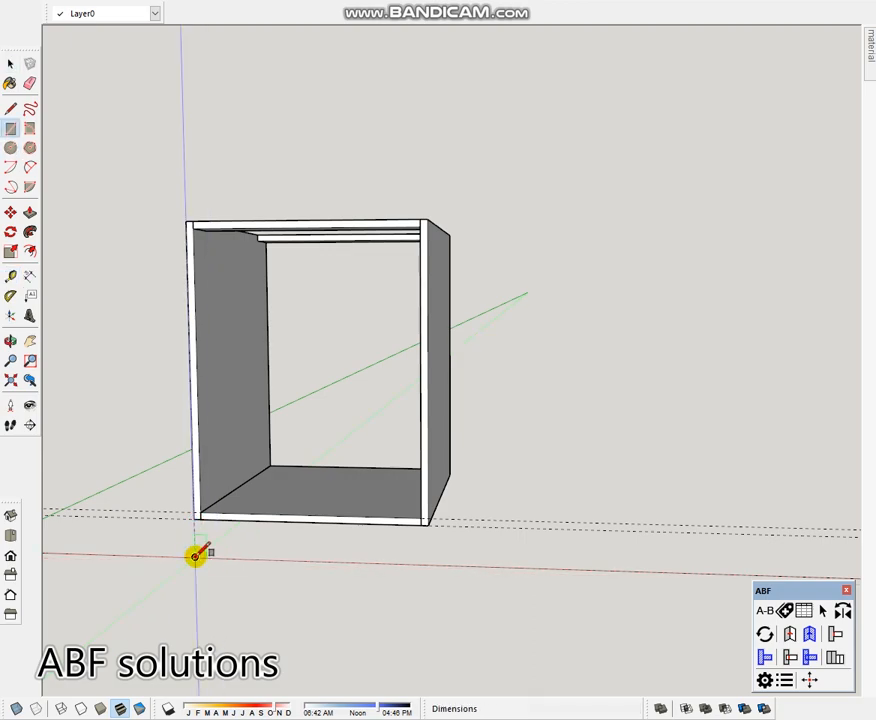
left_click(195, 557)
left_click(426, 520)
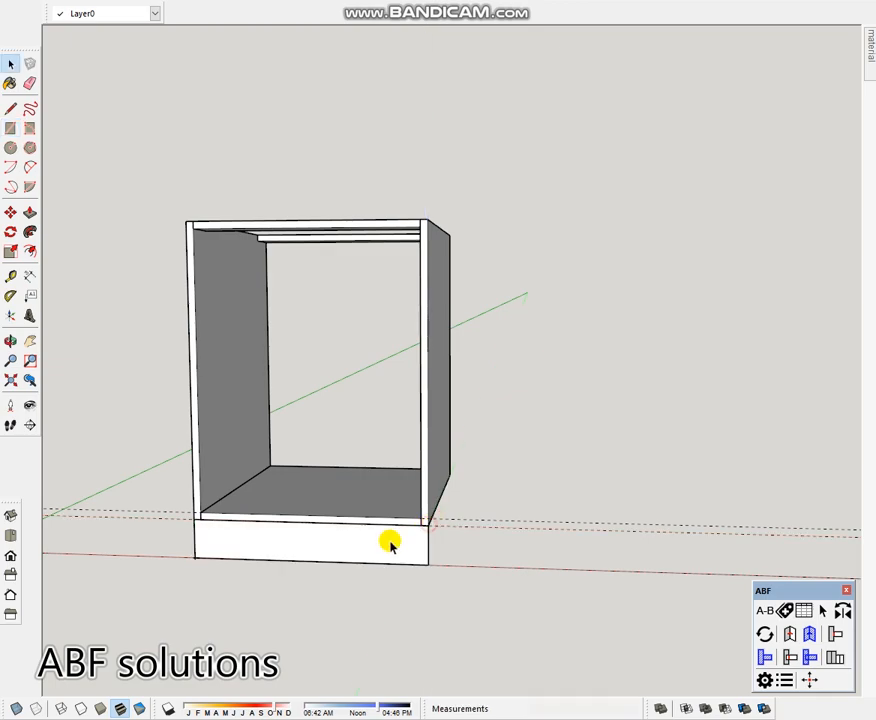
Group the kickboard rectangle and Push/Pull its face to a thickness of 18 mm
key("space")
left_click(390, 542)
key("p")
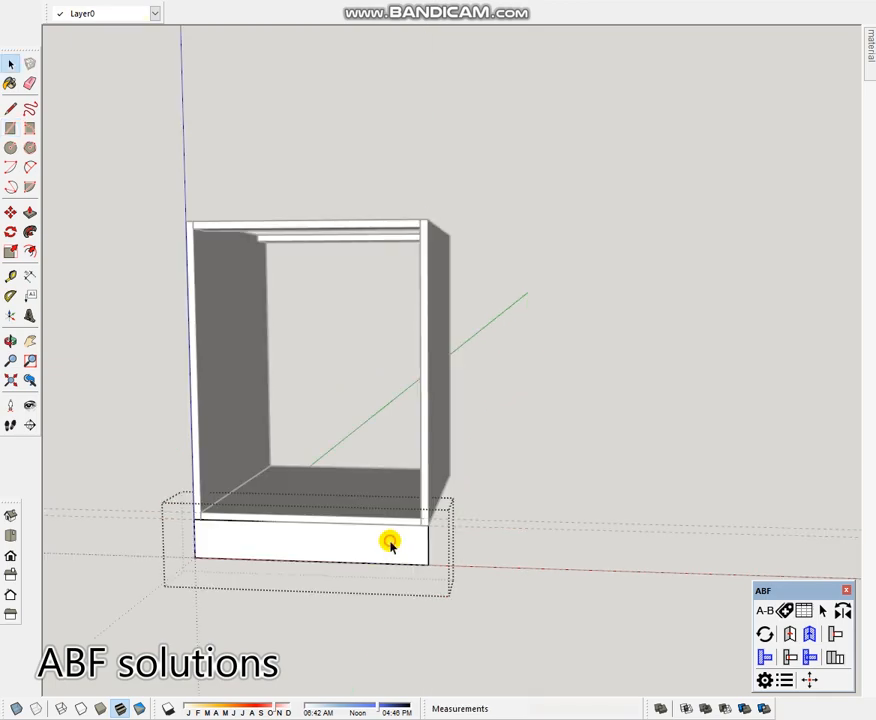
left_click(392, 545)
type("18")
key("Return")
key("space")
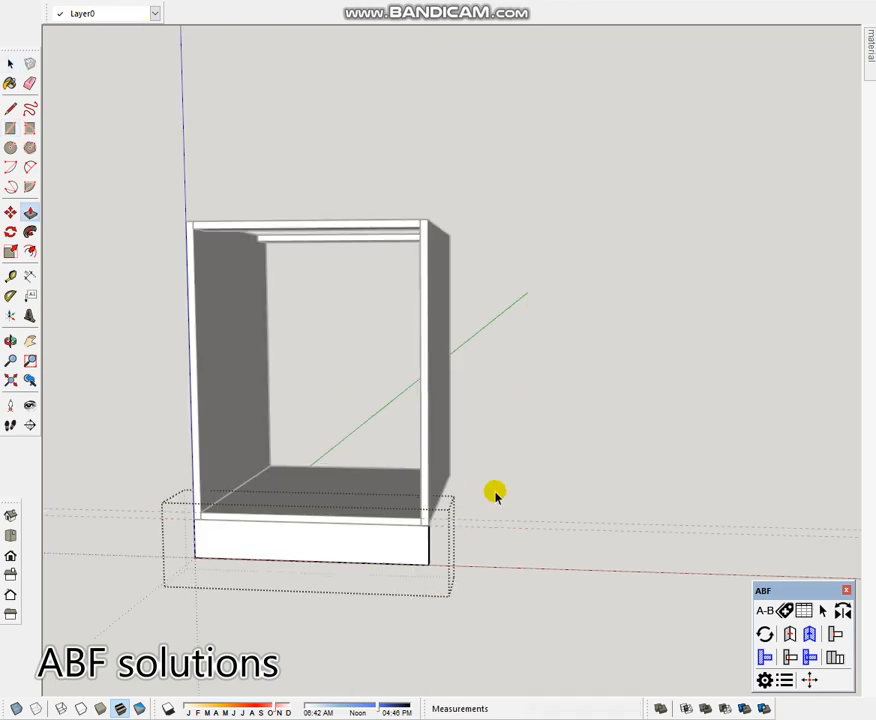
left_click(495, 493)
Erase the two remaining guide lines running along the cabinet's base
key("e")
left_click_drag(504, 524, 507, 520)
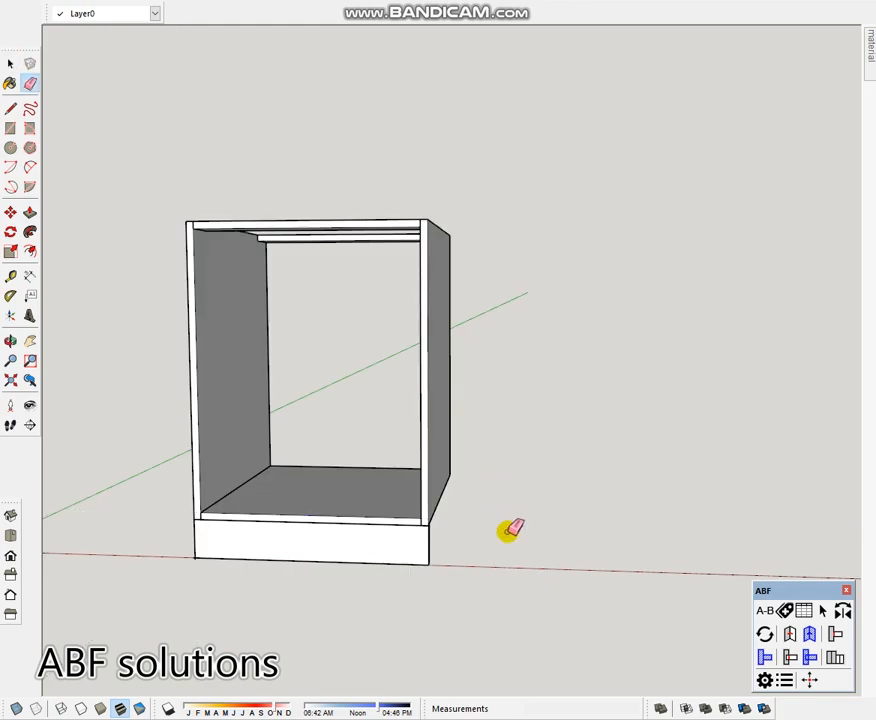
key("space")
Move the kickboard back 50 mm along the green axis and erase the short vertical guide at the cabinet's front corner
mouse_move(509, 529)
middle_mouse_down()
mouse_move(262, 553)
mouse_move(385, 535)
middle_mouse_up()
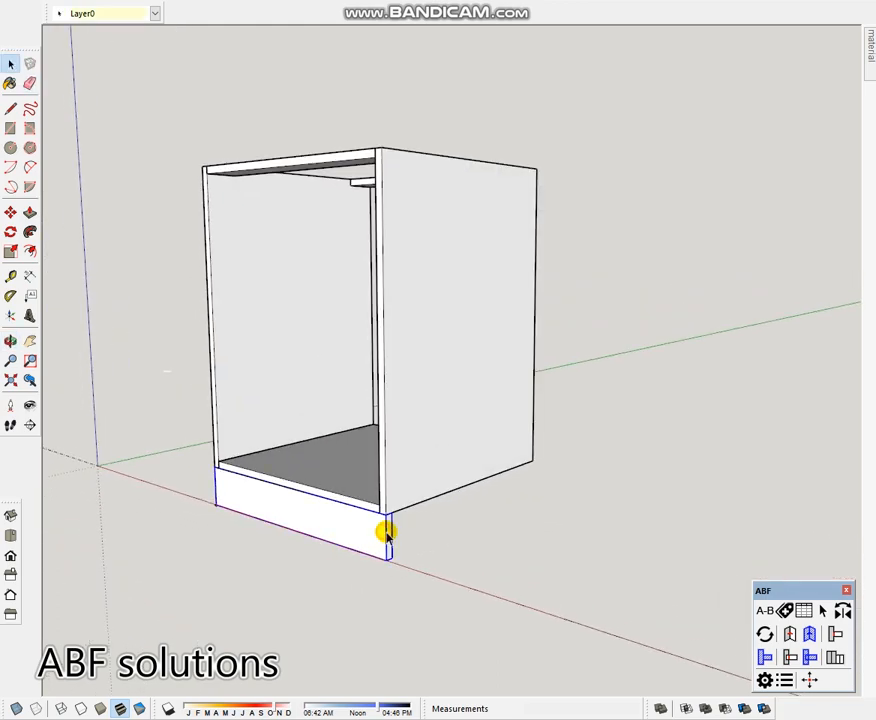
key("m")
left_click(446, 571)
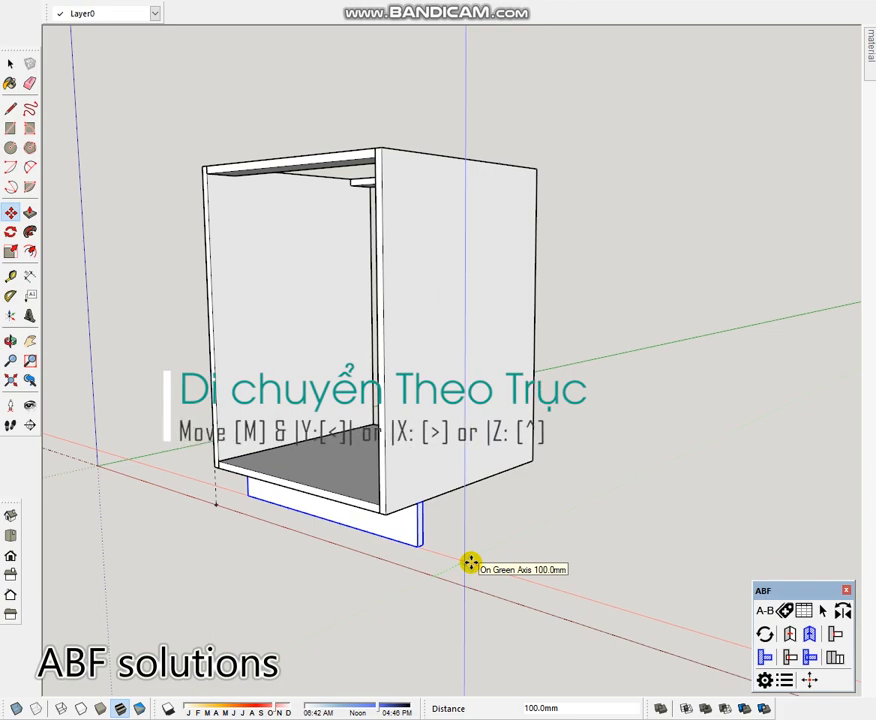
type("50")
key("Return")
key("space")
key("e")
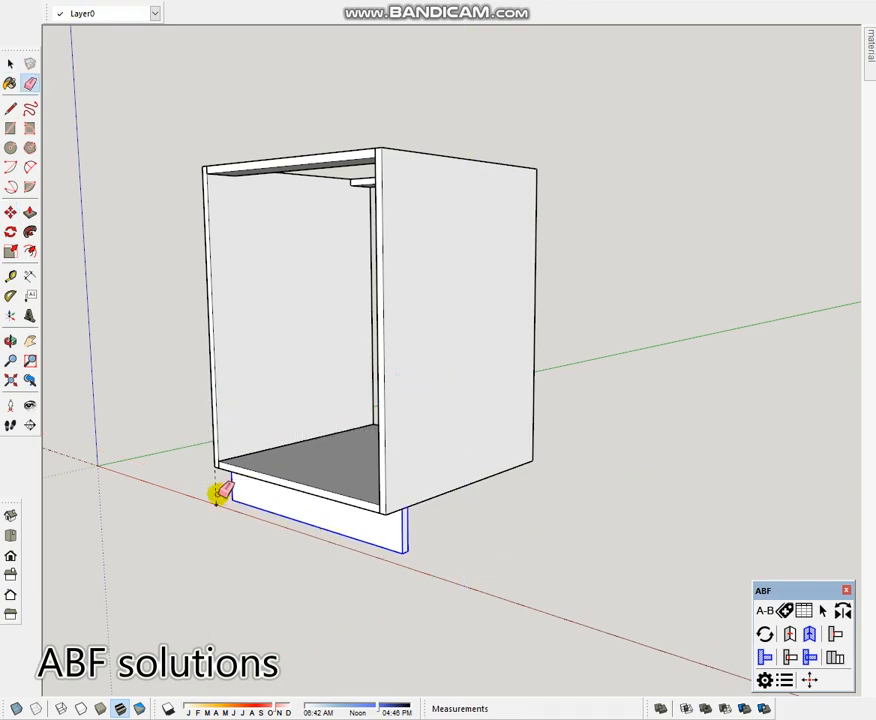
key("space")
Move the rear top rail 20 mm toward the cabinet's front along the green axis
mouse_move(309, 493)
middle_mouse_down()
mouse_move(512, 393)
mouse_move(197, 508)
mouse_move(430, 517)
middle_mouse_up()
scroll(454, 336, "up", 4)
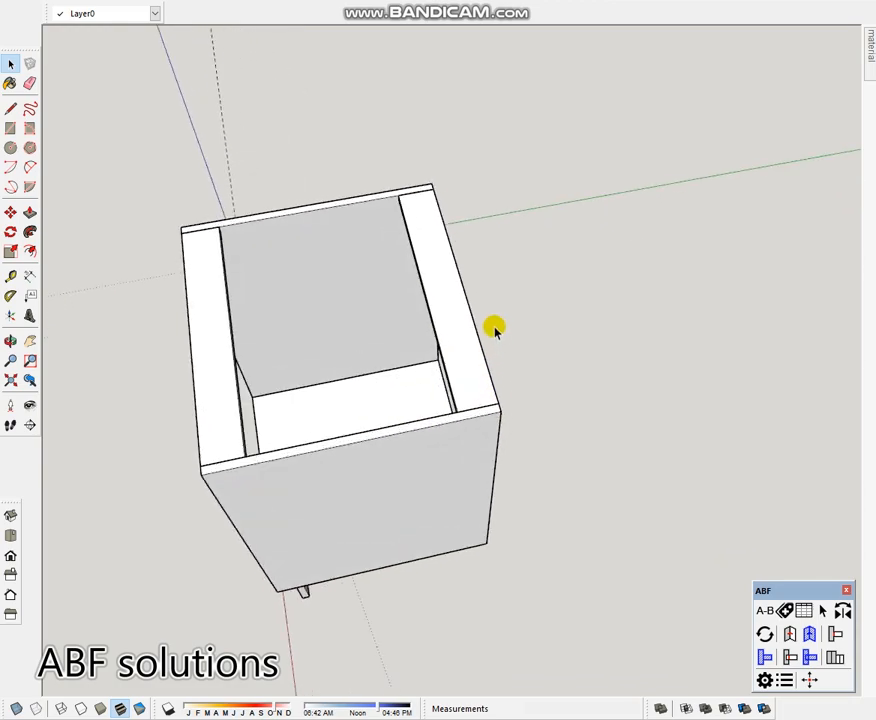
left_click(476, 325)
key("m")
left_click(658, 358)
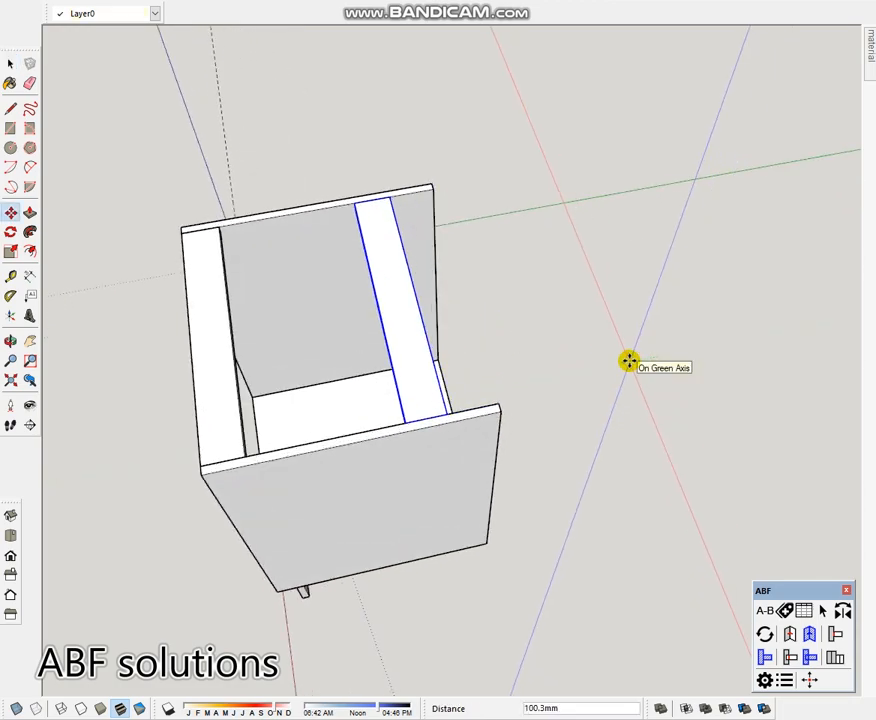
type("20")
key("Return")
key("space")
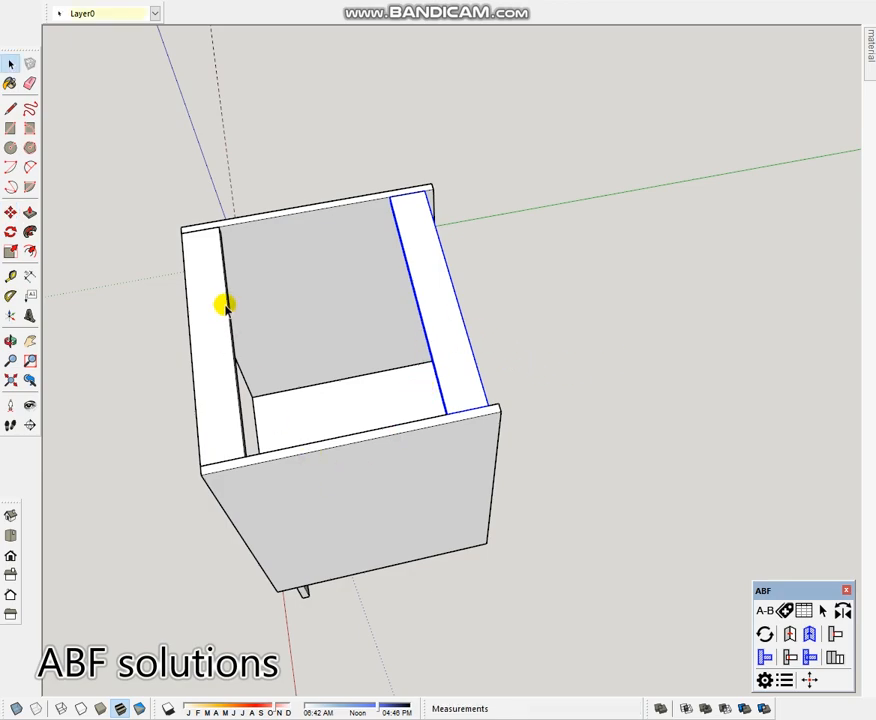
In the top view, place a guide line inside each side panel's thickness, offset outward from its inner face
left_click(10, 535)
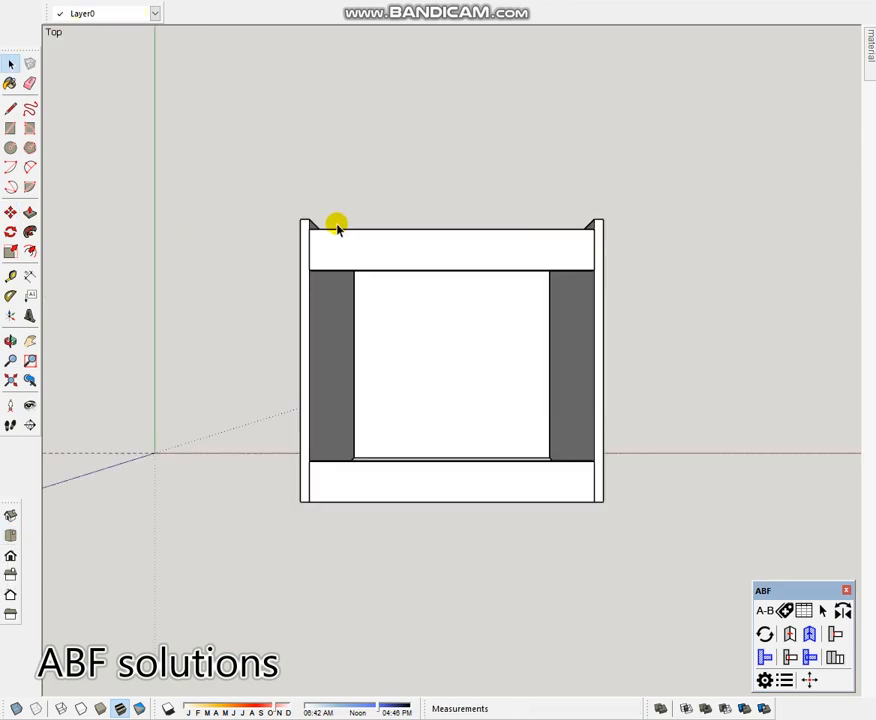
scroll(337, 228, "up", 3)
key("t")
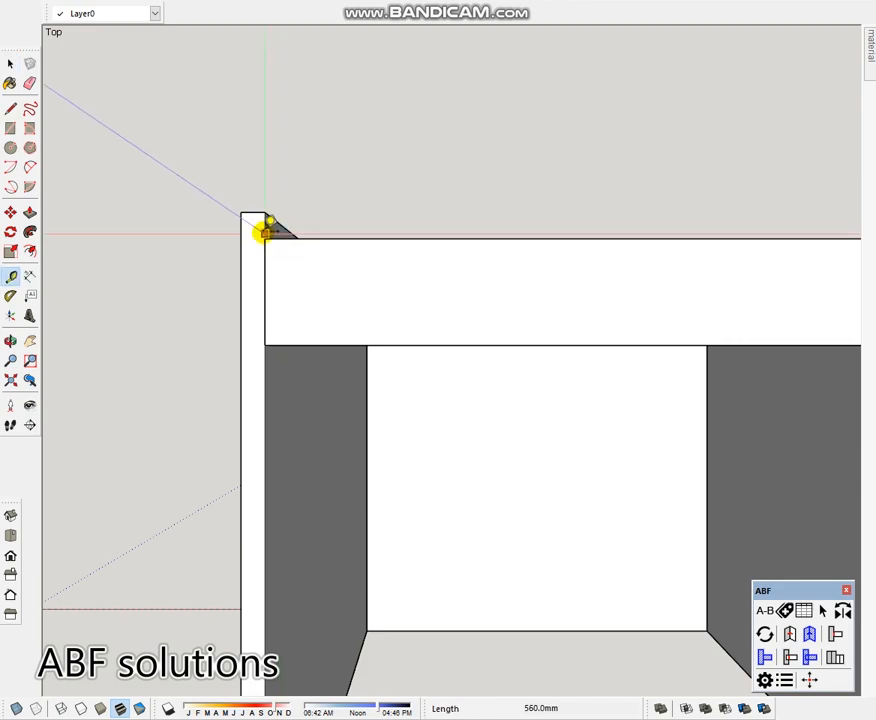
left_click(265, 230)
scroll(229, 228, "down", 3)
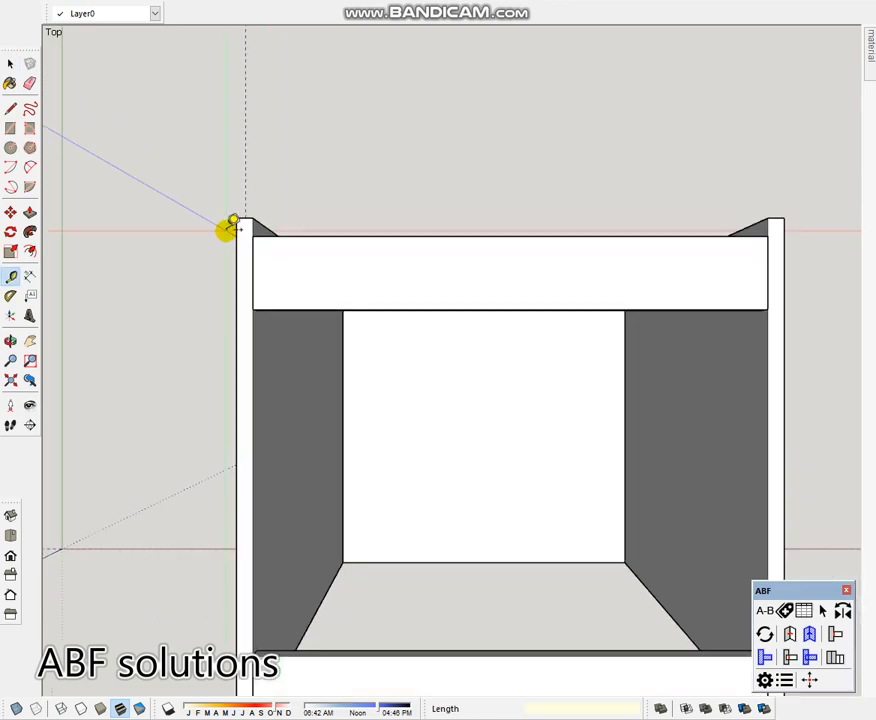
scroll(660, 228, "up", 3)
left_click(663, 227)
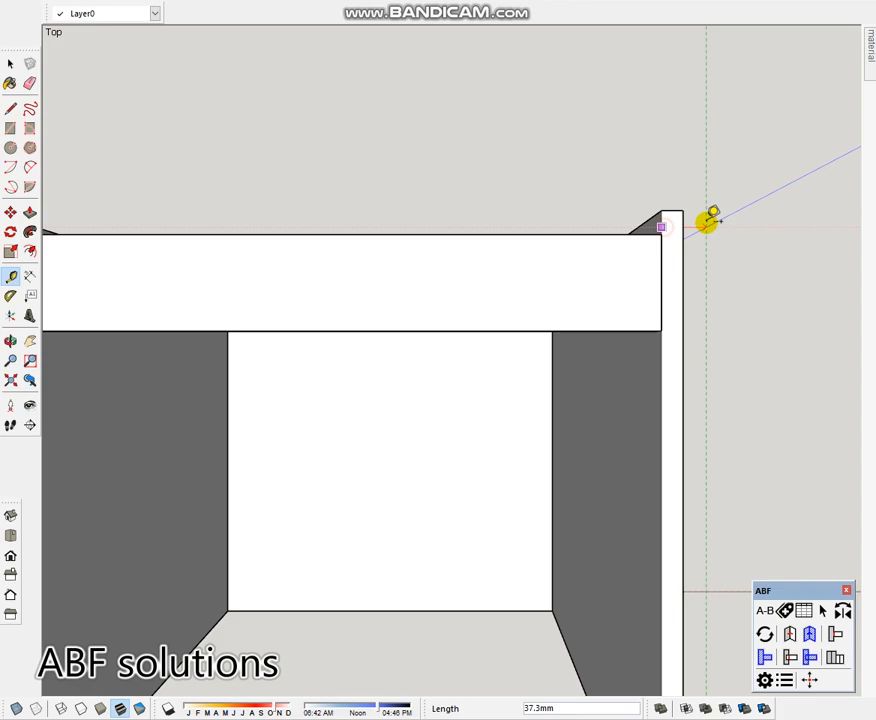
scroll(504, 250, "down", 4)
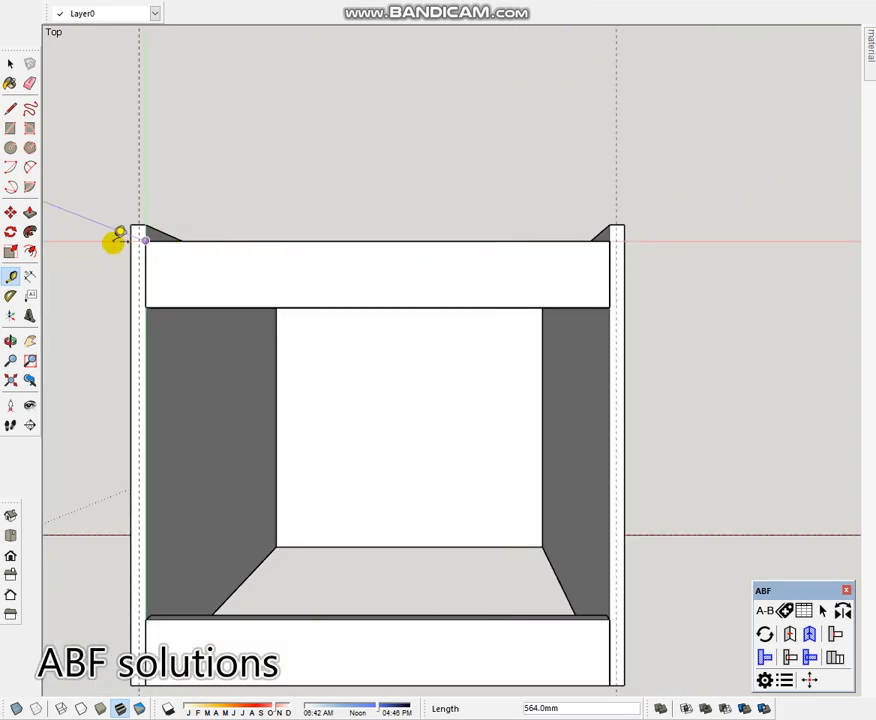
Place a guide line 9 mm behind the rear rail's back edge and another 9 mm forward of that guide
scroll(190, 234, "up", 4)
left_click(245, 230)
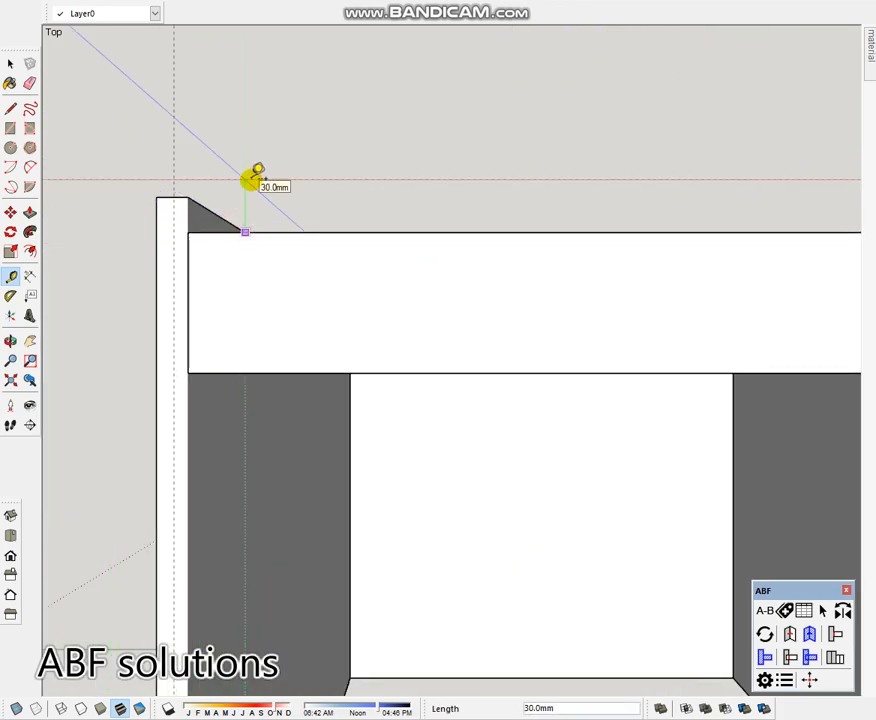
type("9")
key("Return")
key("space")
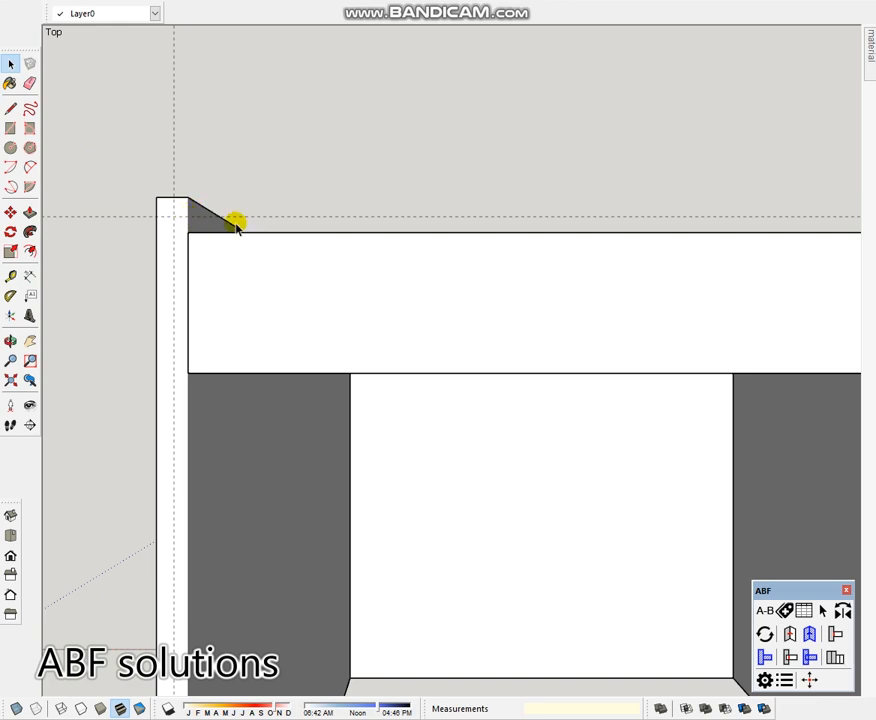
key("t")
left_click(332, 216)
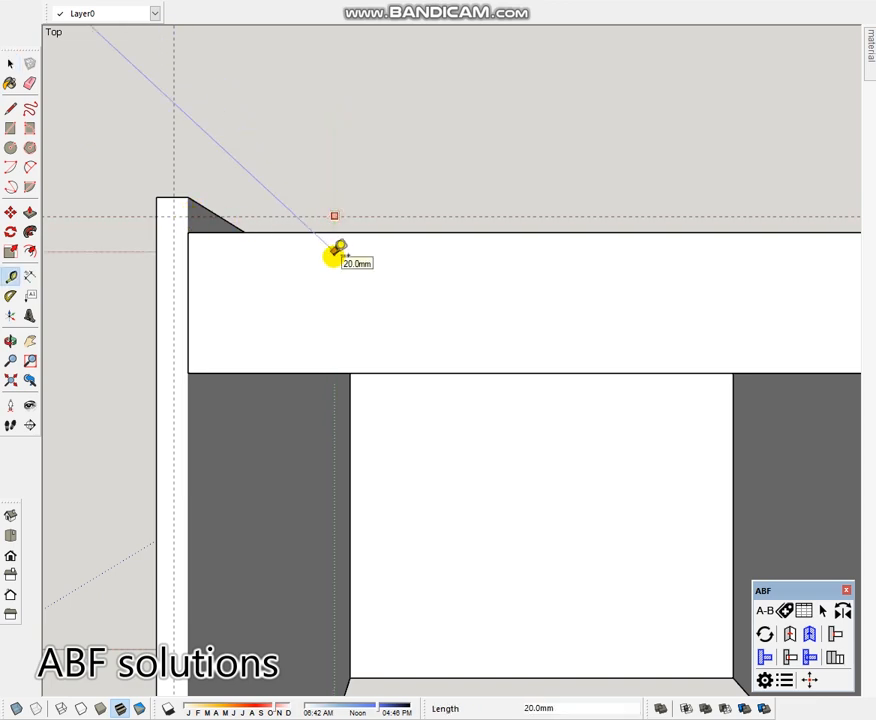
type("9")
key("Return")
Draw the back panel's rectangle between the guide intersections, reaching into the left and right side panels
key("r")
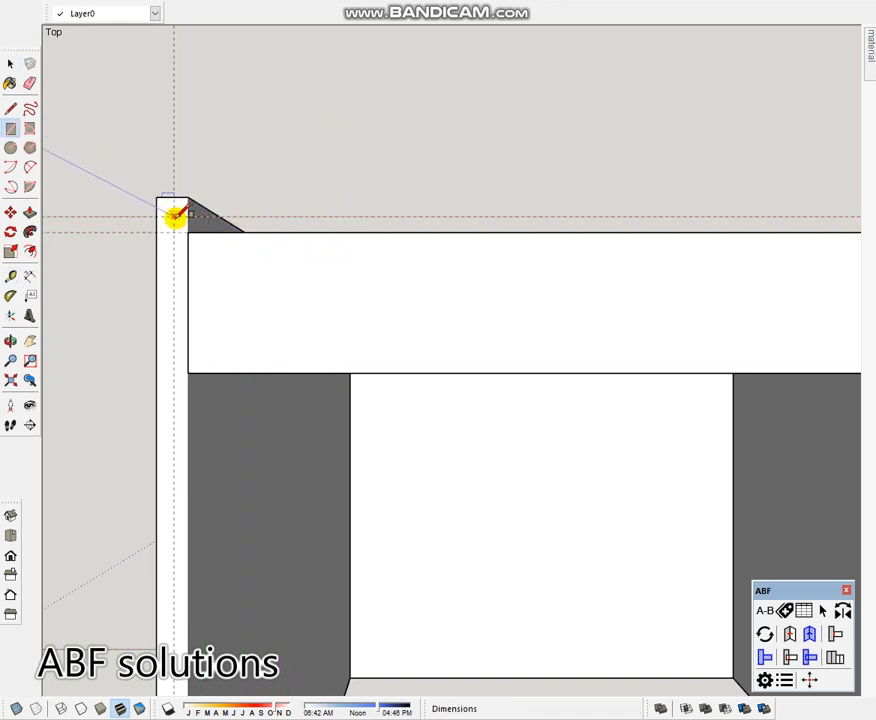
left_click(175, 217)
scroll(178, 219, "down", 3)
scroll(697, 223, "up", 3)
scroll(745, 226, "up", 2)
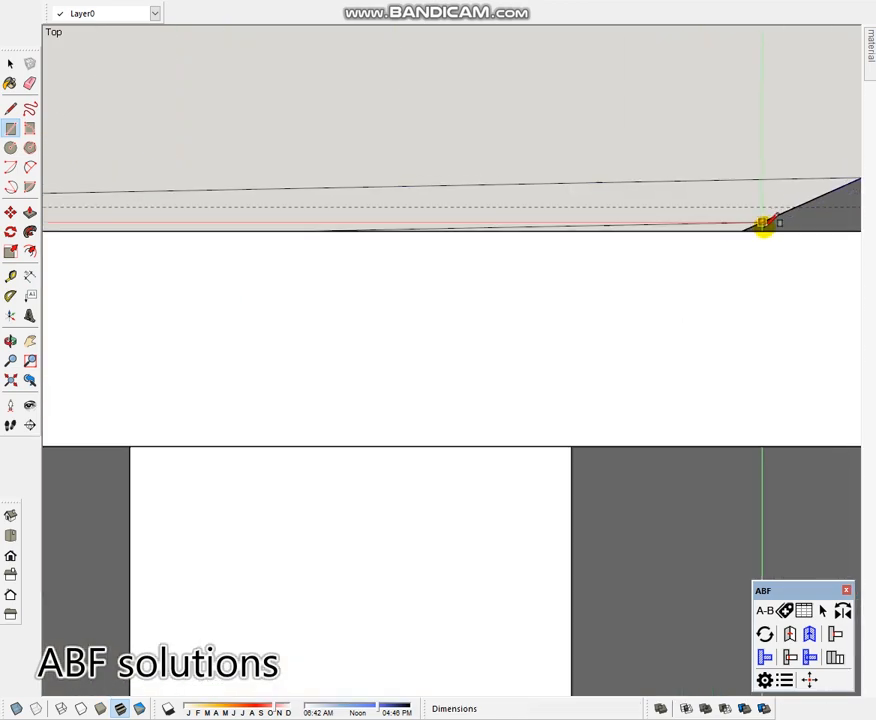
scroll(755, 226, "down", 1)
middle_click_drag(683, 228, 562, 242, "shift")
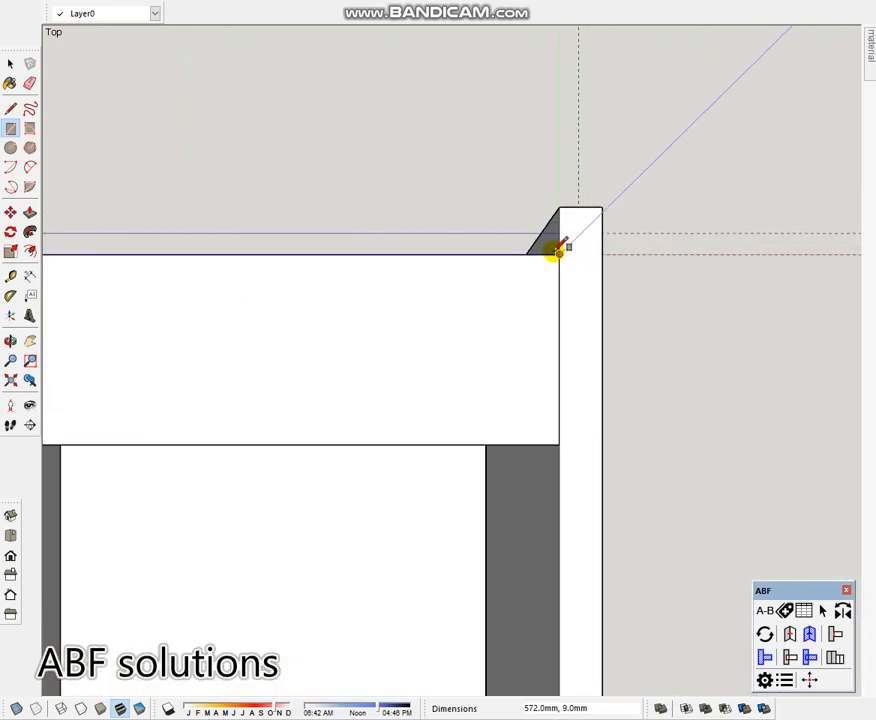
scroll(568, 254, "down", 2)
left_click(570, 249)
Make the back panel's rectangular face a group
key("space")
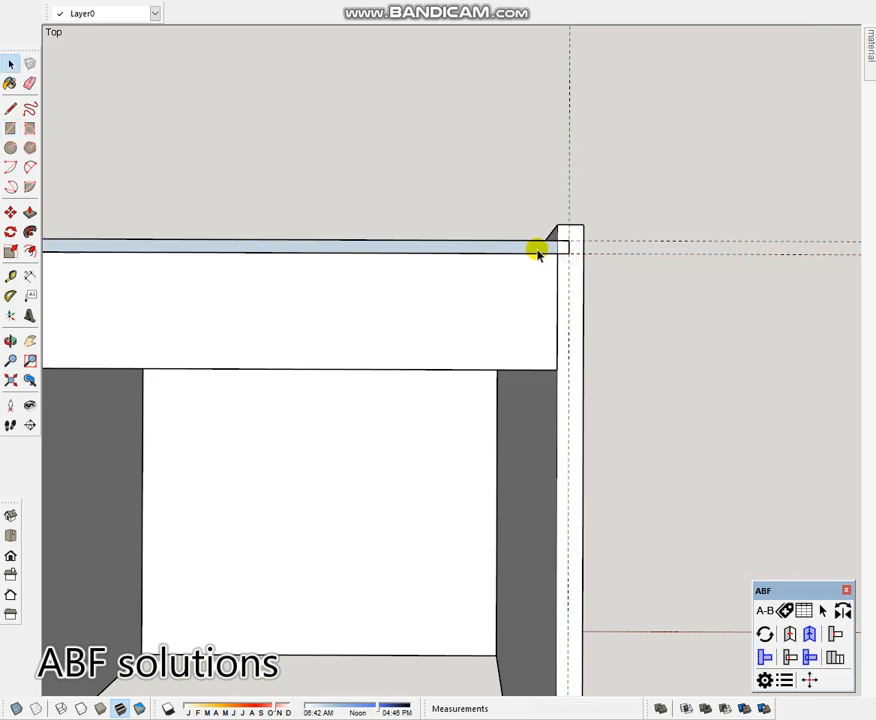
right_click(537, 252)
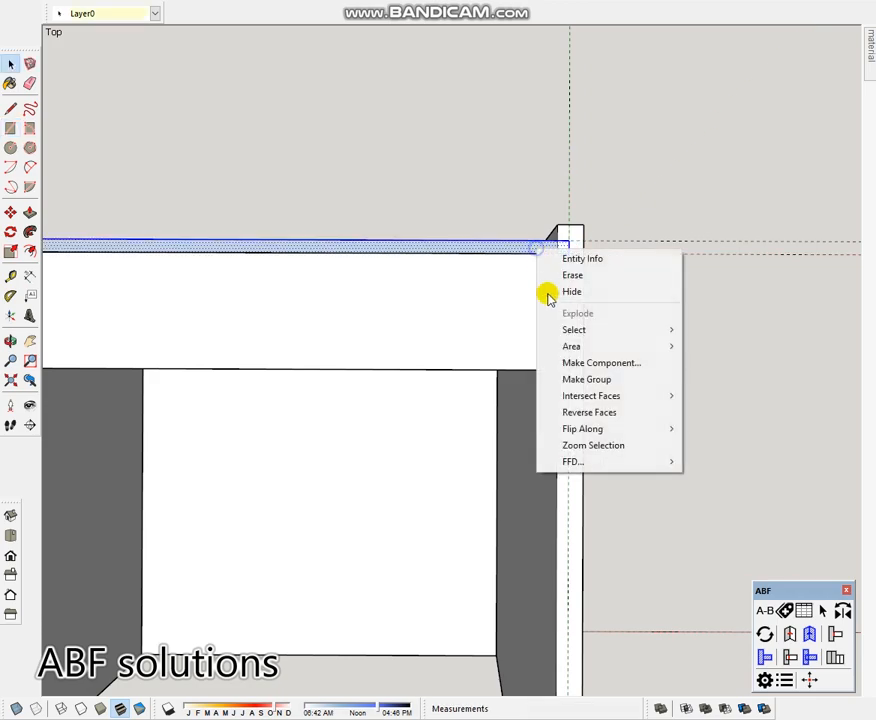
left_click(564, 377)
middle_click_drag(519, 315, 398, 343)
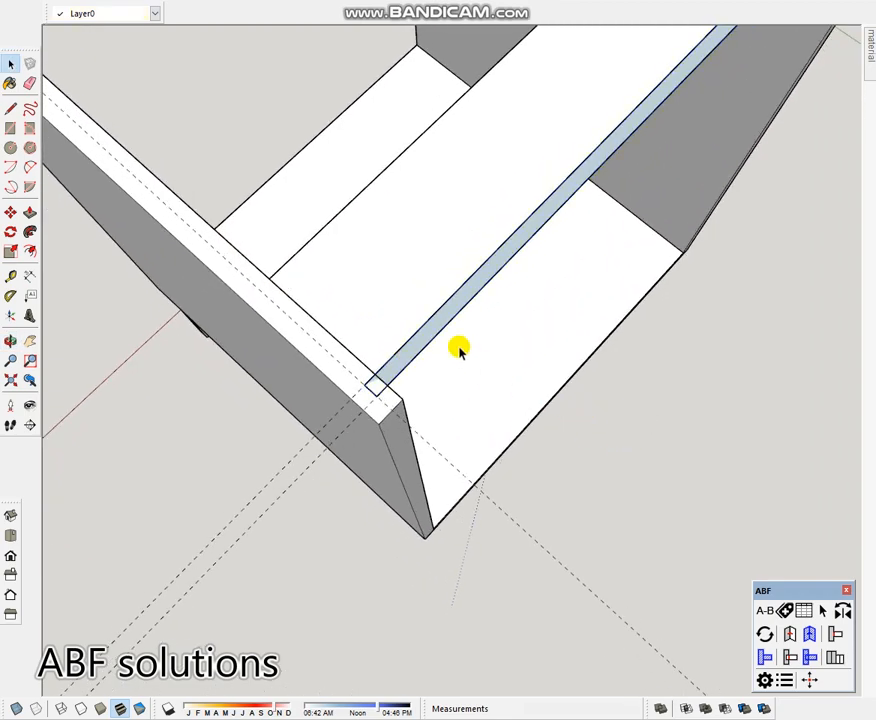
Extrude the back panel's face downward 750 mm to the bottom of the side panels
double_click(428, 334)
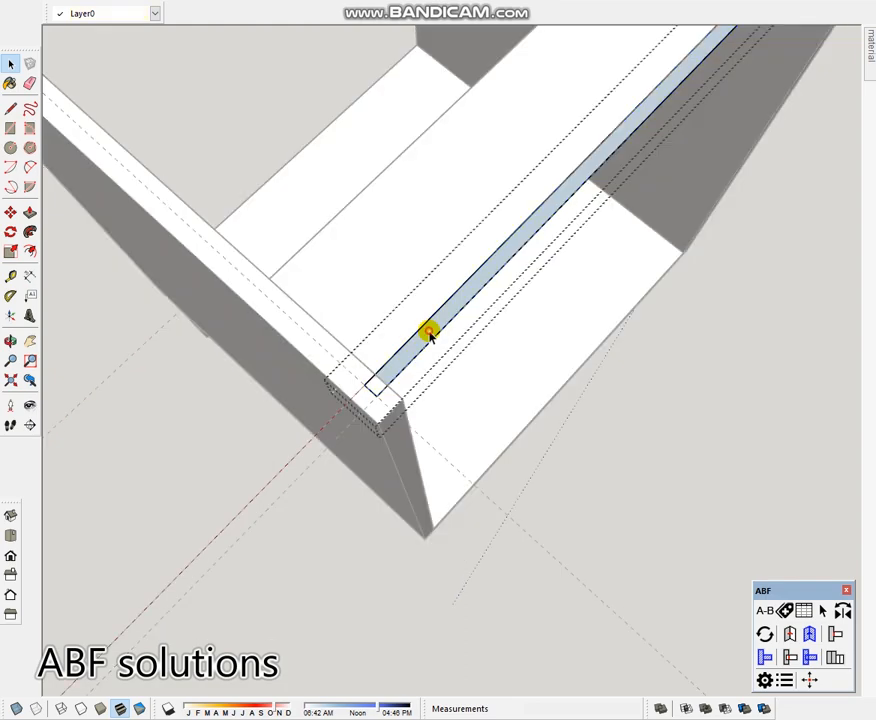
middle_click_drag(484, 426, 393, 205)
key("m")
scroll(389, 563, "up", 2)
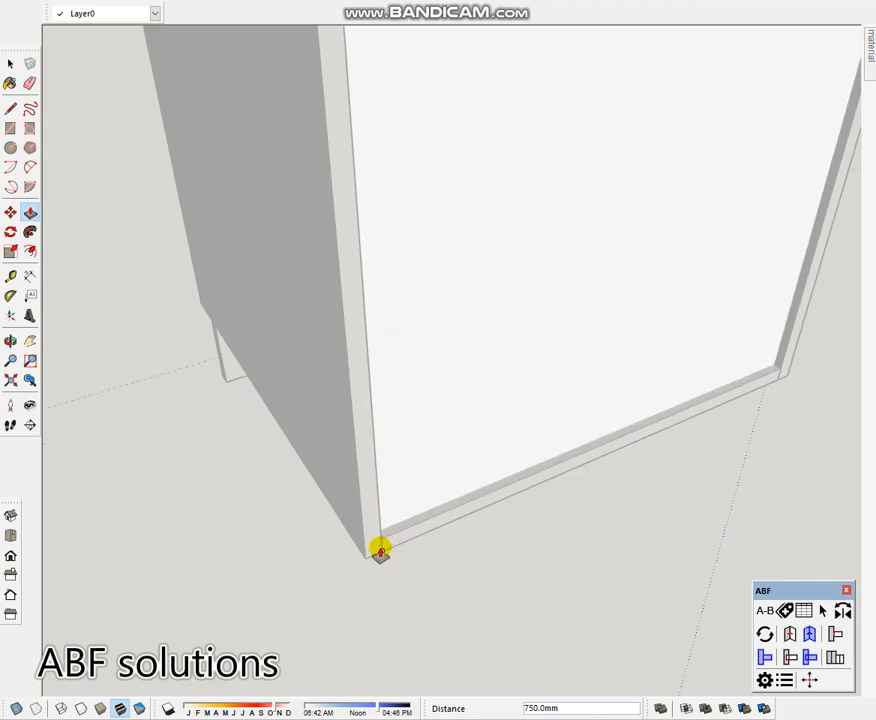
left_click(380, 548)
key("space")
left_click(526, 568)
Push the bottom panel's rear edge face inward 20 mm so the panel ends at the back panel
middle_click_drag(537, 493, 496, 348)
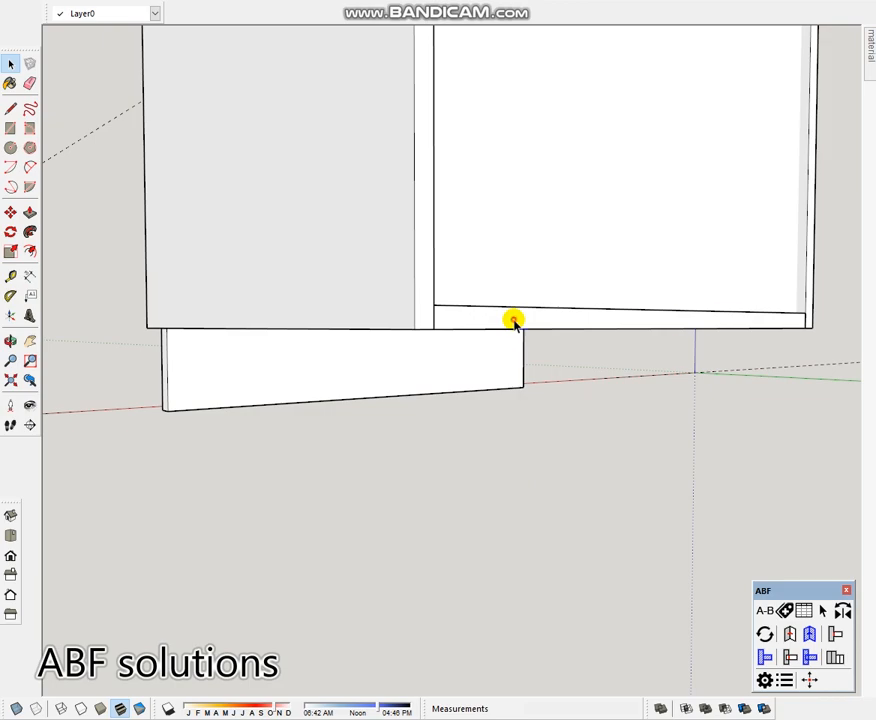
left_click(513, 320)
double_click(553, 318)
key("p")
left_click(532, 318)
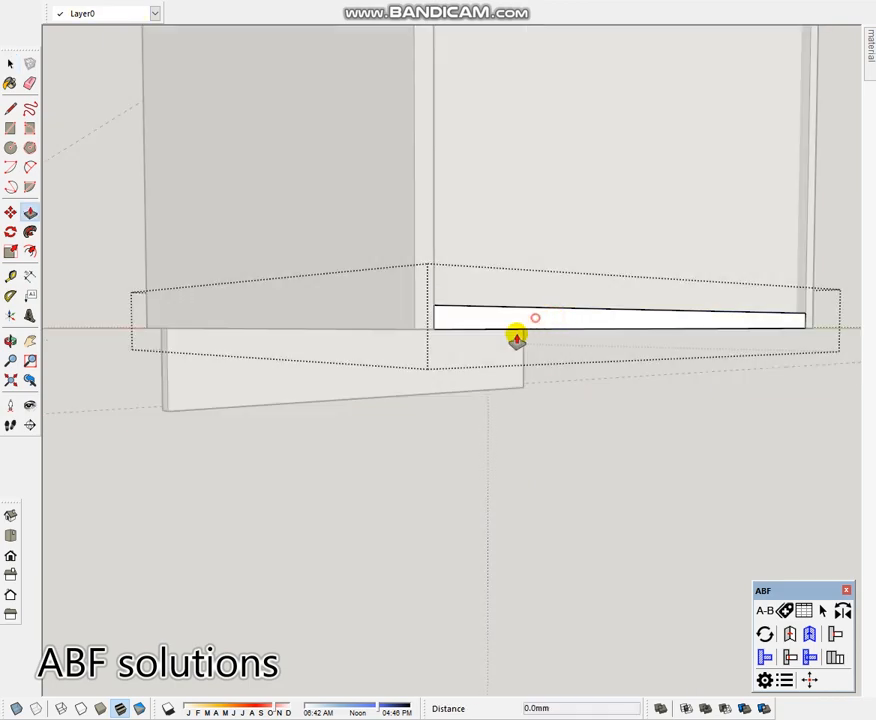
middle_click_drag(532, 318, 497, 172)
scroll(490, 180, "up", 1)
left_click(428, 197)
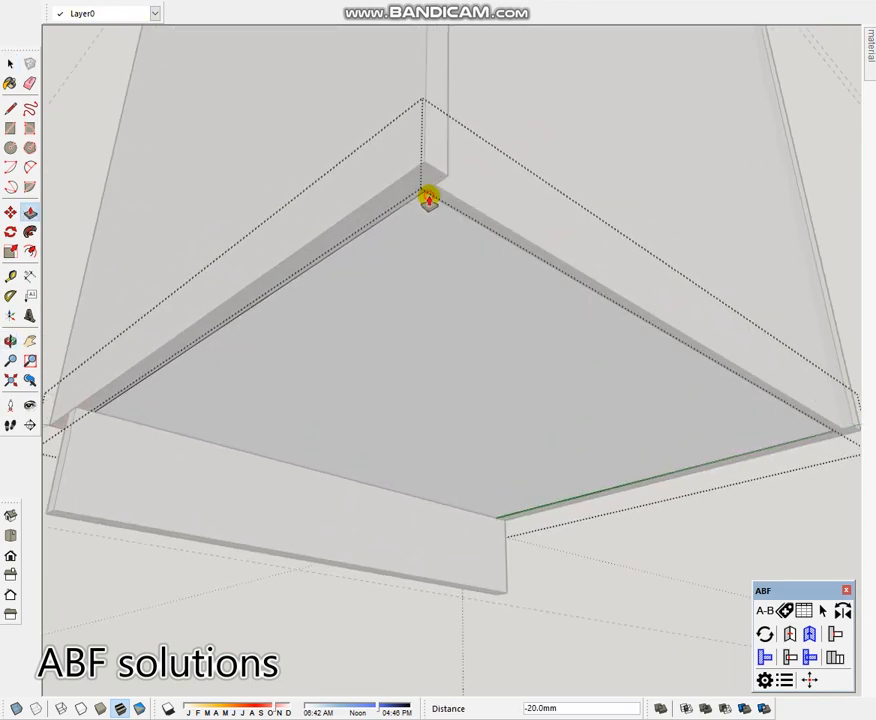
key("space")
left_click(600, 588)
scroll(508, 199, "down", 5)
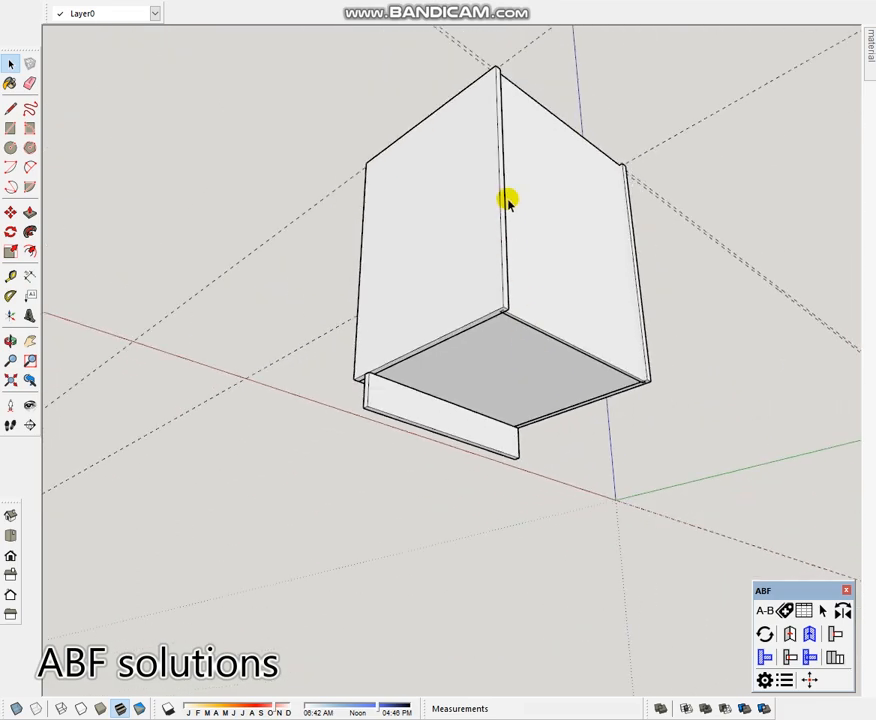
middle_click_drag(508, 199, 590, 258)
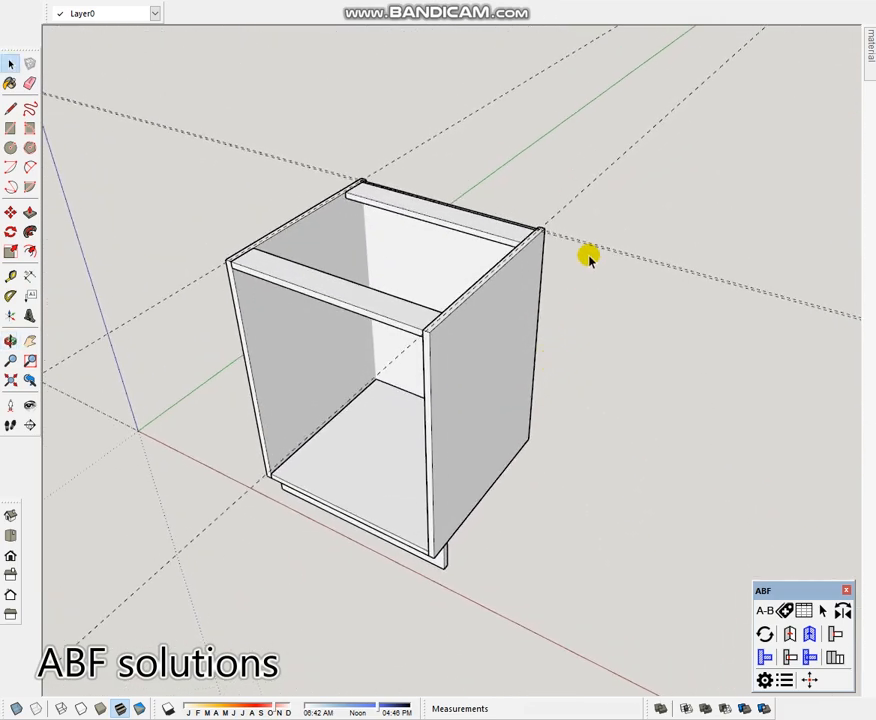
In the ABF horizontal connection settings (Liên kết ngang), disable chốt kệ and Ray Bi Ba Tầng 300x42x12.7-Ivan
left_click(764, 680)
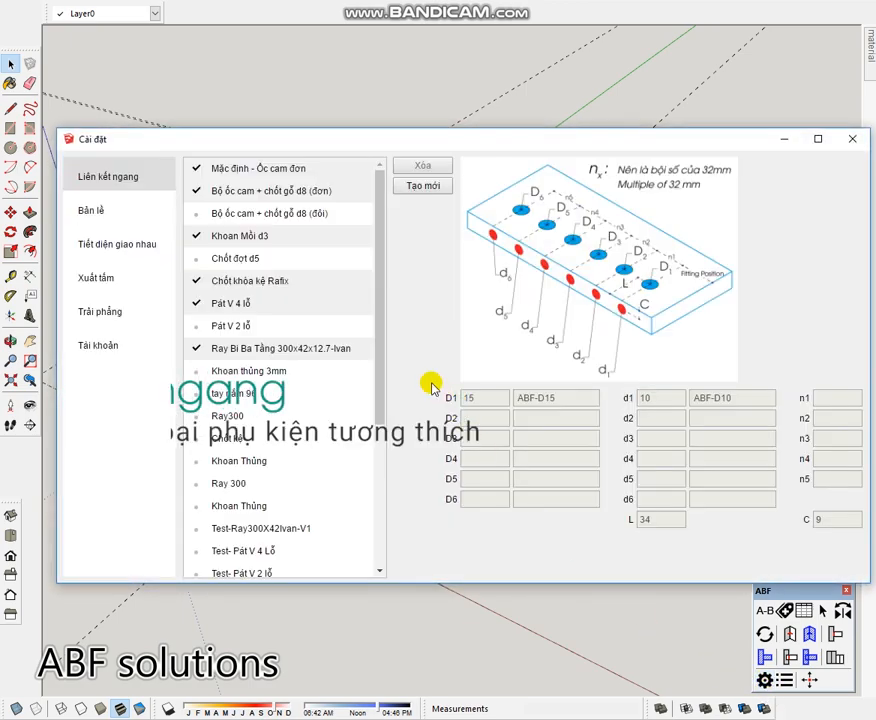
left_click(116, 177)
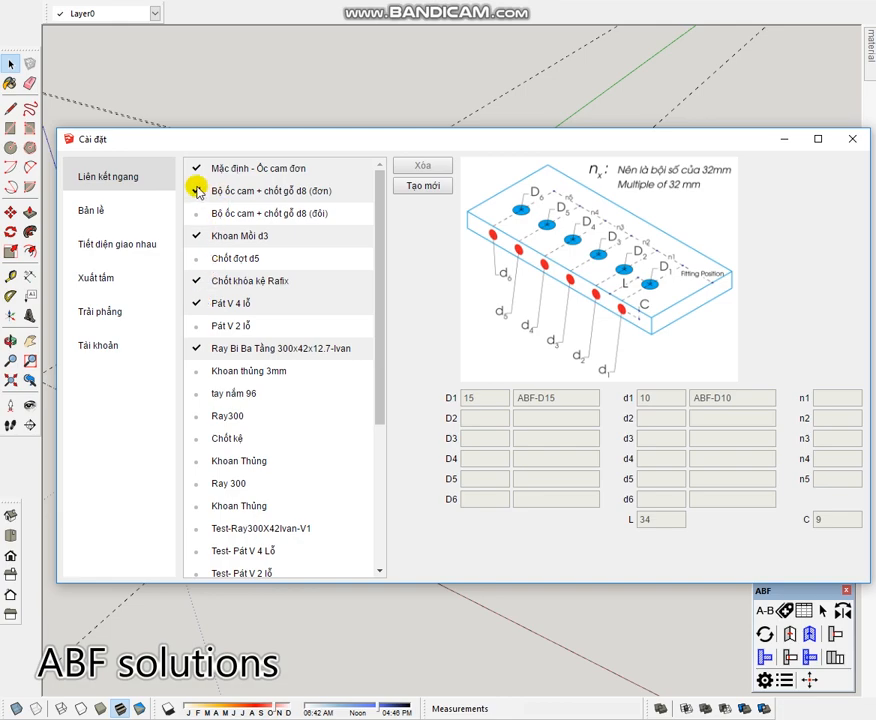
scroll(218, 310, "down", 4)
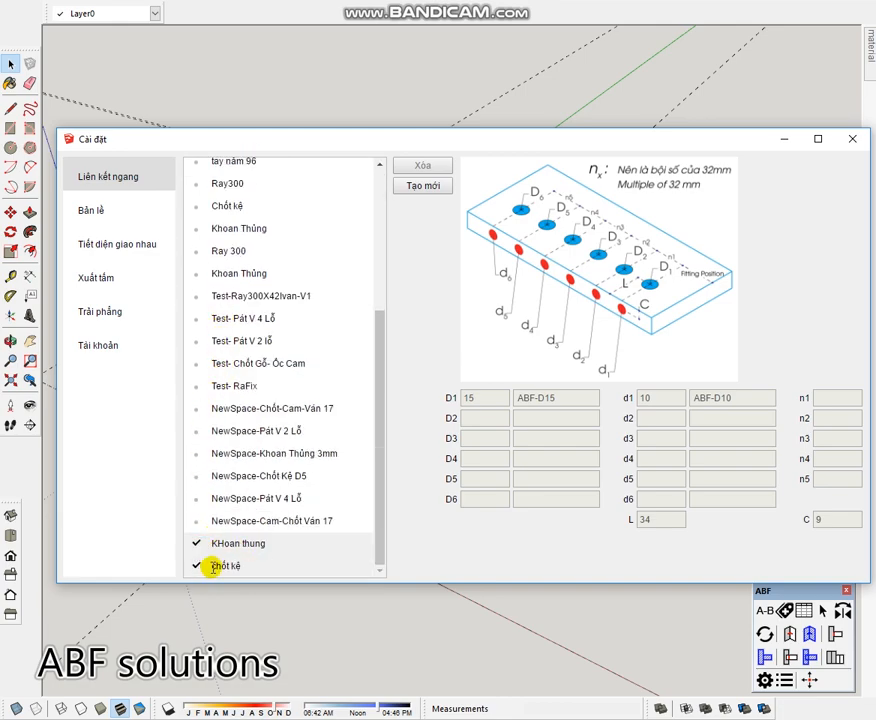
left_click(245, 546)
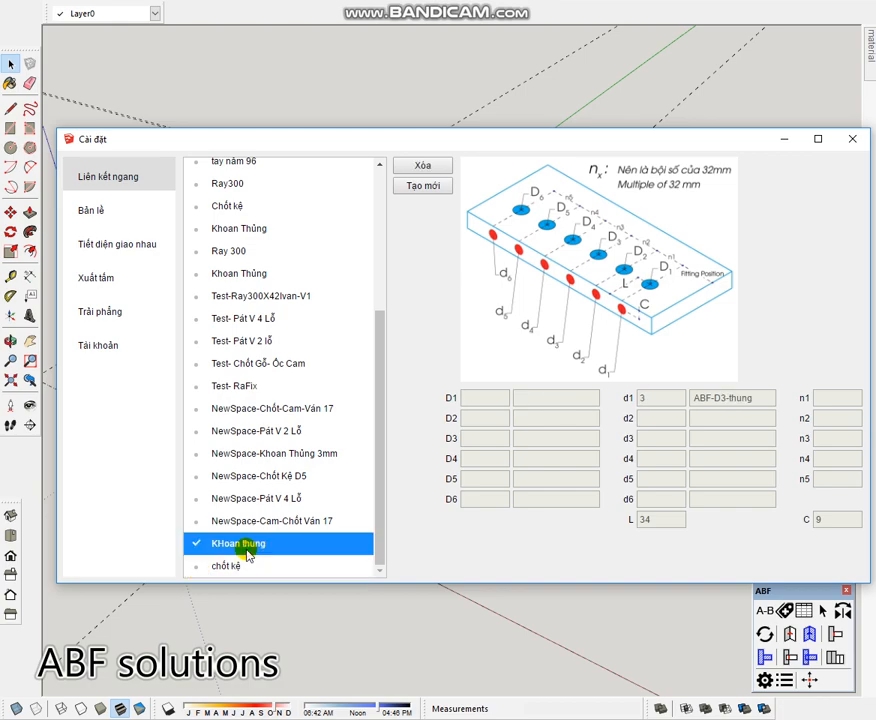
scroll(214, 440, "up", 6)
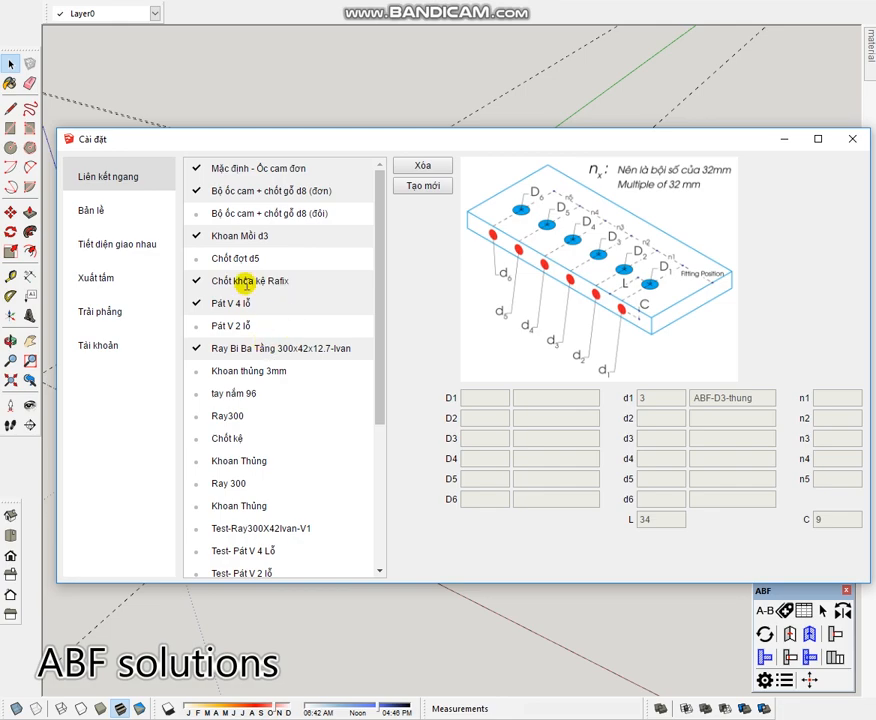
left_click(219, 349)
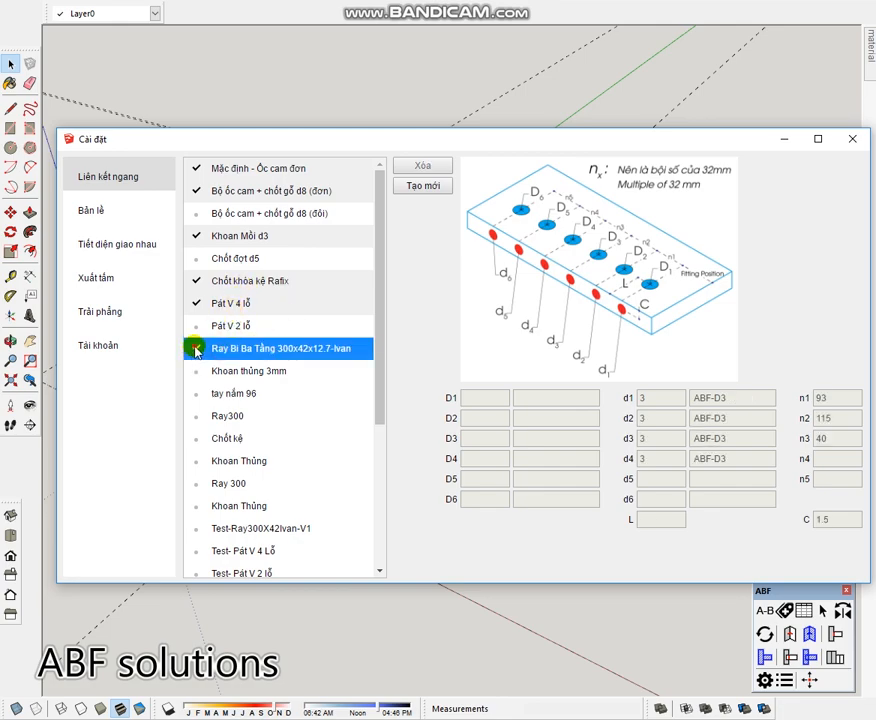
Review the hole parameters of the enabled connection presets, from Pát V 4 lỗ up to Bộ ốc cam + chốt gỗ d8 (đơn), and close the settings
left_click(225, 302)
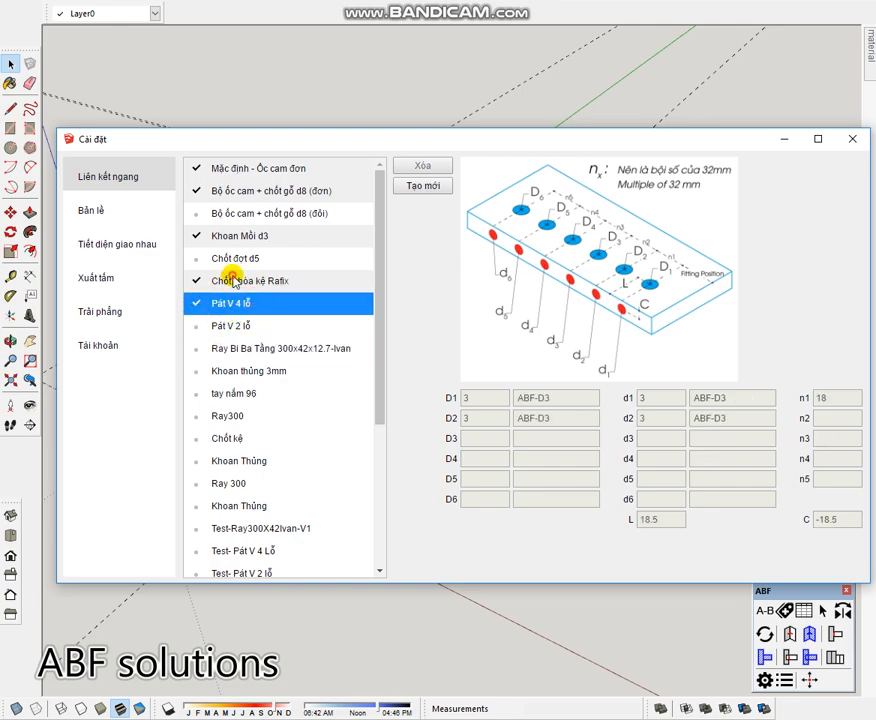
left_click(232, 280)
left_click(254, 258)
left_click(274, 236)
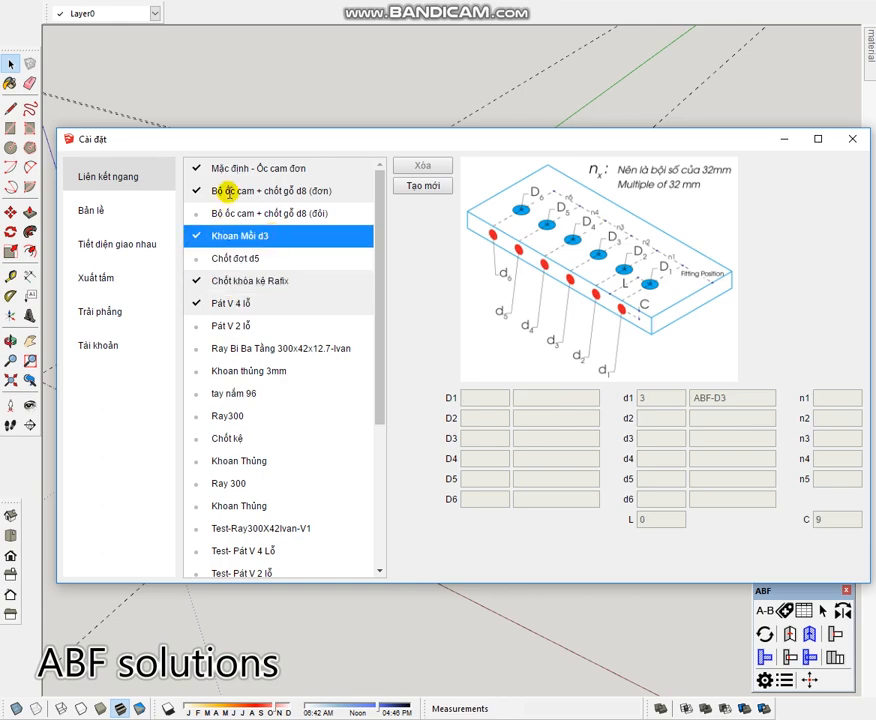
left_click(228, 190)
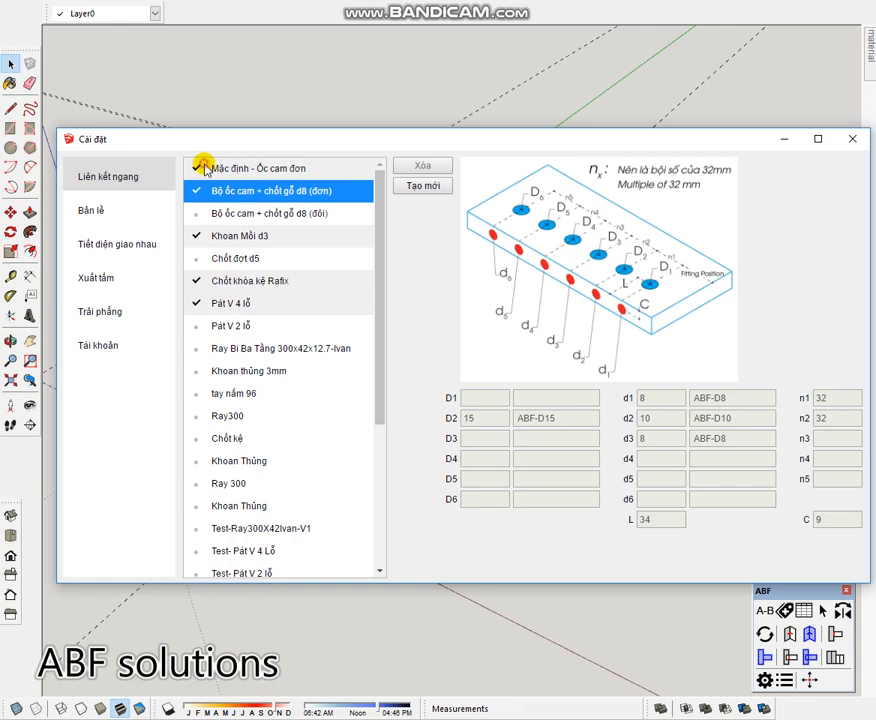
left_click(201, 168)
left_click(197, 168)
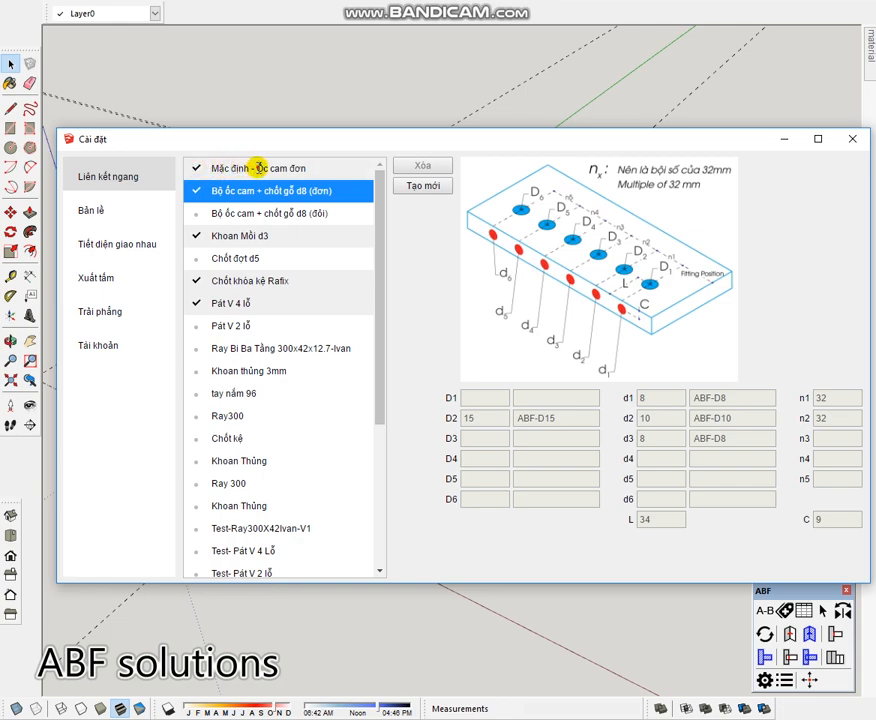
left_click(258, 168)
left_click(260, 192)
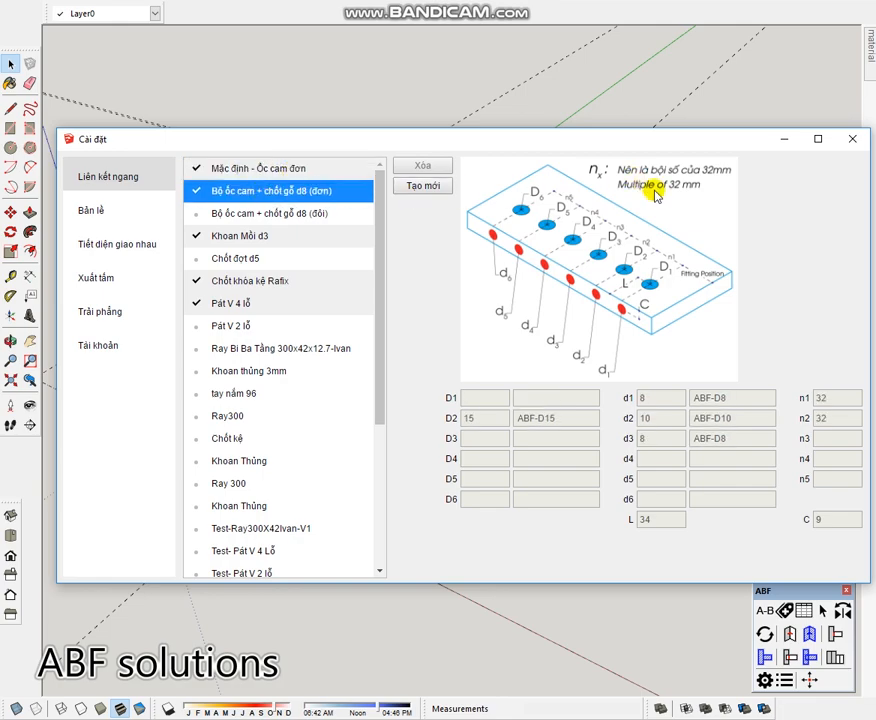
left_click(850, 139)
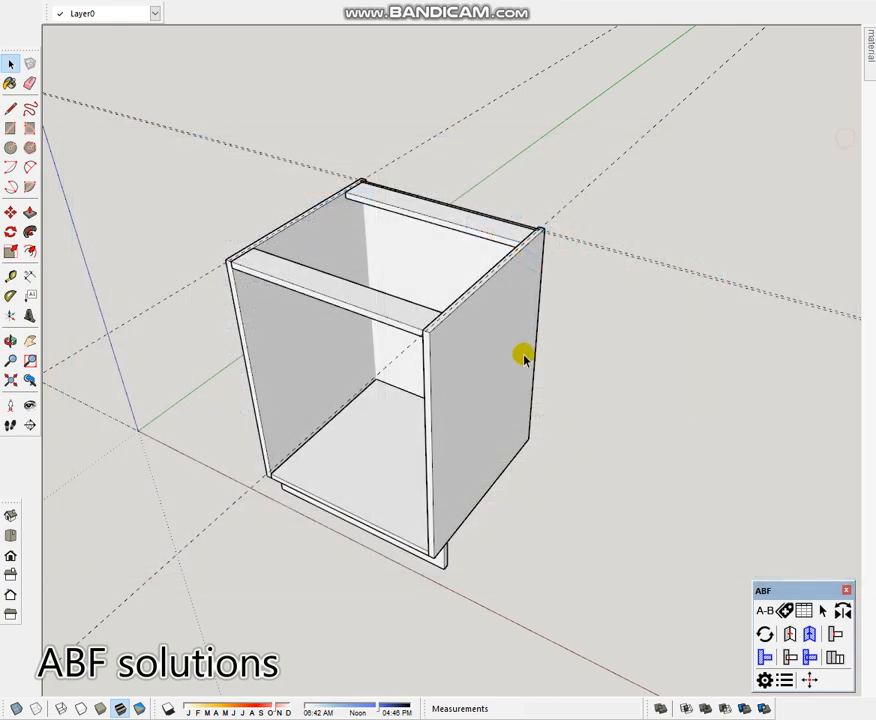
Mark the back panel's groove on both side panels with the intersection tool, using the Rãnh hậu type
left_click(793, 660)
middle_click_drag(426, 416, 479, 440)
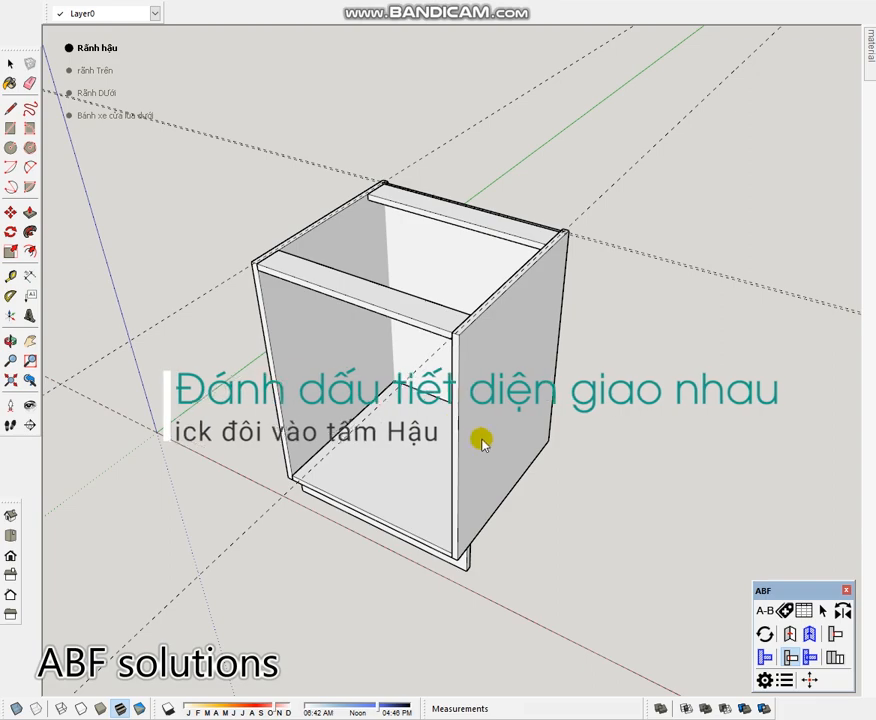
double_click(440, 240)
middle_click_drag(651, 391, 600, 380)
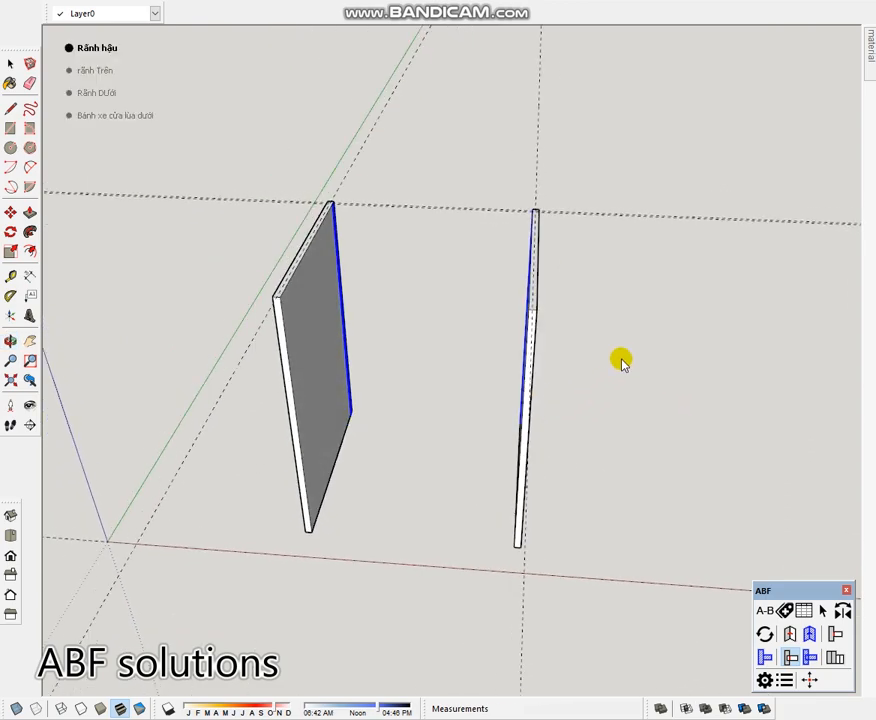
left_click(620, 360)
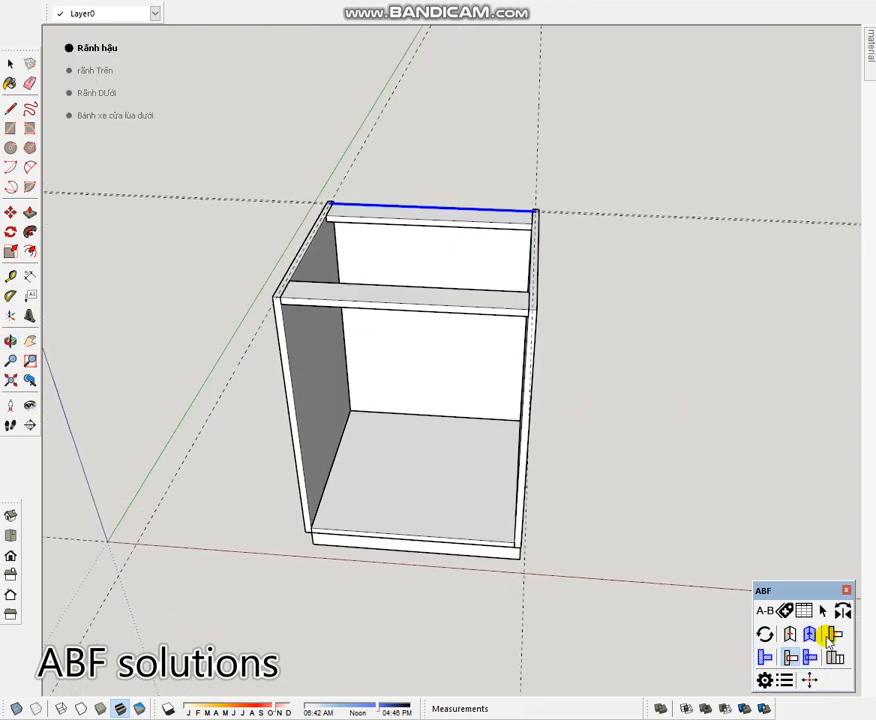
Apply symmetric Mặc định - Ốc cam đơn connections at 37 mm where the bottom panel meets the left side panel, with X-ray display on
left_click(828, 636)
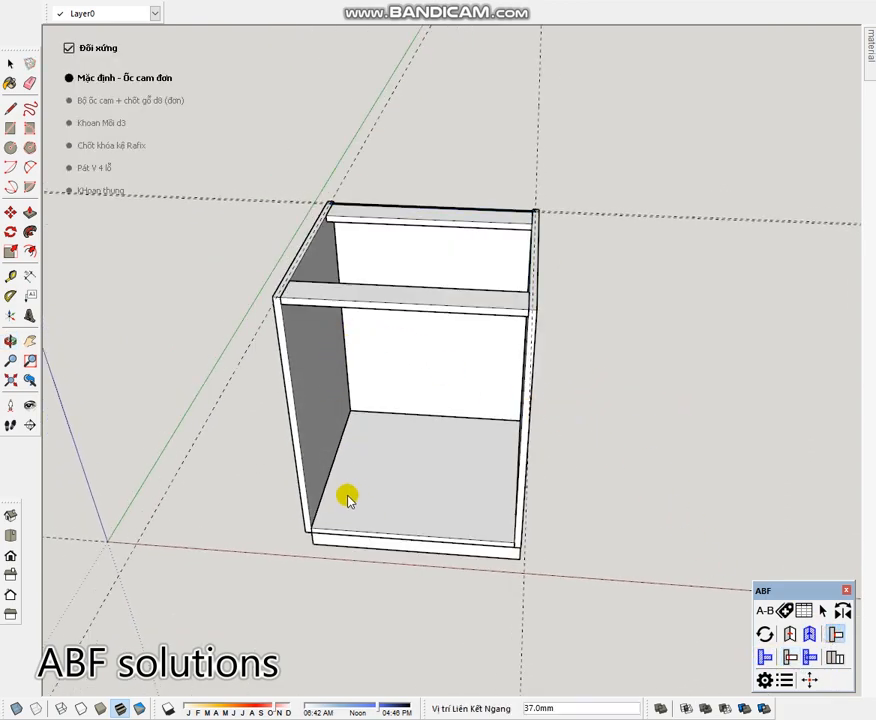
middle_click_drag(457, 535, 347, 507)
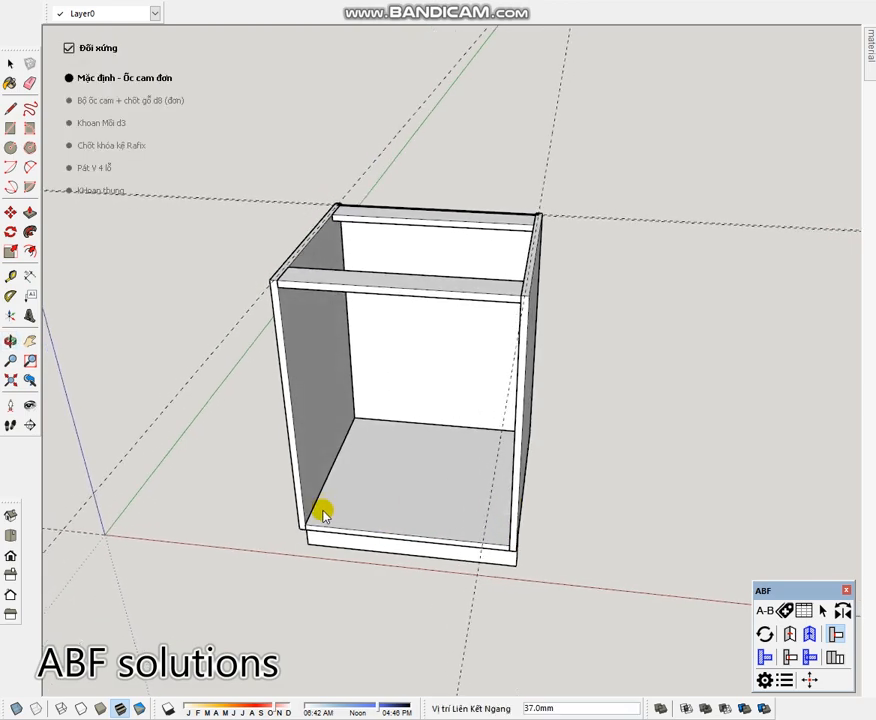
left_click(328, 516)
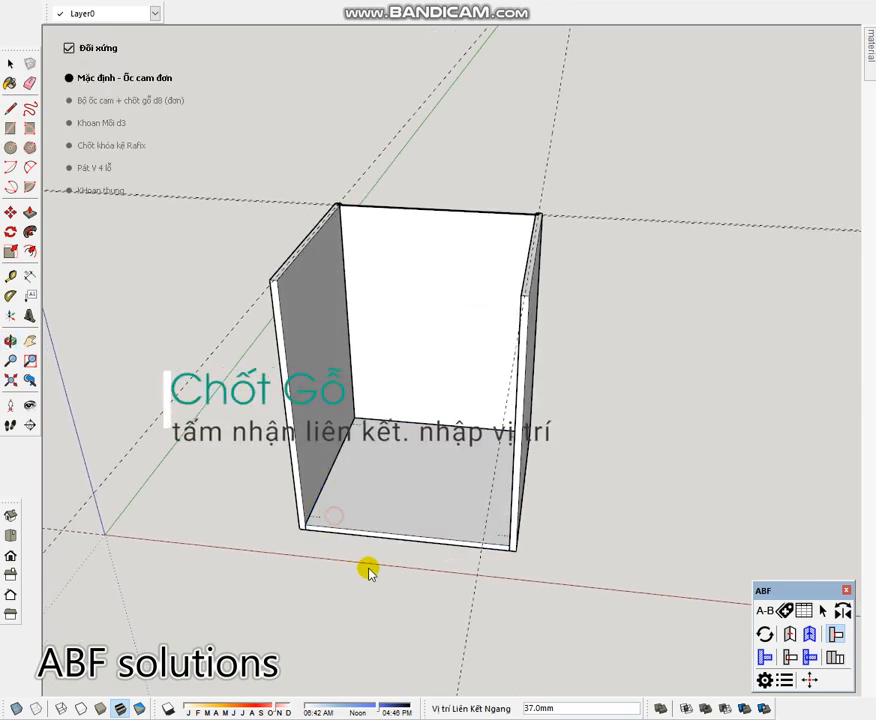
middle_click_drag(376, 582, 296, 428)
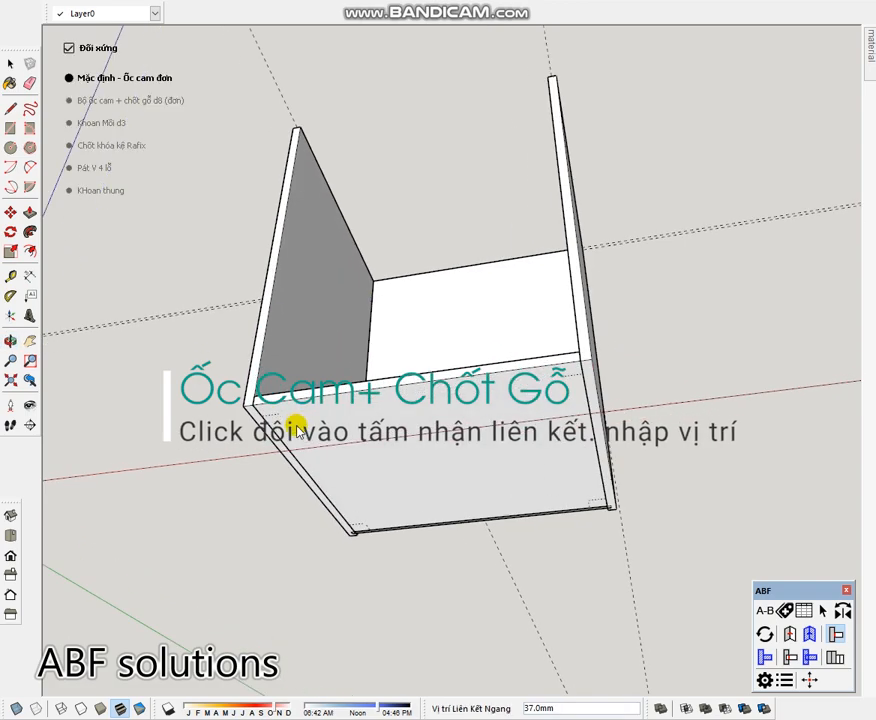
left_click(16, 708)
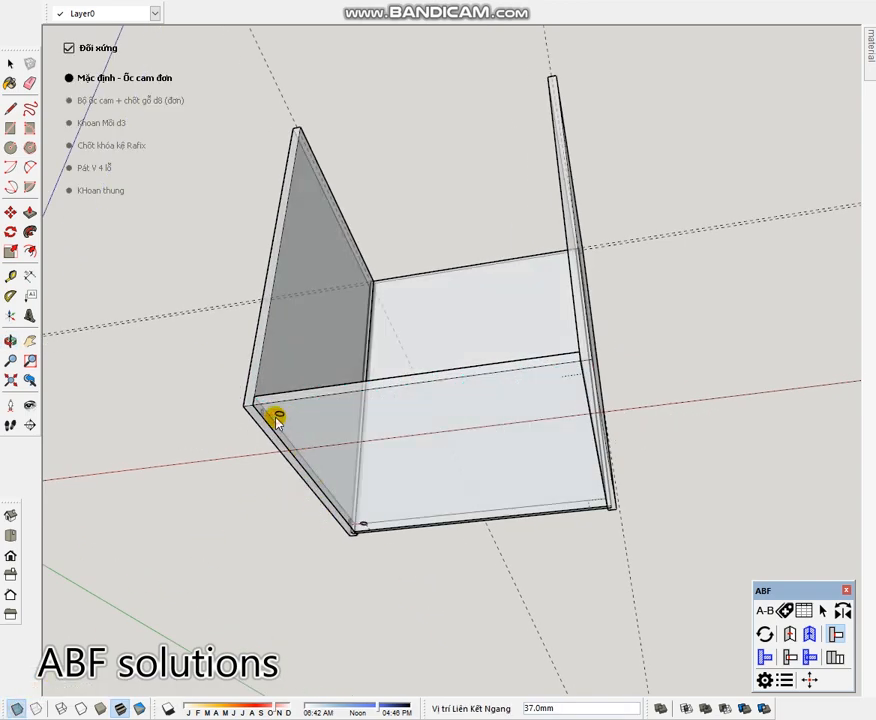
middle_click_drag(453, 497, 391, 428)
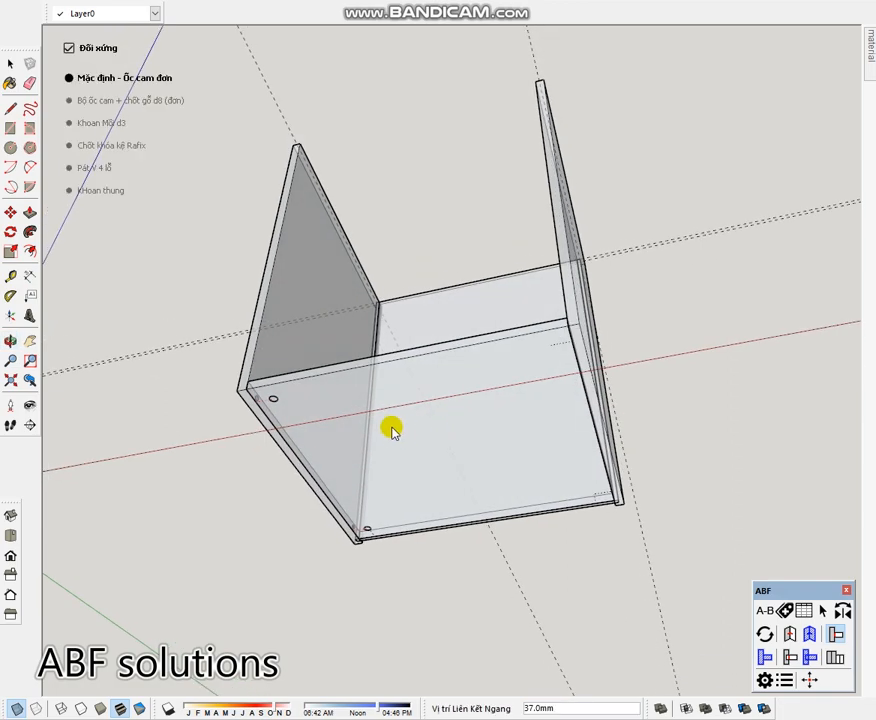
Replace the bottom panel's connections with Bộ ốc cam + chốt gỗ d8 (đơn) at 37 mm on both side panel joints
left_click(70, 101)
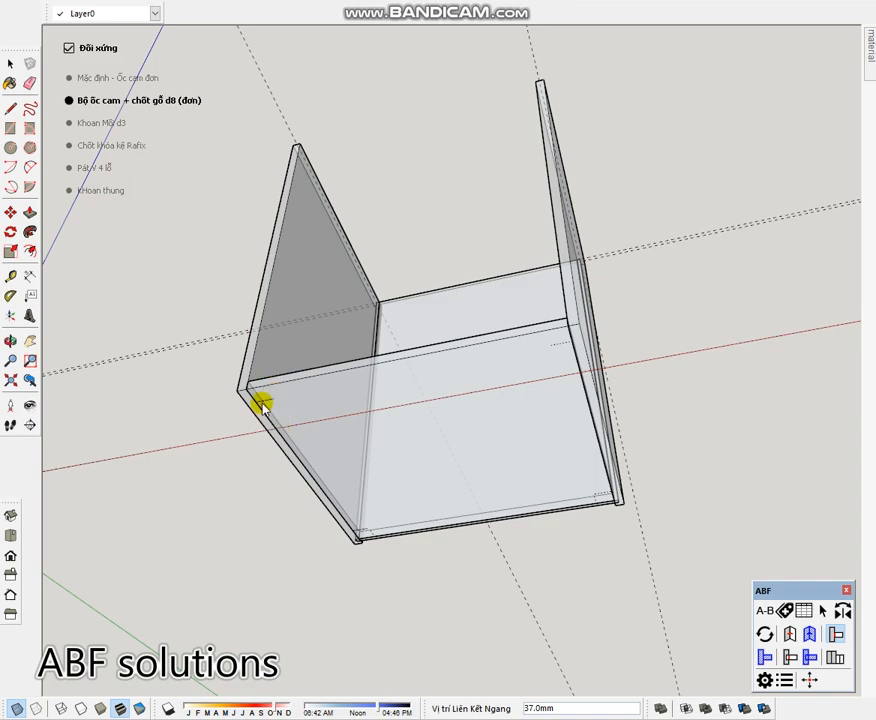
middle_click_drag(405, 418, 650, 393)
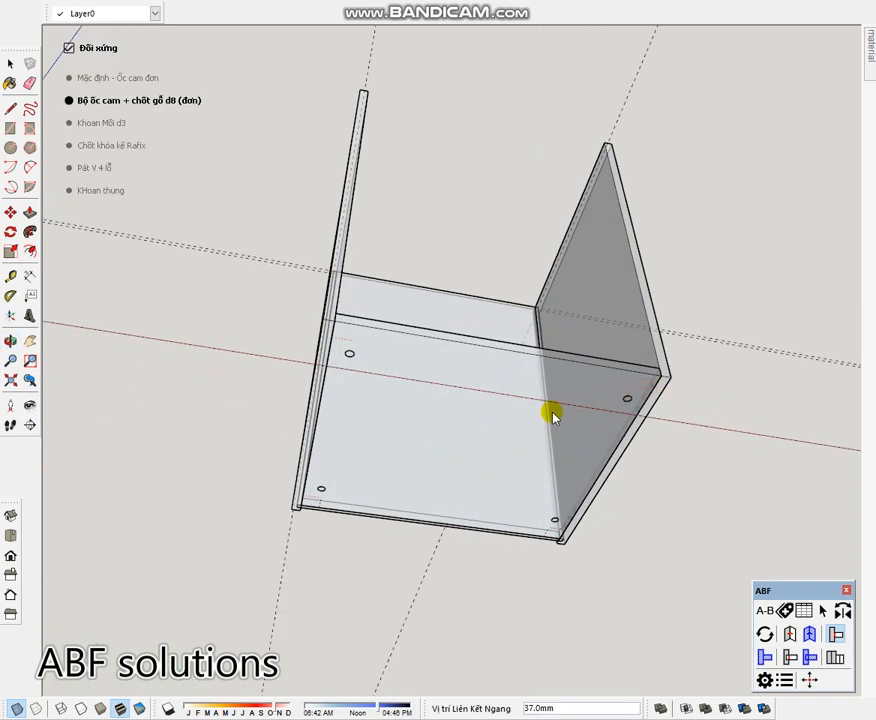
middle_click_drag(553, 415, 268, 489)
left_click(347, 531)
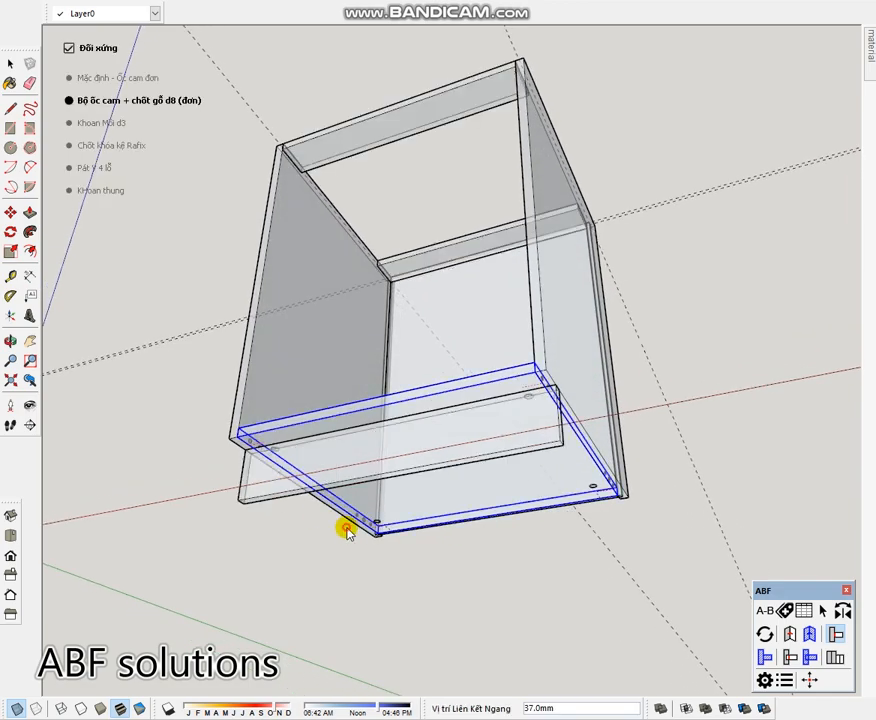
Start a Bộ ốc cam + chốt gỗ d8 (đơn) connection on the front top rail, turn off Đối xứng and set the position to 37 mm
middle_click_drag(364, 223, 218, 192)
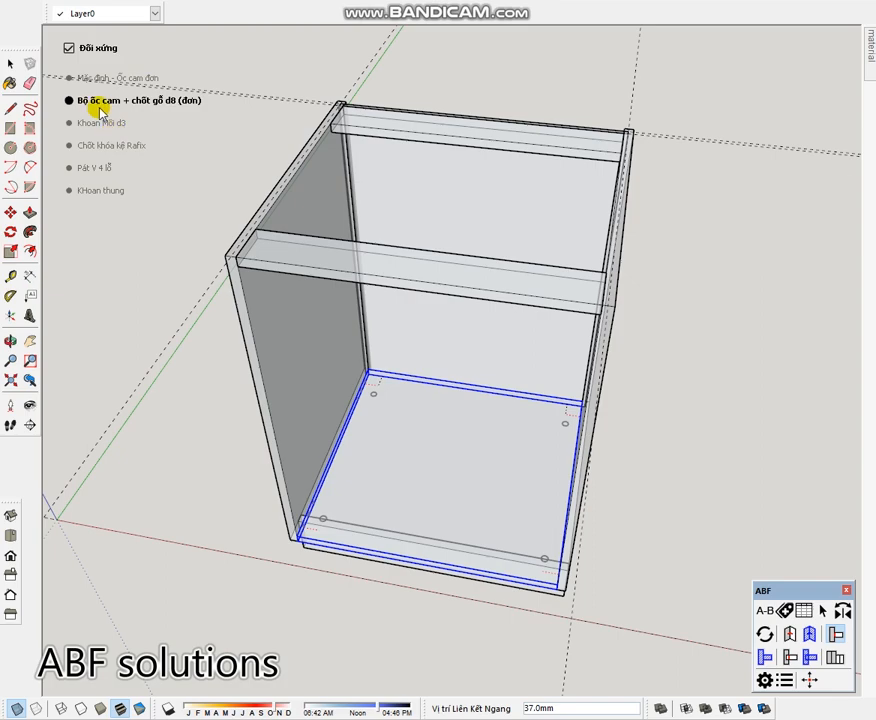
left_click(326, 266)
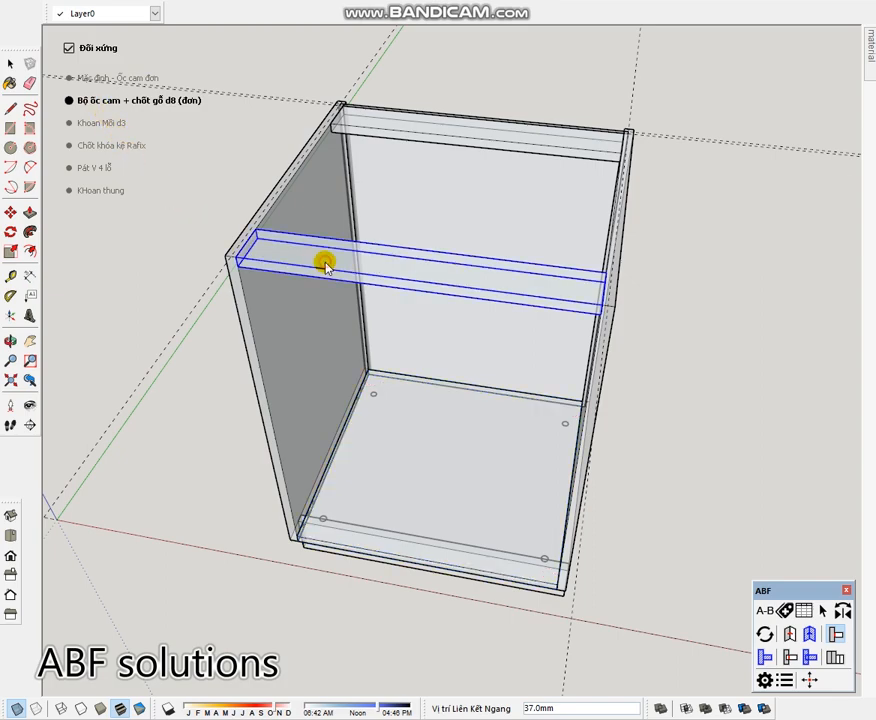
left_click(326, 265)
middle_click_drag(257, 253, 272, 293)
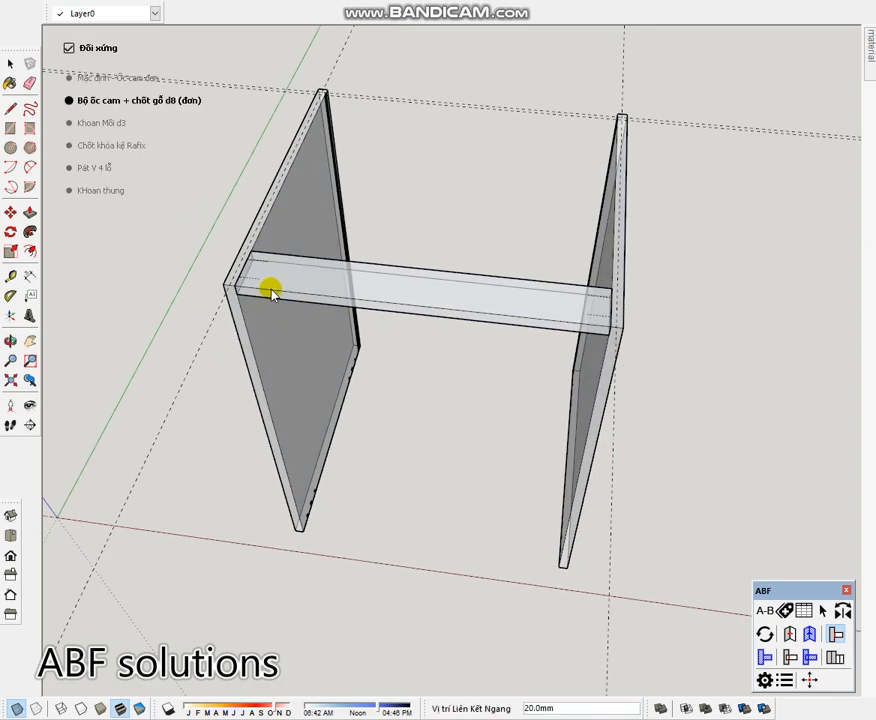
left_click(233, 256)
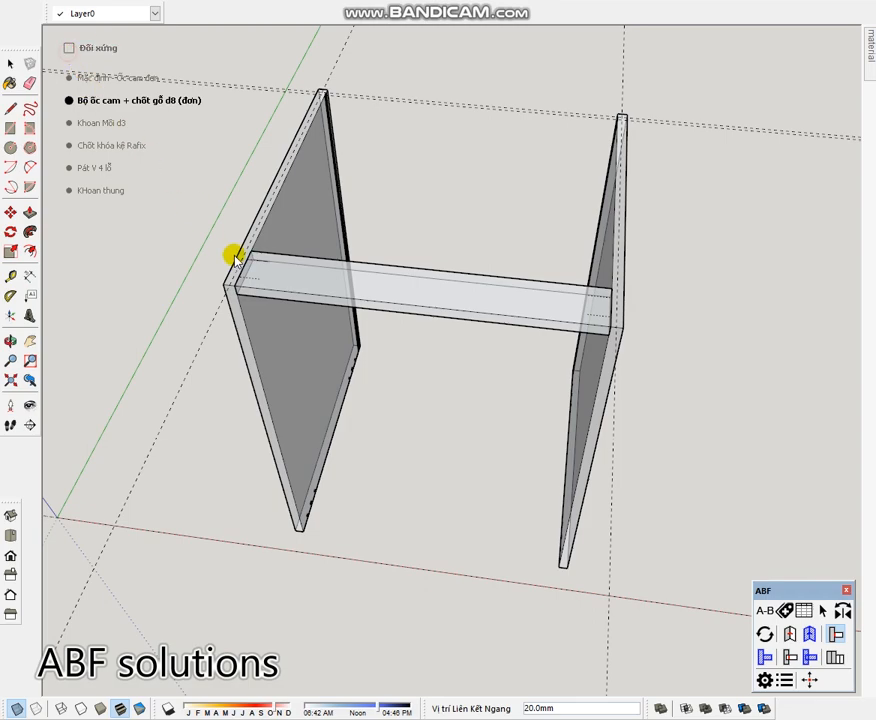
middle_click_drag(329, 280, 207, 304)
scroll(260, 247, "up", 3)
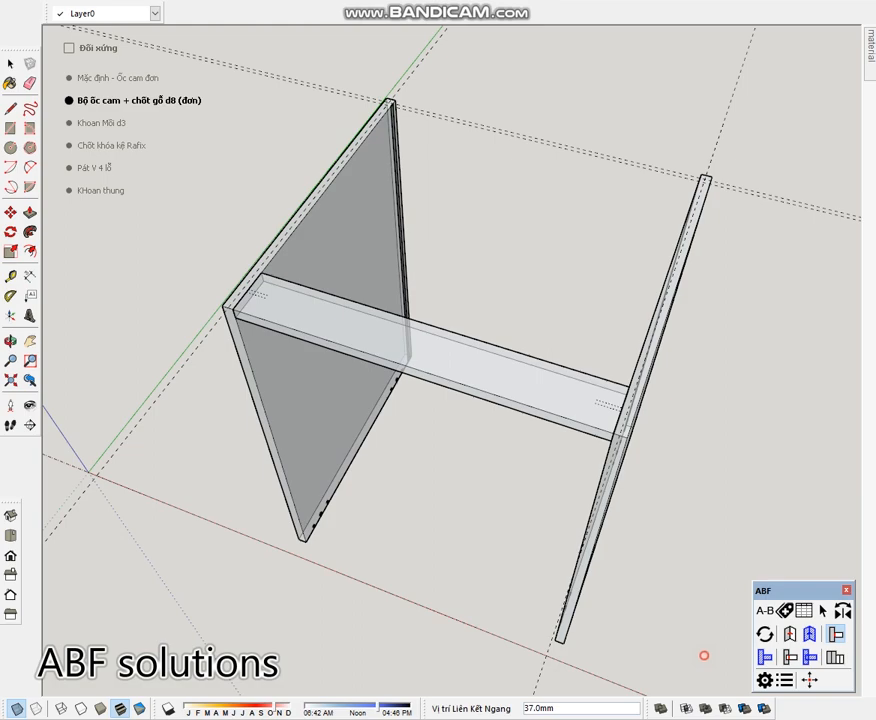
Create a horizontal connection preset named Cam-Chốt from Mặc định - Ốc cam đơn, with d2 set to 8 and n1 to 20
left_click(784, 679)
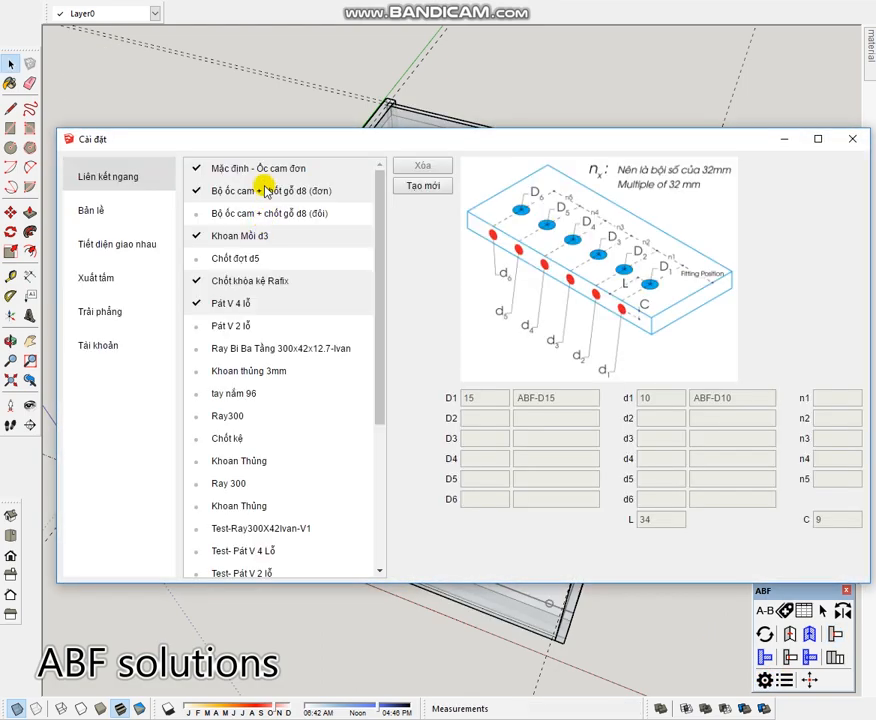
left_click(265, 190)
left_click(258, 168)
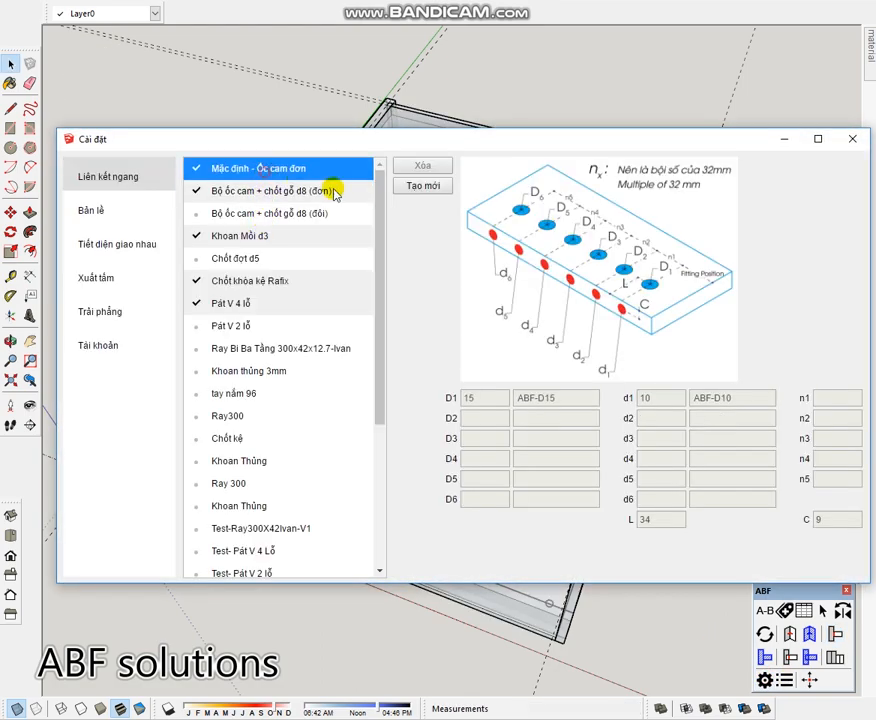
left_click(424, 187)
left_click(661, 418)
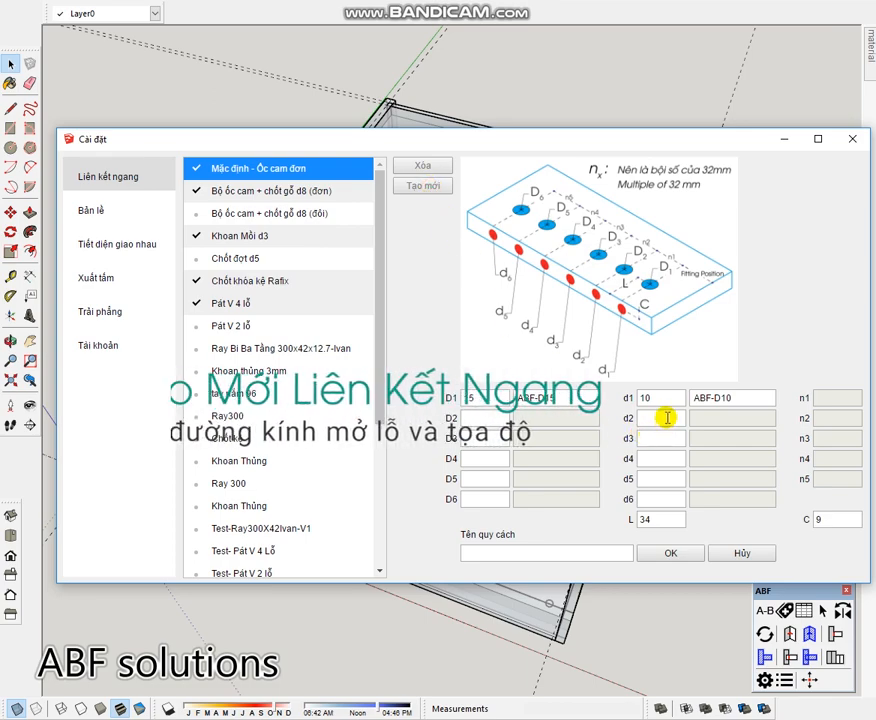
type("8")
left_click(822, 397)
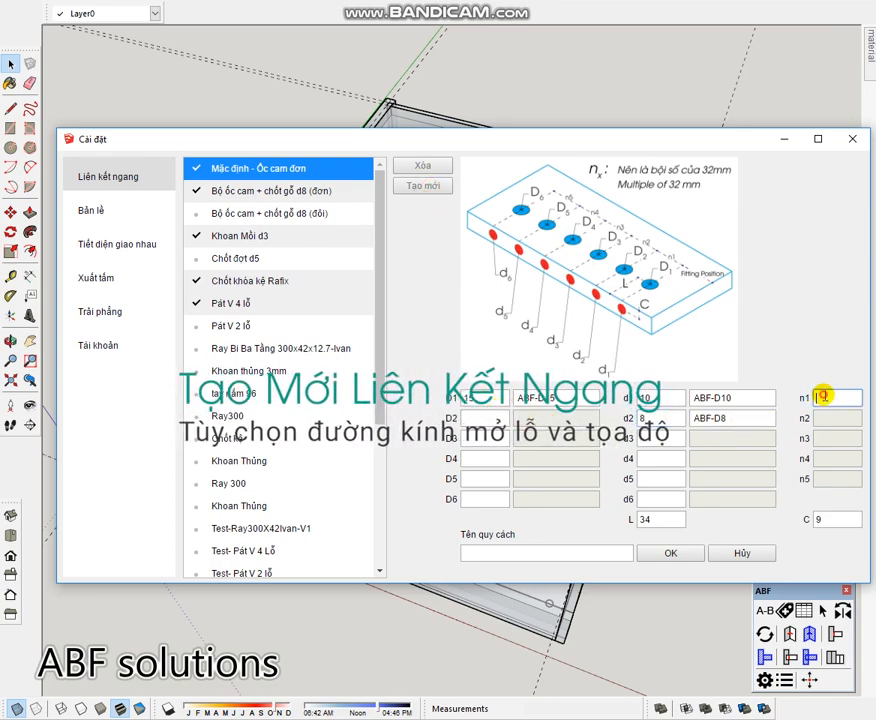
type("20")
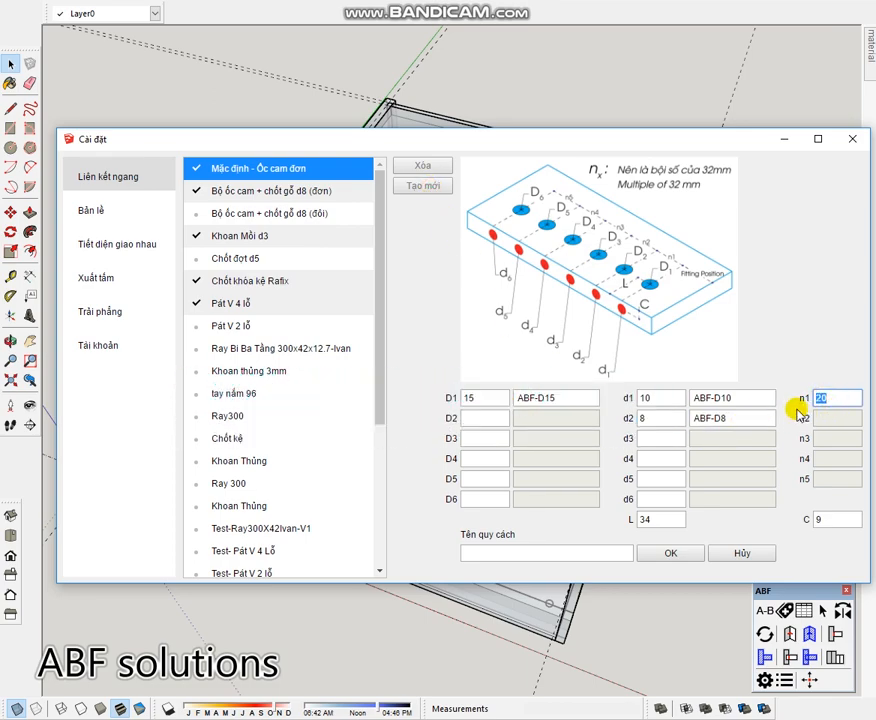
left_click(547, 546)
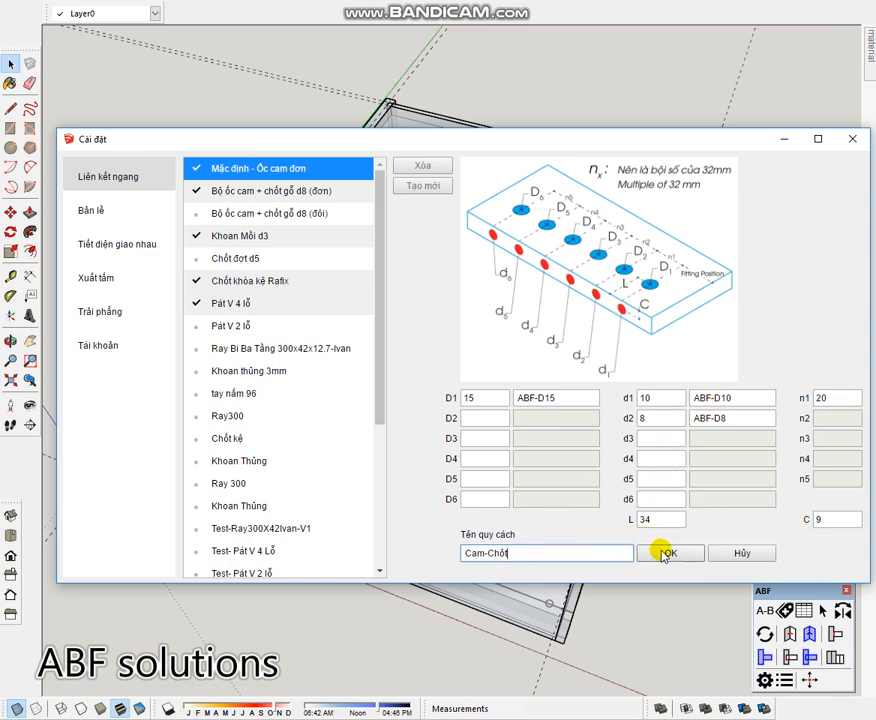
left_click(849, 141)
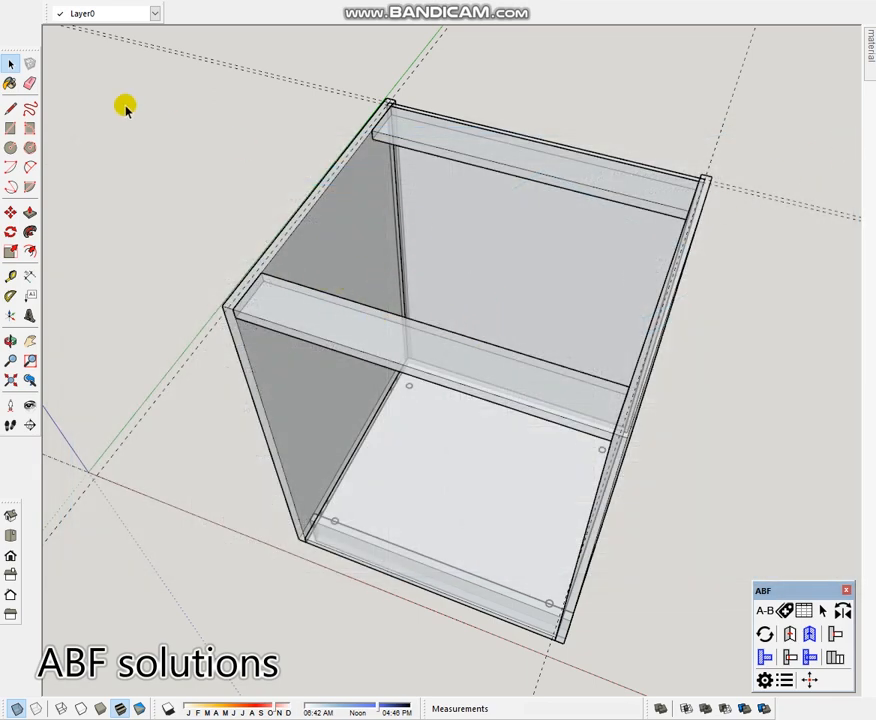
Apply non-symmetric Cam-Chốt connections at 37 mm where the front top rail meets both side panels
left_click(790, 656)
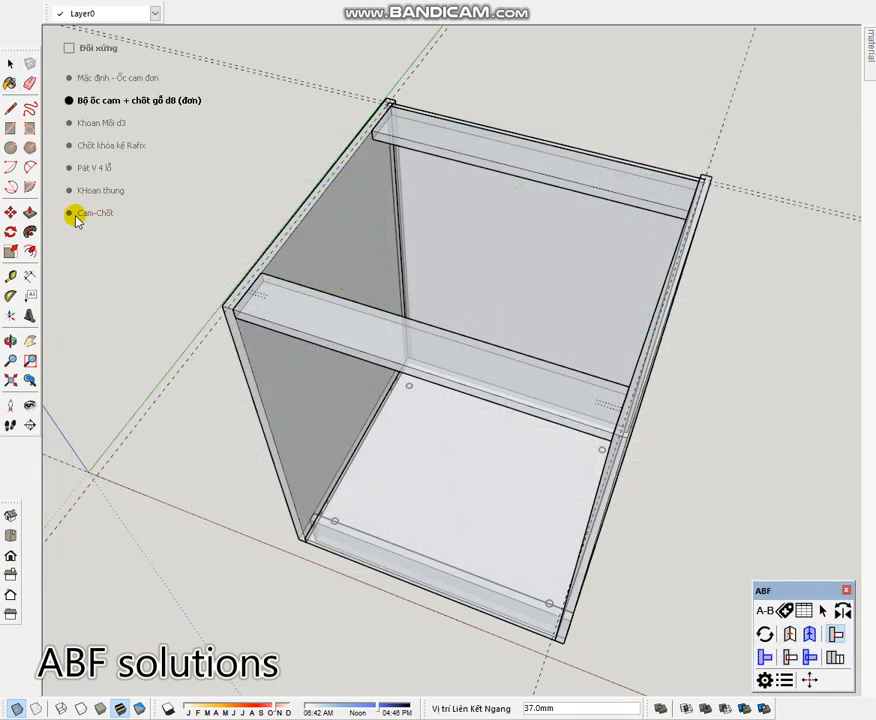
left_click(67, 213)
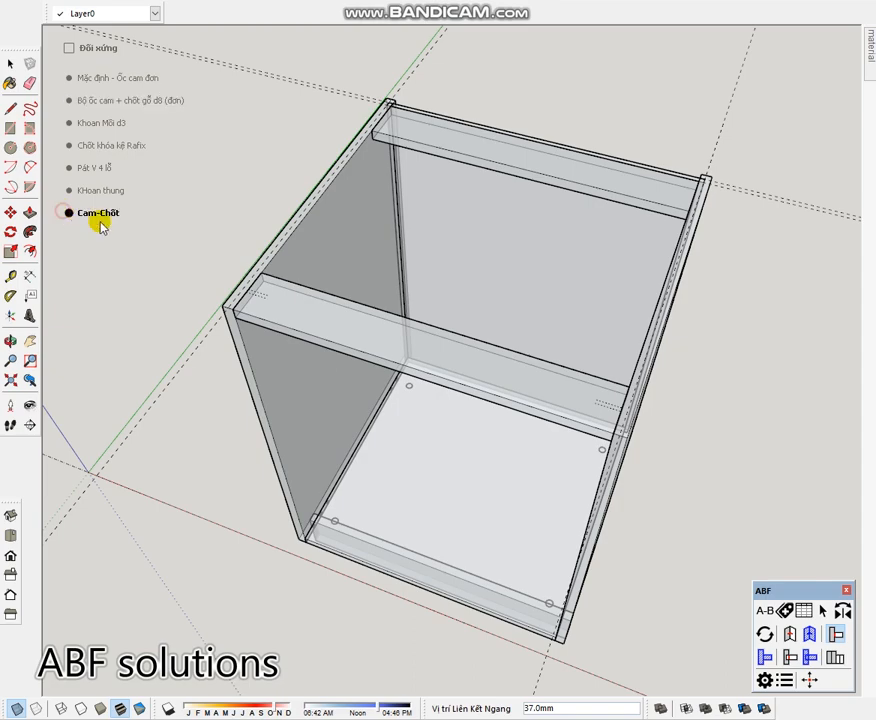
left_click(256, 312)
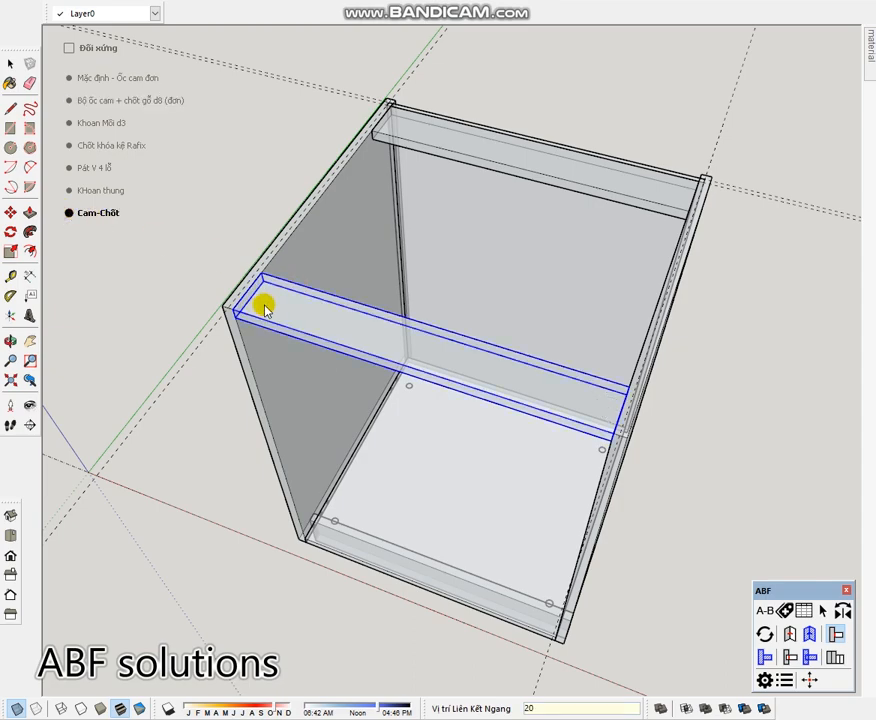
left_click(264, 308)
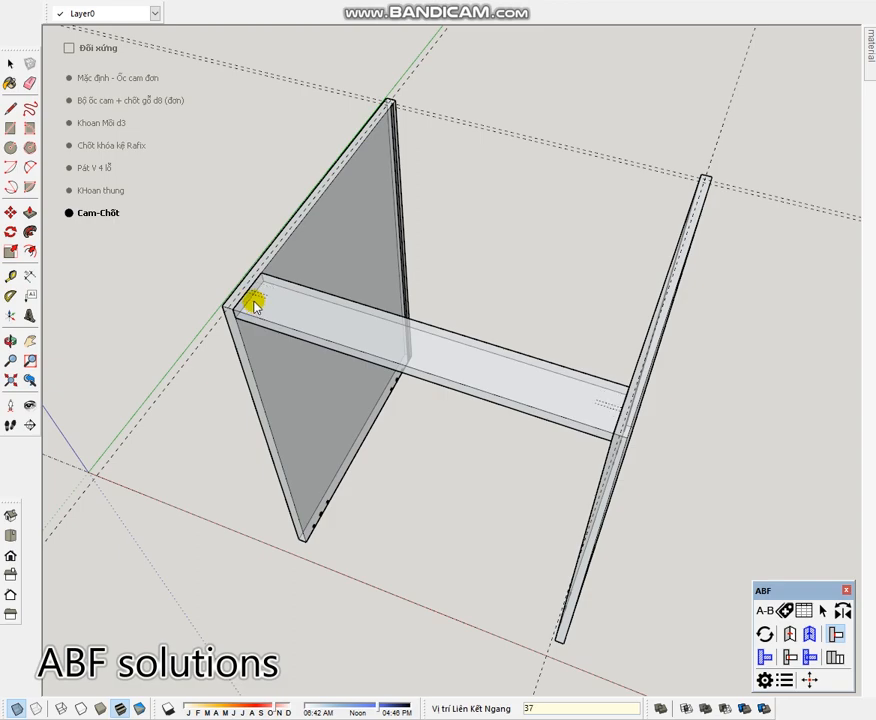
scroll(262, 303, "up", 3)
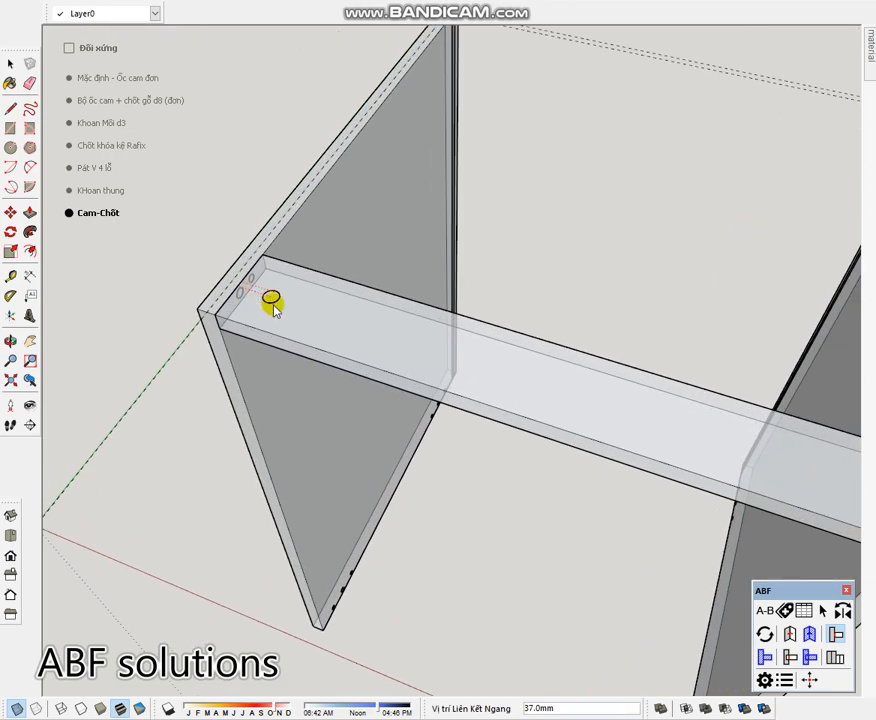
scroll(272, 303, "down", 3)
left_click(608, 404)
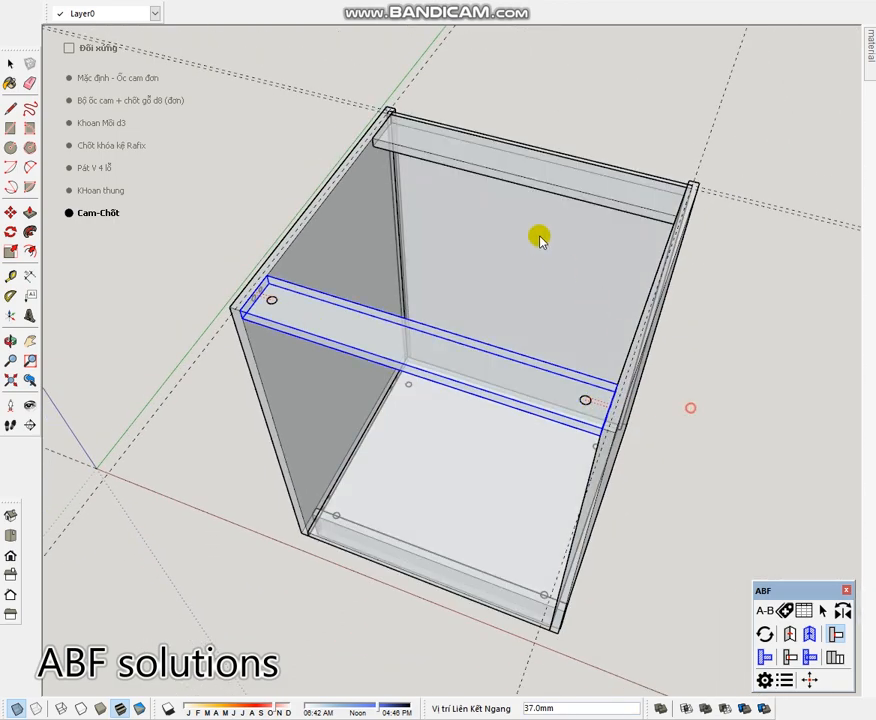
Apply the same Cam-Chốt connections at 37 mm to both ends of the rear top rail
left_click(416, 127)
left_click(400, 135)
left_click(395, 137)
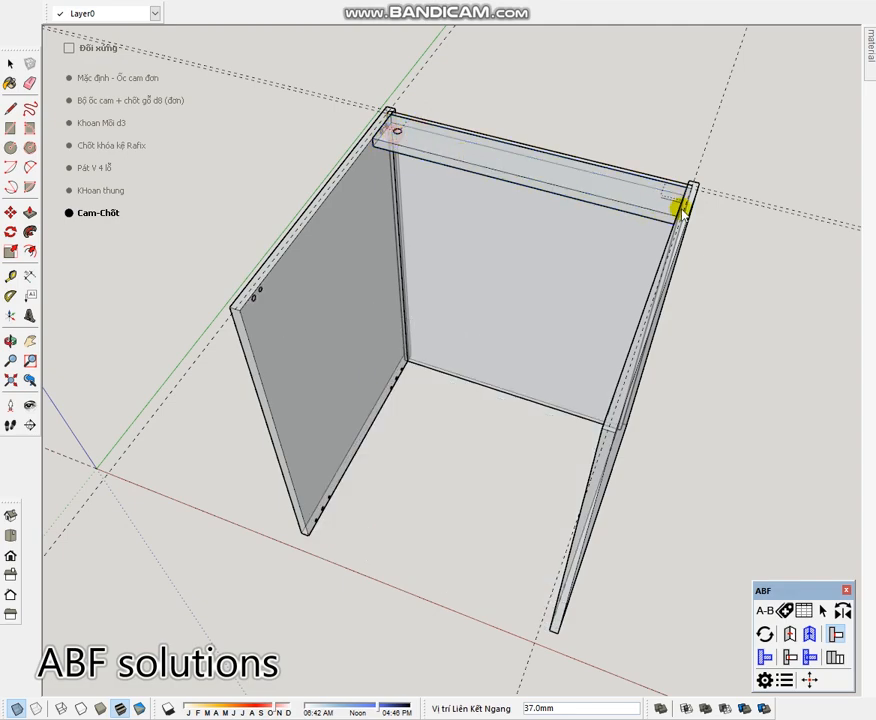
left_click(747, 283)
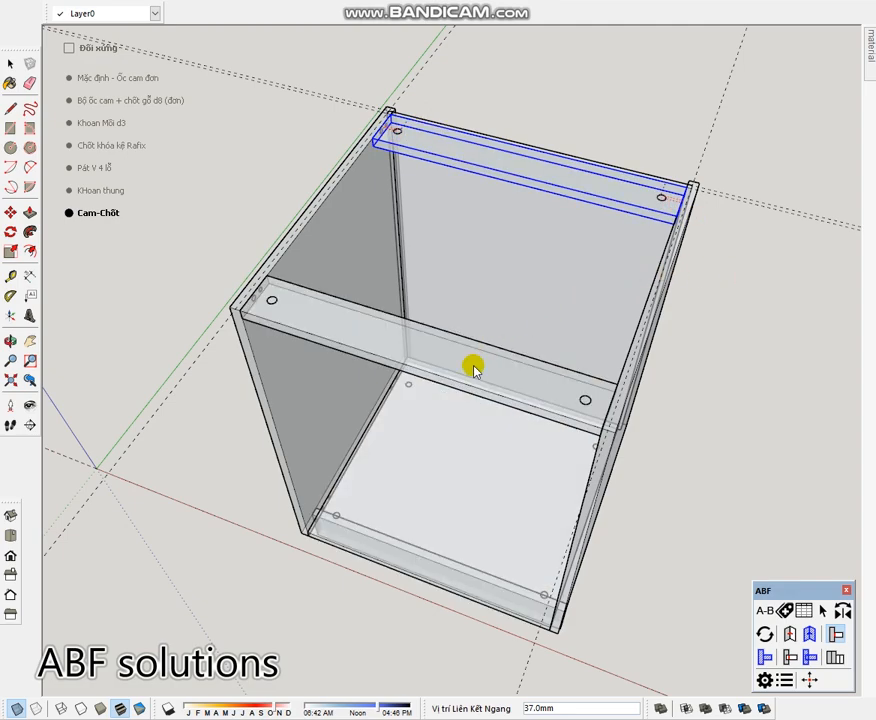
left_click(10, 64)
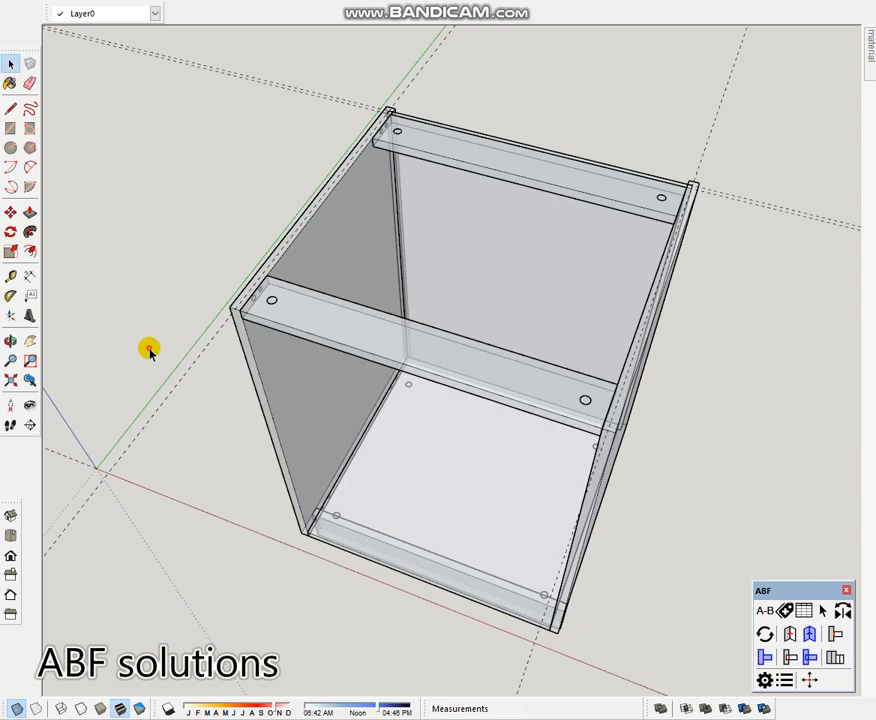
Erase the leftover construction guides around the cabinet
mouse_move(409, 458)
middle_mouse_down()
mouse_move(375, 485)
mouse_move(426, 516)
mouse_move(549, 342)
mouse_move(471, 373)
mouse_move(606, 352)
mouse_move(604, 367)
middle_mouse_up()
key("e")
left_click(599, 369)
left_click(581, 258)
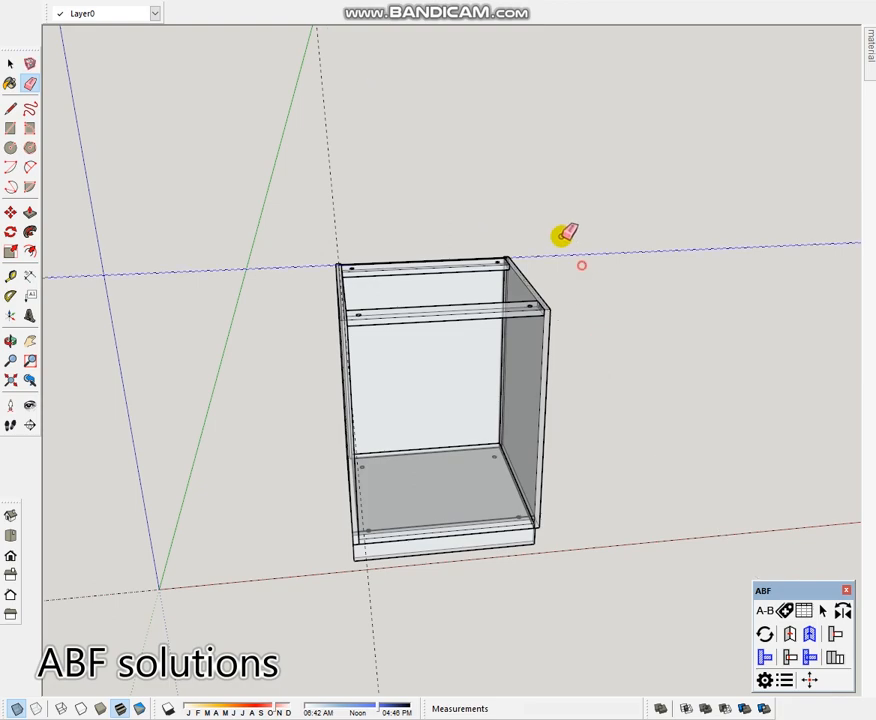
left_click(360, 219)
key("space")
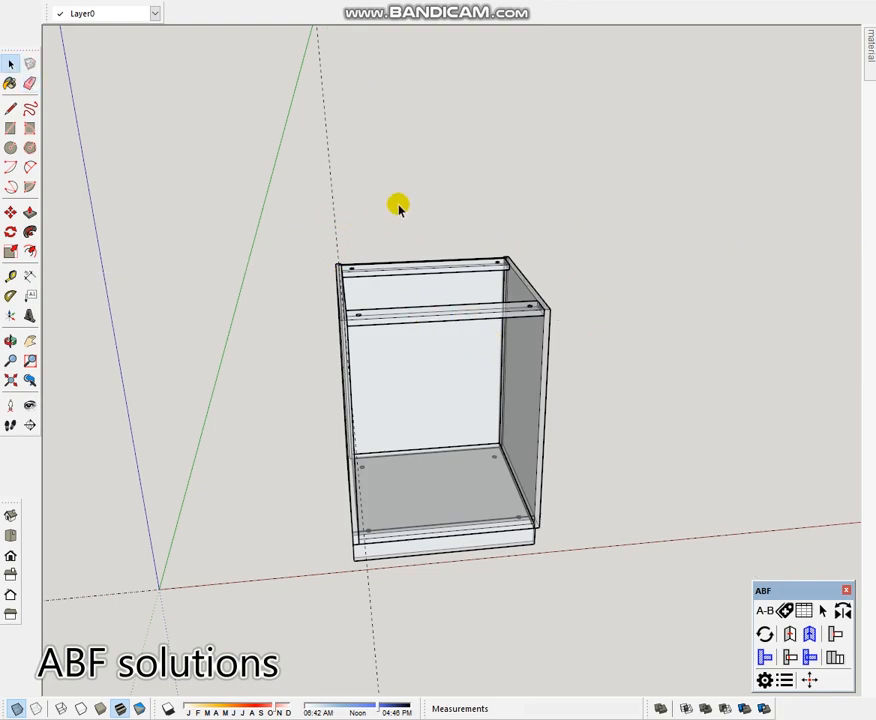
middle_click_drag(398, 206, 313, 213)
key("e")
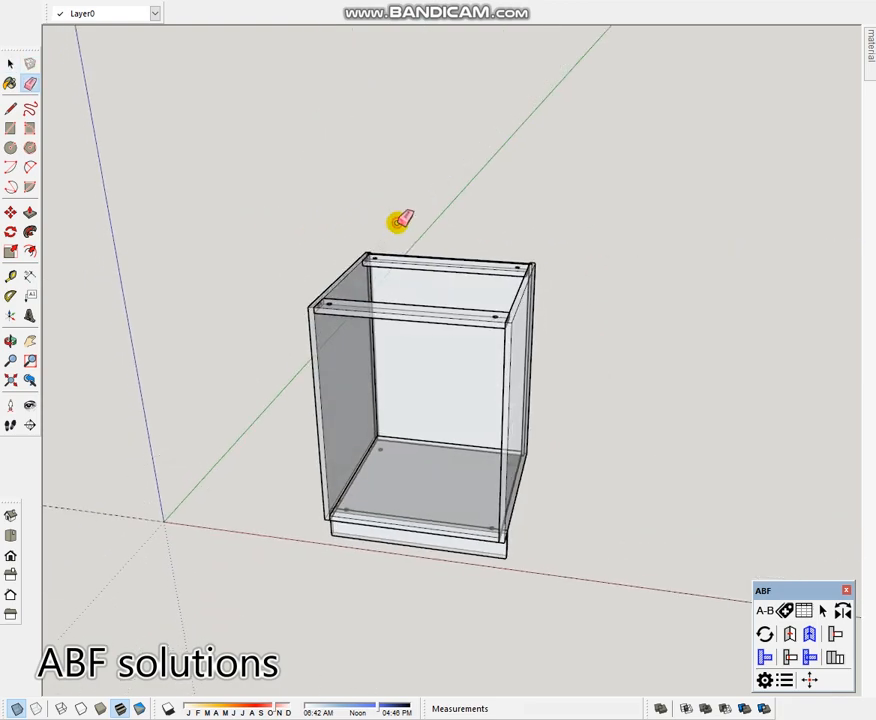
key("space")
mouse_move(398, 222)
middle_mouse_down()
mouse_move(438, 250)
mouse_move(409, 293)
mouse_move(453, 343)
middle_mouse_up()
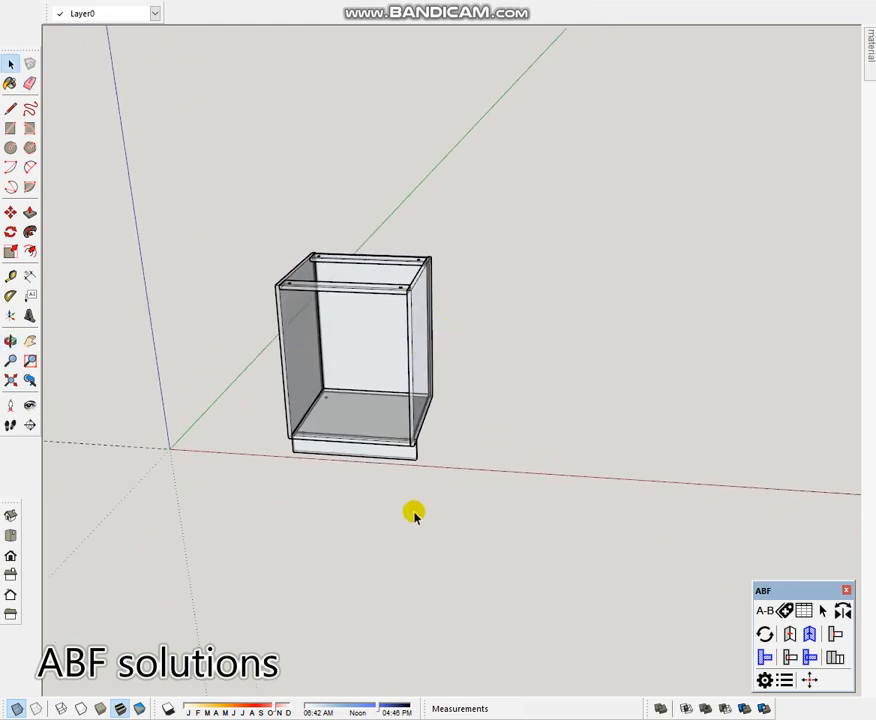
In the Front view, place a vertical guide offset outward from the cabinet's right side panel
left_click(10, 555)
scroll(500, 342, "up", 3)
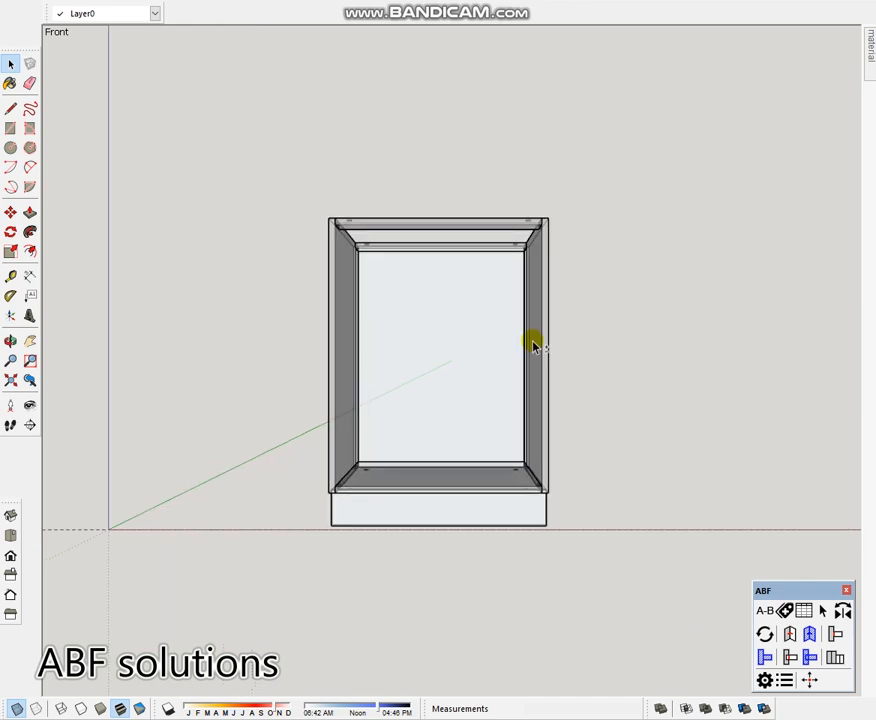
middle_click_drag(532, 342, 426, 344, "shift")
key("t")
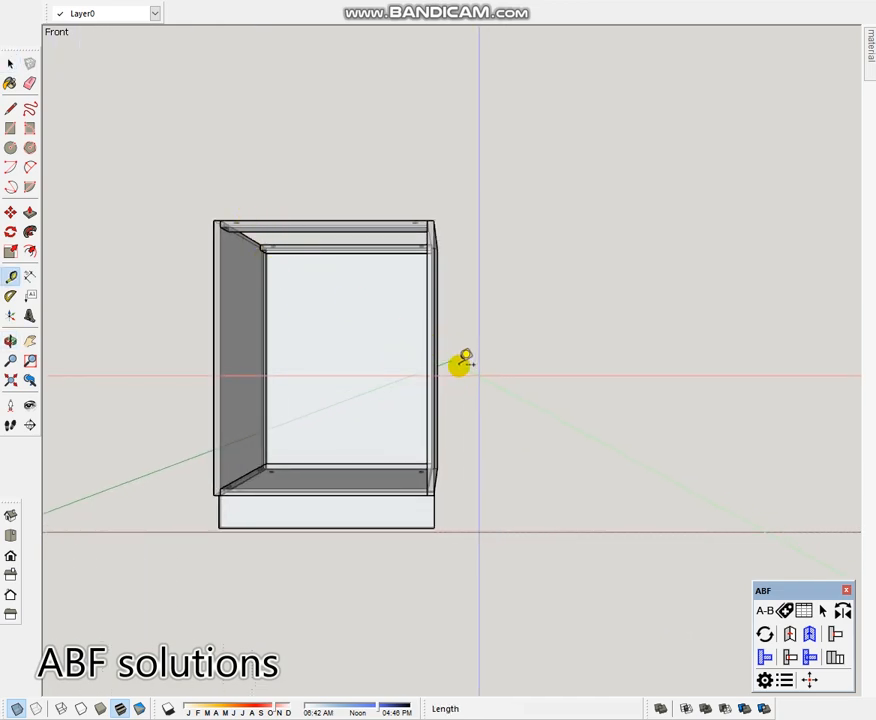
left_click(433, 357)
scroll(507, 355, "down", 2)
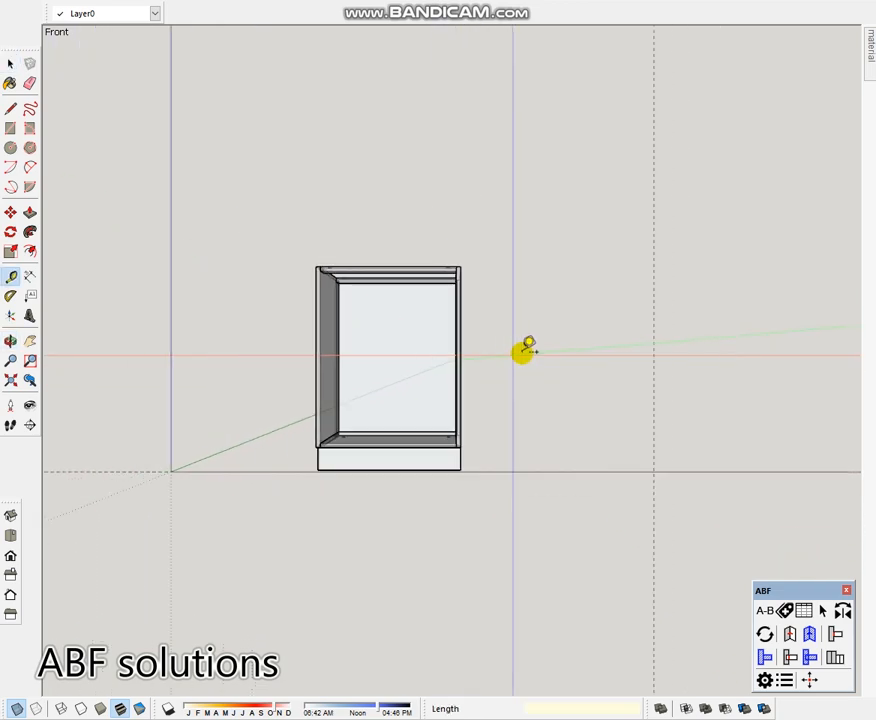
Add two more vertical guides farther out, spaced 400 mm and 300 mm from the preceding guide
left_click(648, 341)
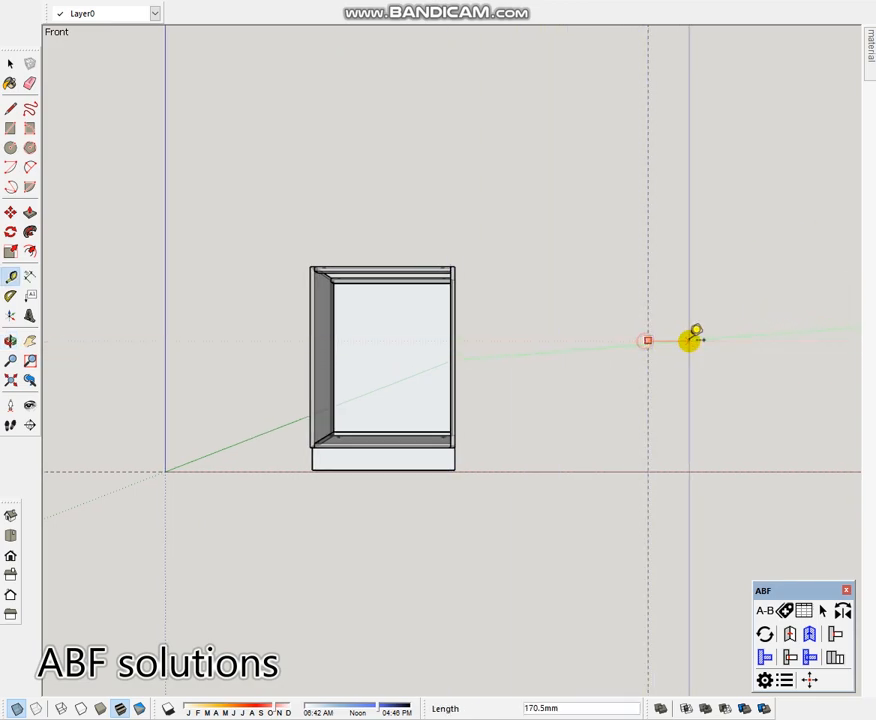
type("400")
key("Return")
scroll(687, 340, "down", 2)
middle_click_drag(600, 352, 309, 387, "shift")
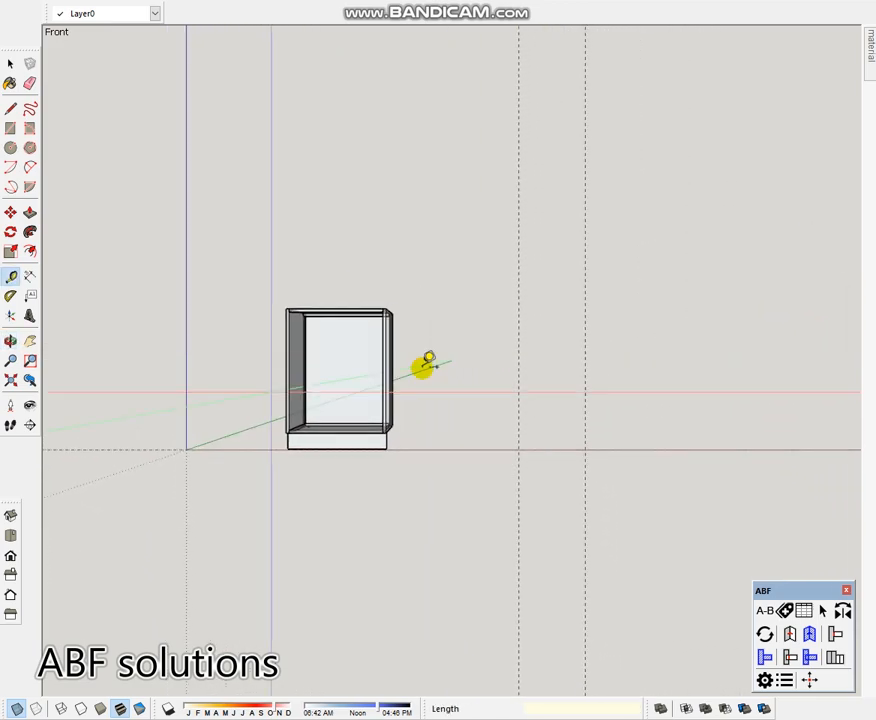
left_click(585, 370)
type("300")
key("Return")
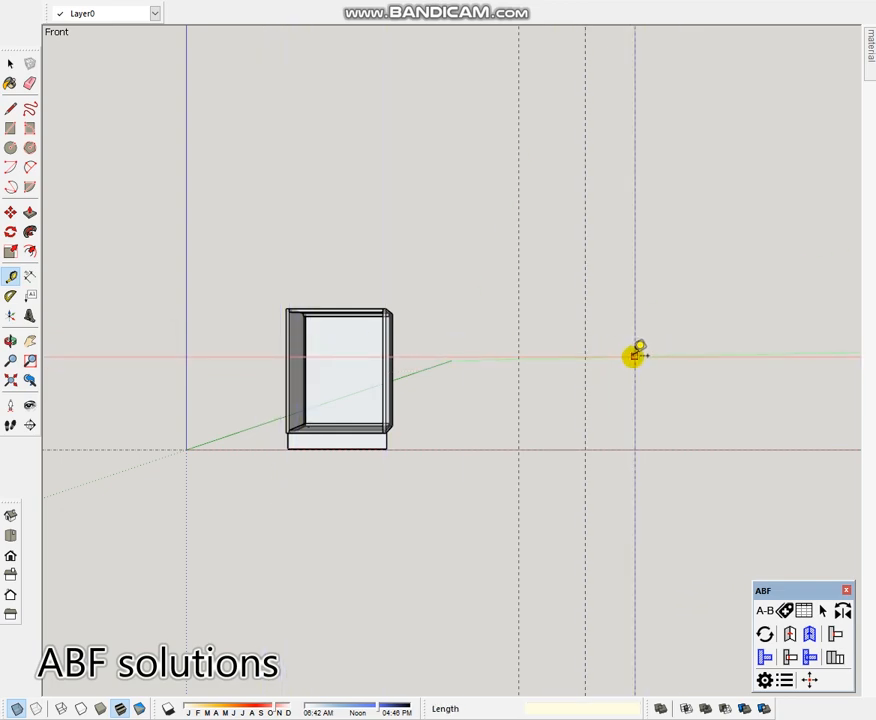
Copy the whole cabinet and place the copy directly against the original's right side
key("space")
left_click_drag(193, 242, 455, 525)
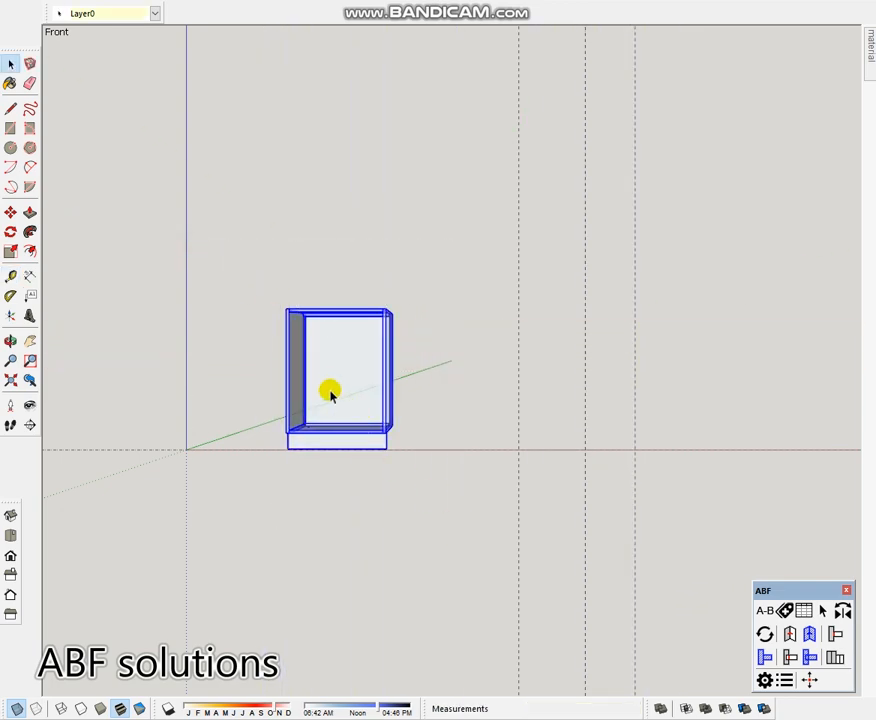
key("m")
left_click(301, 308)
mouse_move(301, 308)
middle_mouse_down()
mouse_move(324, 403)
mouse_move(280, 327)
mouse_move(288, 308)
middle_mouse_up()
key("ctrl")
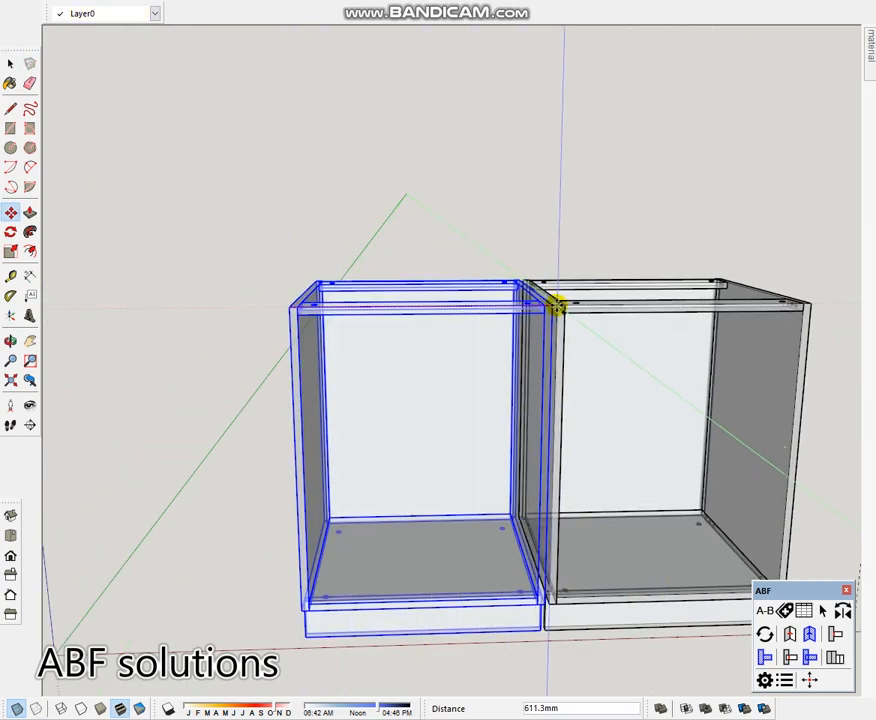
left_click(552, 323)
middle_click_drag(560, 394, 260, 376, "shift")
key("space")
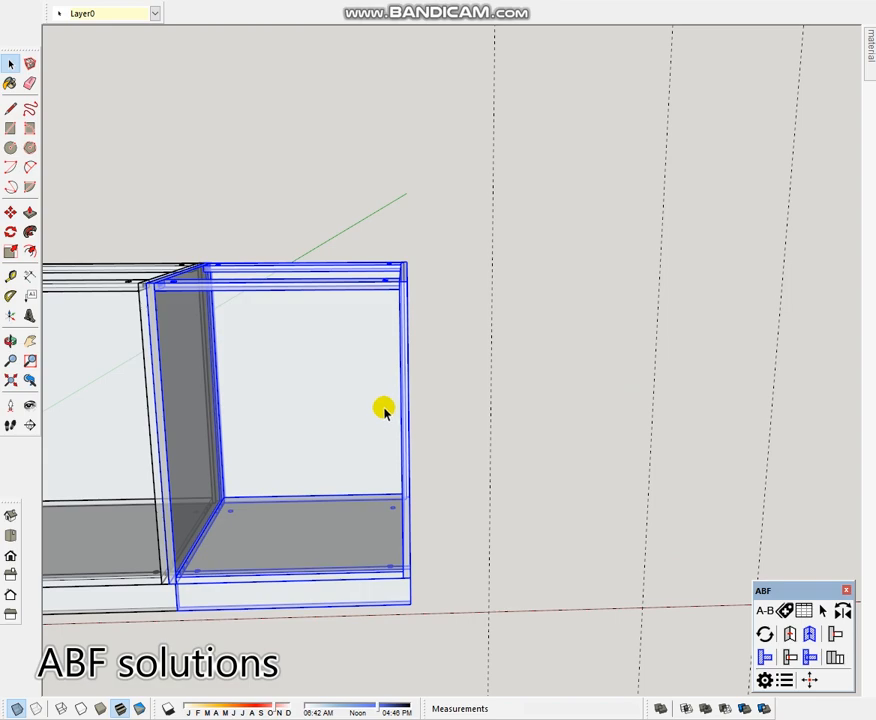
left_click(458, 421)
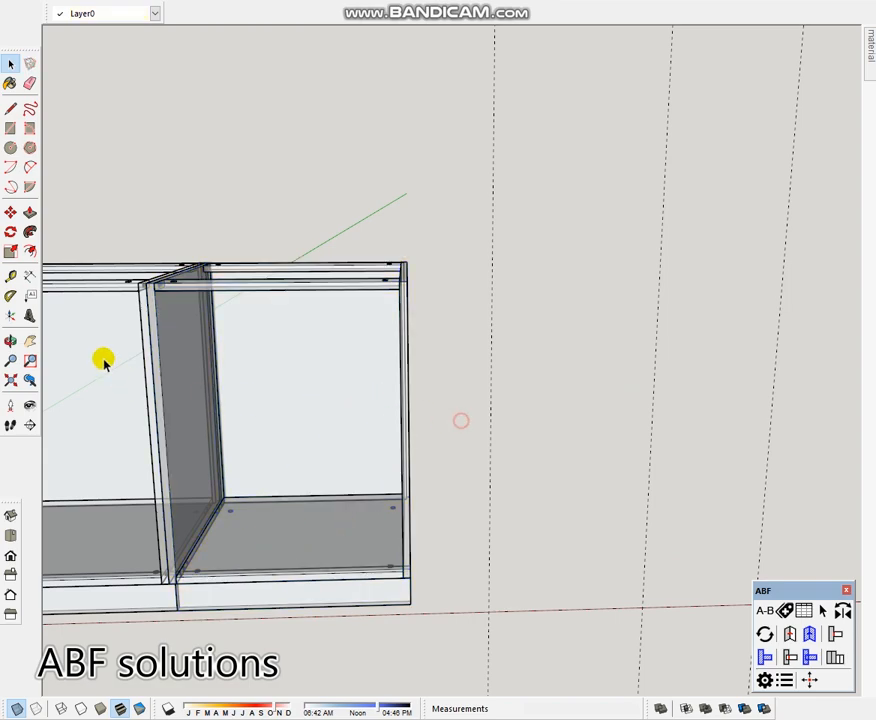
left_click(29, 277)
middle_click_drag(383, 297, 414, 363)
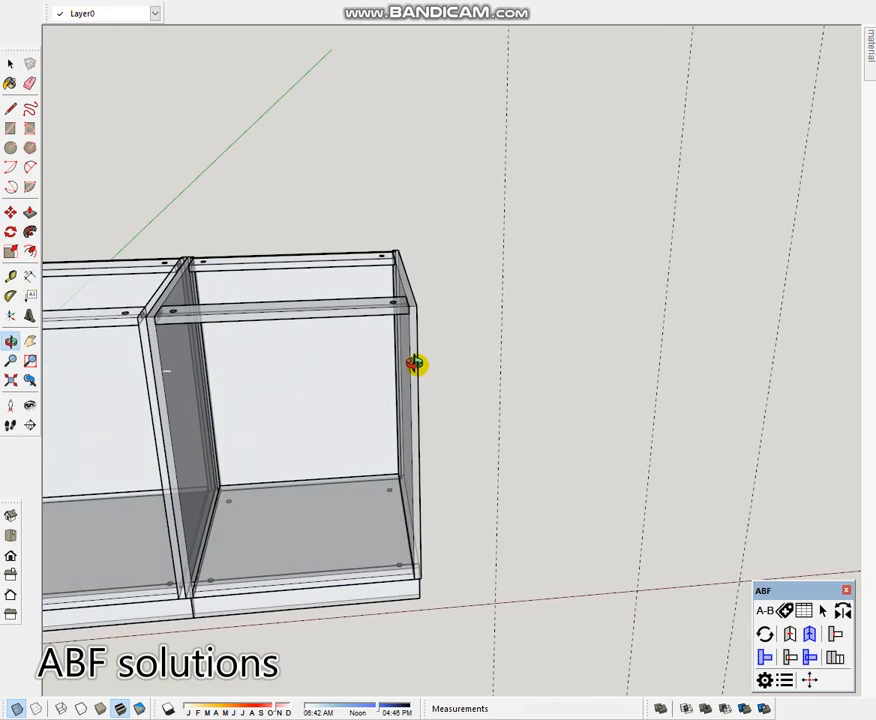
left_click(417, 306)
key("space")
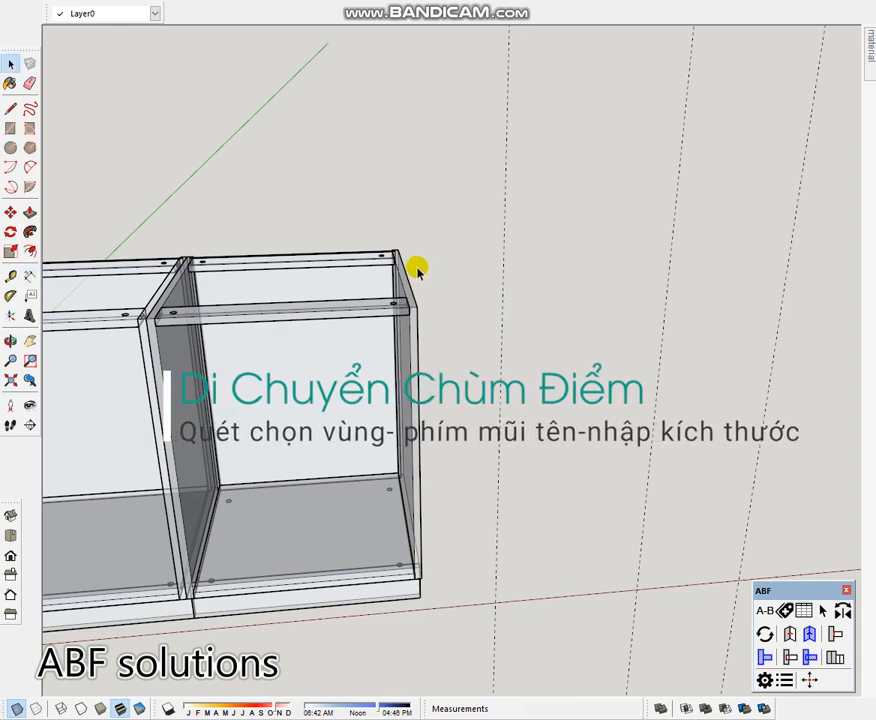
Widen the second cabinet by moving its right side panel and connected edge points 200 mm outward with the ABF point-move tool
left_click(810, 680)
left_click_drag(315, 200, 458, 638)
type("200")
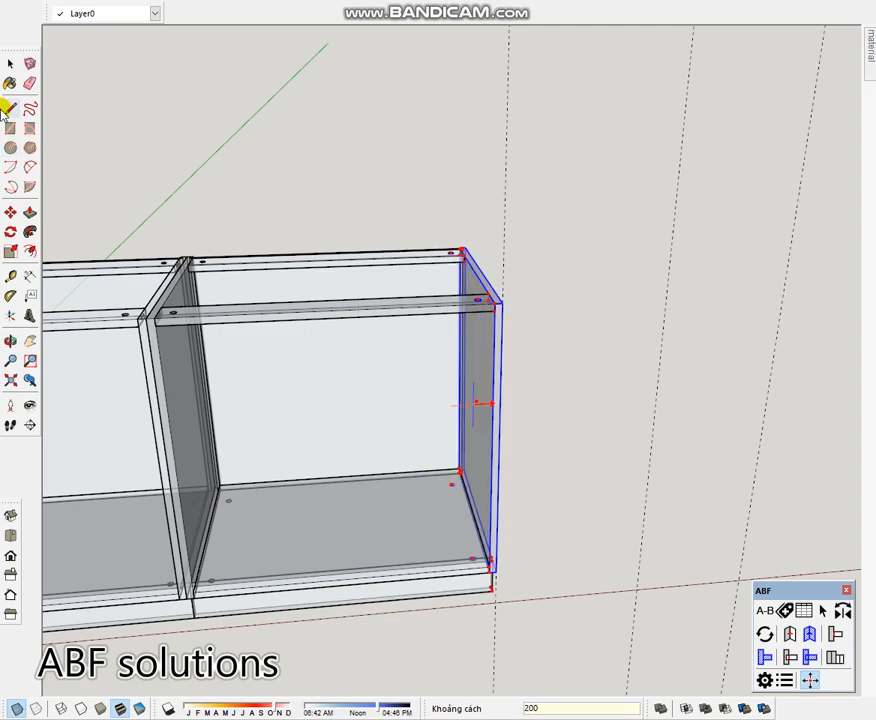
left_click(10, 62)
left_click(381, 220)
scroll(176, 362, "down", 2)
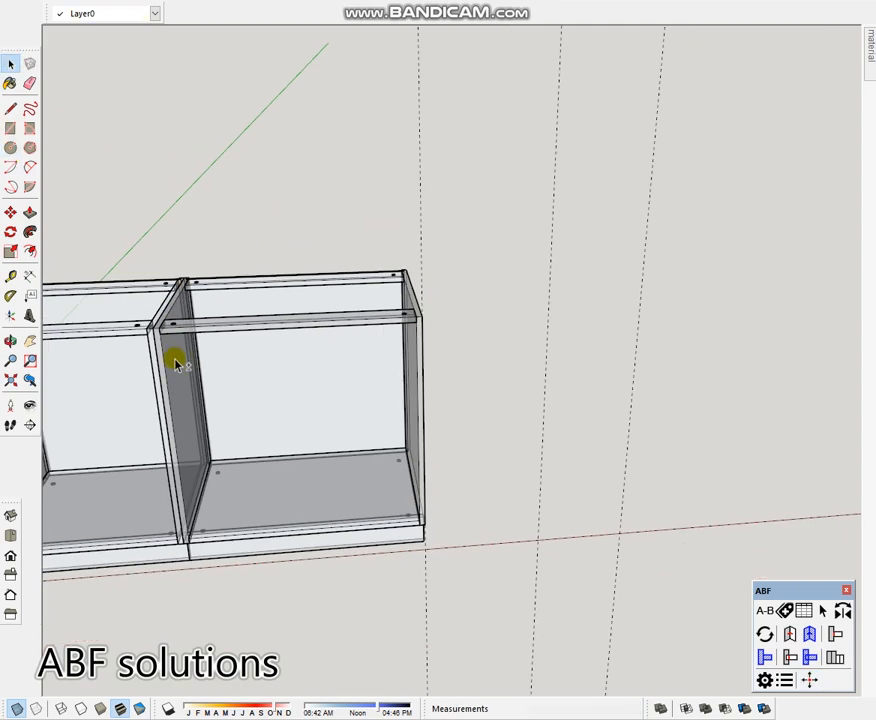
Copy the original cabinet and place the copy directly against the widened cabinet's right side
middle_click_drag(176, 362, 313, 341, "shift")
left_click(147, 328)
key("m")
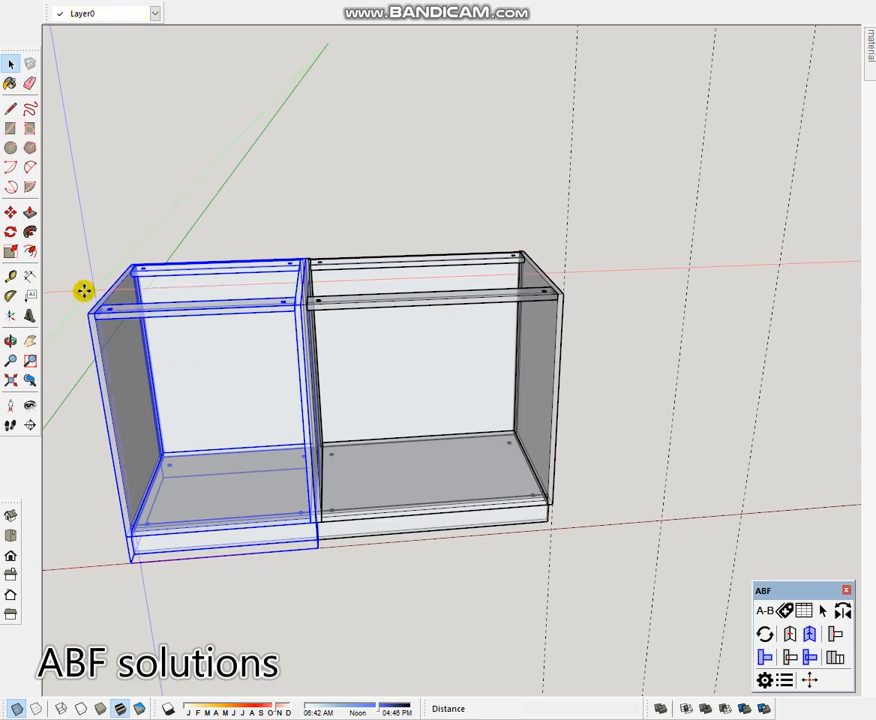
key("ctrl")
left_click(90, 312)
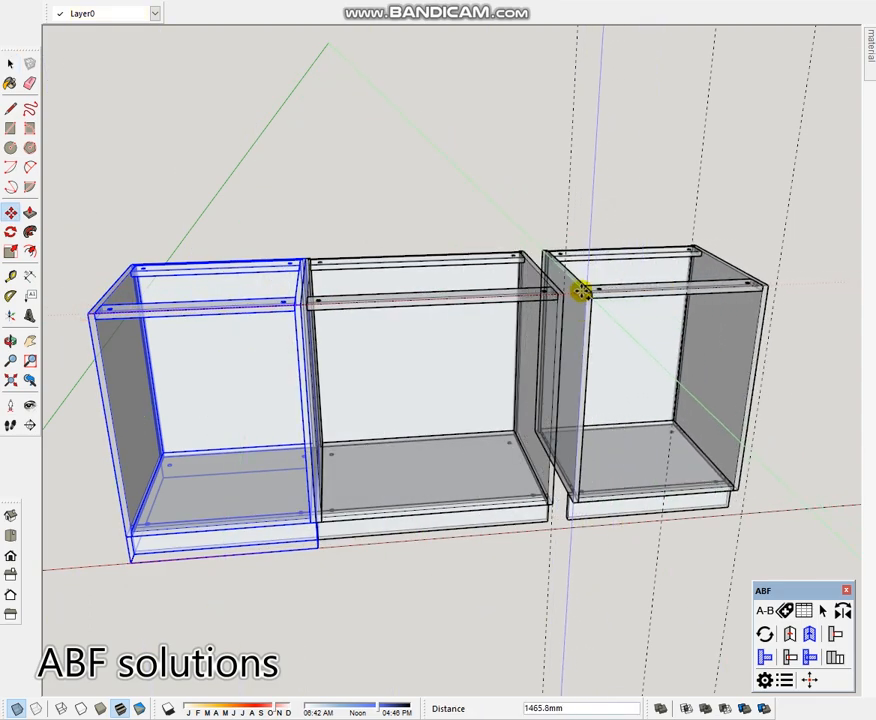
left_click(565, 293)
middle_click_drag(649, 294, 390, 351, "shift")
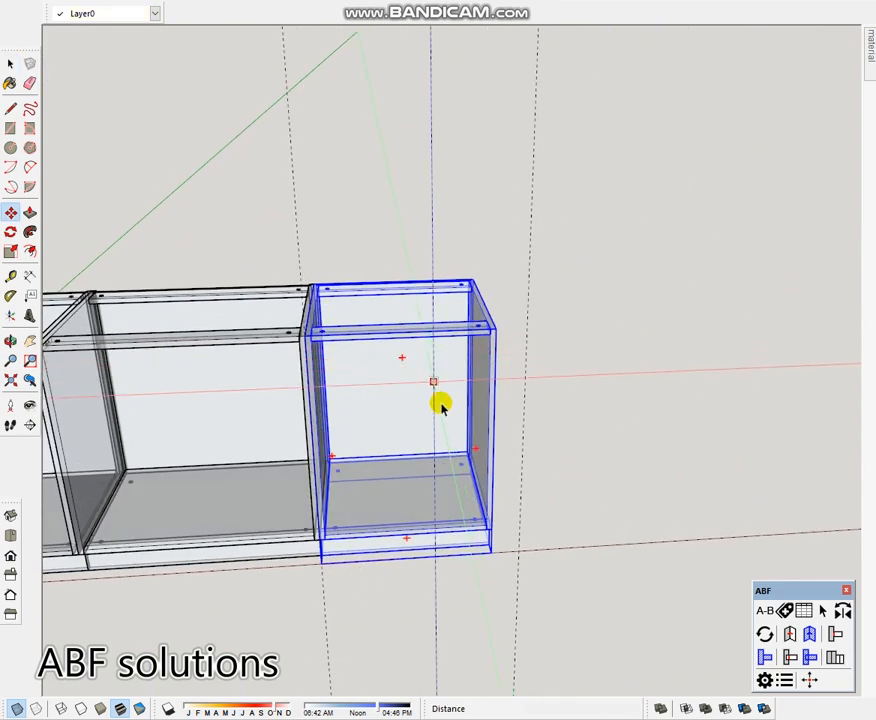
key("space")
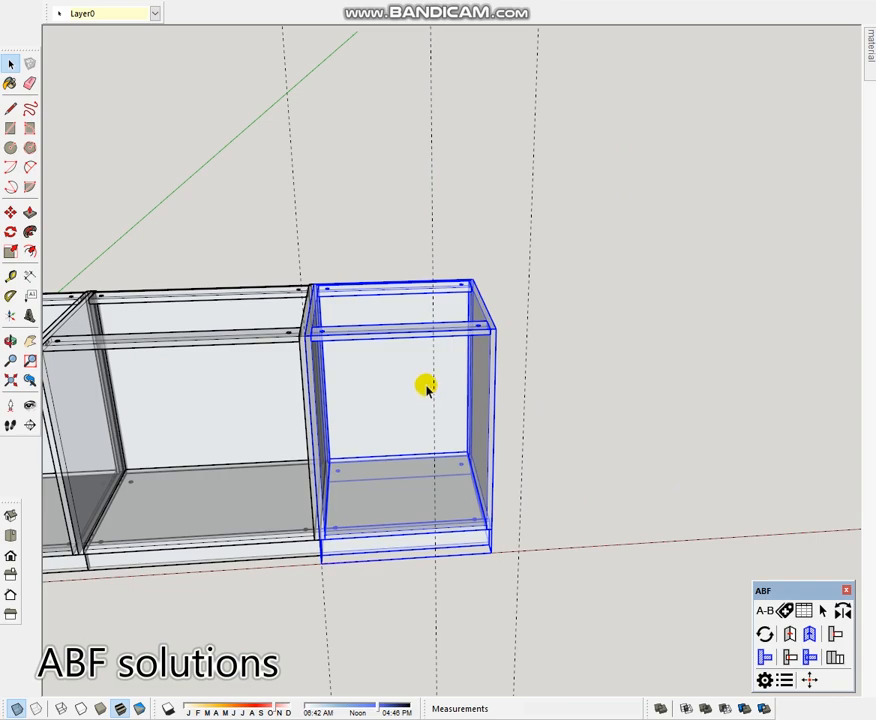
Dimension the distance between the middle vertical guide and the third cabinet's outer right edge
left_click(30, 277)
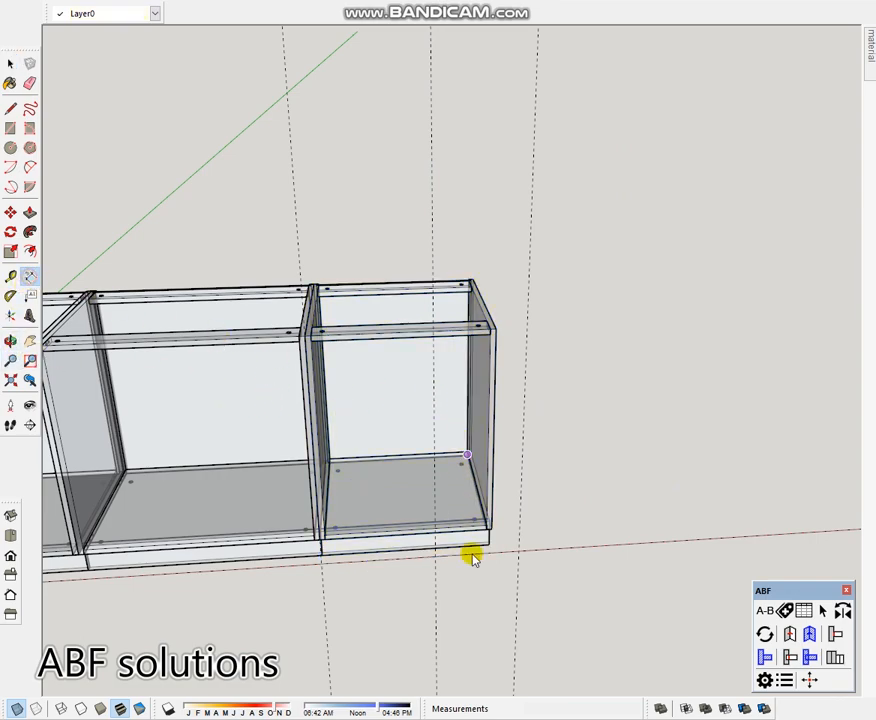
left_click(434, 331)
left_click(495, 327)
left_click(499, 211)
key("space")
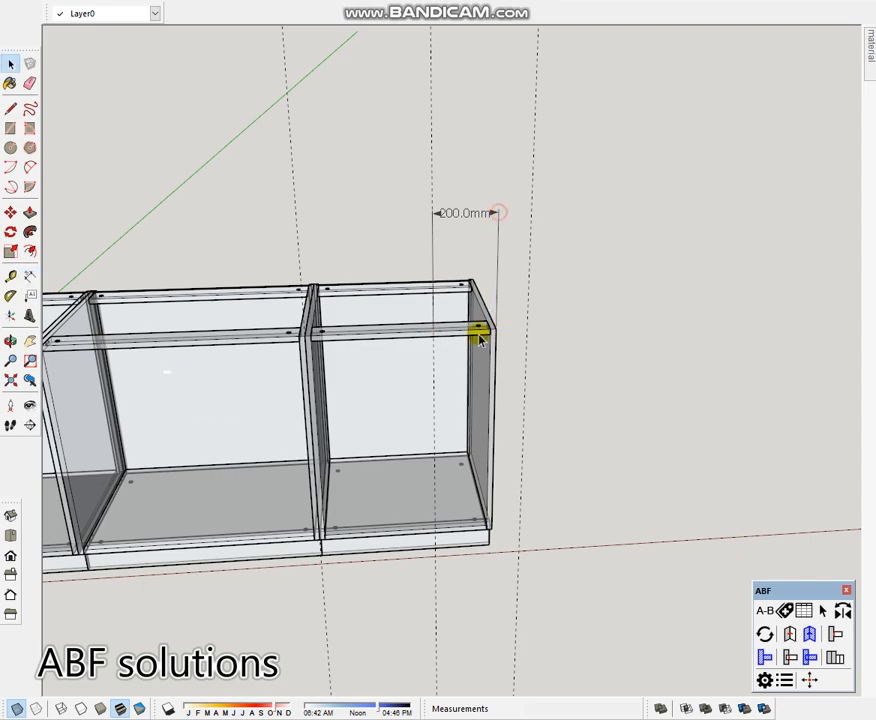
Narrow the third cabinet by moving its right side panel and connected edge points 200 mm inward to the guide
left_click(480, 345)
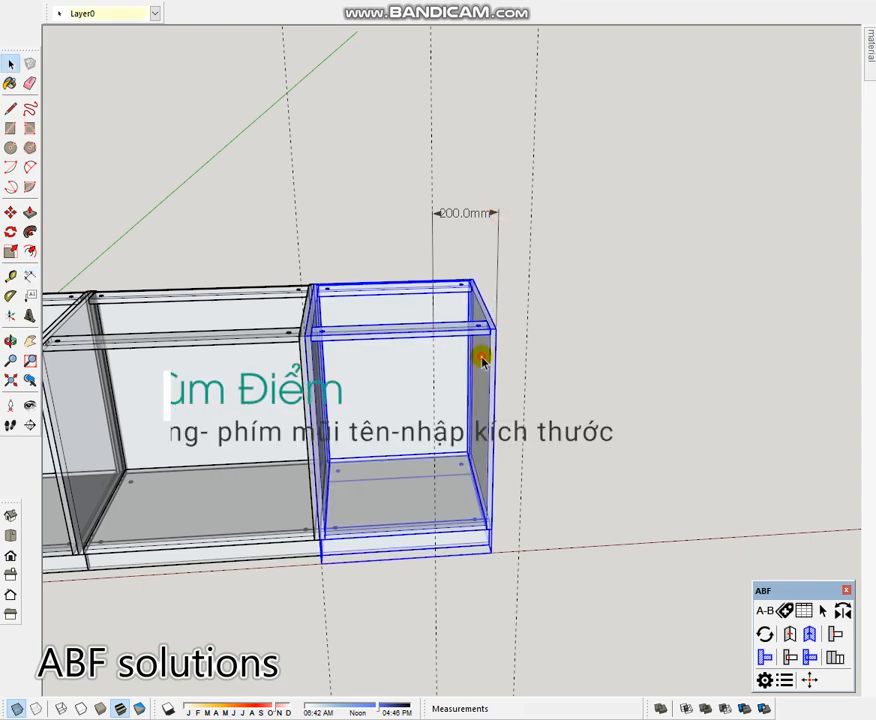
left_click(809, 680)
left_click_drag(409, 252, 528, 590)
key("Left")
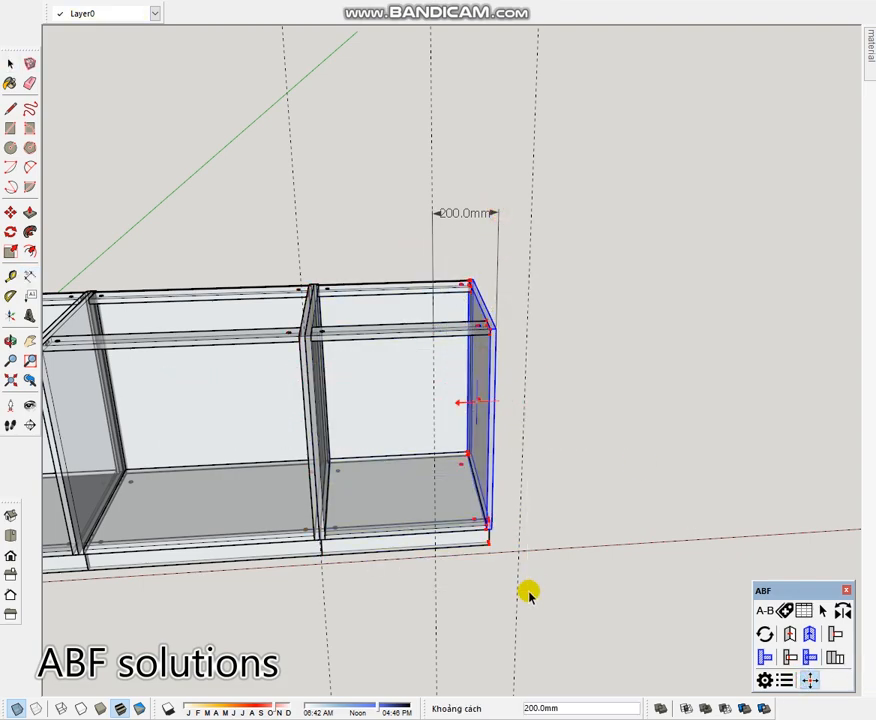
left_click(10, 62)
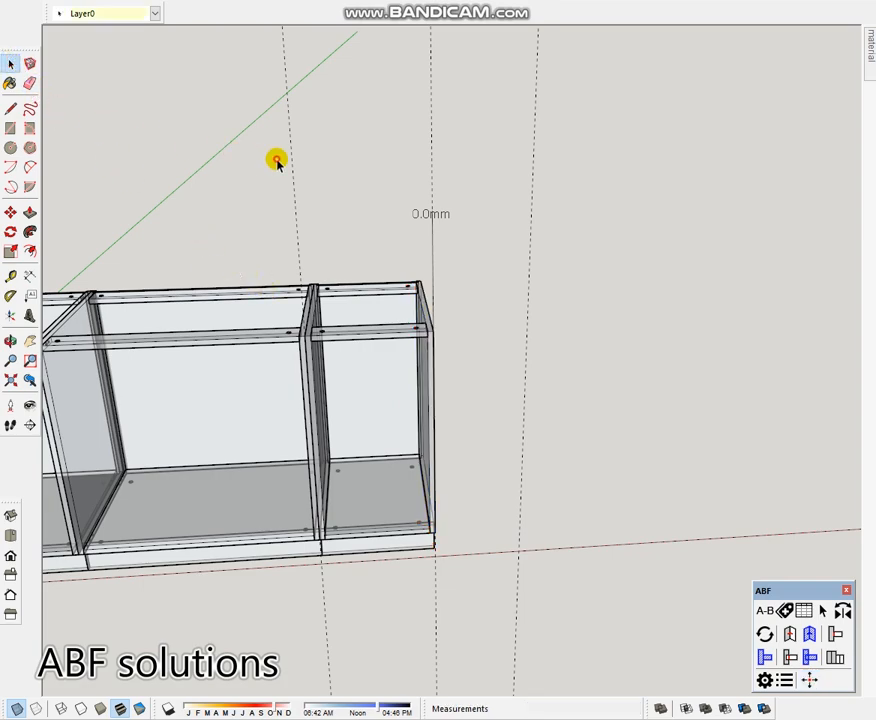
Copy the narrowed third cabinet 400 mm to the right so the copy sits flush against it
left_click(405, 518)
key("m")
scroll(310, 345, "up", 4)
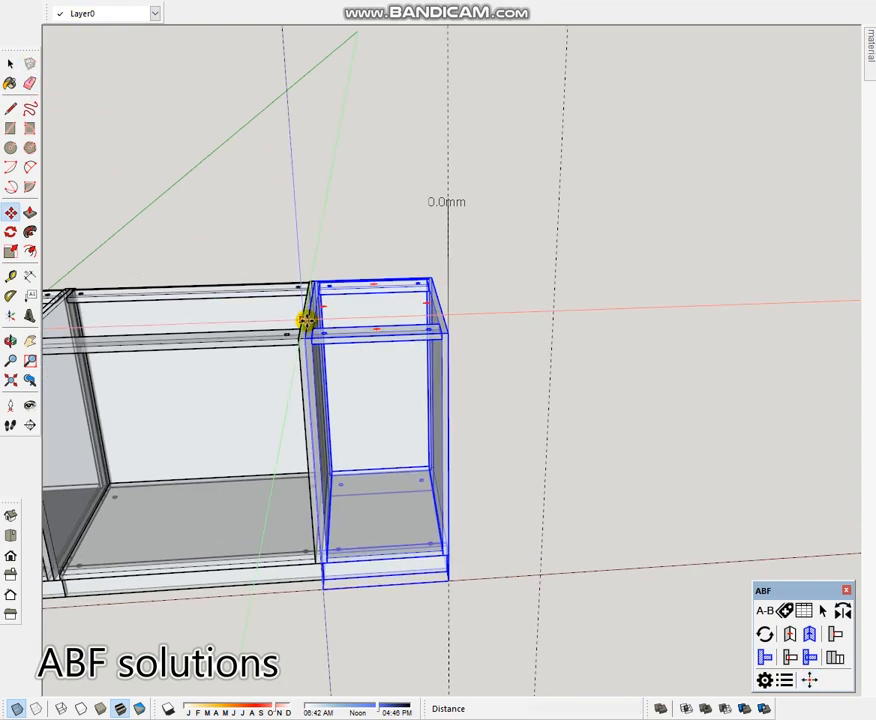
left_click(303, 348)
type("400.0mm")
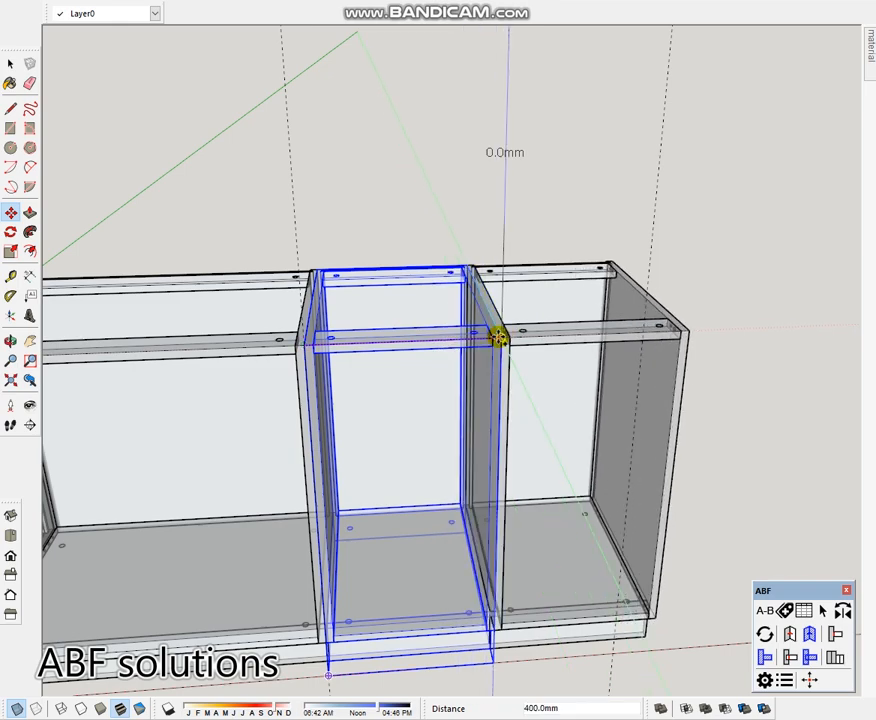
key("Return")
scroll(497, 336, "down", 2)
middle_click_drag(716, 389, 660, 430)
Narrow the fourth cabinet by moving its right side panel and connected edge points 100 mm inward
left_click(809, 683)
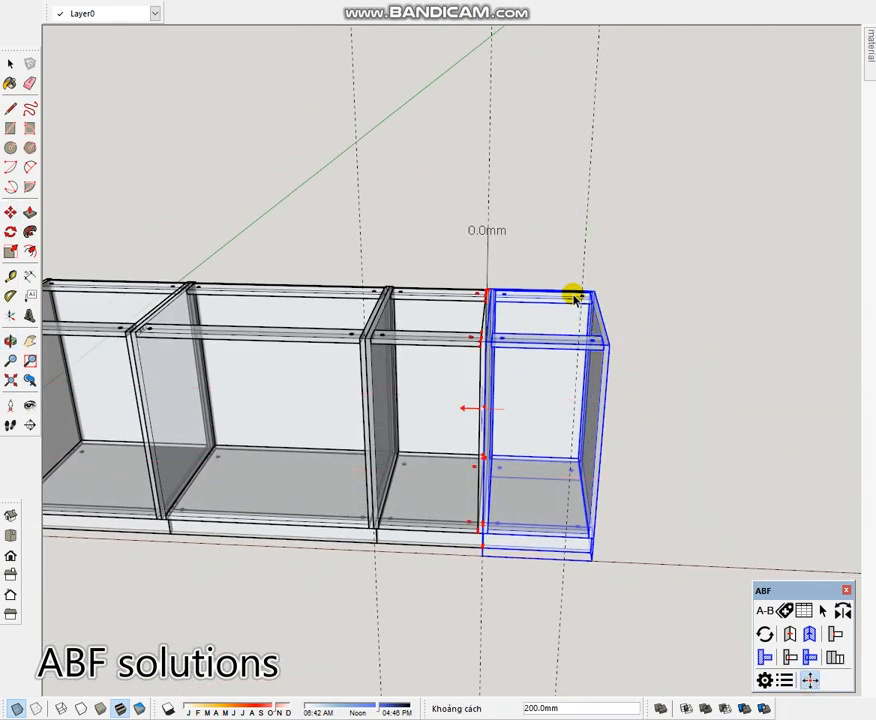
left_click_drag(534, 231, 657, 612)
type("100")
key("Return")
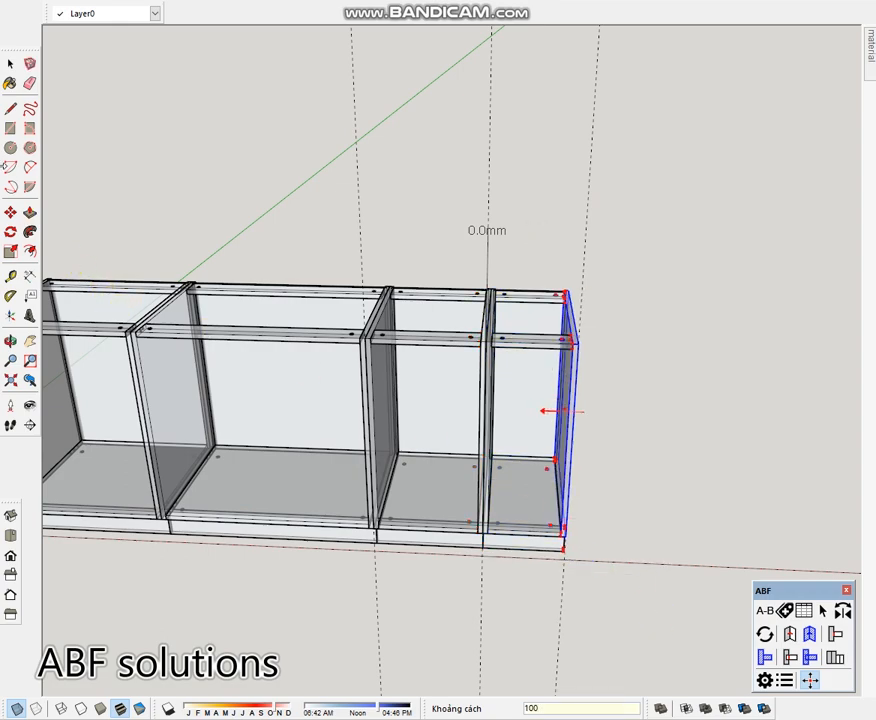
left_click(11, 66)
left_click(303, 186)
scroll(375, 293, "down", 2)
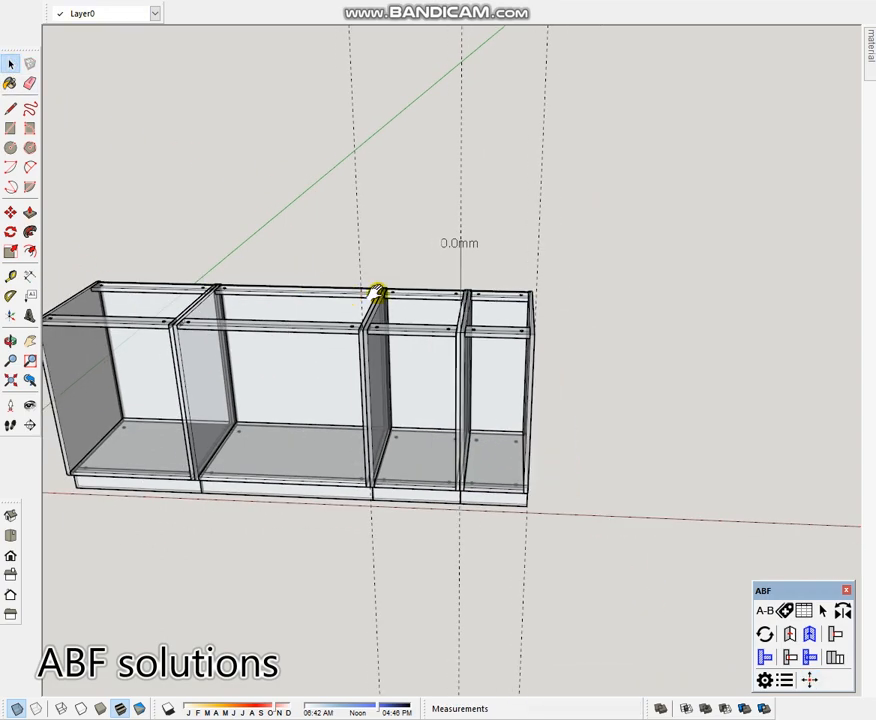
Place a vertical guide 900 mm outward from the left side of the original cabinet
middle_click_drag(375, 293, 562, 297, "shift")
scroll(230, 380, "up", 2)
key("t")
left_click(246, 377)
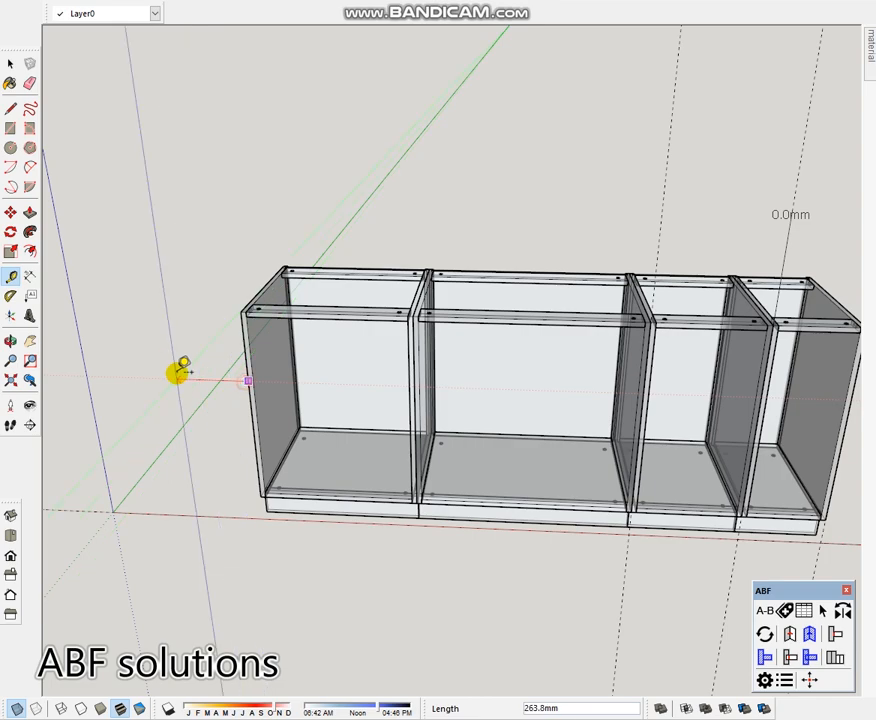
type("900")
scroll(179, 373, "down", 2)
key("space")
middle_click_drag(236, 383, 304, 381, "shift")
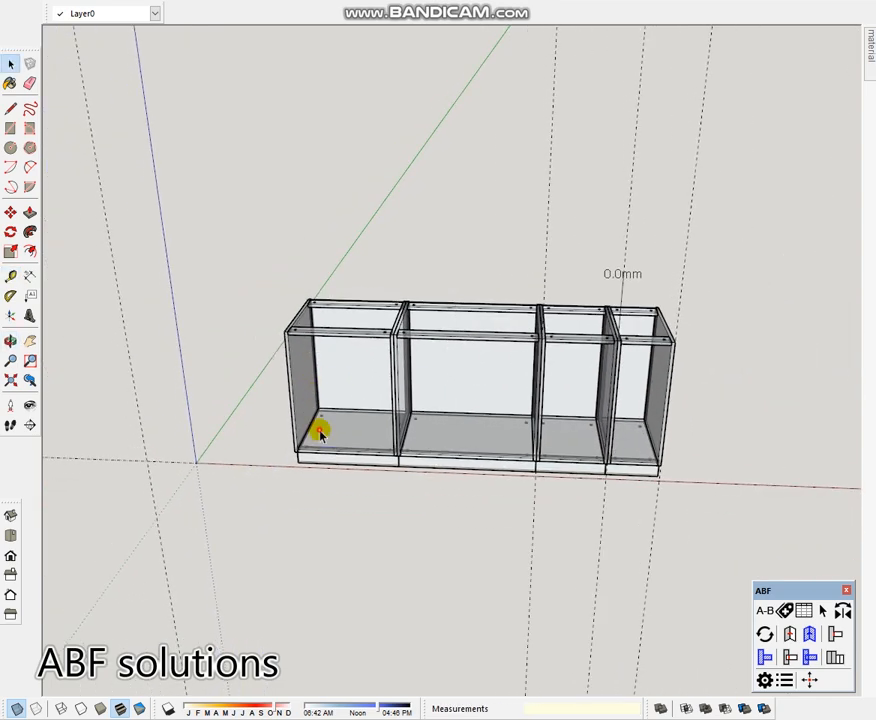
Copy the original cabinet and place the copy directly against its left side
left_click(312, 425)
key("m")
scroll(389, 319, "up", 5)
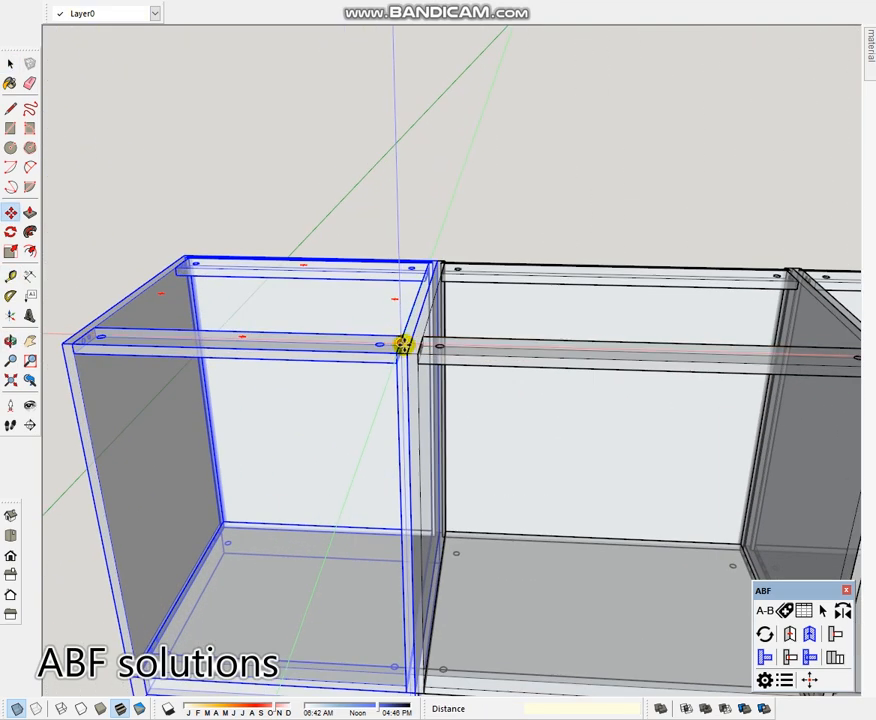
scroll(406, 353, "down", 2)
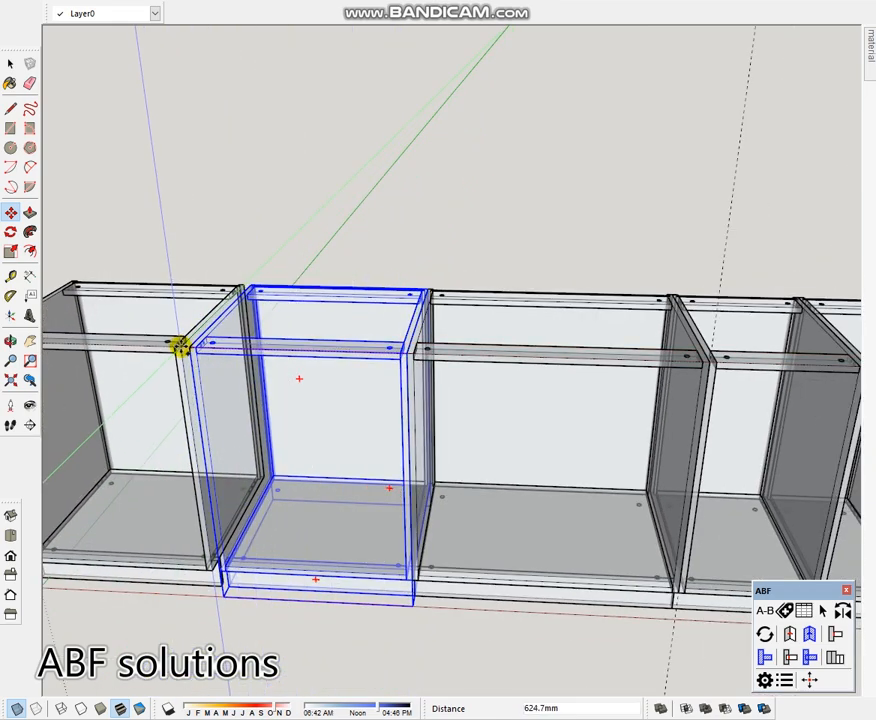
left_click(190, 346)
key("space")
scroll(213, 366, "down", 3)
middle_click_drag(213, 366, 563, 376, "shift")
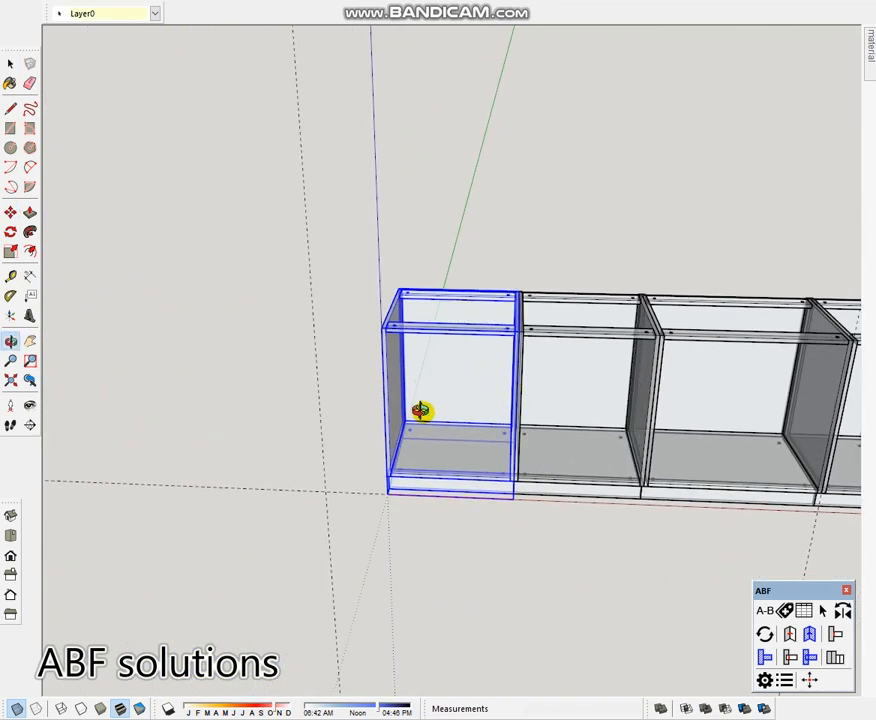
Widen the new leftmost cabinet by moving its left side panel and connected edge points outward to the 900 mm guide
left_click(30, 280)
scroll(380, 327, "up", 1)
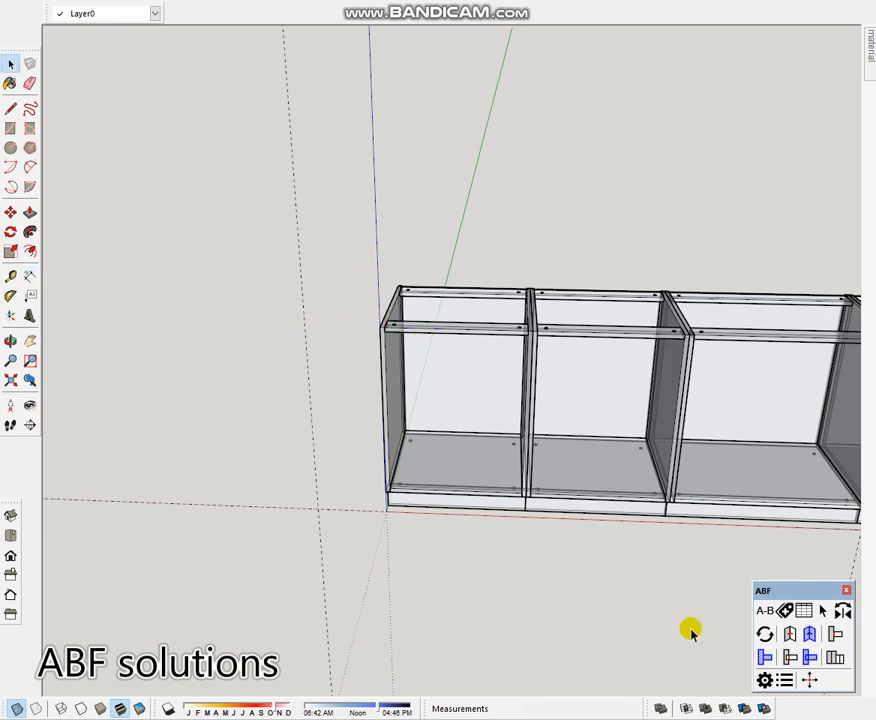
left_click(806, 681)
left_click_drag(324, 245, 471, 577)
middle_click_drag(475, 580, 329, 577, "shift")
Turn off the X-ray and back-edge display and erase the guides and leftover dimension around the cabinet row
key("k")
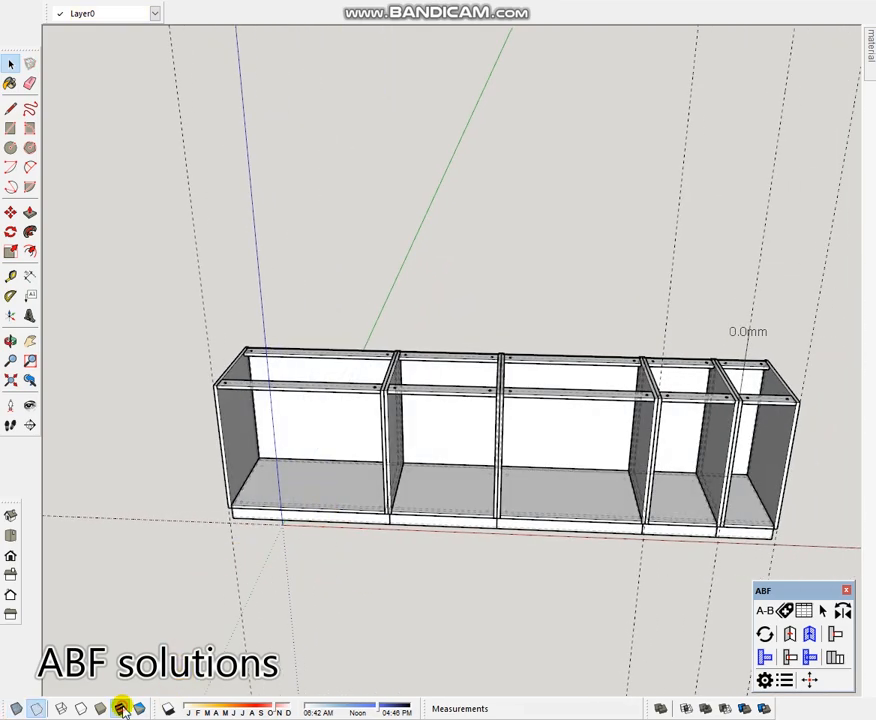
key("k")
left_click(349, 306)
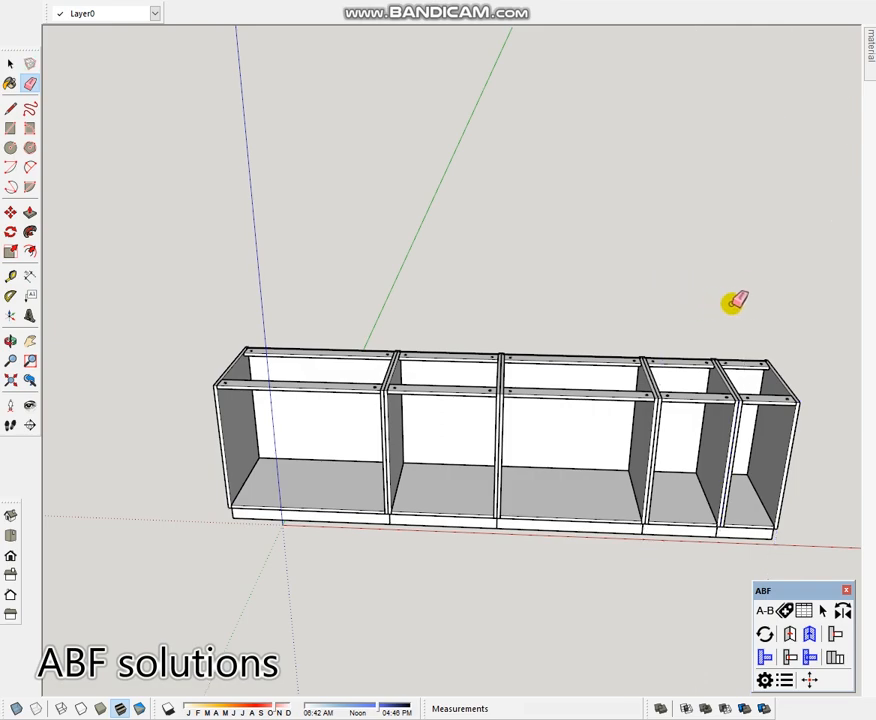
Merge the toe-kick boards into two long pieces, one under the left two cabinets and one under the right three
middle_click_drag(596, 514, 624, 316)
left_click(578, 515)
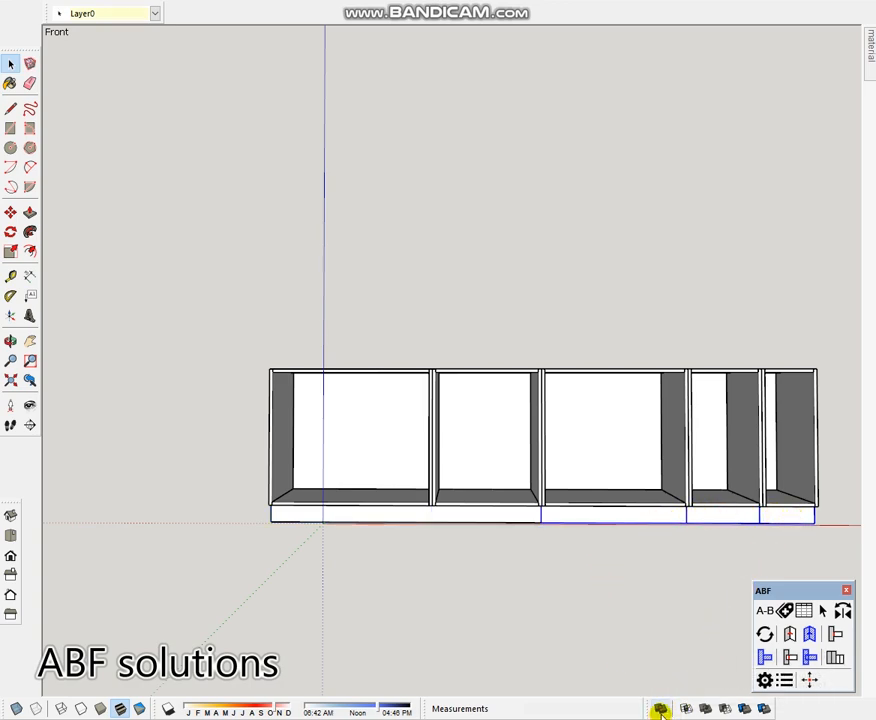
middle_click_drag(652, 526, 460, 480)
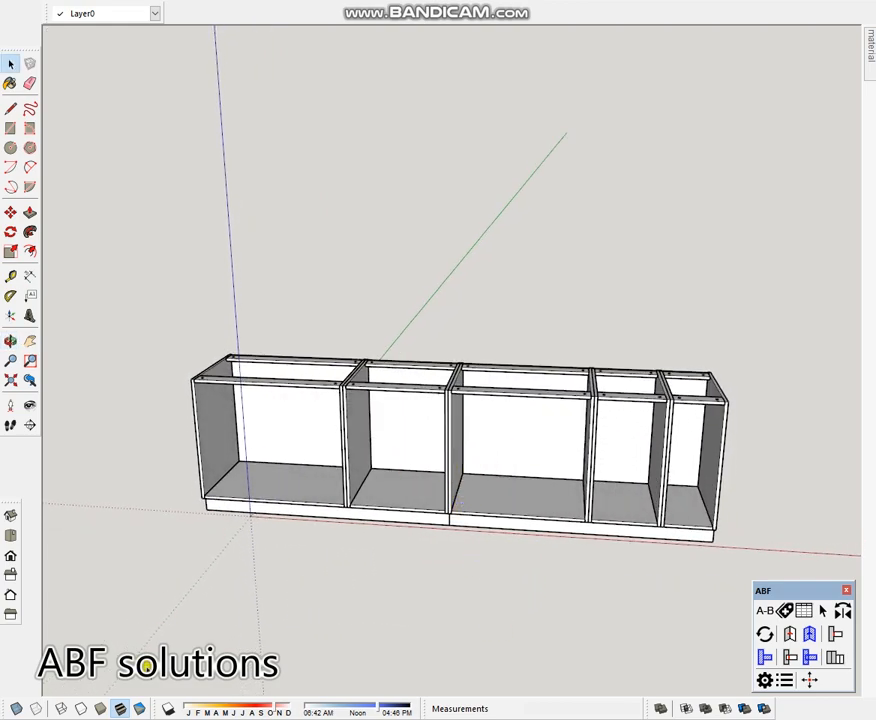
Inspect the cabinet row in Wireframe display, and switch the face style to Monochrome
left_click(62, 709)
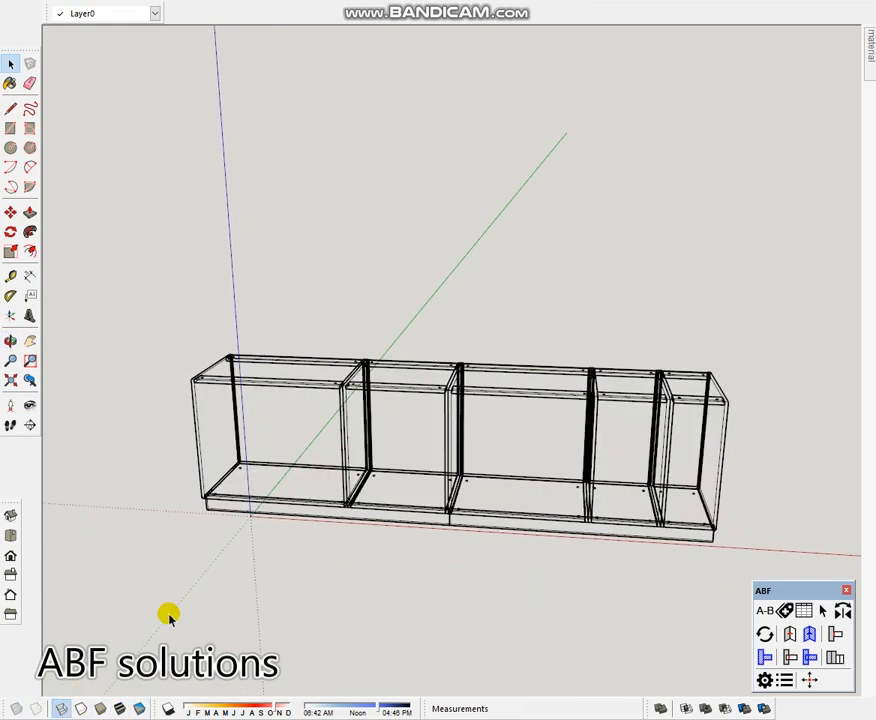
mouse_move(294, 528)
middle_mouse_down()
mouse_move(326, 608)
mouse_move(377, 530)
mouse_move(376, 417)
mouse_move(370, 551)
mouse_move(383, 549)
middle_mouse_up()
scroll(355, 390, "up", 2)
left_click(139, 709)
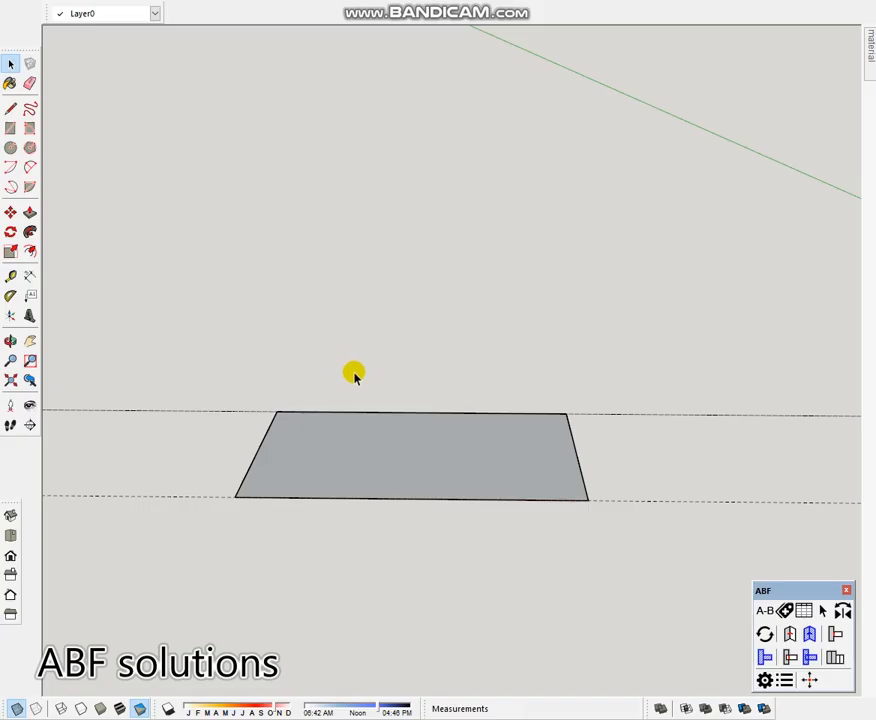
Place a guide 18 mm inside the left edge of the flat rectangle, parallel to that edge
type("t")
type("17")
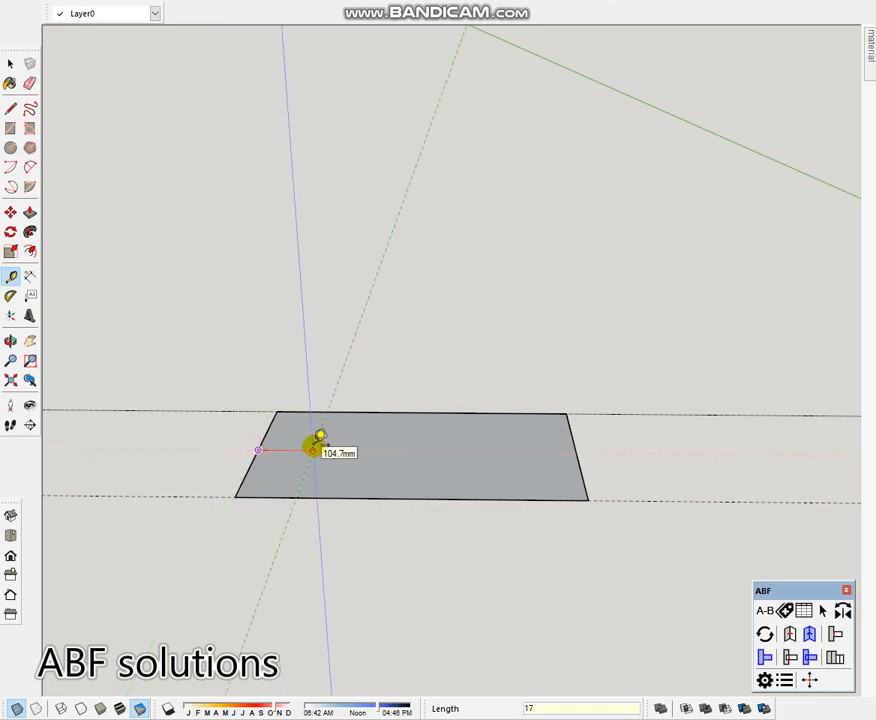
key("Return")
key("space")
middle_click_drag(359, 413, 450, 447)
Draw a 330 × 18 mm rectangle between the left edge and the guide, and make it a group
key("r")
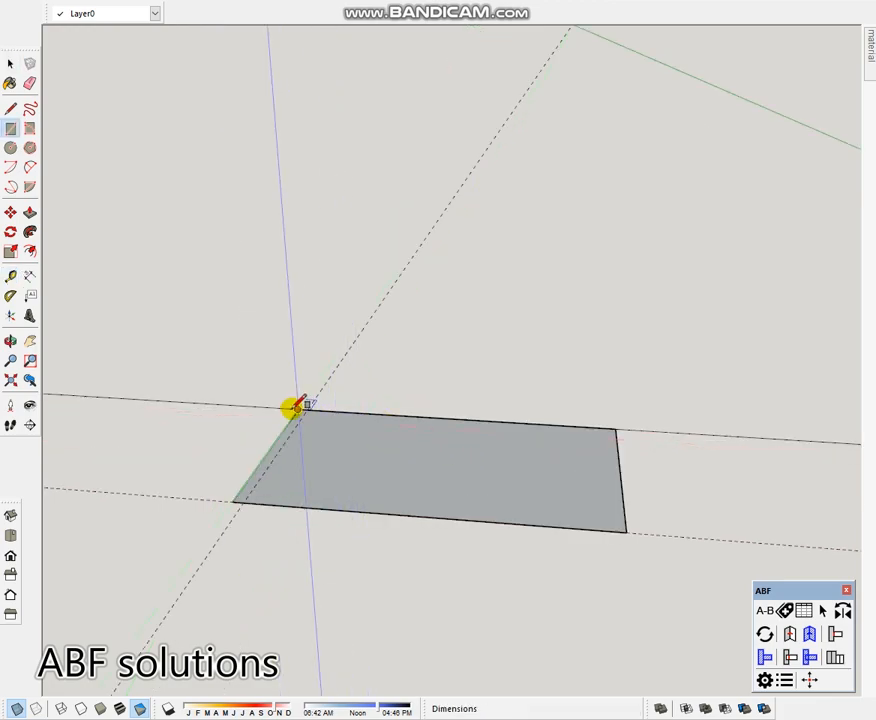
left_click(297, 405)
scroll(250, 508, "up", 1)
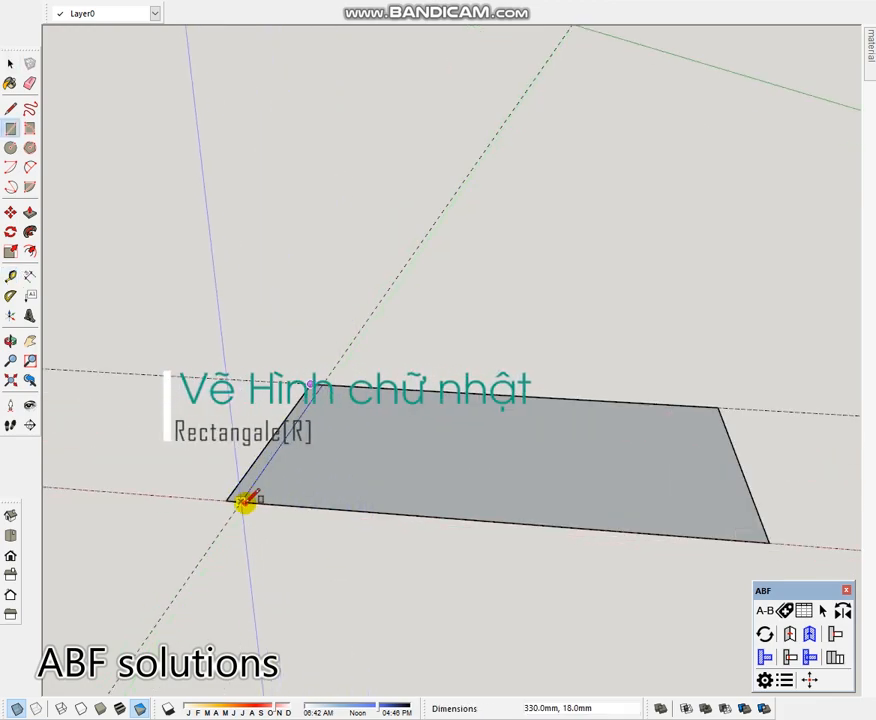
left_click(243, 499)
key("space")
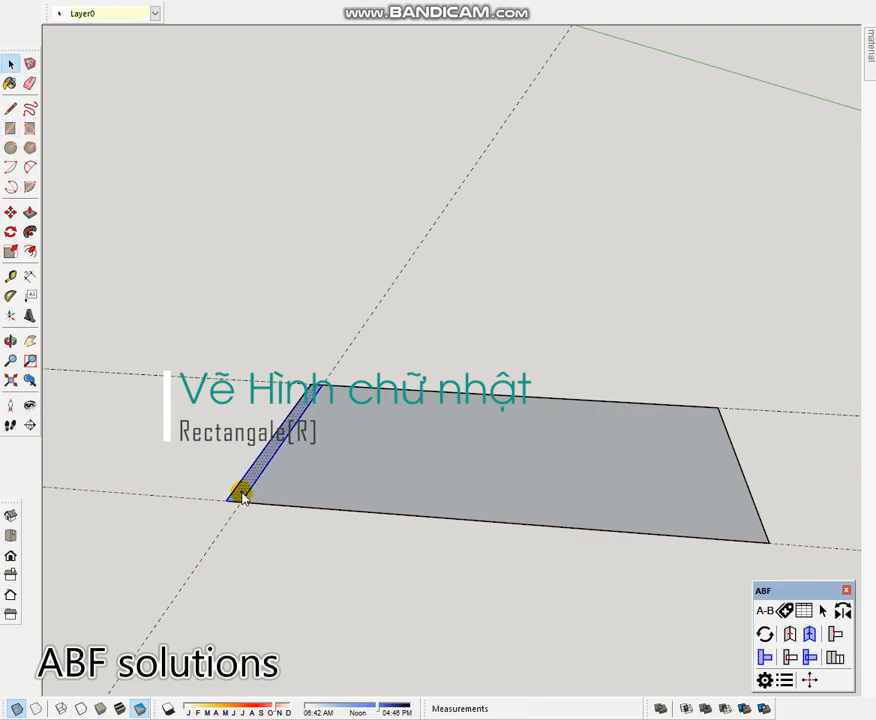
right_click(264, 505)
left_click(288, 634)
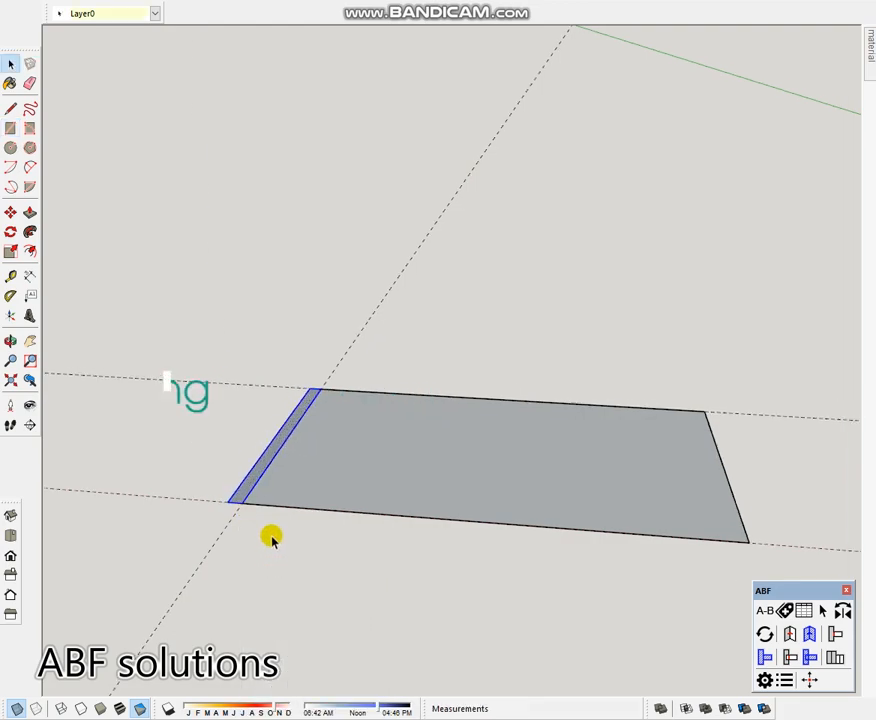
Extrude the narrow 330 × 18 mm strip upward 1200 mm to form the left side panel
double_click(253, 478)
middle_click_drag(250, 482, 303, 487)
key("p")
scroll(250, 490, "down", 5)
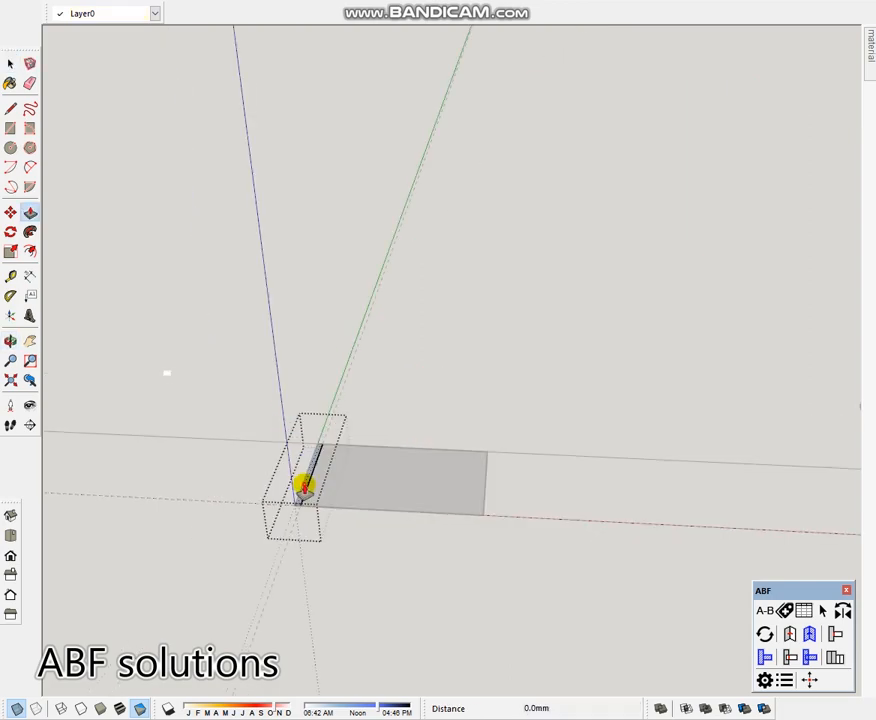
left_click(303, 486)
type("1200")
key("Return")
key("space")
left_click(433, 332)
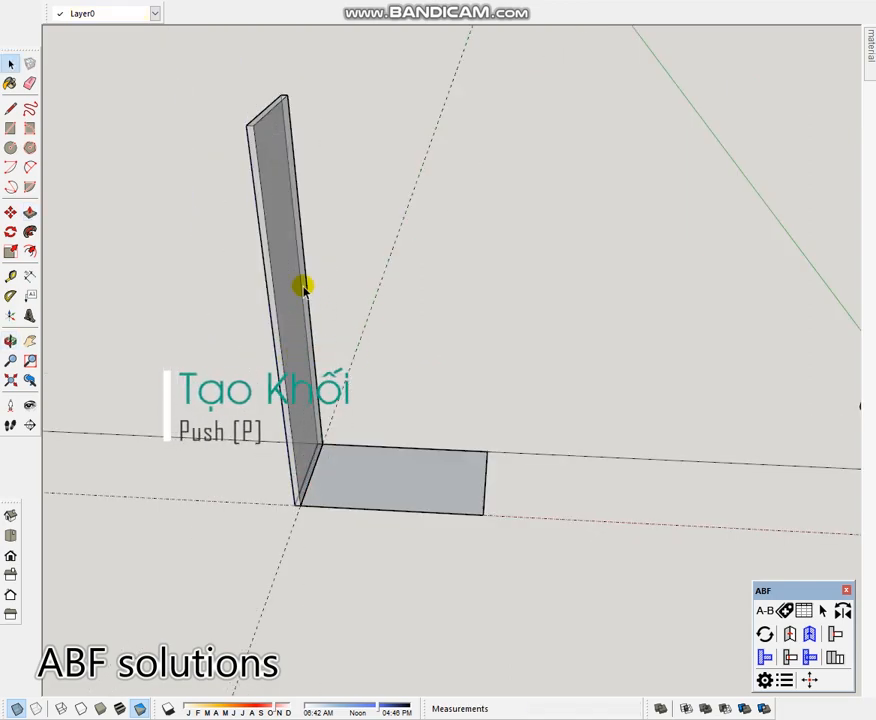
Copy the side panel across so its outer face lines up with the flat rectangle's right end
left_click(291, 290)
key("m")
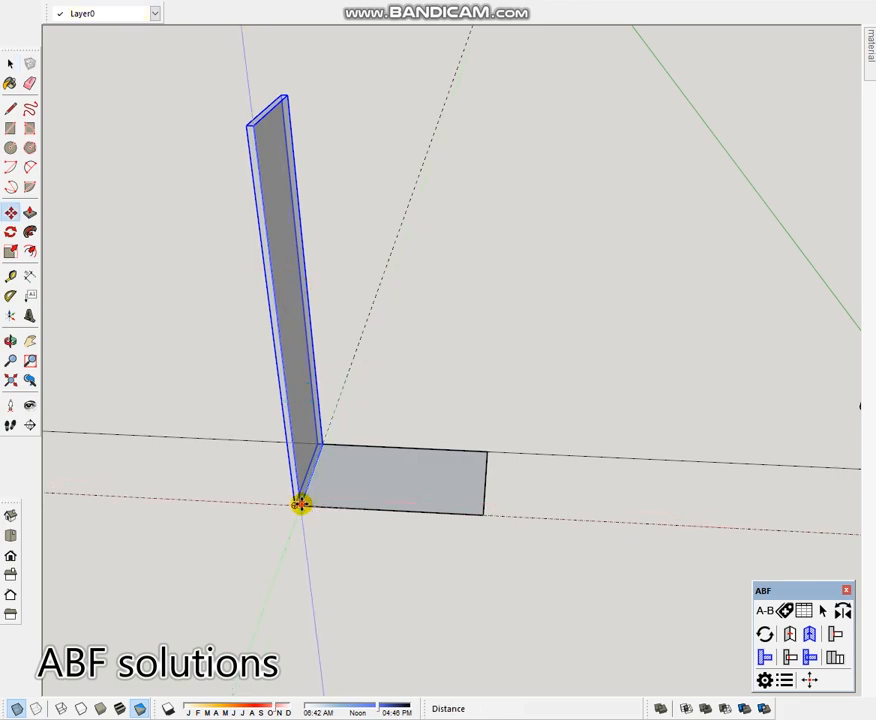
left_click(301, 504)
key("ctrl")
left_click(482, 509)
key("space")
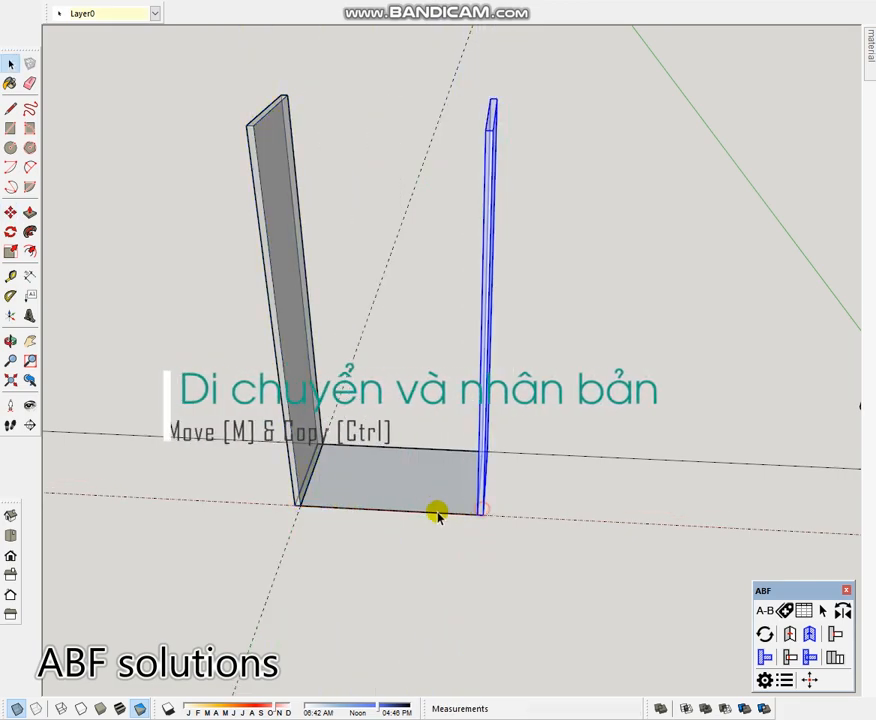
Scale the flat rectangle from both ends so it fits exactly between the inner faces of the two side panels
left_click(409, 554)
middle_click_drag(340, 366, 344, 392)
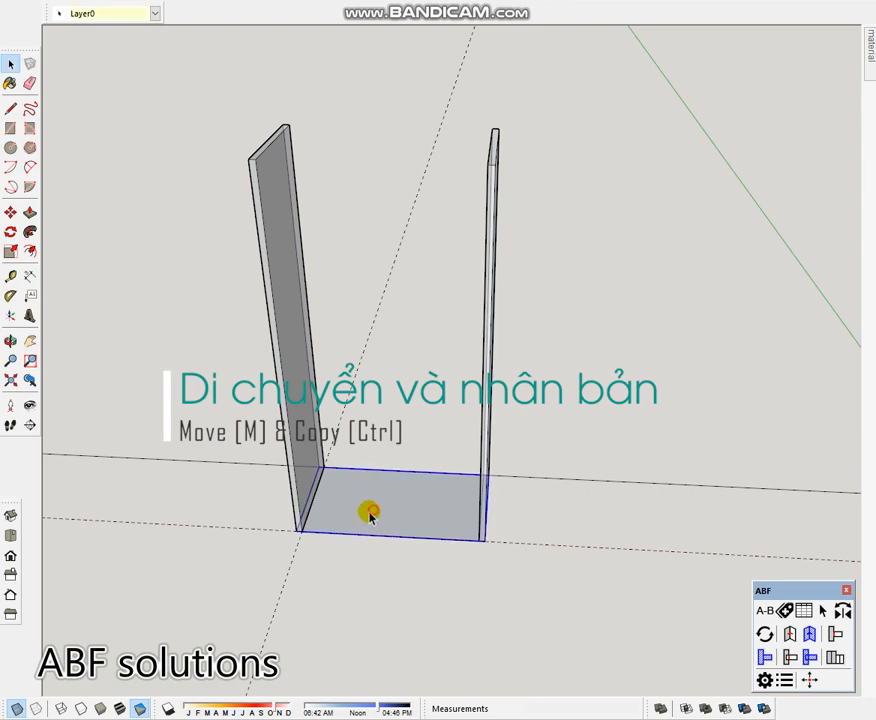
key("s")
left_click(307, 500)
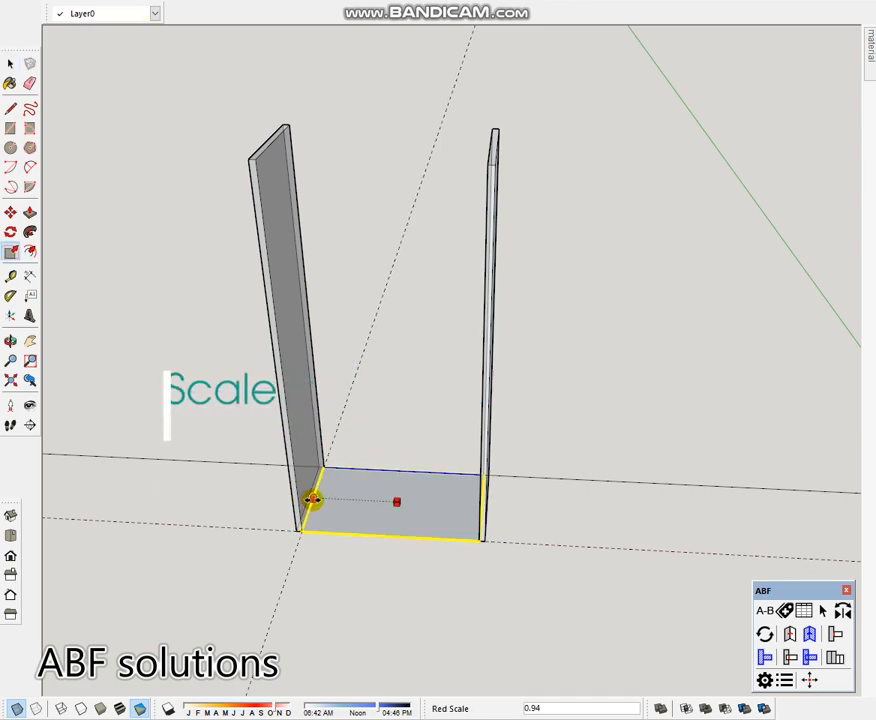
key("space")
key("s")
left_click(484, 509)
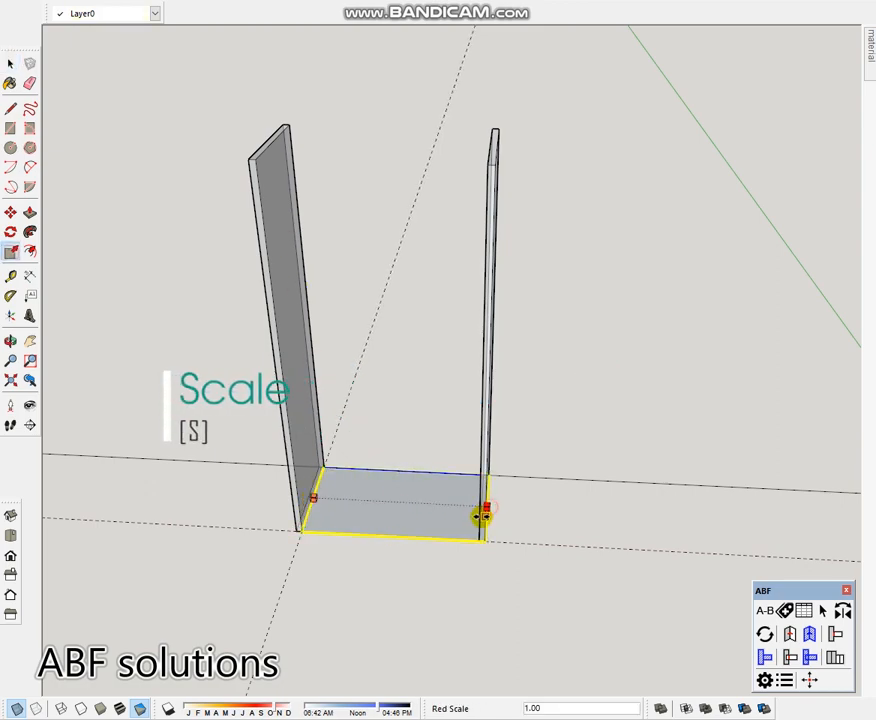
key("space")
Extrude the flat rectangle between the side panels upward 18 mm to form the bottom panel
double_click(377, 507)
key("p")
left_click(376, 505)
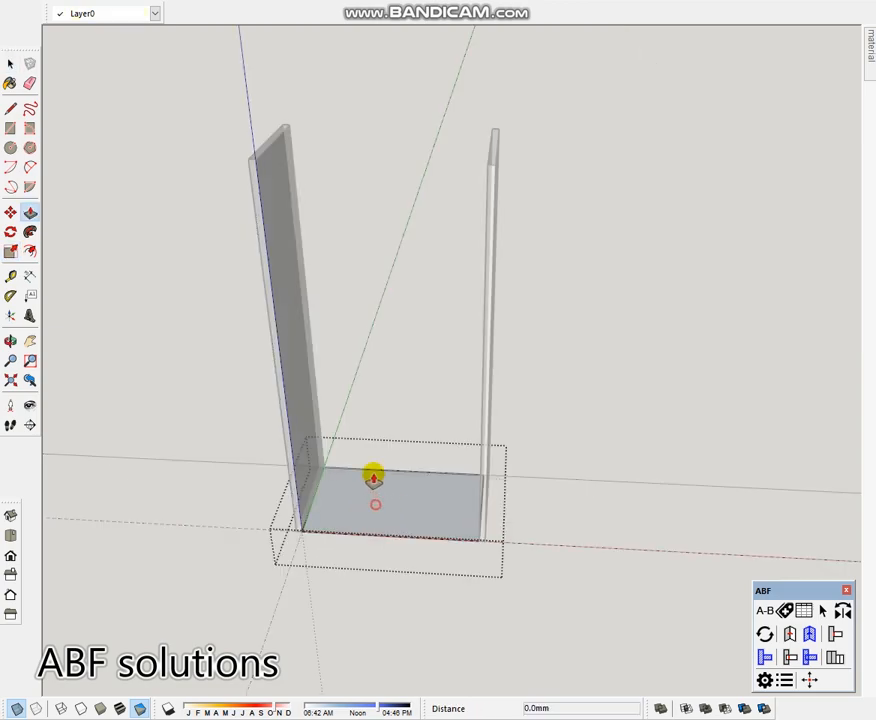
type("18")
key("Return")
key("space")
left_click(447, 375)
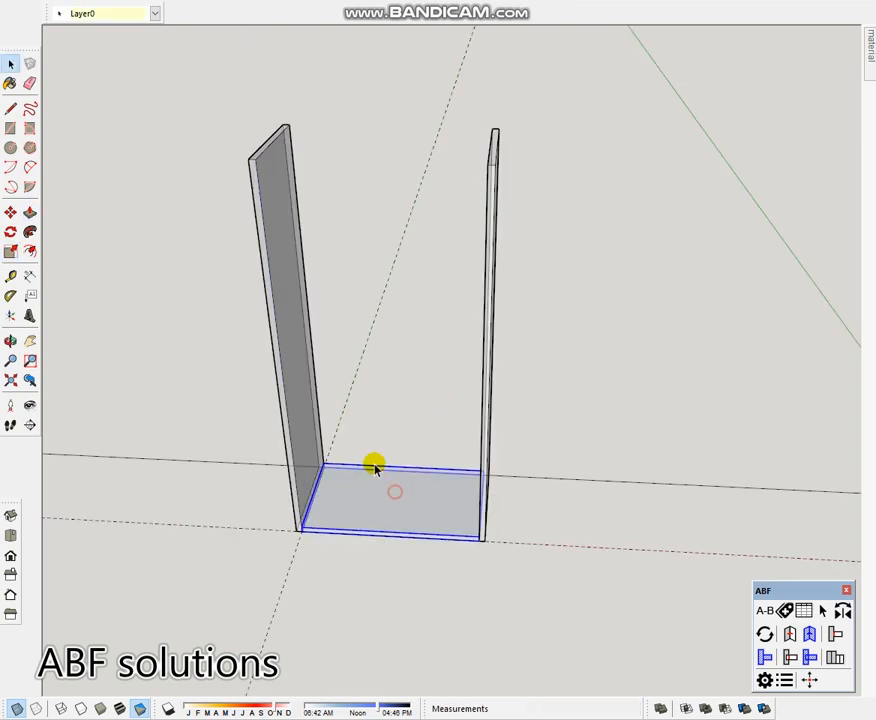
Copy the bottom panel straight up so it sits flush with the tops of the side panels
key("m")
left_click(302, 525)
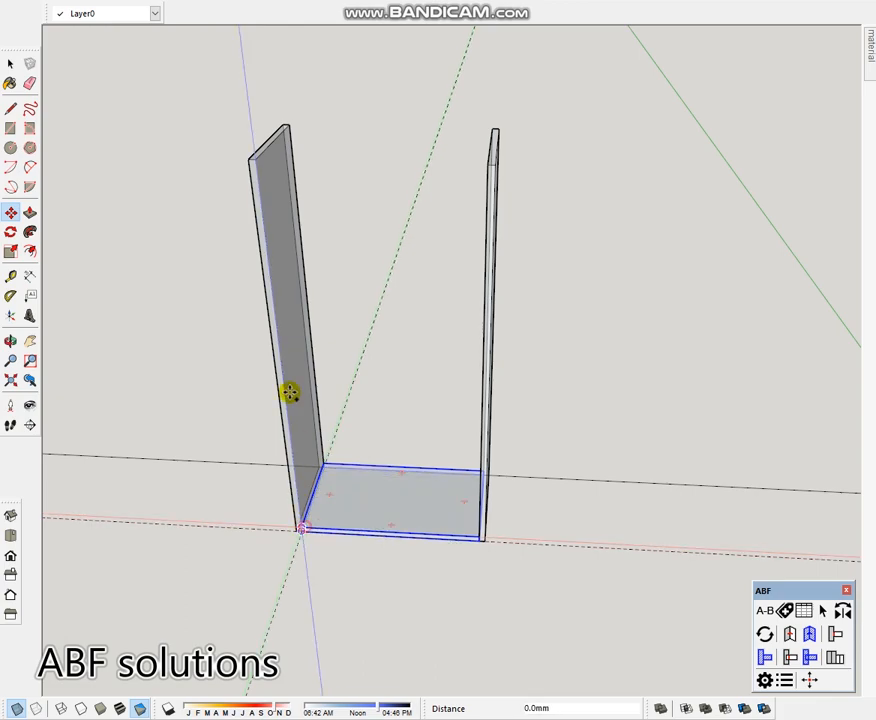
key("ctrl")
left_click(256, 166)
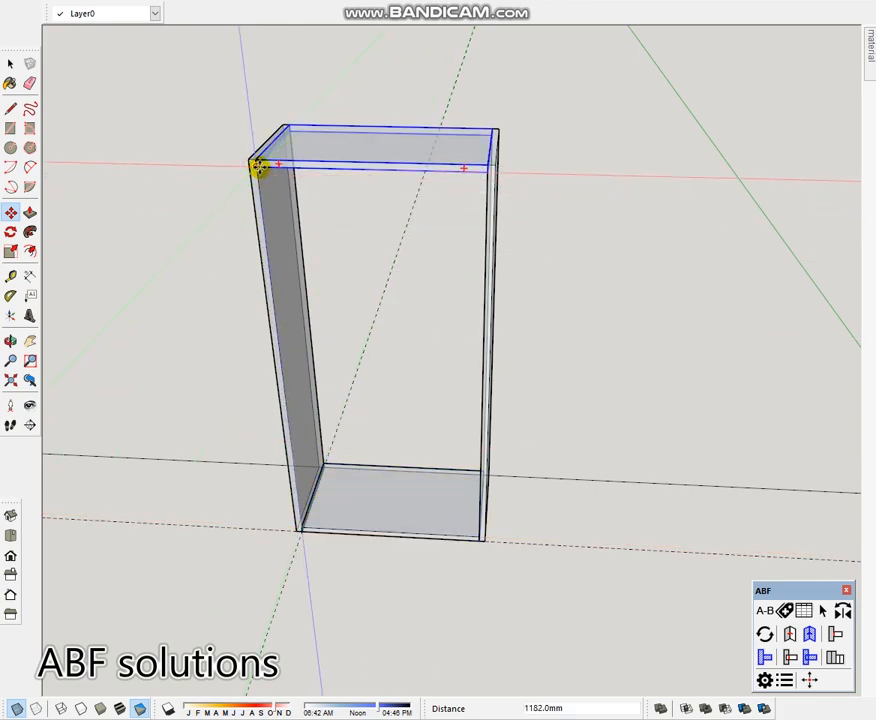
Copy the top panel 400 mm downward to make a shelf
left_click(256, 162)
key("ctrl")
type("400")
key("Return")
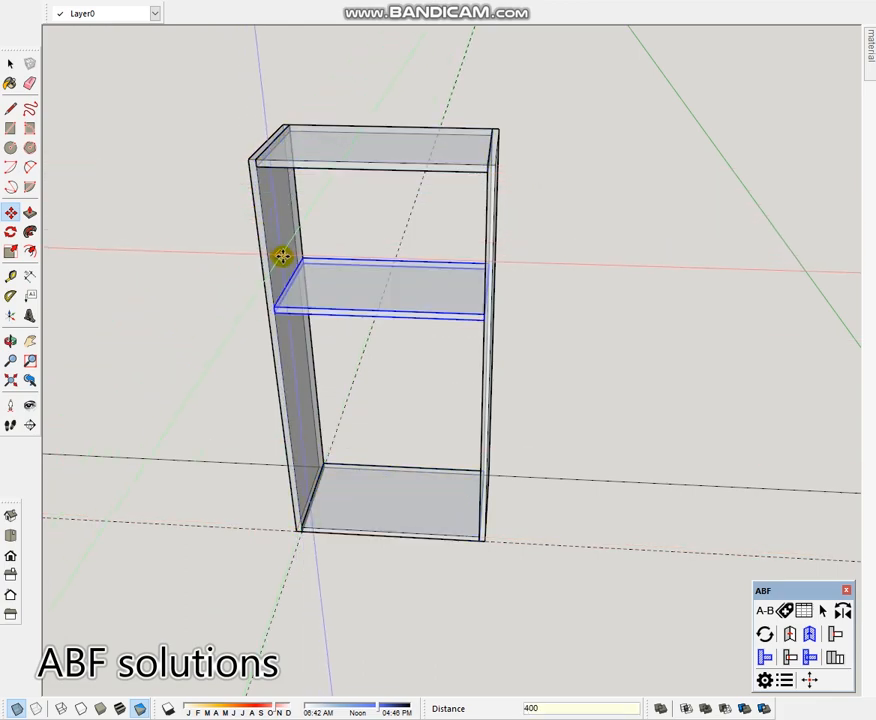
key("space")
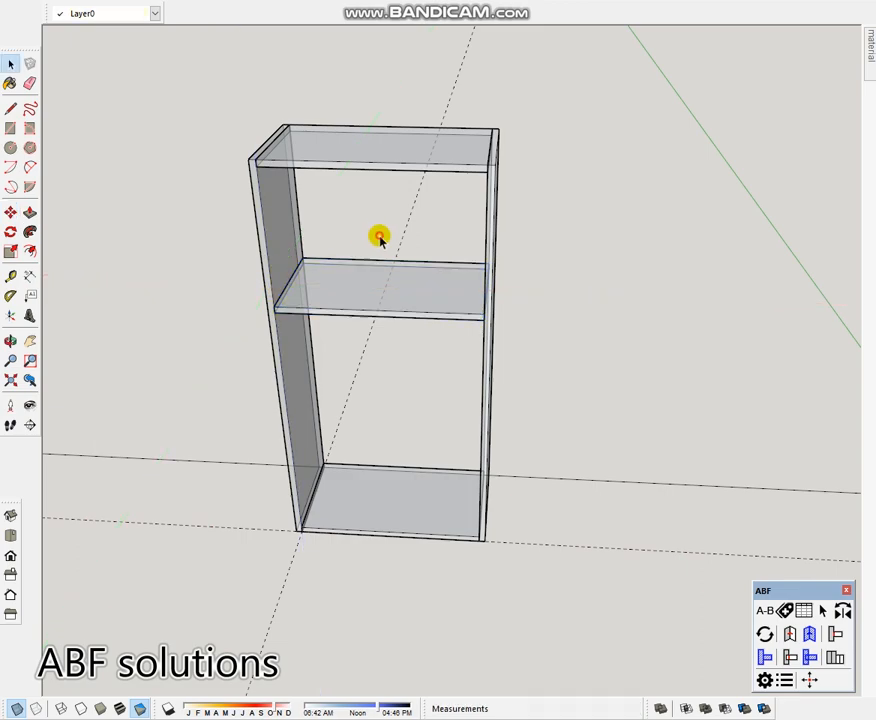
Place a guide 50 mm above the shelf's front edge and draw a 50 mm high rectangle across the opening up to it
key("t")
left_click(353, 314)
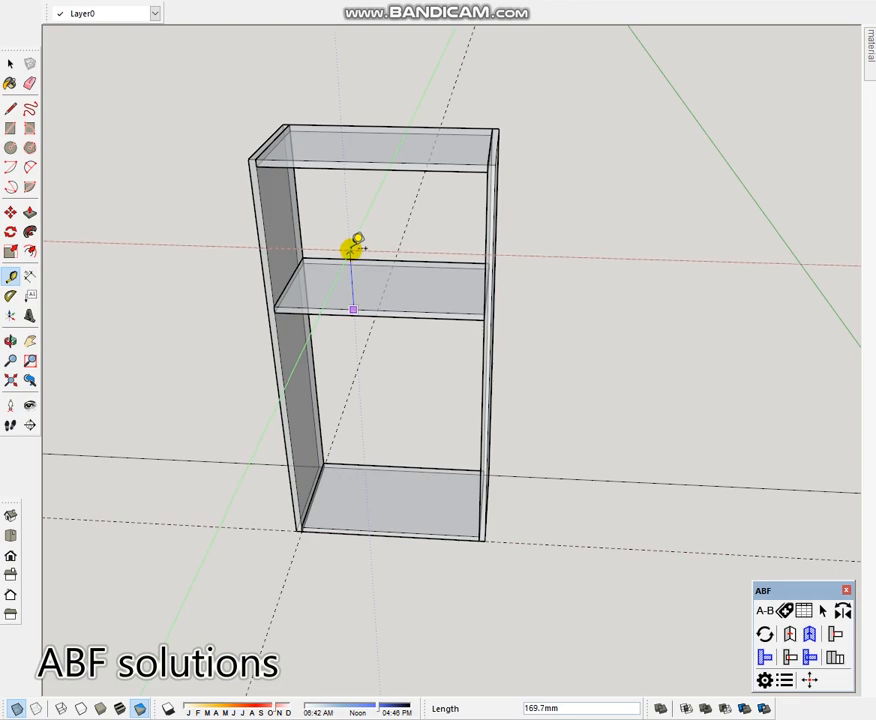
key("space")
key("r")
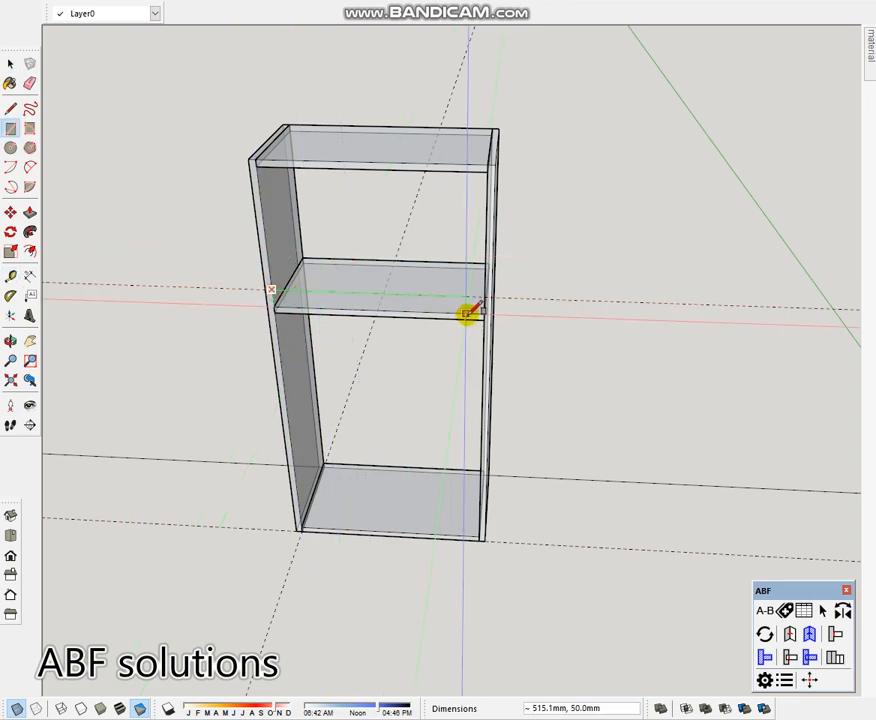
key("space")
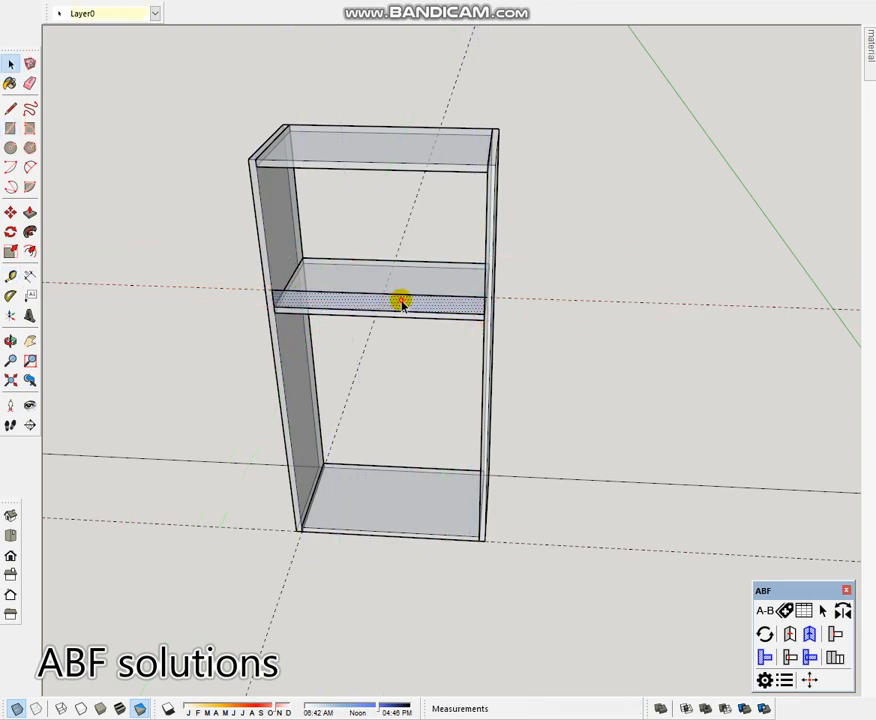
Extrude the grouped rectangle at the shelf's front edge by 17 mm to form a front strip
double_click(402, 304)
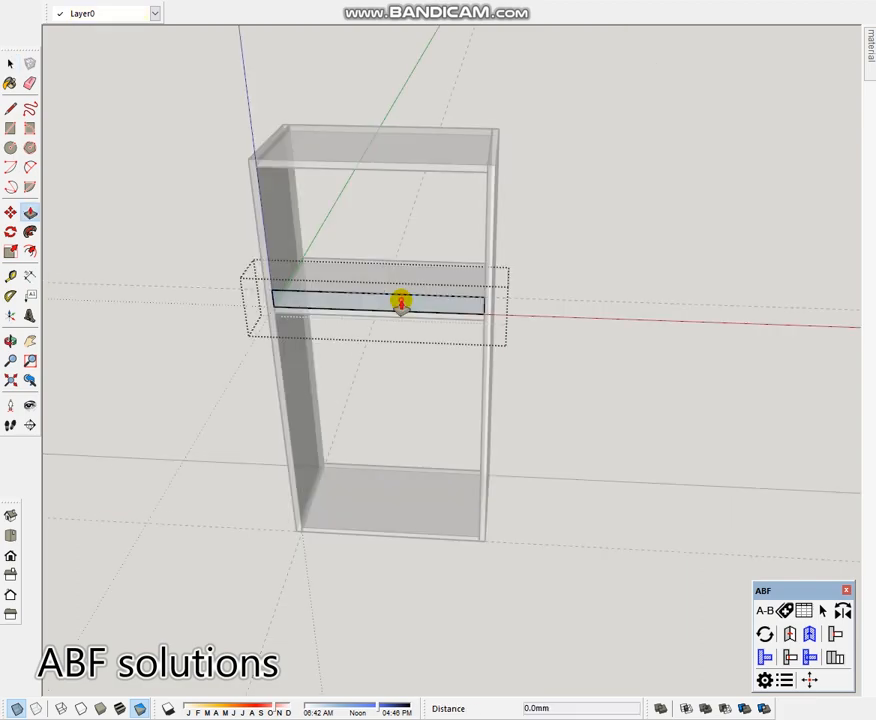
left_click(402, 304)
type("17")
key("Return")
key("space")
left_click(617, 265)
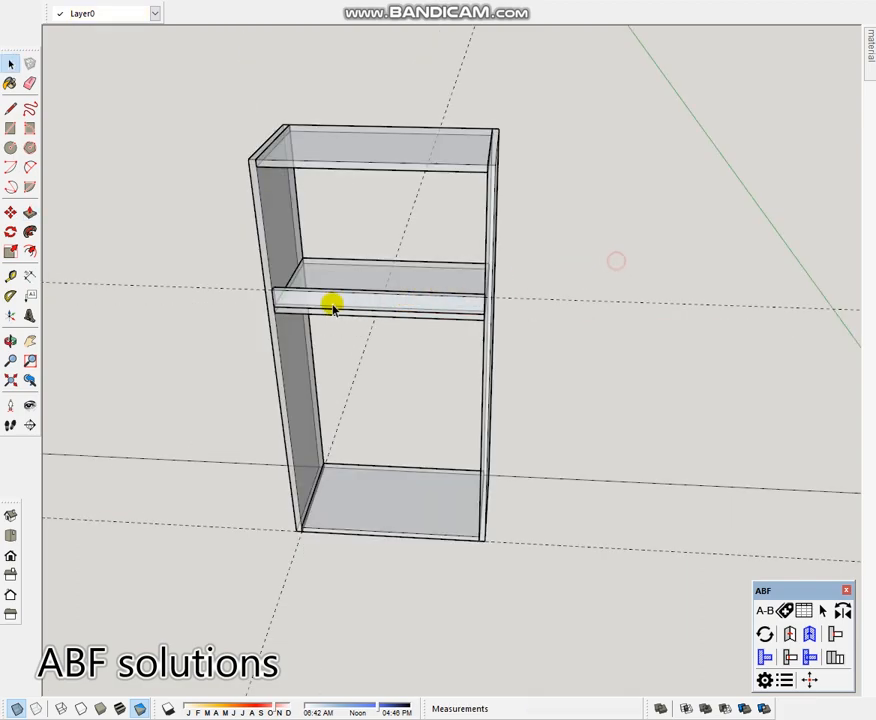
Move the front strip down 18 mm so its lower edge is level with the shelf's underside
scroll(342, 309, "up", 1)
key("space")
scroll(410, 265, "up", 4)
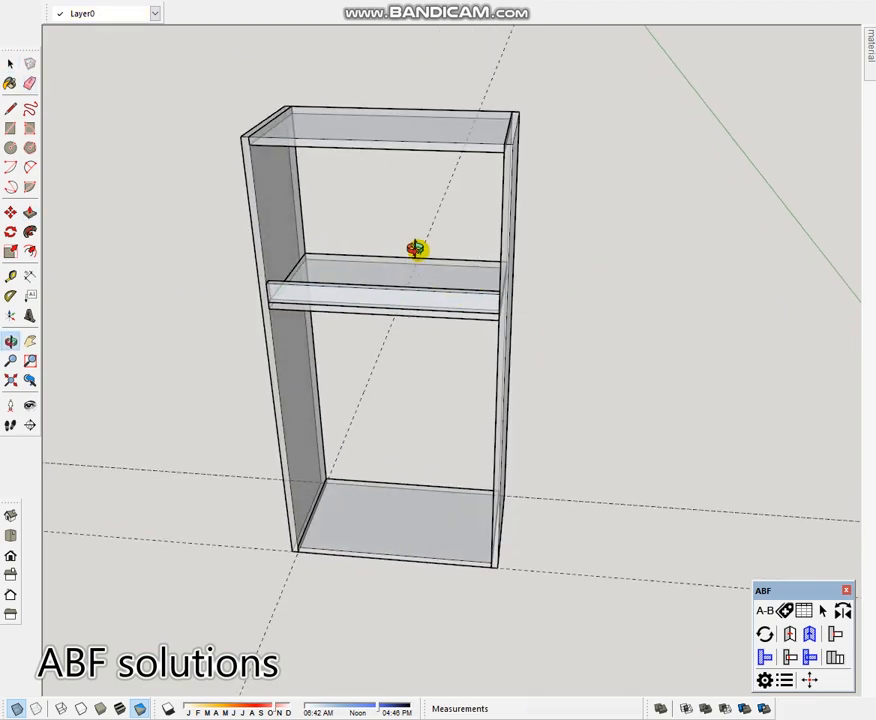
left_click(290, 288)
scroll(290, 290, "up", 2)
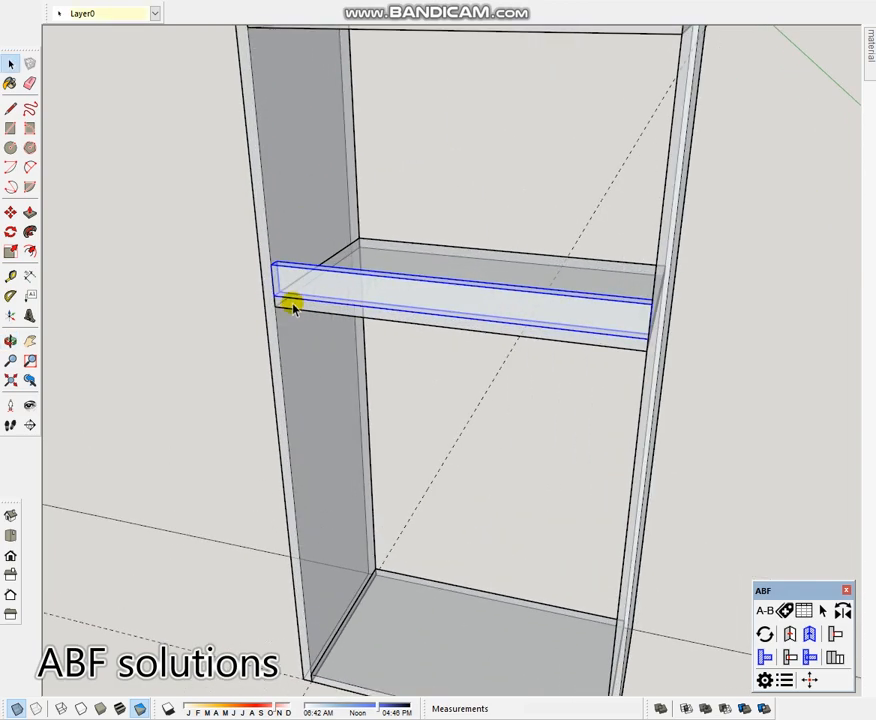
key("m")
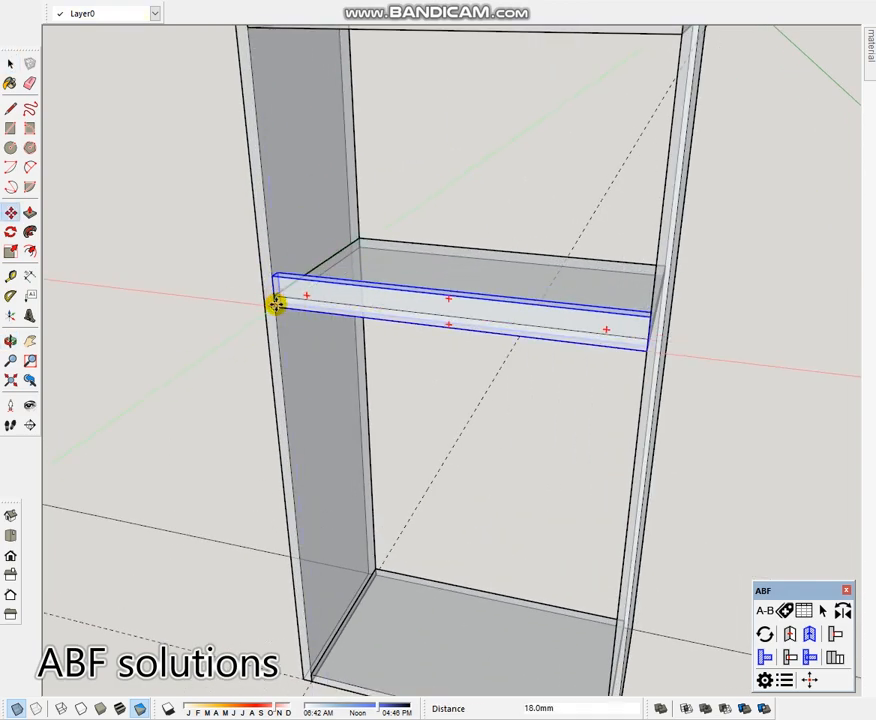
key("space")
Scale the shelf's depth back from the front so it ends against the rear face of the front strip
left_click(442, 278)
key("s")
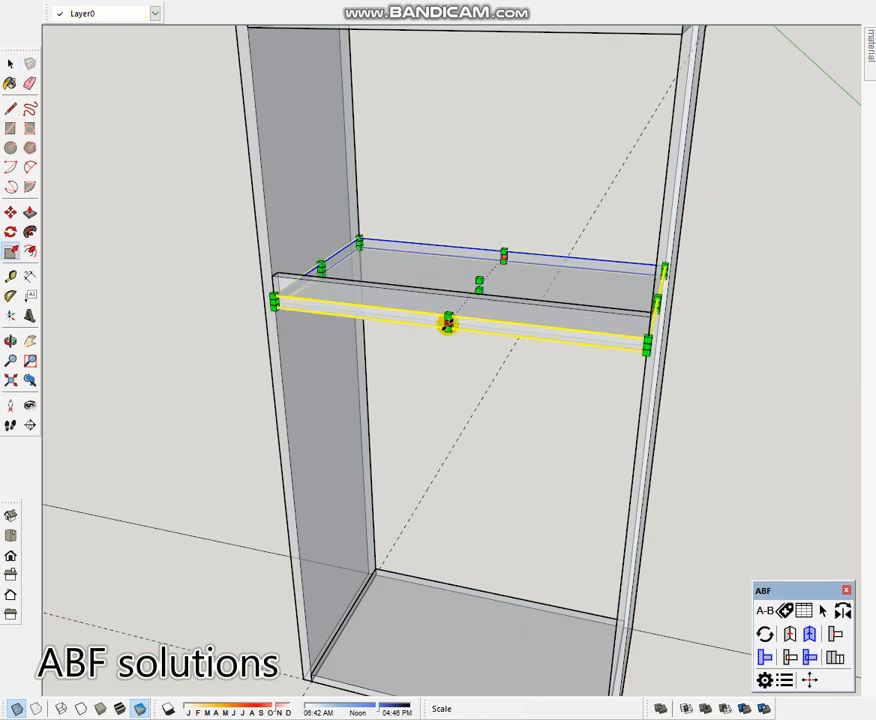
left_click_drag(448, 318, 280, 272)
left_click(280, 272)
key("space")
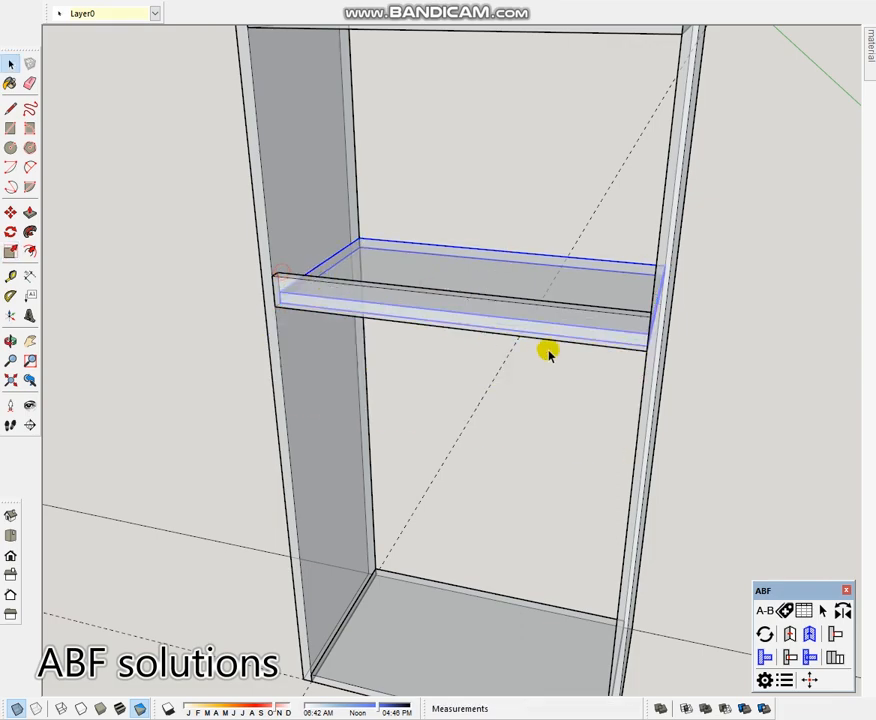
left_click(713, 380)
Place a guide 18 mm in front of the guide running along the rear of the cabinet's top
scroll(449, 304, "down", 4)
middle_click_drag(556, 305, 518, 456)
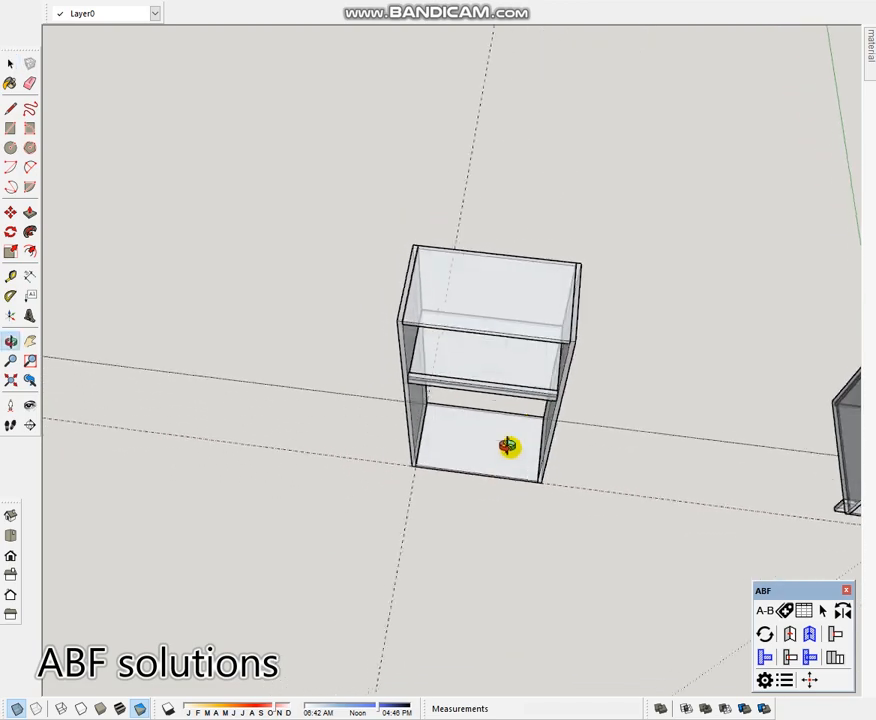
scroll(455, 240, "up", 3)
middle_click_drag(449, 252, 500, 290)
key("t")
left_click(484, 285)
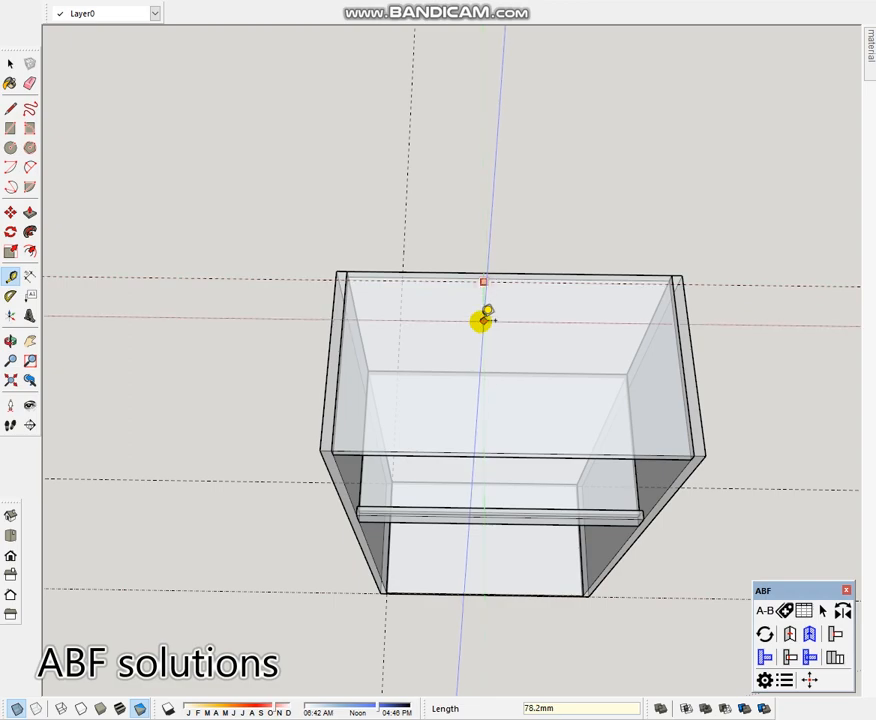
type("18")
key("Return")
Place a guide within the thickness of the left side panel, parallel to its inner top edge
scroll(334, 285, "up", 3)
scroll(337, 299, "up", 3)
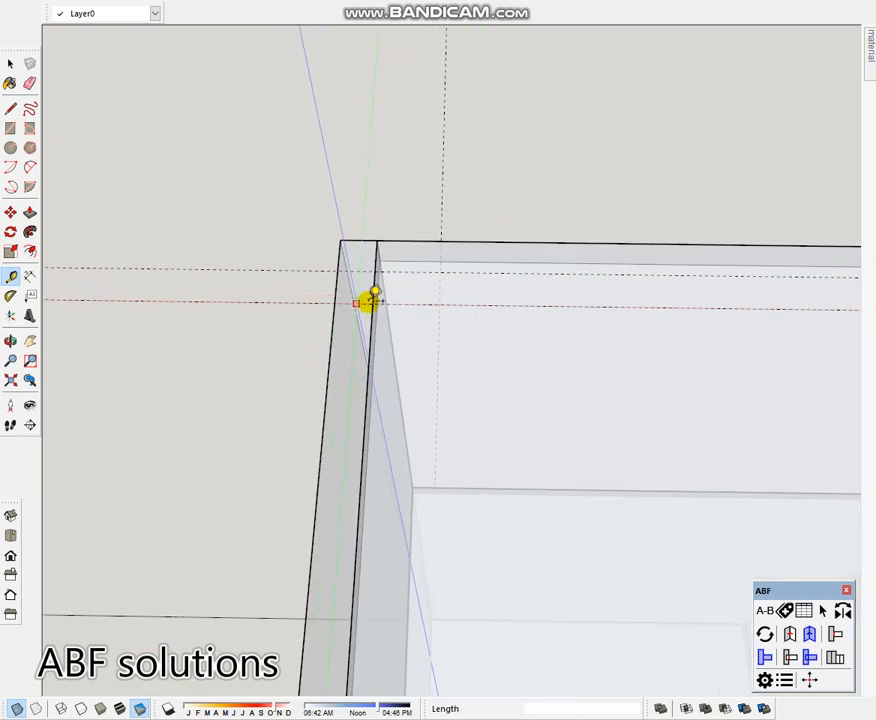
left_click(370, 283)
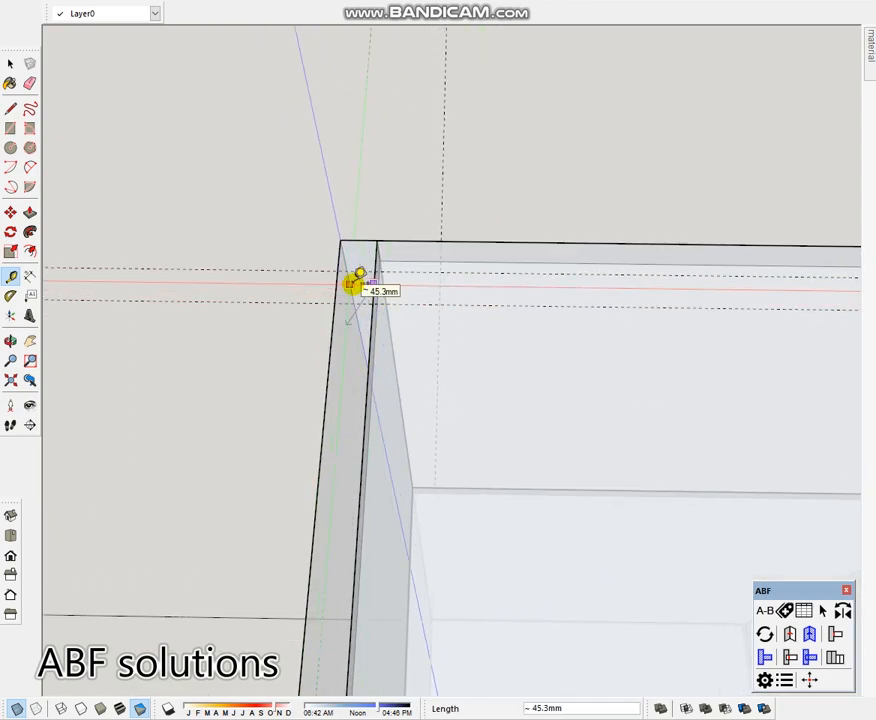
key("Escape")
left_click(371, 287)
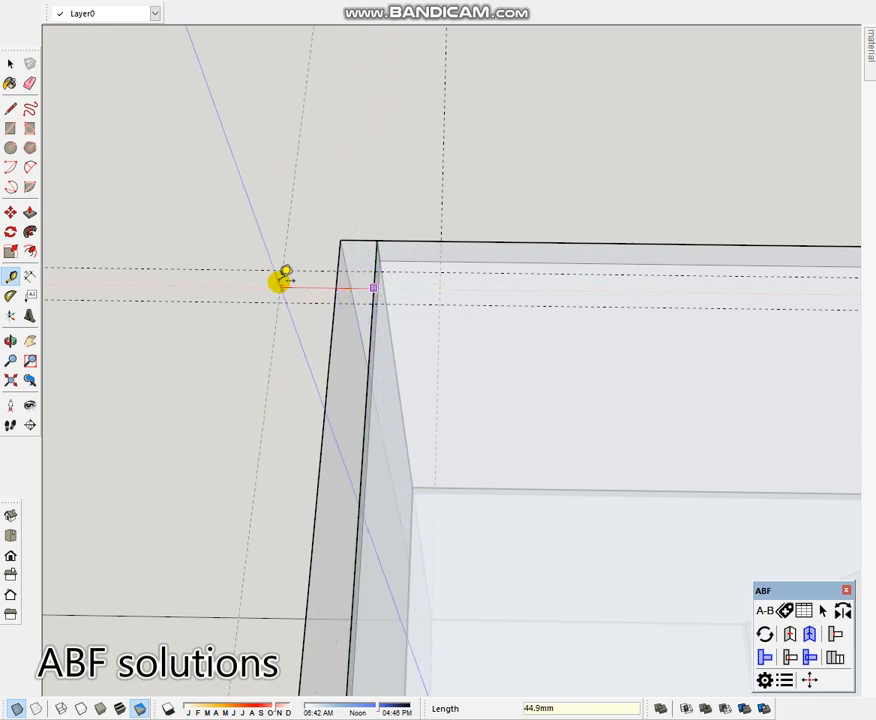
type("9")
key("Return")
Place a matching guide within the thickness of the right side panel, parallel to its inner top edge
scroll(311, 283, "down", 5)
scroll(465, 300, "up", 1)
middle_click_drag(696, 287, 430, 314, "shift")
scroll(465, 302, "up", 4)
left_click(437, 308)
key("Escape")
left_click(470, 314)
type("9")
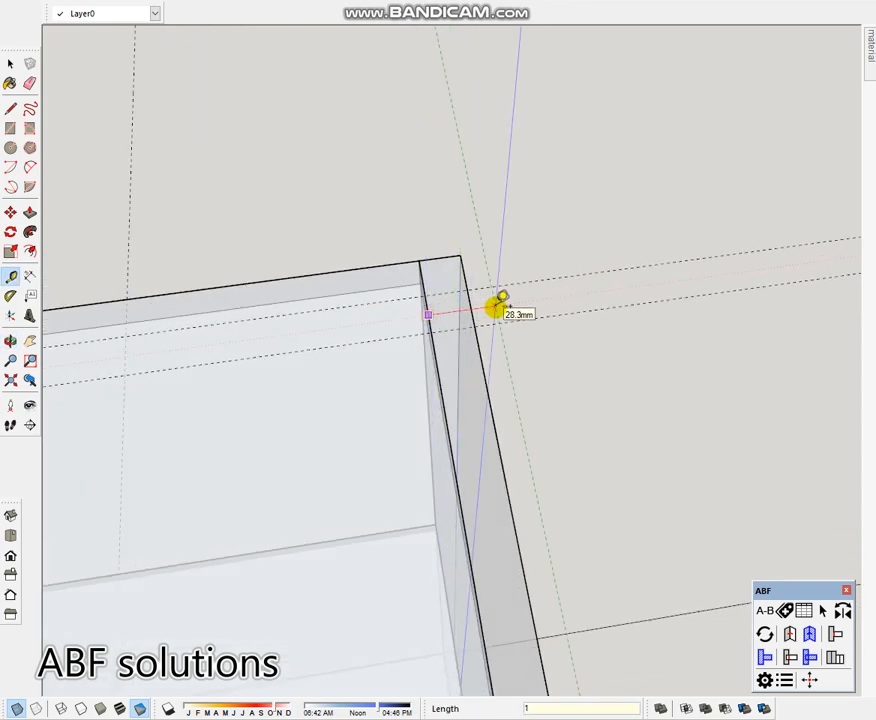
key("Return")
Draw a 584 × 18 mm rectangle between the guide intersections at the cabinet's rear top, and make it a group
key("space")
scroll(440, 318, "down", 4)
middle_click_drag(346, 338, 747, 337, "shift")
middle_click_drag(362, 378, 323, 383)
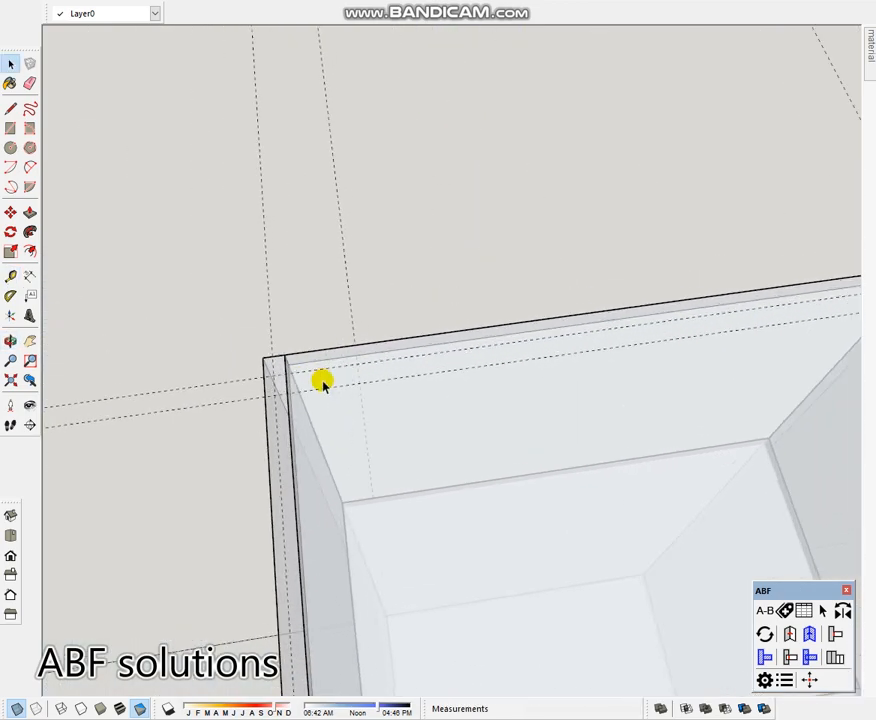
scroll(323, 383, "up", 1)
key("r")
left_click(264, 374)
scroll(300, 370, "down", 2)
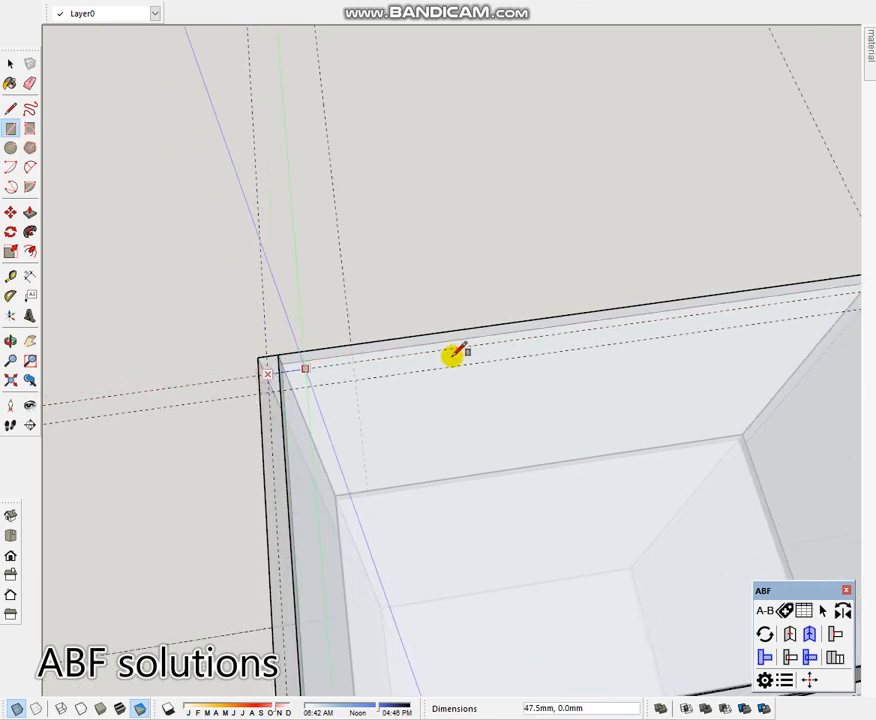
middle_click_drag(551, 344, 203, 360, "shift")
scroll(440, 336, "up", 3)
left_click(580, 320)
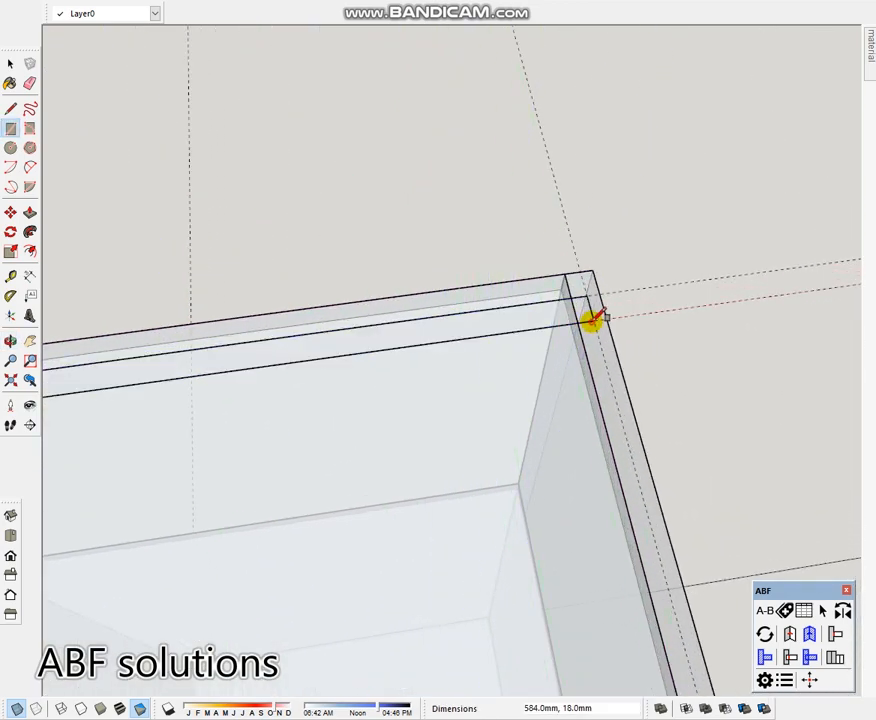
key("space")
left_click(540, 322)
key("g")
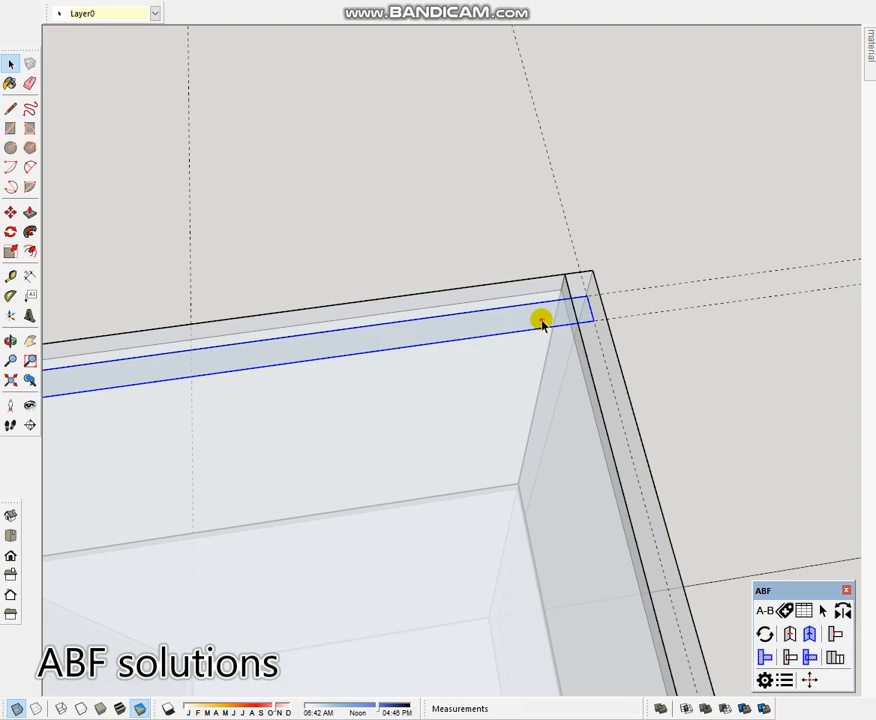
Extrude the 584 × 18 mm rectangle down to the cabinet's bottom corner to form the back panel
double_click(541, 320)
scroll(539, 322, "down", 4)
middle_click_drag(532, 328, 400, 205)
middle_click_drag(508, 456, 418, 200, "shift")
middle_click_drag(448, 347, 340, 252)
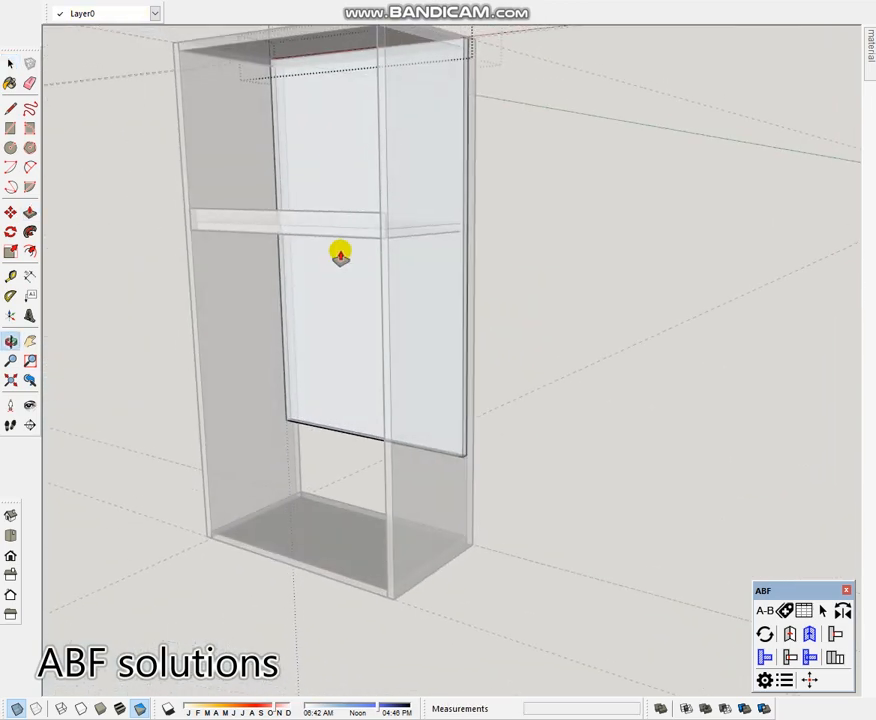
left_click(393, 600)
key("space")
left_click(594, 411)
middle_click_drag(594, 411, 447, 537)
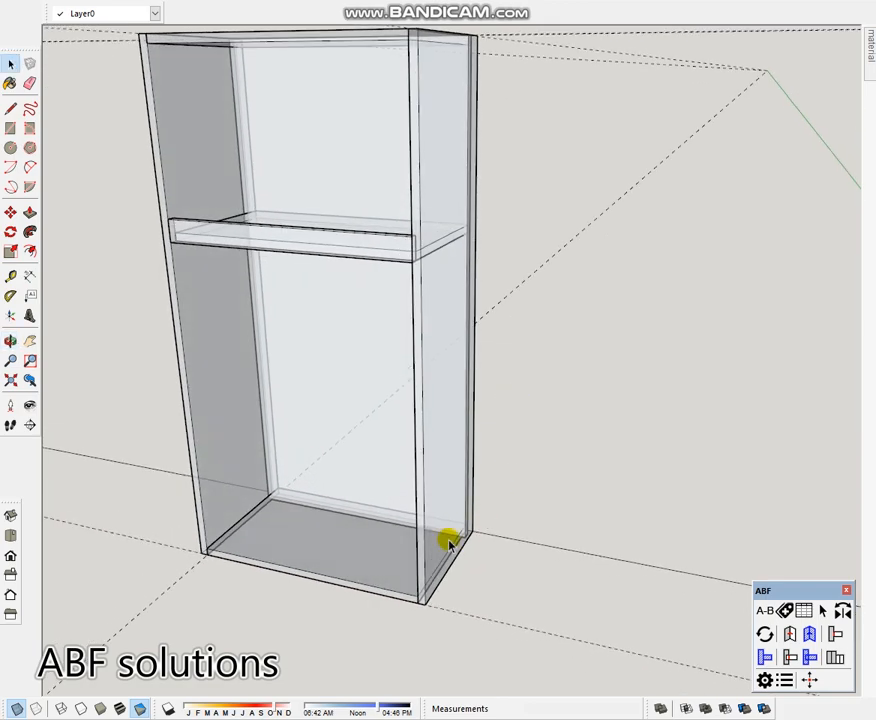
Scale the cabinet's top and bottom panels together along the depth so their rear edges meet the back panel's front face
left_click(371, 534)
scroll(348, 360, "down", 2)
middle_click_drag(348, 360, 491, 500, "shift")
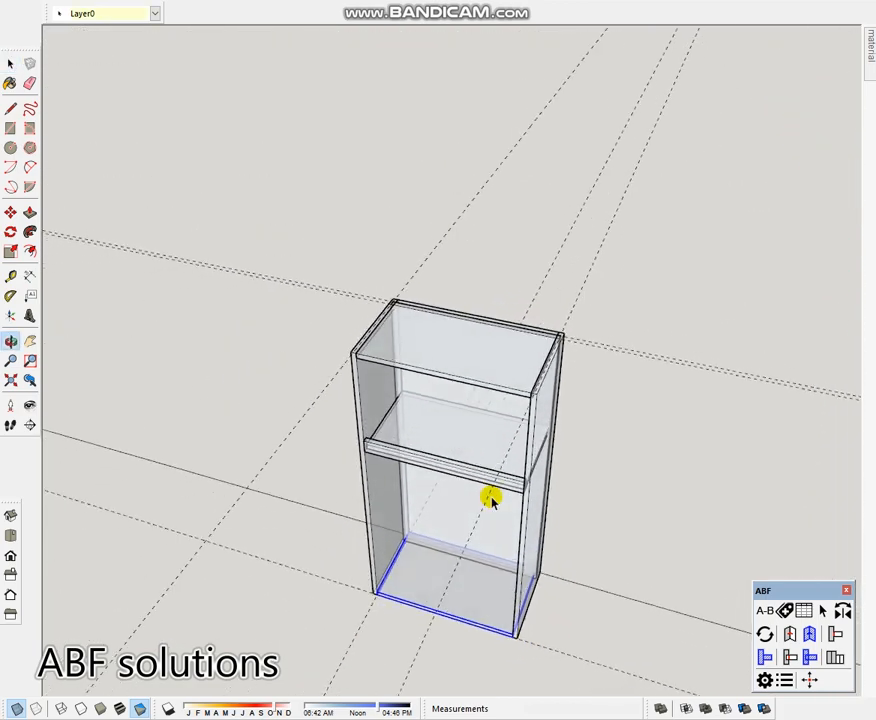
scroll(450, 348, "up", 2)
left_click(450, 348, "shift")
key("s")
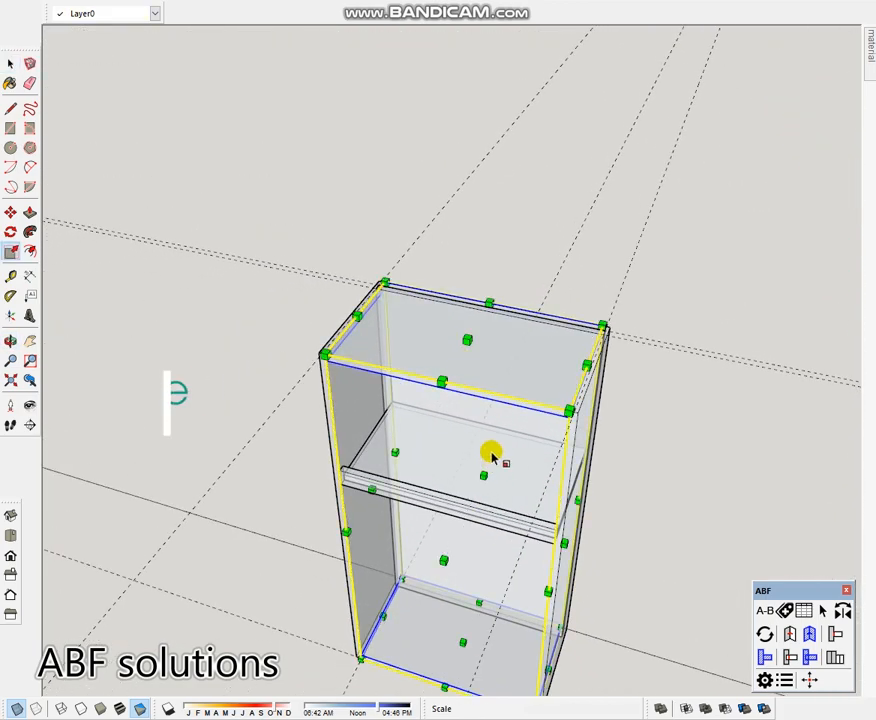
left_click(483, 476)
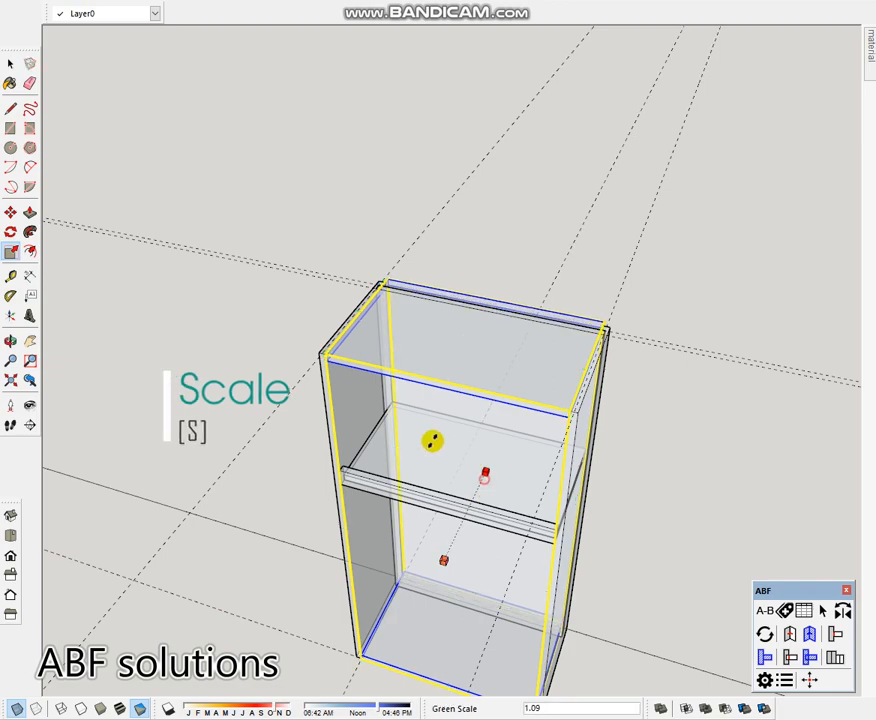
left_click(383, 401)
key("space")
left_click(529, 202)
middle_click_drag(499, 518, 478, 386, "shift")
scroll(447, 366, "up", 2)
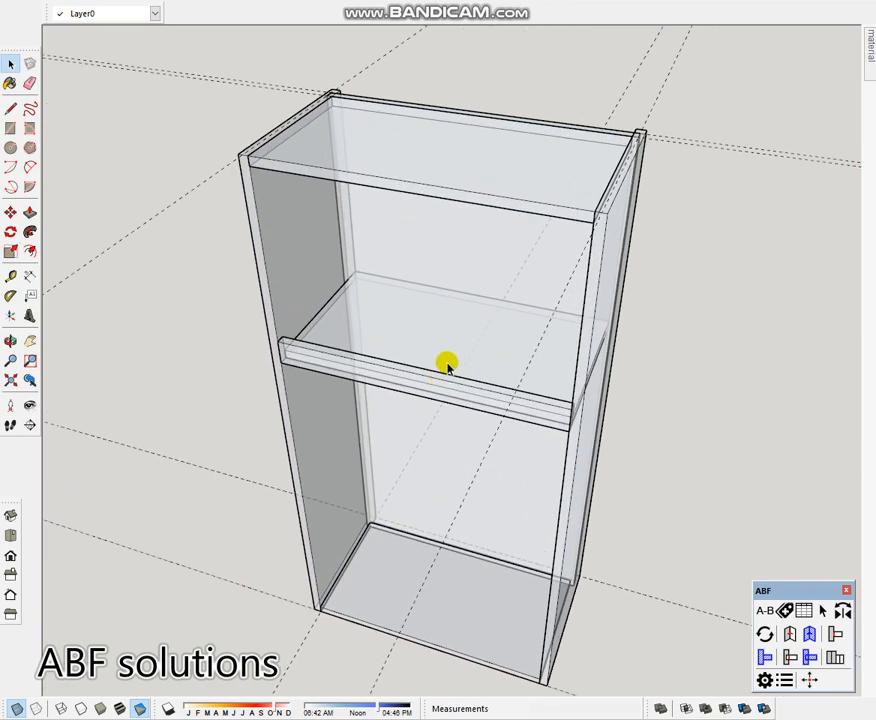
Scale the middle shelf along its depth so its rear edge meets the back panel's front face
left_click(447, 366)
key("s")
scroll(465, 340, "up", 3)
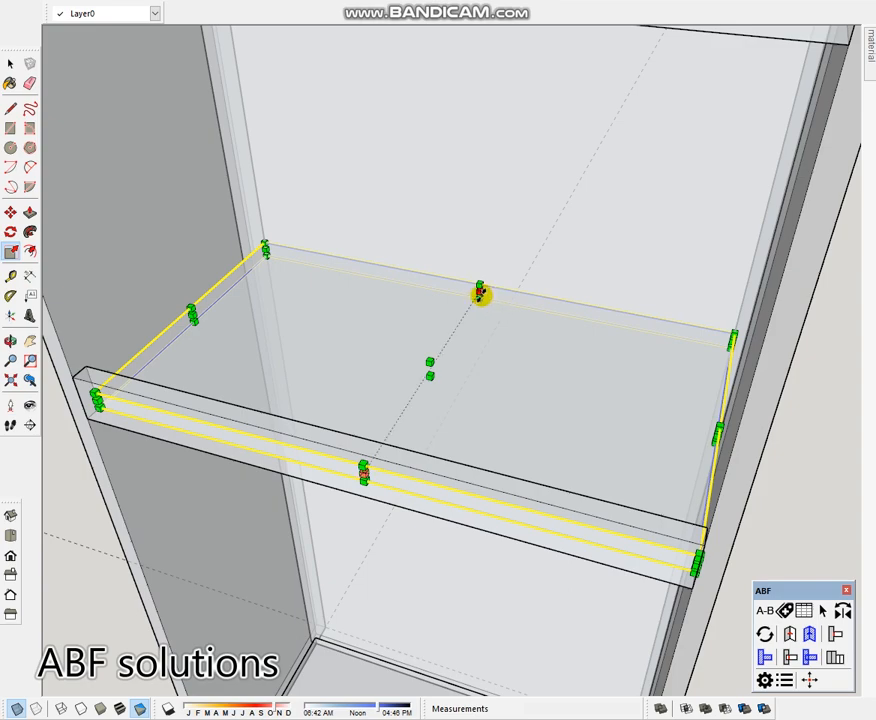
left_click_drag(480, 293, 238, 243)
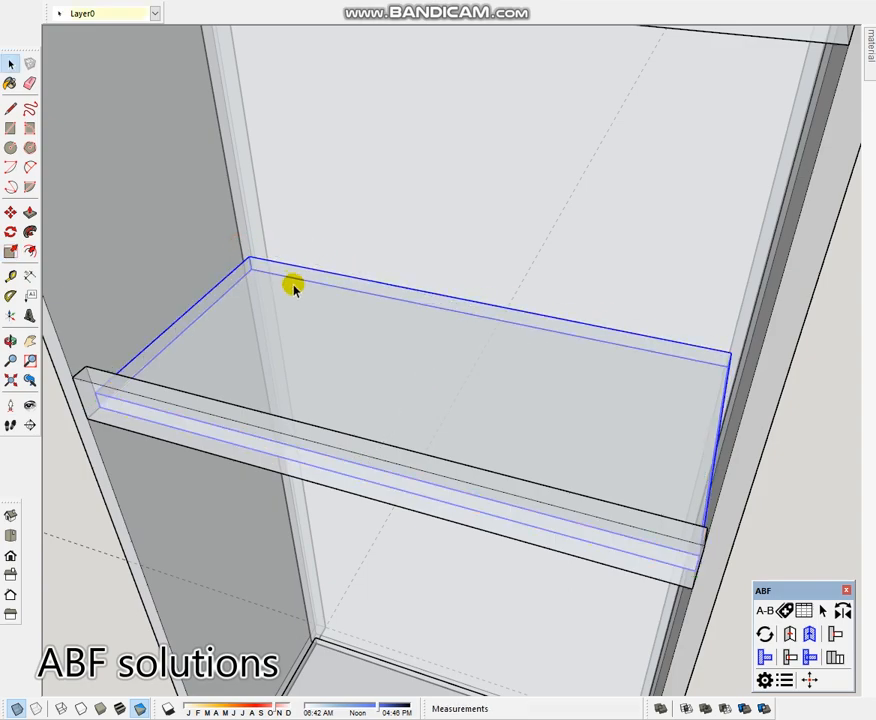
middle_click_drag(294, 288, 485, 326)
scroll(485, 326, "down", 5)
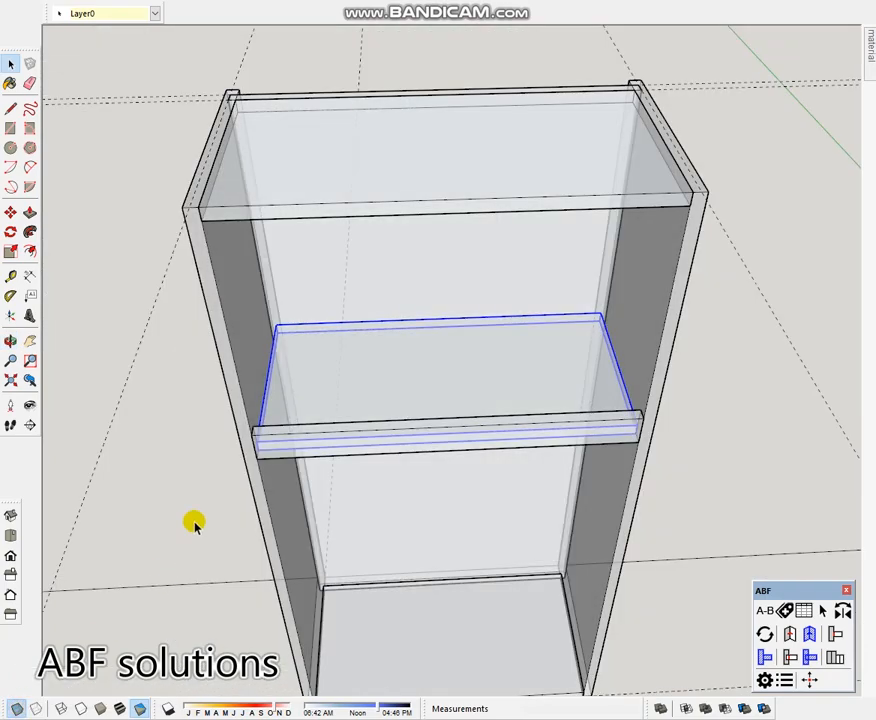
Delete the construction guides and group all panels of the tall cabinet
scroll(196, 524, "down", 3)
middle_click_drag(541, 583, 403, 446, "shift")
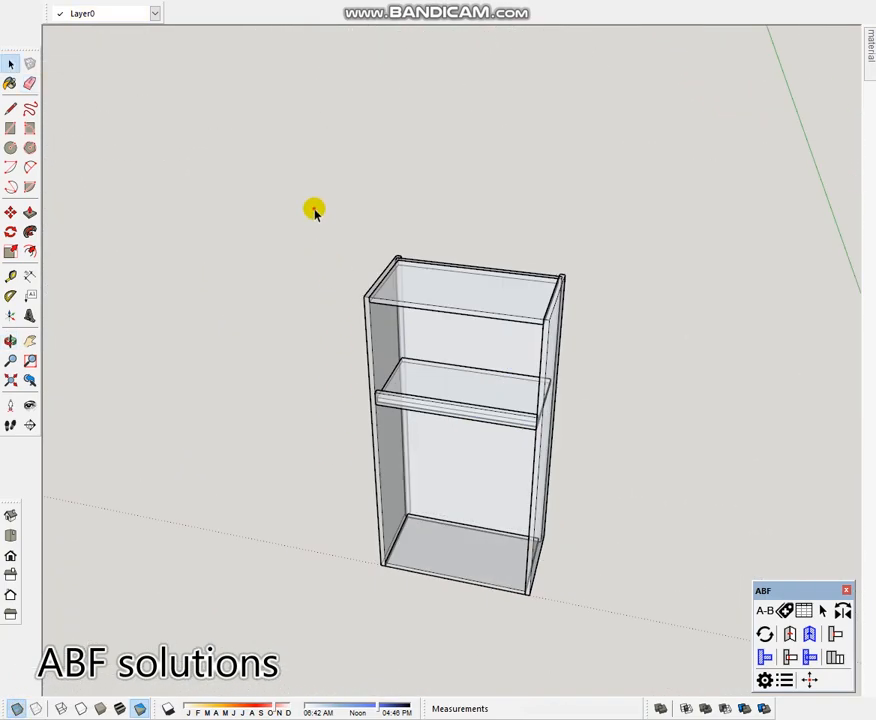
left_click_drag(313, 210, 653, 612)
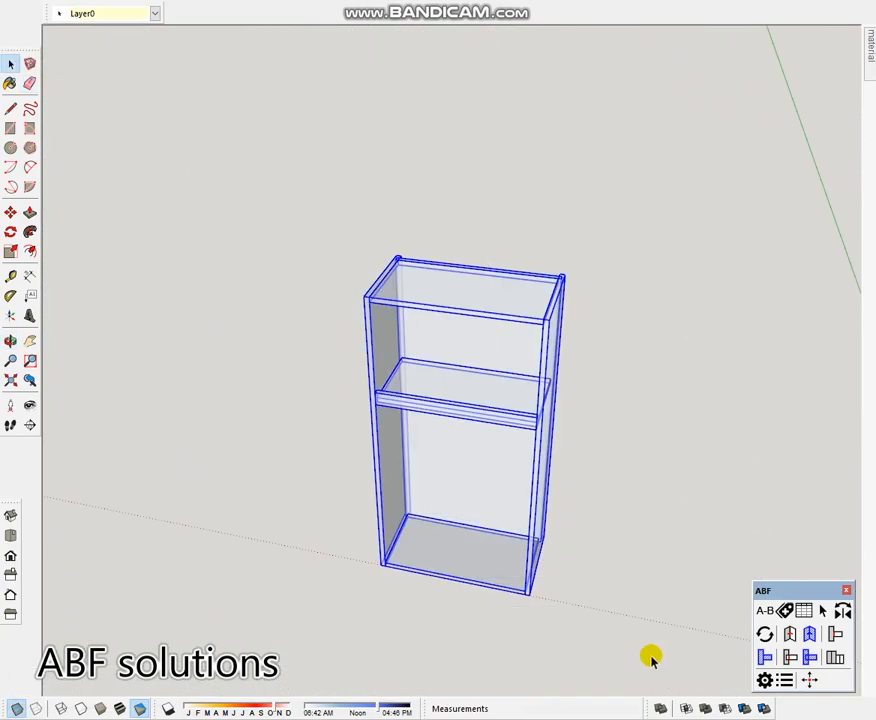
left_click(617, 521)
middle_click_drag(546, 504, 421, 442, "shift")
Move the tall cabinet group so its lower rear corner sits on the top rear corner of the end 900 mm base cabinet
left_click(343, 479)
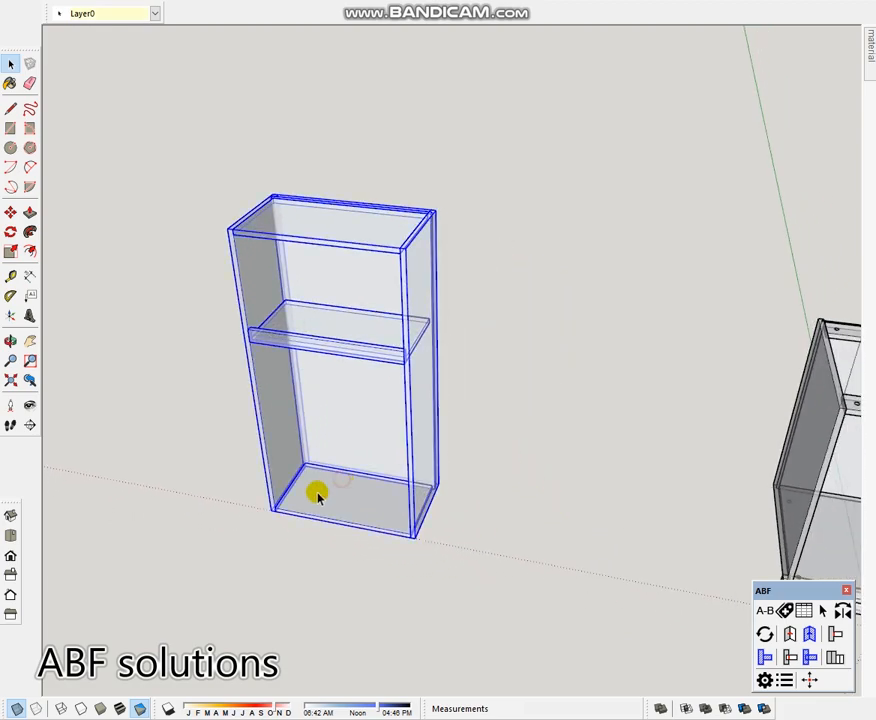
scroll(272, 526, "up", 5)
key("m")
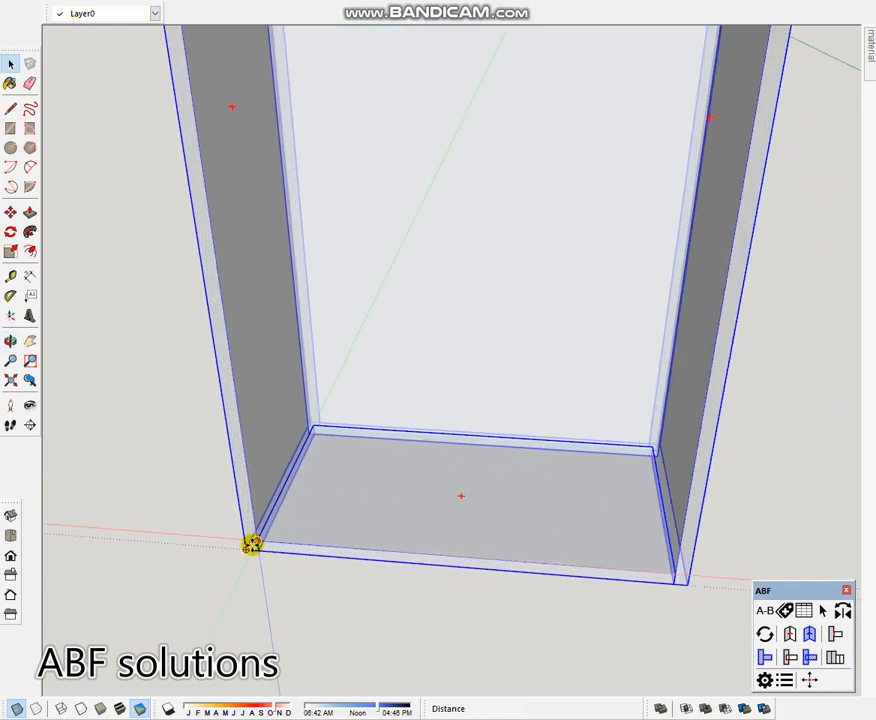
left_click(244, 553)
scroll(245, 550, "down", 8)
scroll(655, 384, "up", 7)
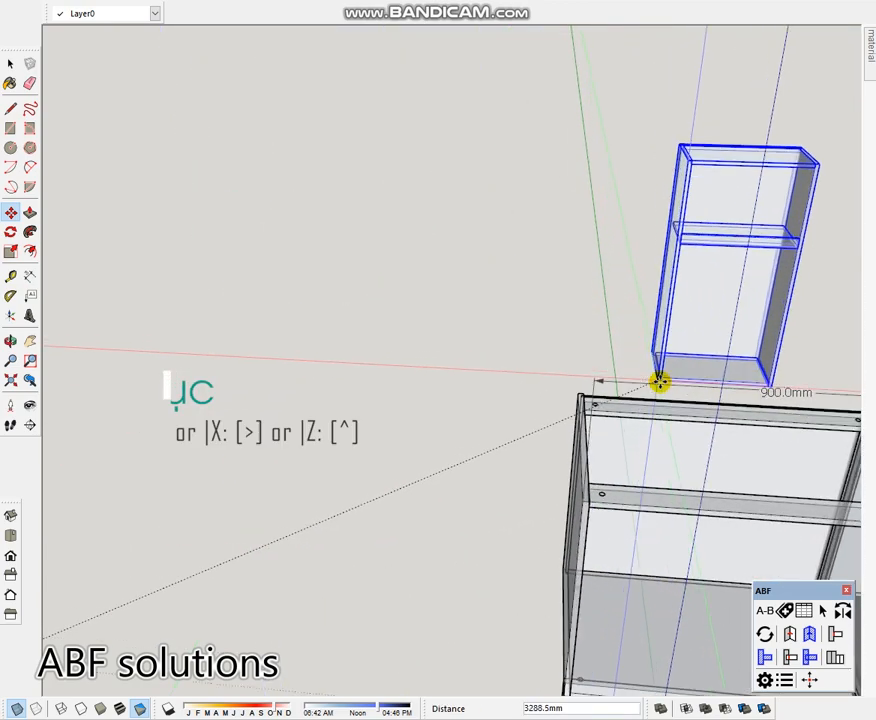
left_click(530, 426)
middle_click_drag(545, 426, 856, 436)
middle_click_drag(471, 346, 411, 340)
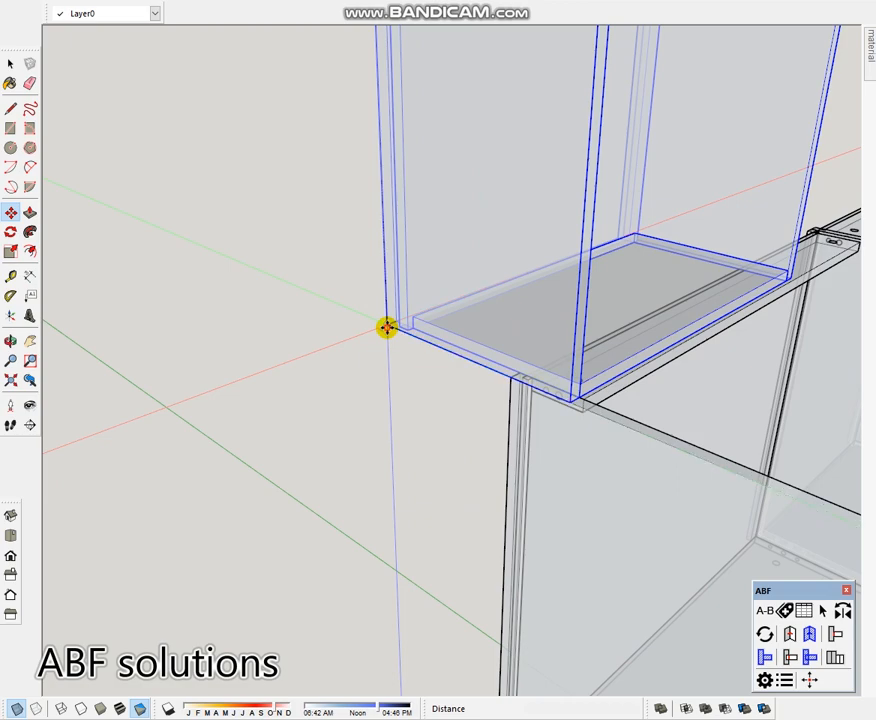
left_click(386, 327)
left_click(511, 378)
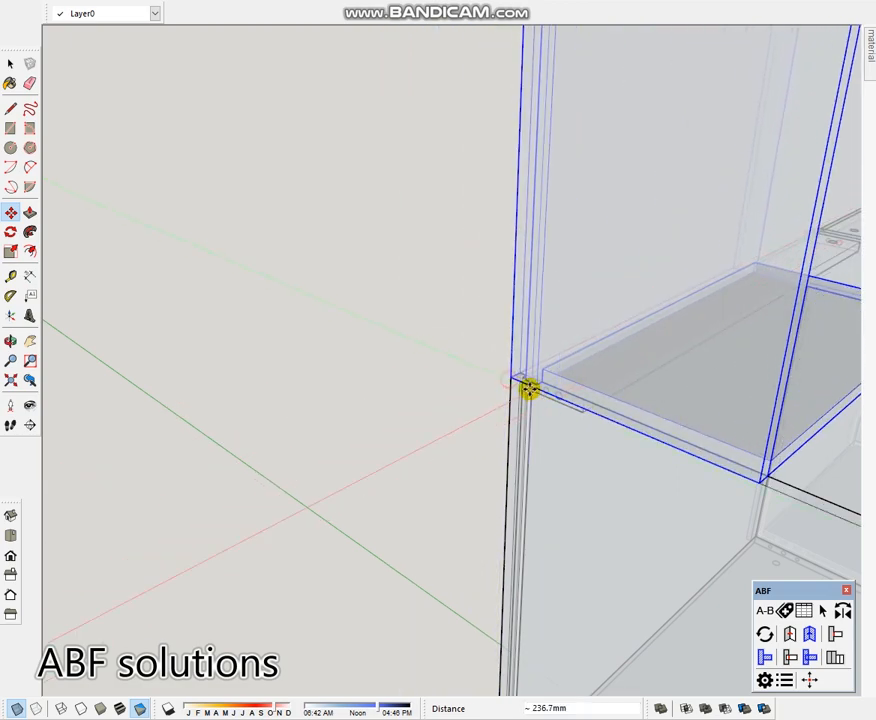
Raise the tall cabinet group 650 mm above the base cabinets
left_click(511, 379)
type("650")
key("Return")
key("space")
scroll(522, 290, "down", 7)
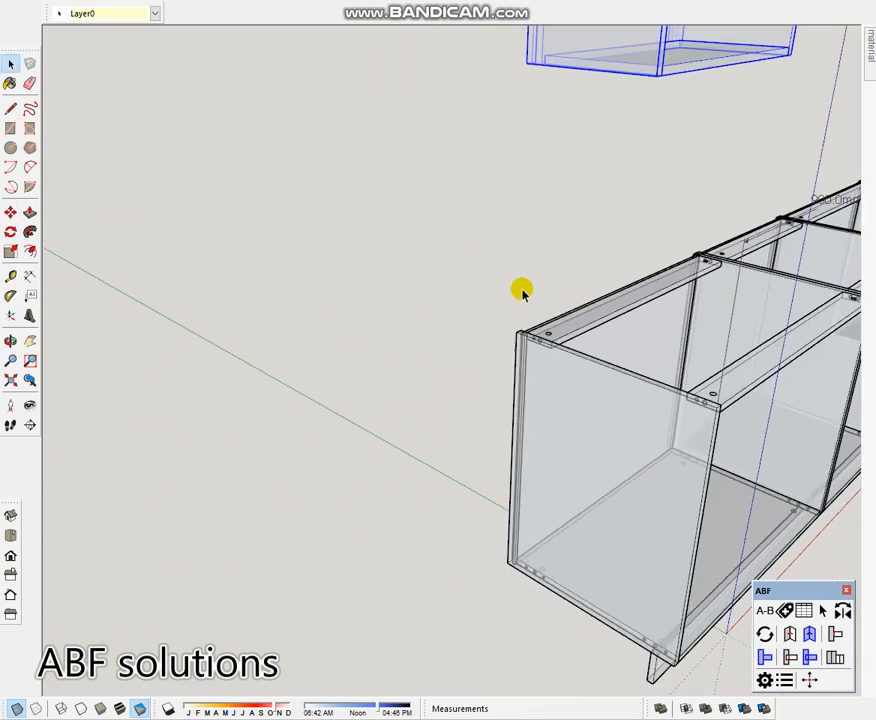
middle_click_drag(524, 294, 383, 417)
left_click(469, 336)
Inside the wall cabinet group, copy the bottom panel to a shelf position halfway up to the front strip using /2
scroll(383, 417, "up", 3)
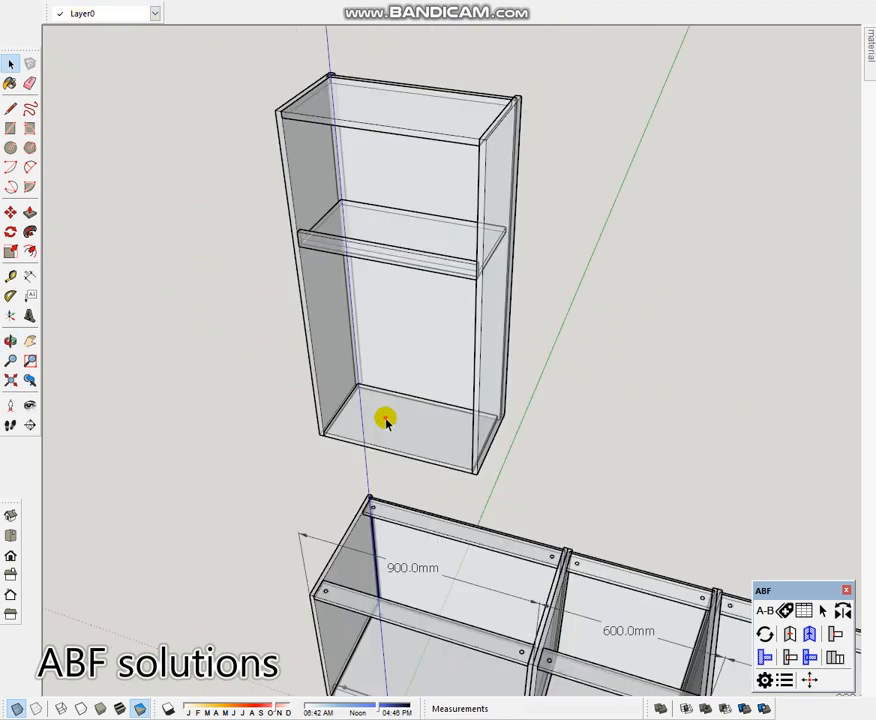
double_click(361, 426)
key("m")
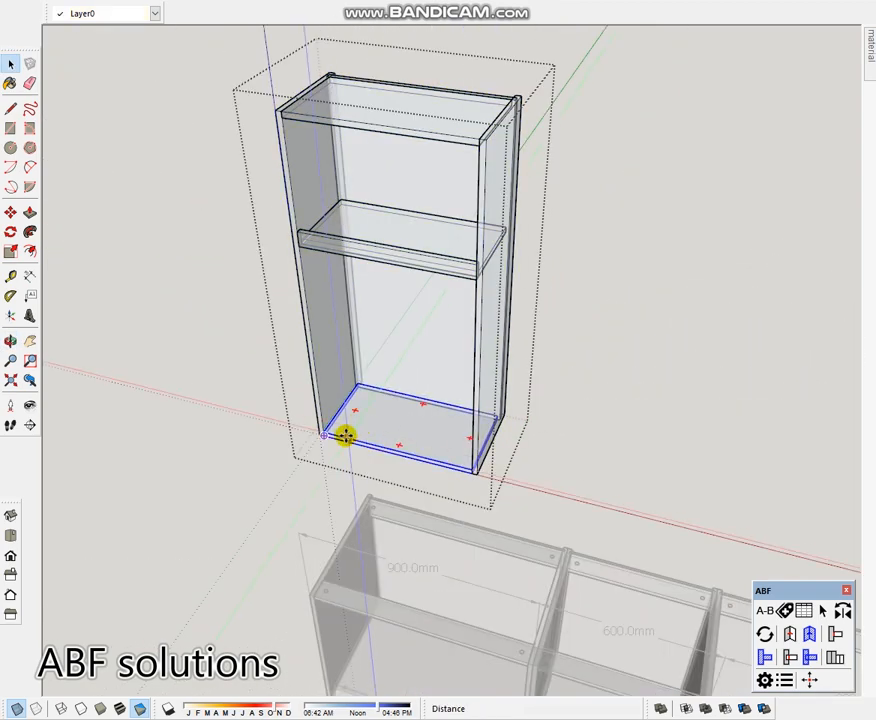
left_click(323, 431)
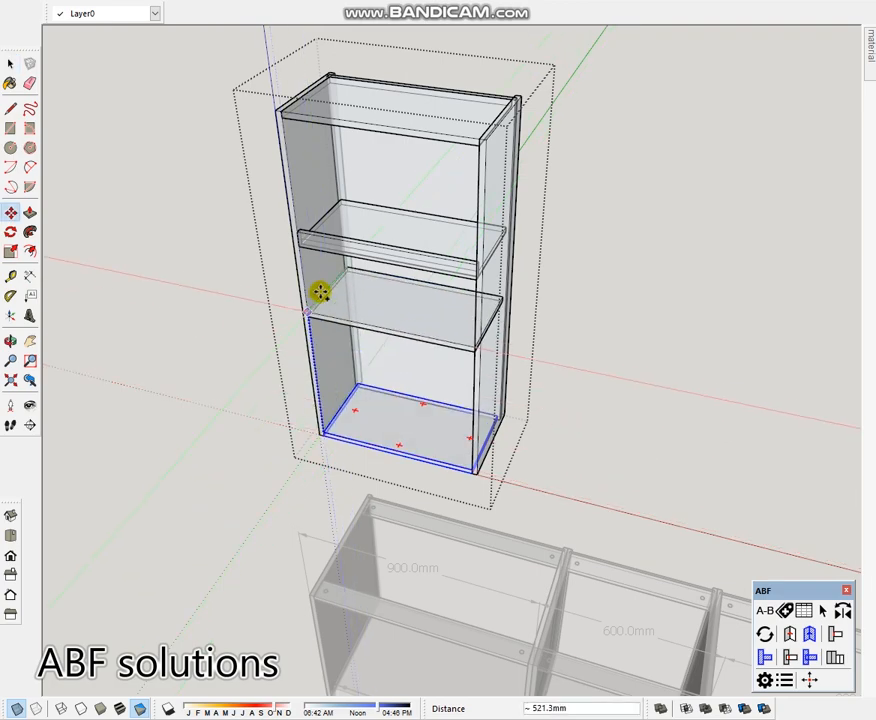
left_click(300, 243)
type("/2")
key("Return")
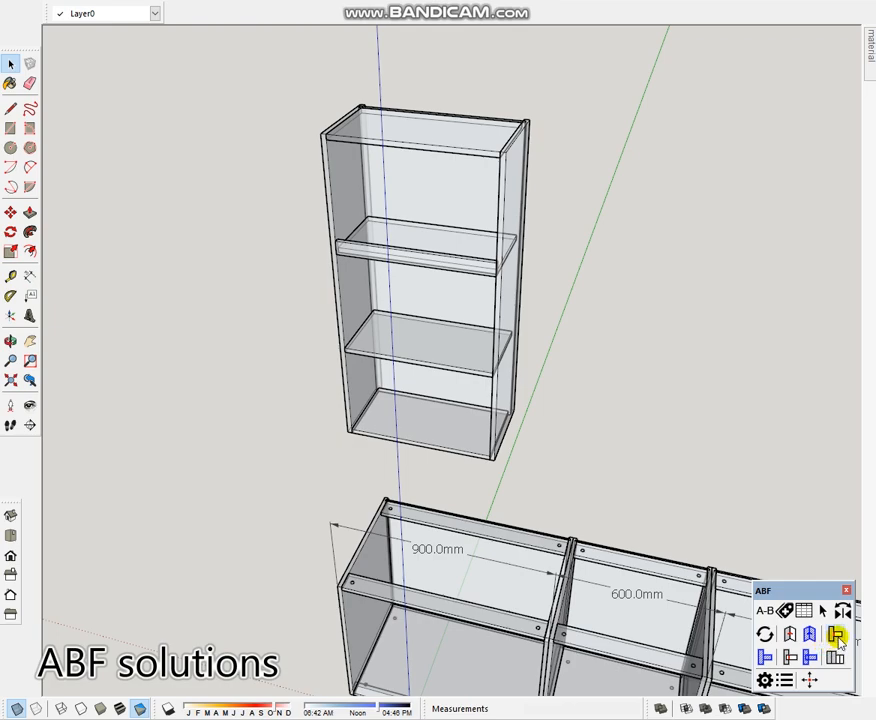
Add symmetric (Đối xứng) "Bộ ốc cam + chốt gỗ d8 (đơn)" connectors between the wall cabinet's top panel and both side panels
left_click(836, 634)
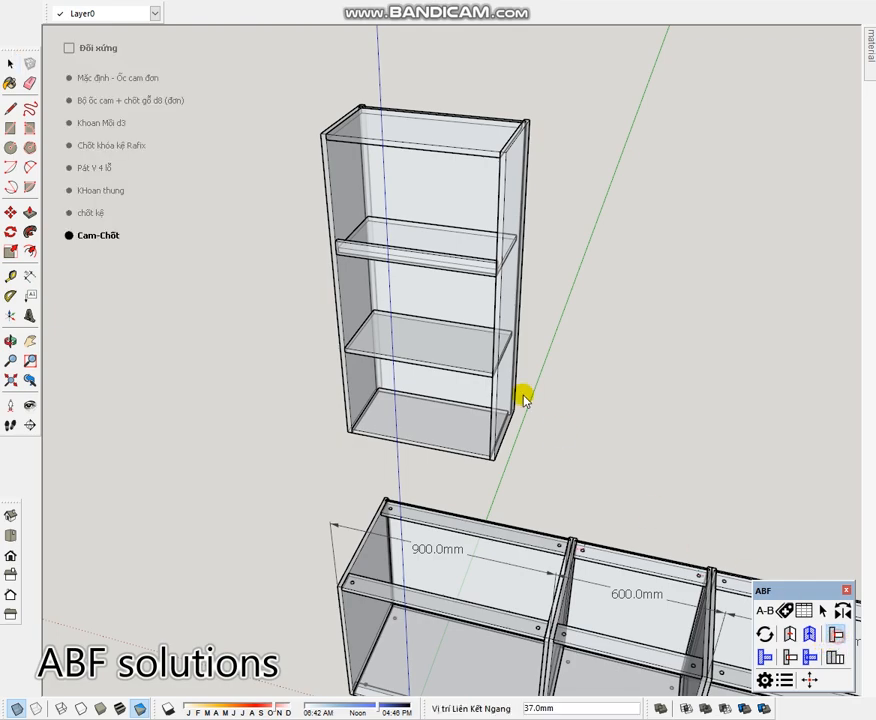
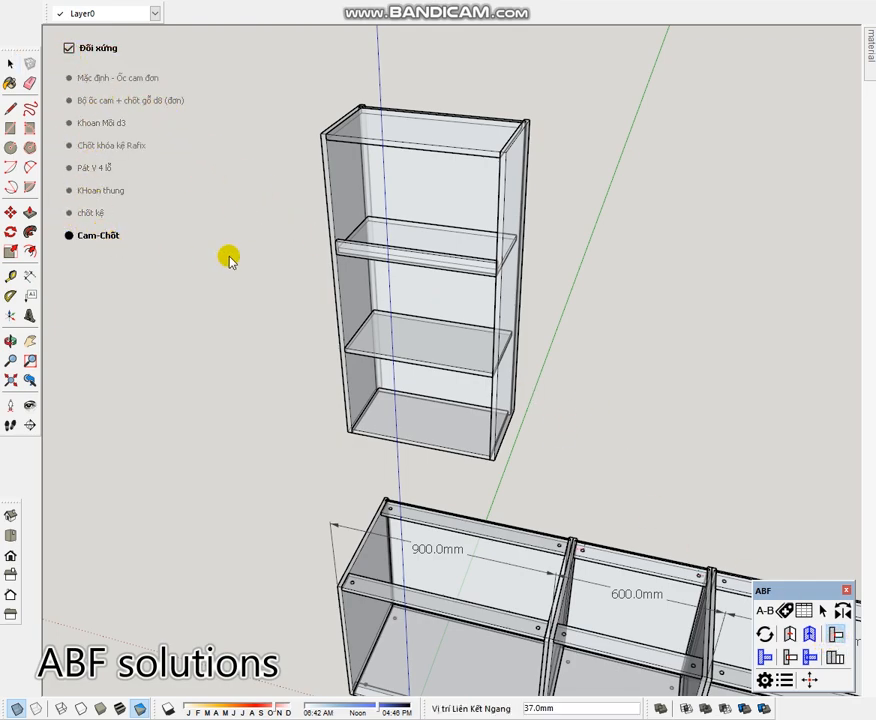
mouse_move(450, 293)
middle_mouse_down()
mouse_move(456, 307)
mouse_move(446, 292)
middle_mouse_up()
scroll(391, 258, "up", 3)
middle_click_drag(391, 258, 386, 276)
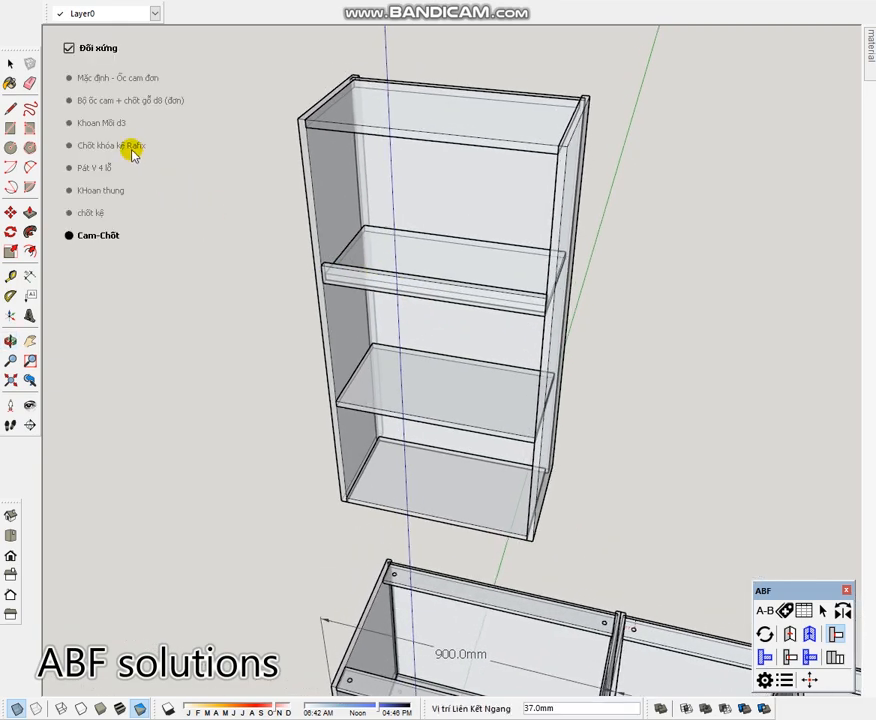
left_click(69, 78)
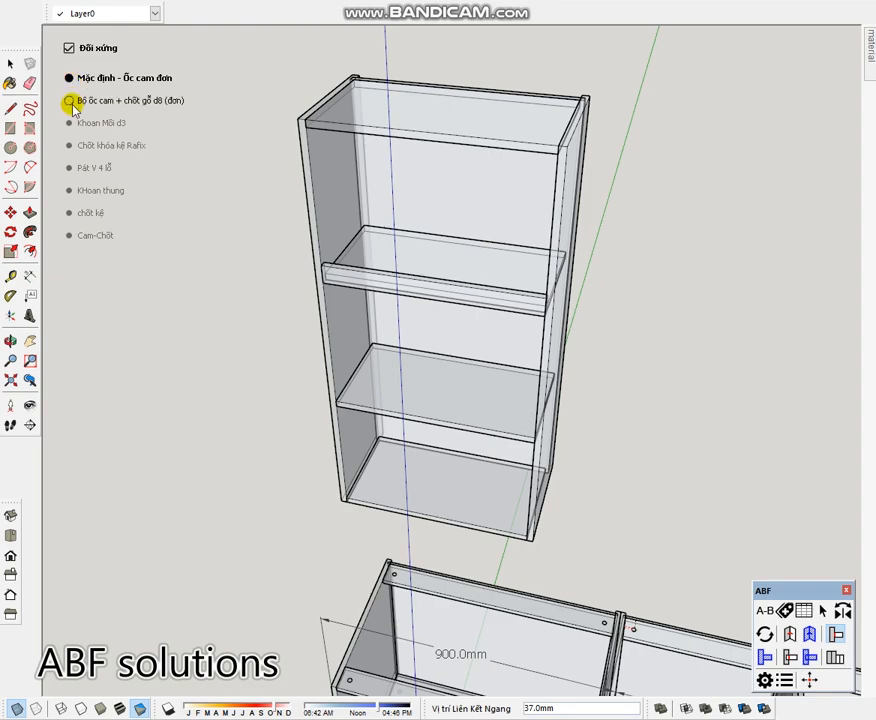
left_click(354, 114)
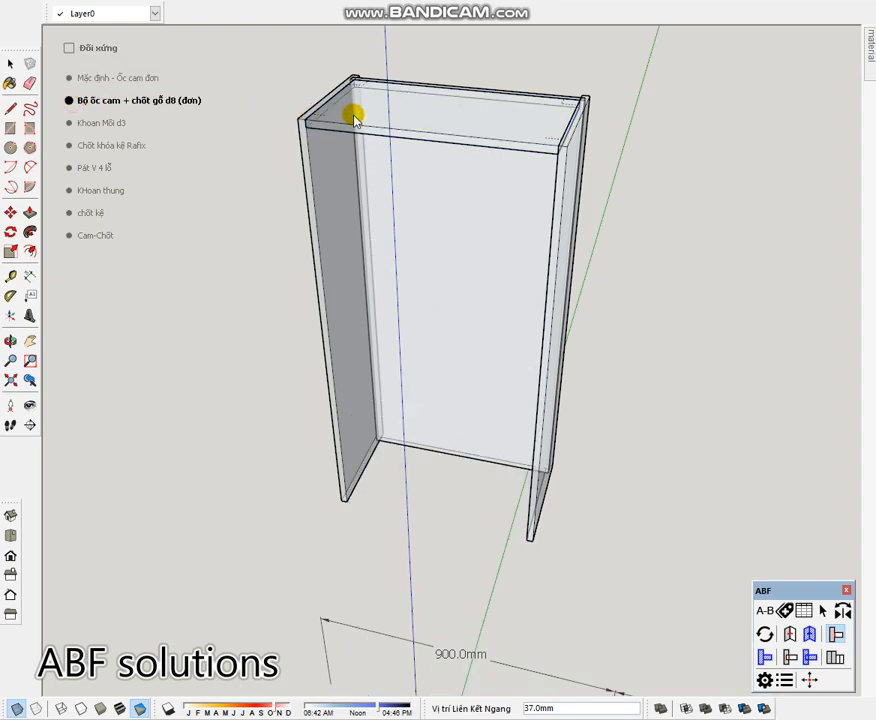
middle_click_drag(354, 114, 376, 167)
scroll(328, 137, "up", 1)
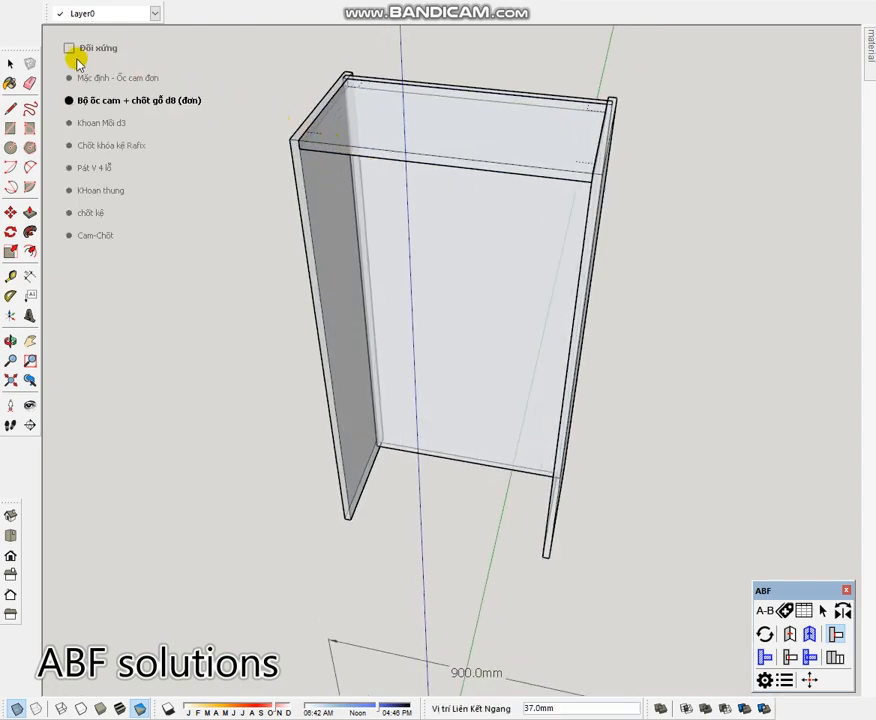
scroll(313, 168, "up", 1)
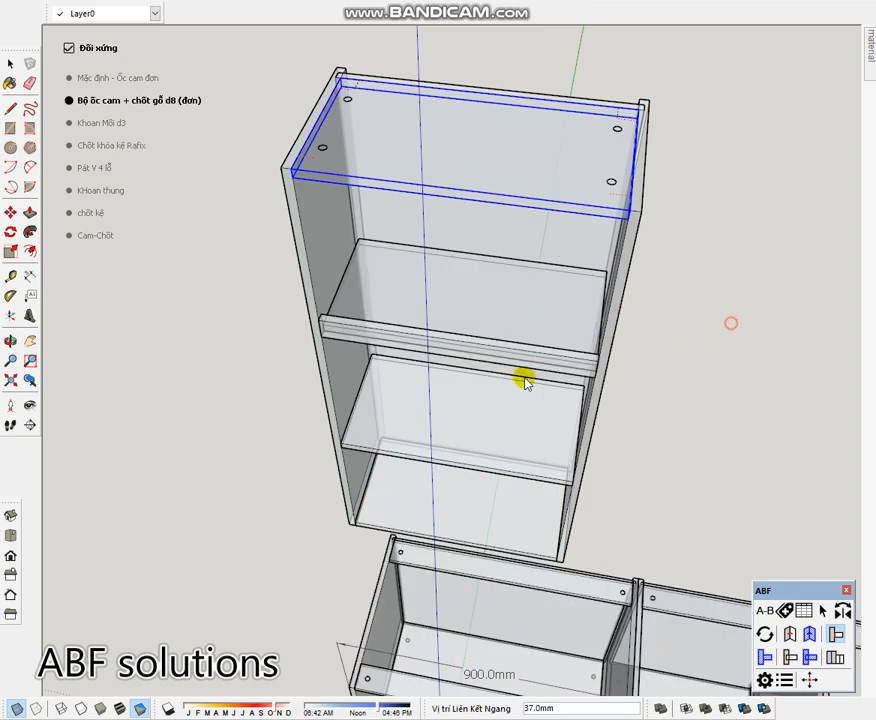
Add the same symmetric cam and dowel connectors between the wall cabinet's bottom panel and both side panels
middle_click_drag(524, 379, 567, 418)
left_click(377, 400)
left_click(628, 407)
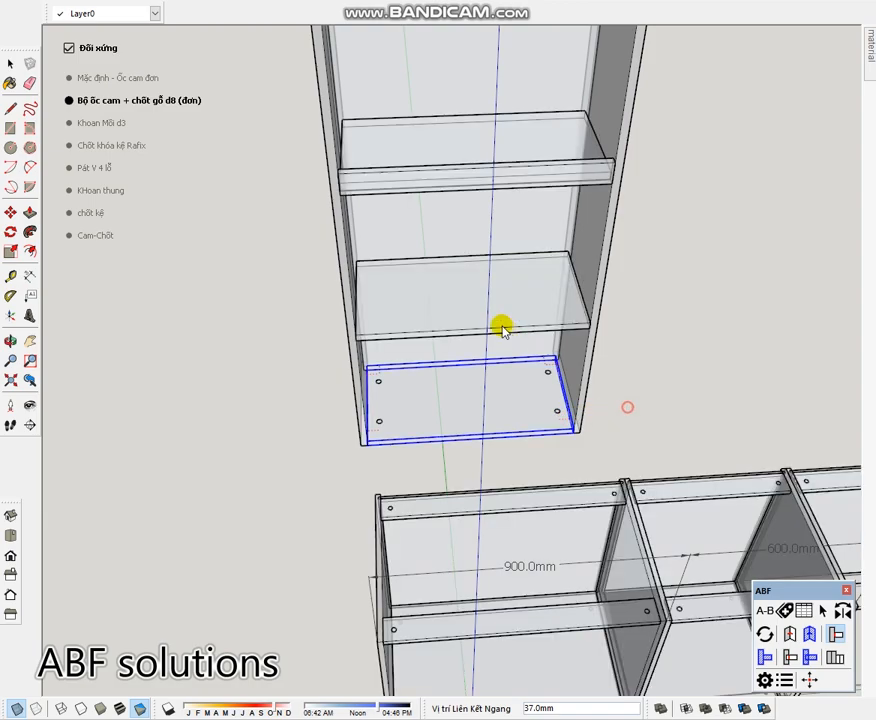
Add symmetric cam and dowel connectors at both ends of the shelf behind the front strip
scroll(502, 330, "down", 3)
middle_click_drag(498, 338, 372, 335, "shift")
scroll(332, 253, "up", 3)
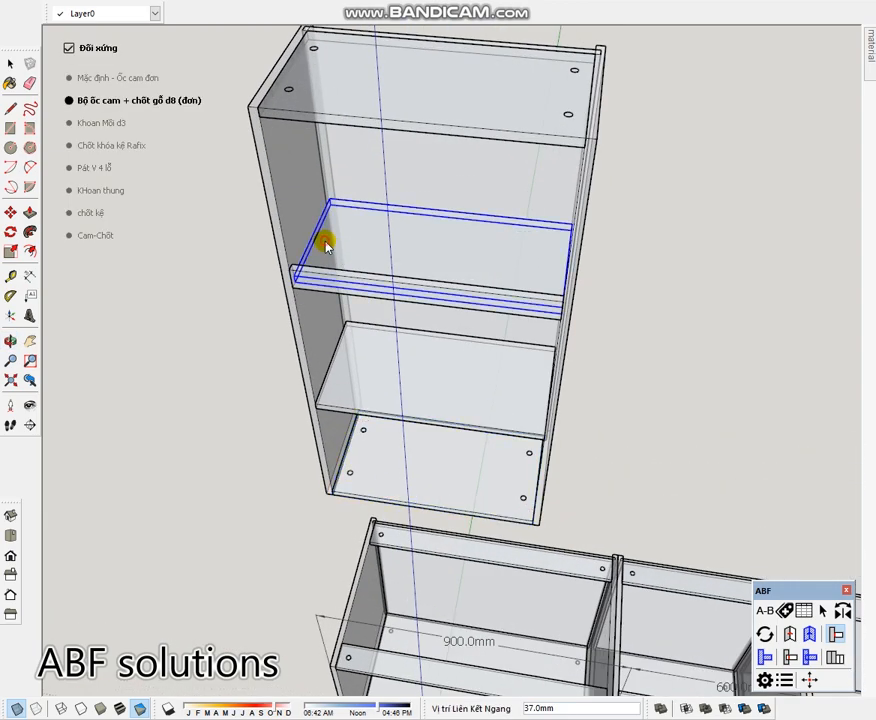
left_click(324, 248)
scroll(313, 275, "up", 6)
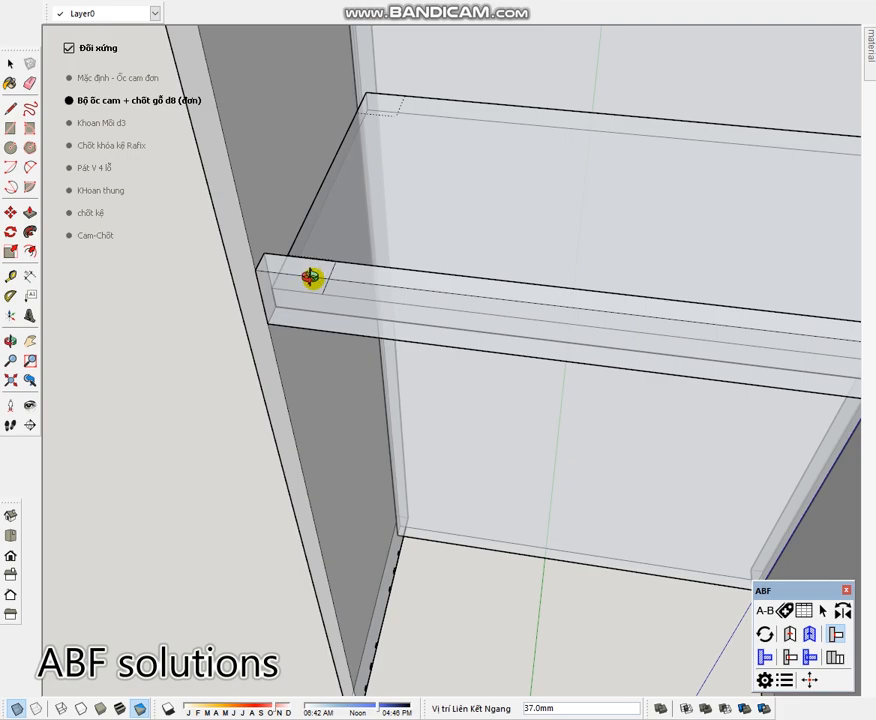
scroll(380, 114, "down", 3)
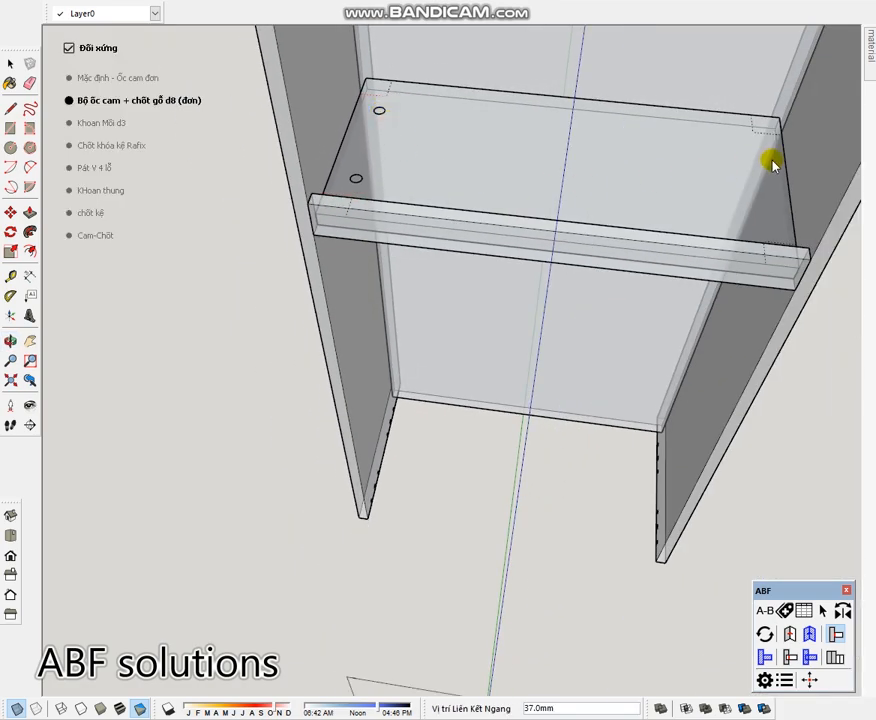
scroll(710, 183, "down", 5)
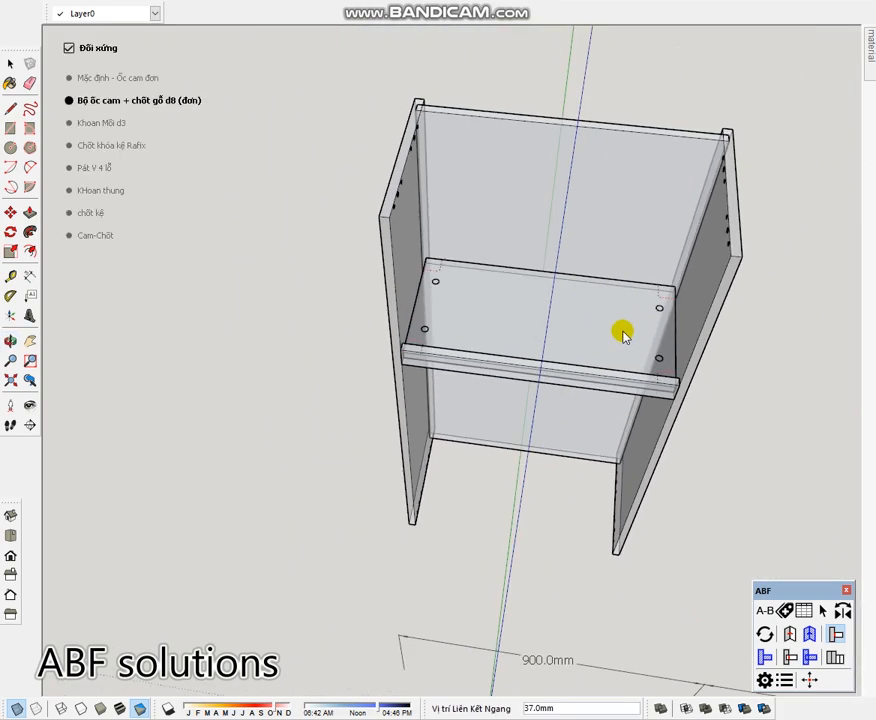
left_click(777, 298)
Mark the wall cabinet's back panel intersections on both side panels as "Rãnh hậu" grooves
middle_click_drag(532, 193, 525, 195)
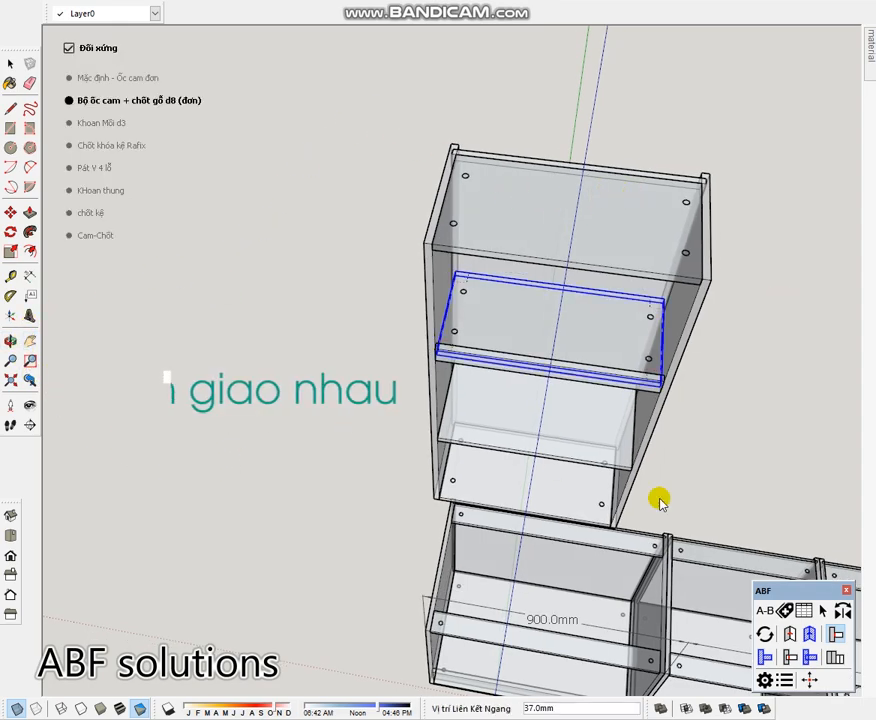
left_click(790, 655)
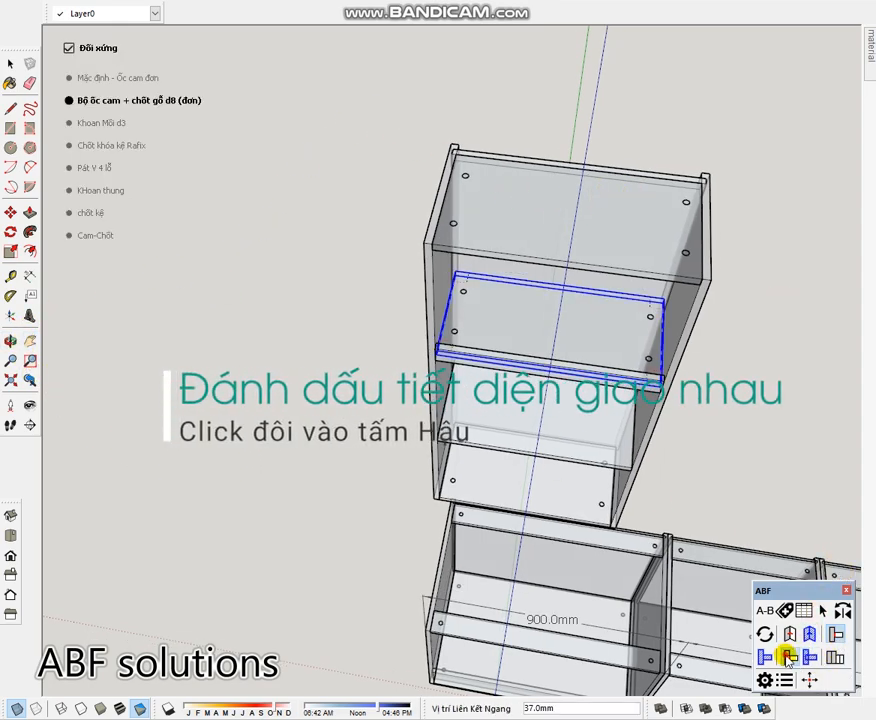
double_click(597, 281)
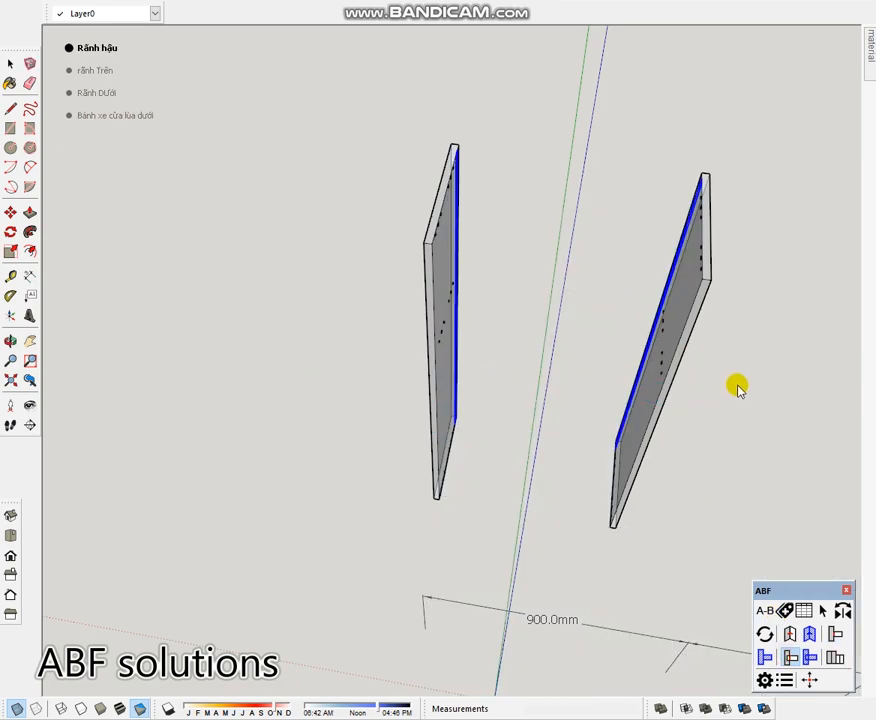
middle_click_drag(730, 431, 765, 405)
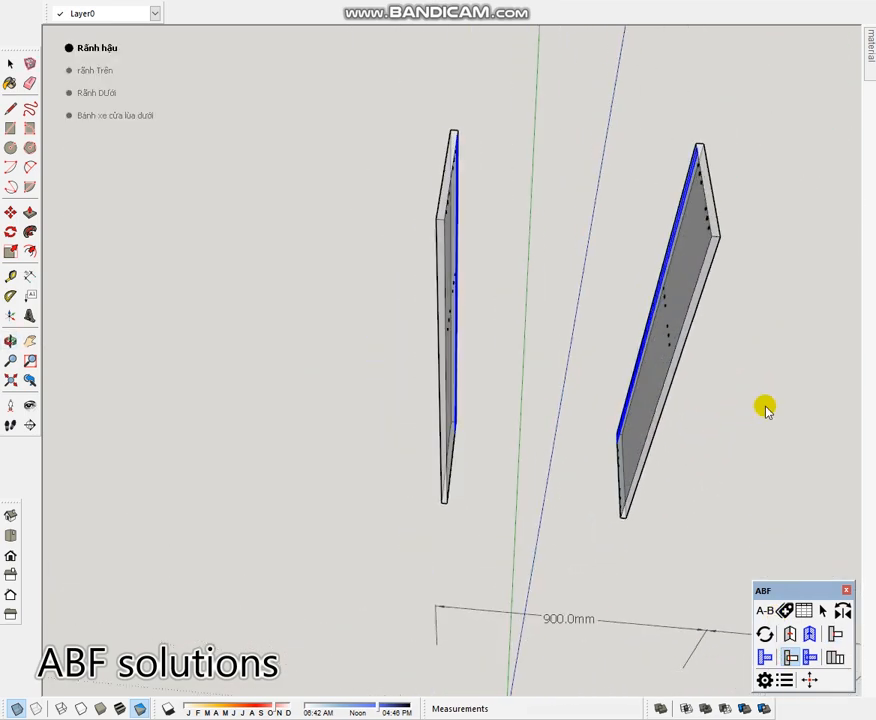
Add symmetric "KHoan thung" holes between the back panel and the shelf behind the front strip, using a 200 mm position
left_click(765, 405)
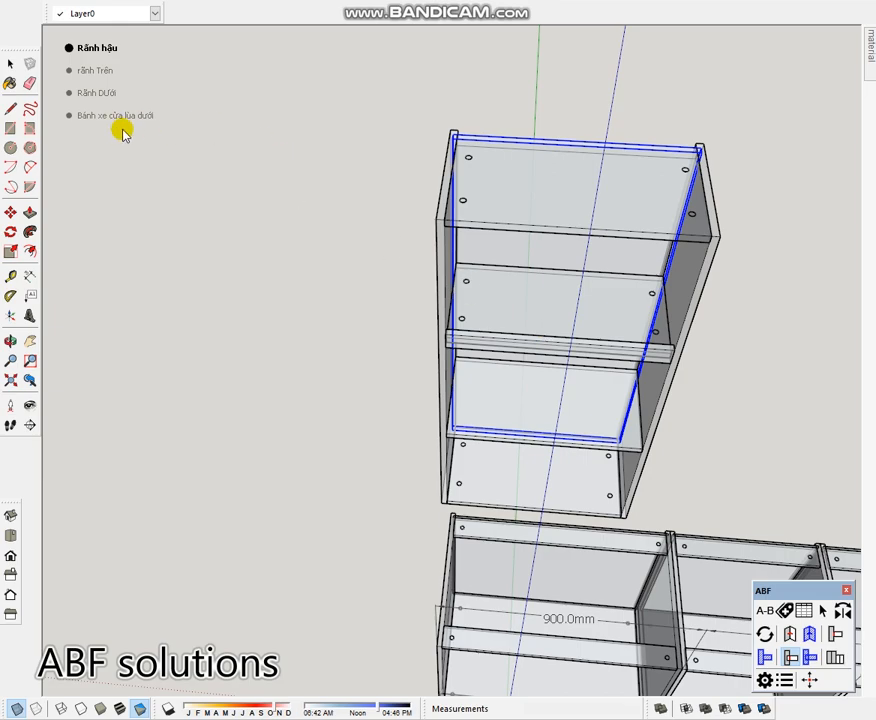
left_click(832, 632)
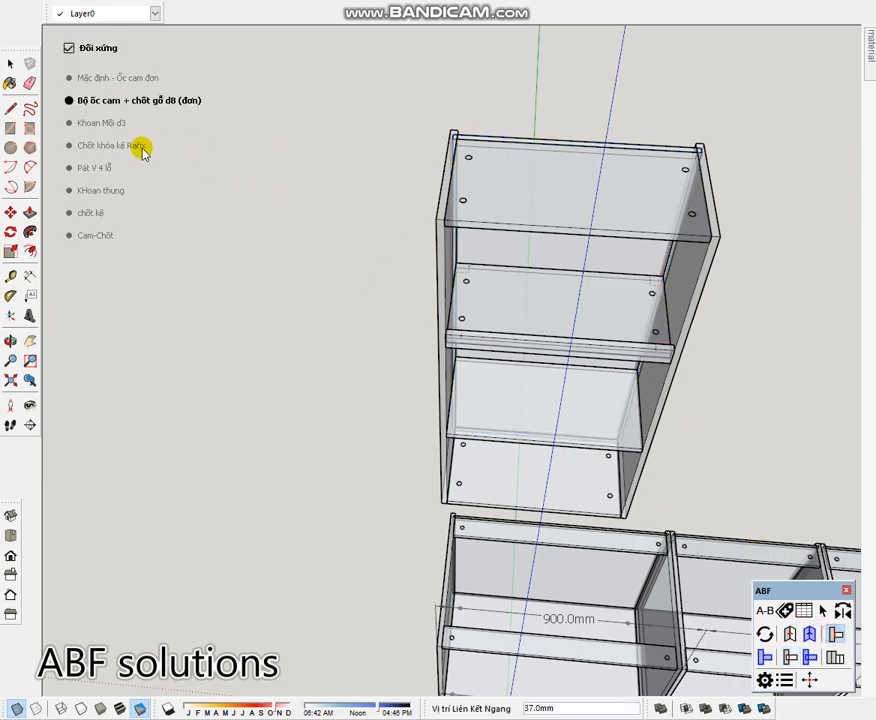
left_click(70, 190)
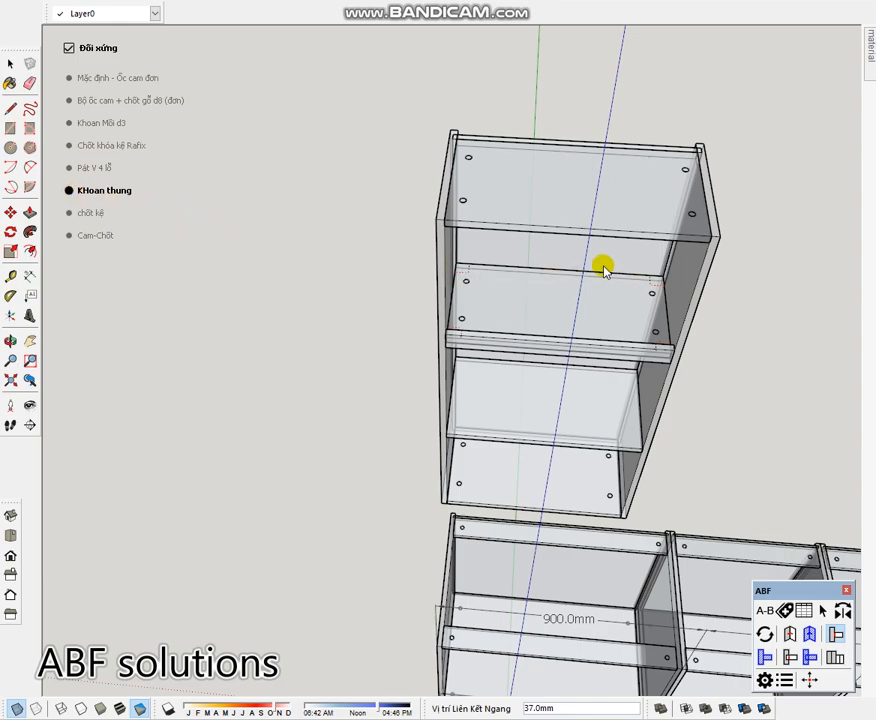
middle_click_drag(680, 256, 453, 307)
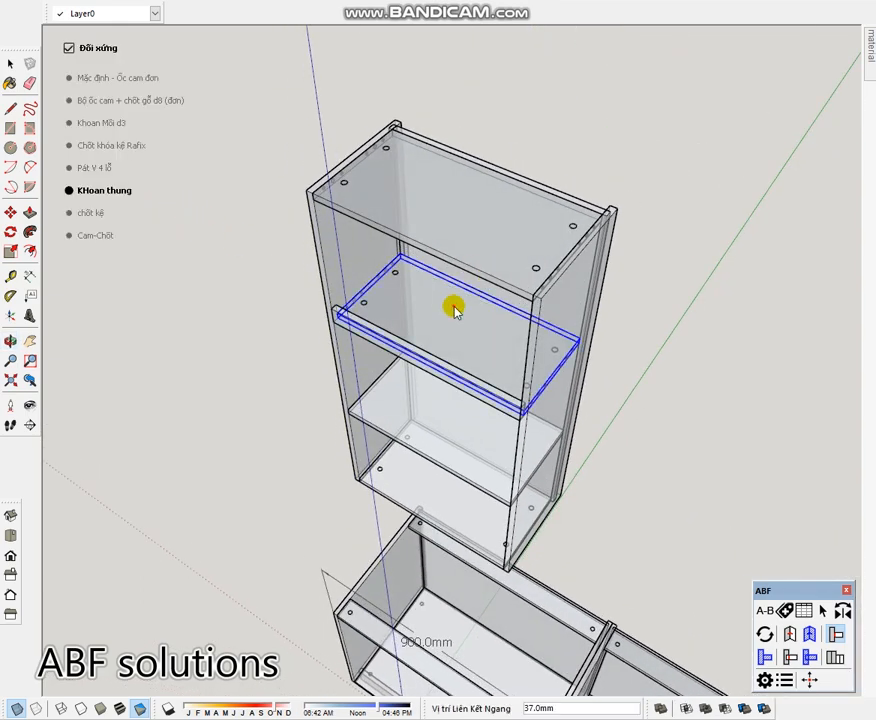
left_click(453, 307)
scroll(393, 278, "up", 4)
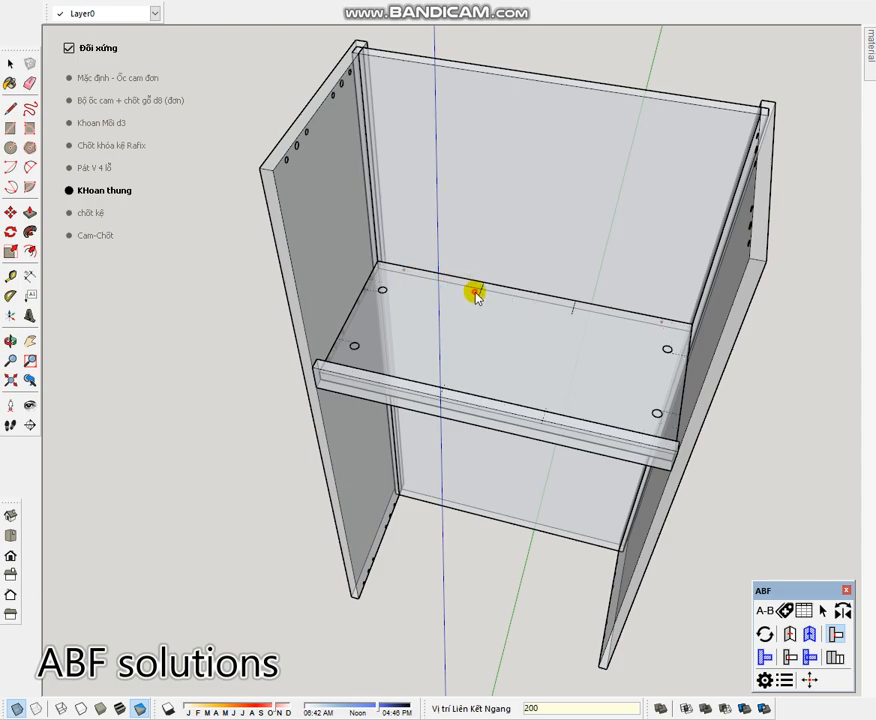
left_click(697, 342)
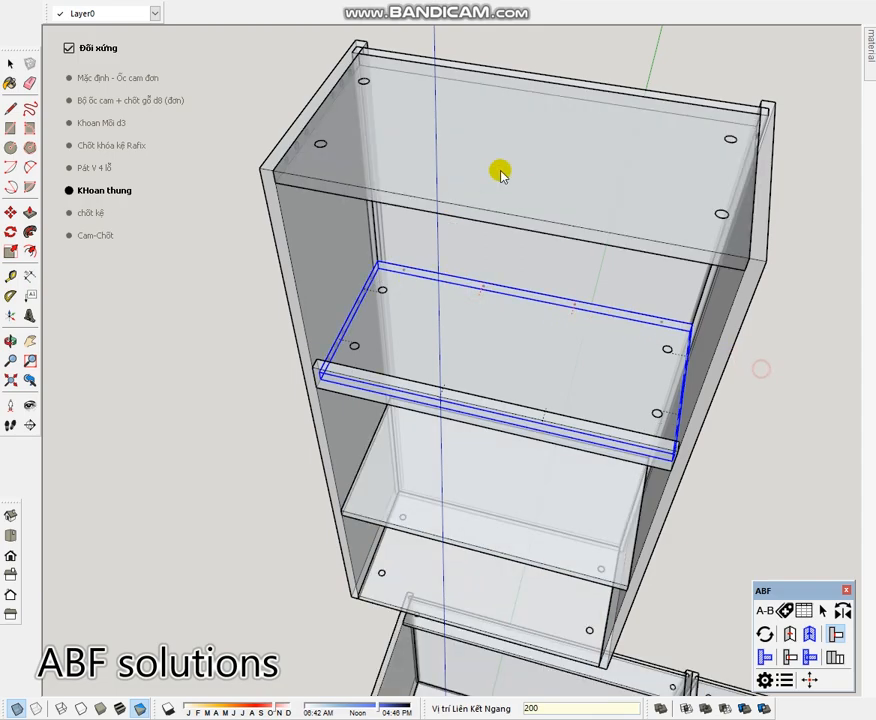
Add symmetric "KHoan thung" holes at 200 mm where the wall cabinet's top and bottom panels meet the back panel
left_click(417, 122)
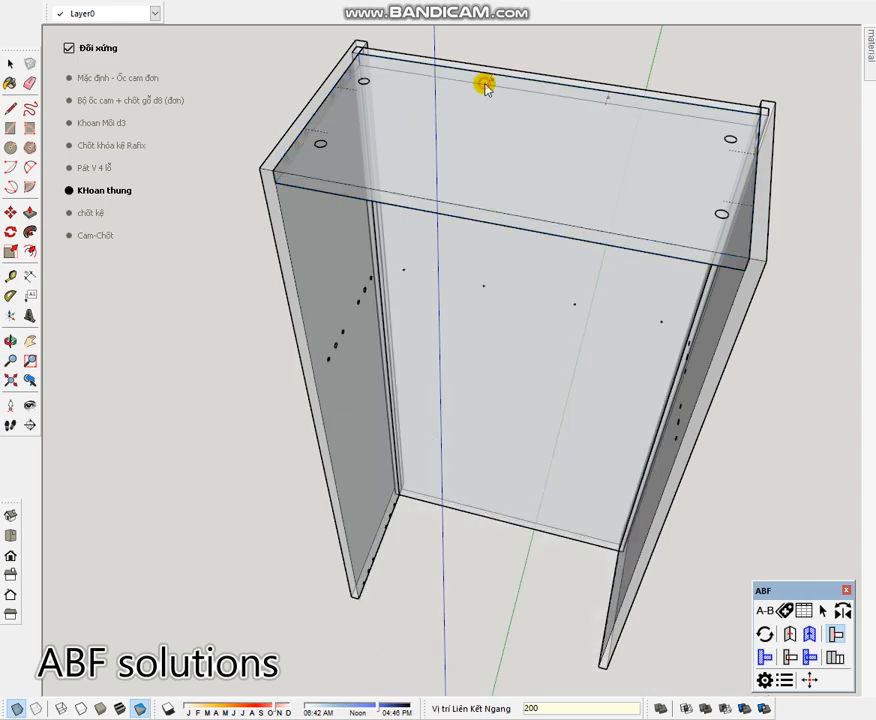
left_click(755, 430)
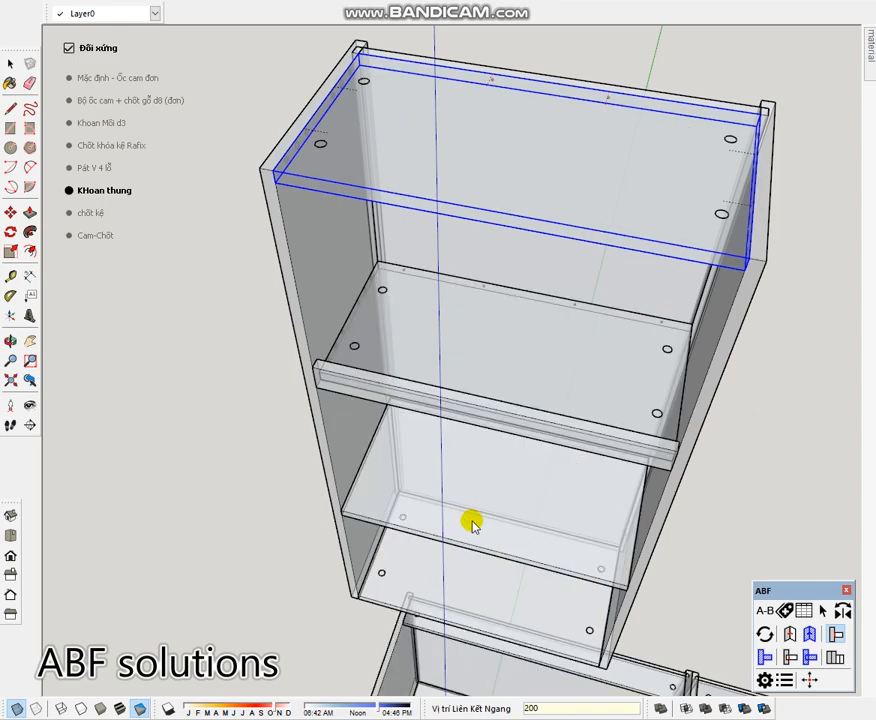
left_click(471, 578)
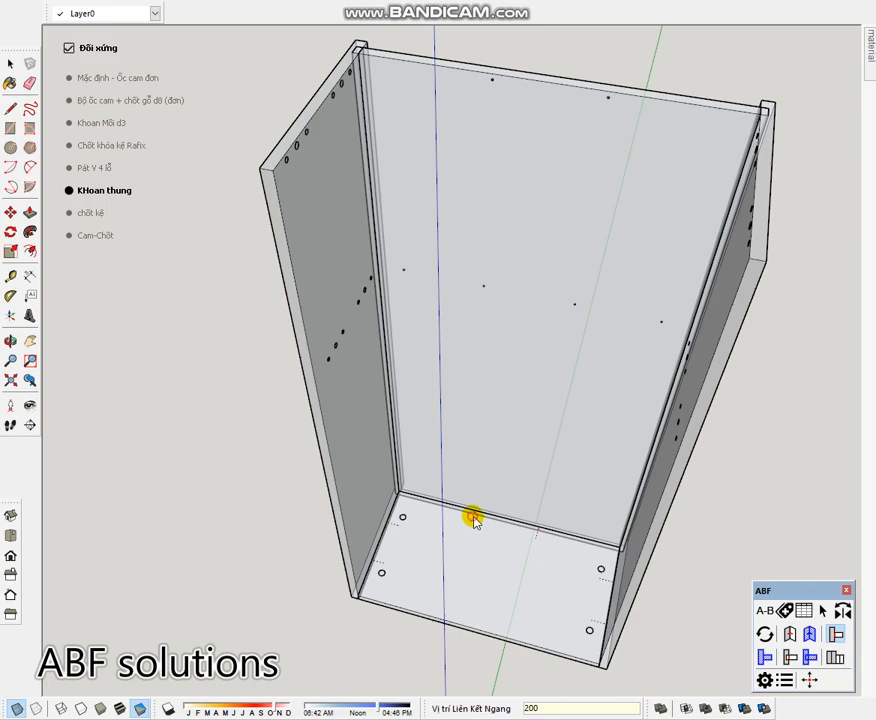
left_click(723, 551)
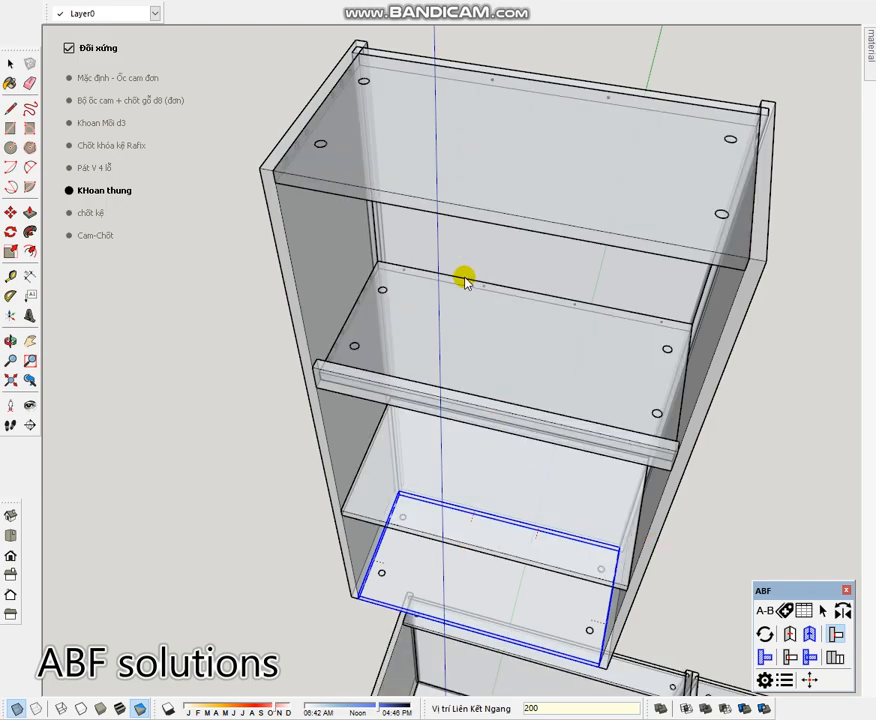
Add a second set of "KHoan thung" holes at 50 mm joining the top and bottom panels to the back panel
left_click(481, 160)
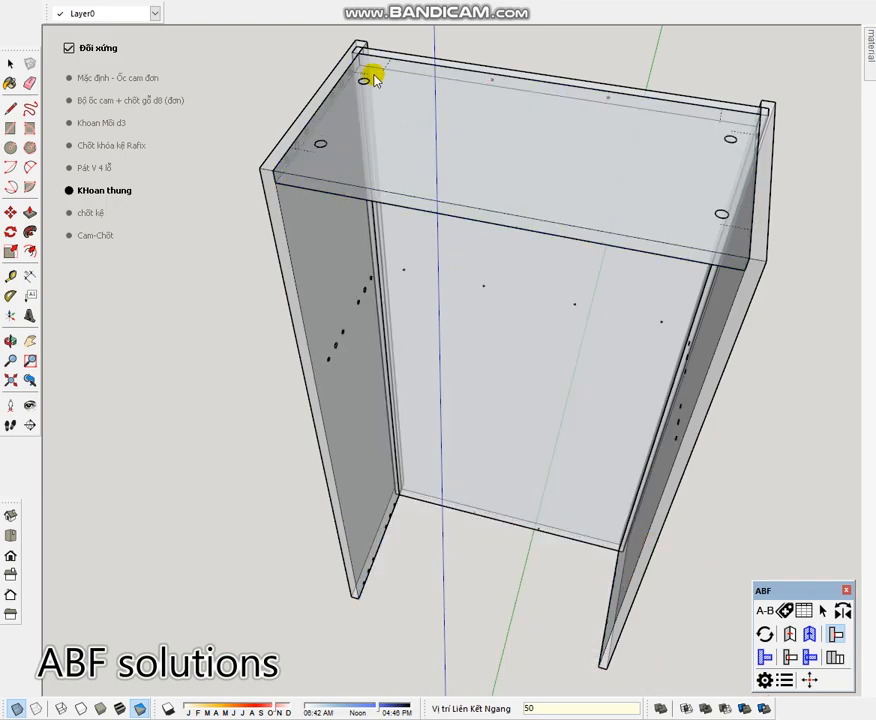
left_click(745, 420)
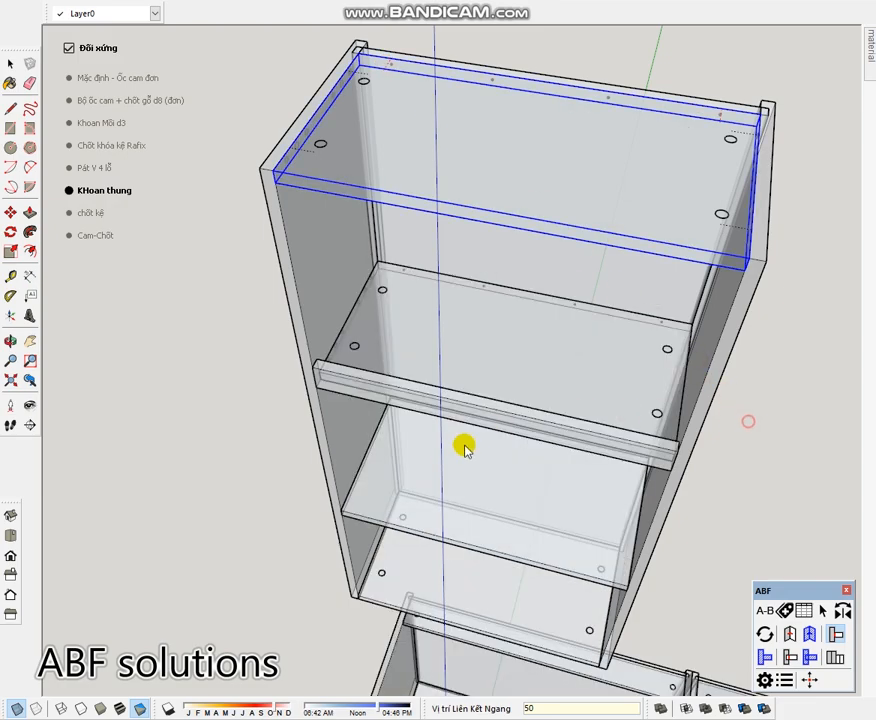
left_click(433, 575)
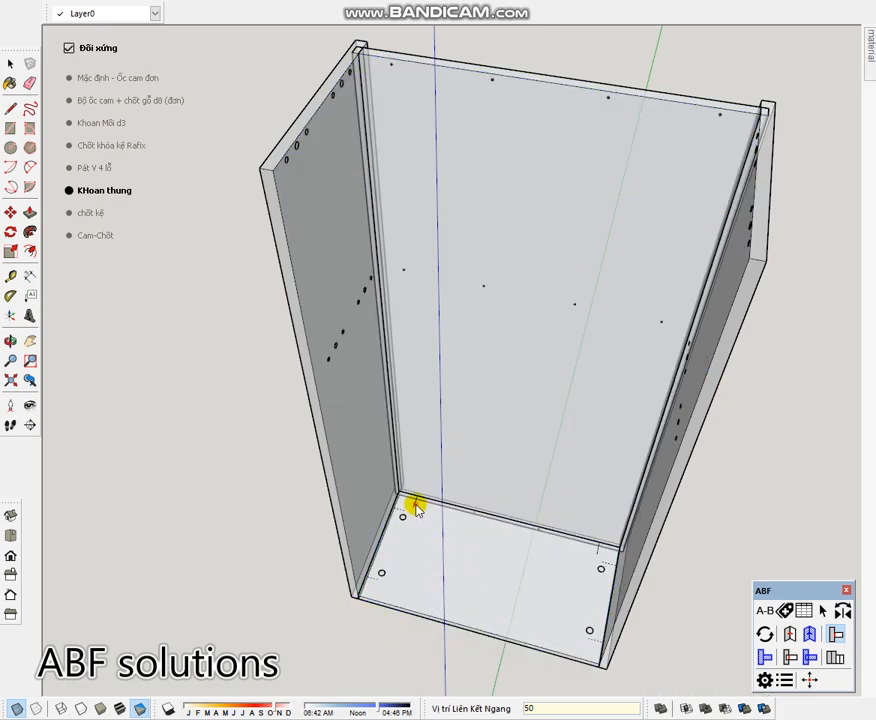
left_click(717, 553)
Add symmetric "chốt kệ" shelf pin holes at 37 mm on both side panels beneath the loose lower shelf
middle_click_drag(631, 558, 630, 397)
middle_click_drag(549, 508, 556, 482)
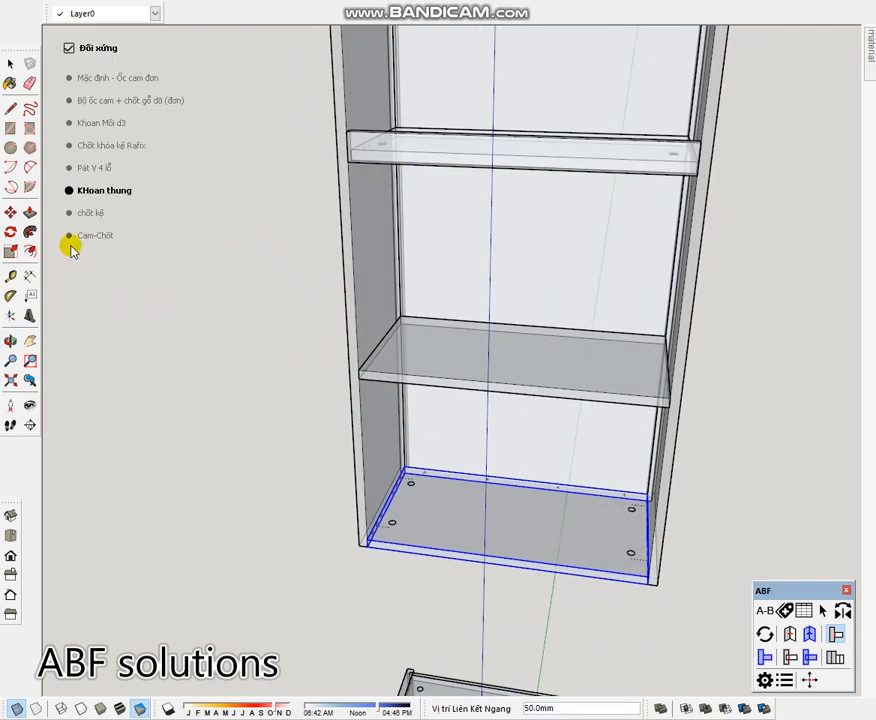
left_click(427, 358)
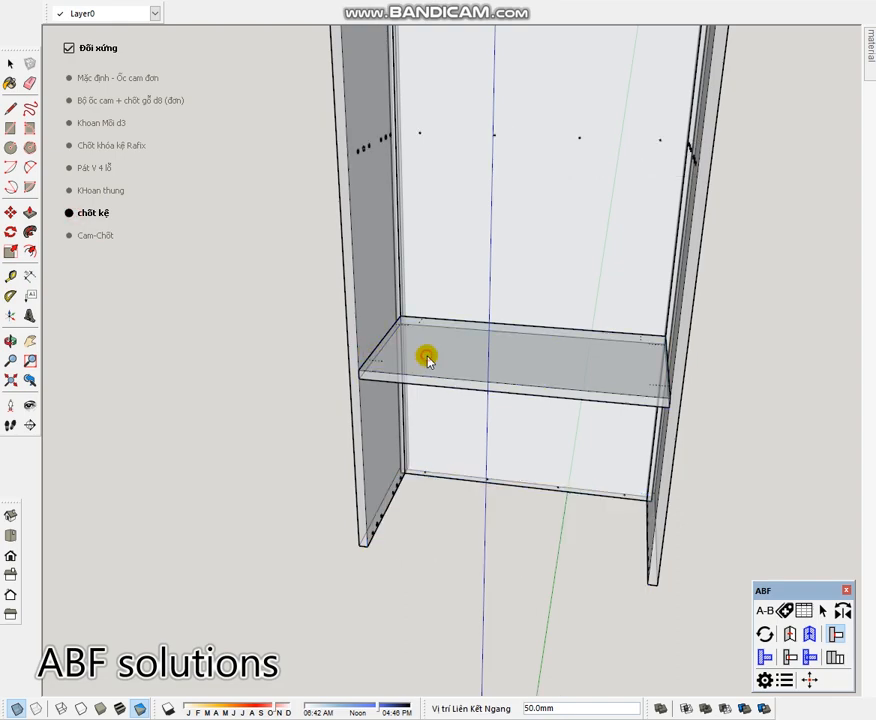
middle_click_drag(427, 358, 368, 293)
scroll(341, 345, "up", 3)
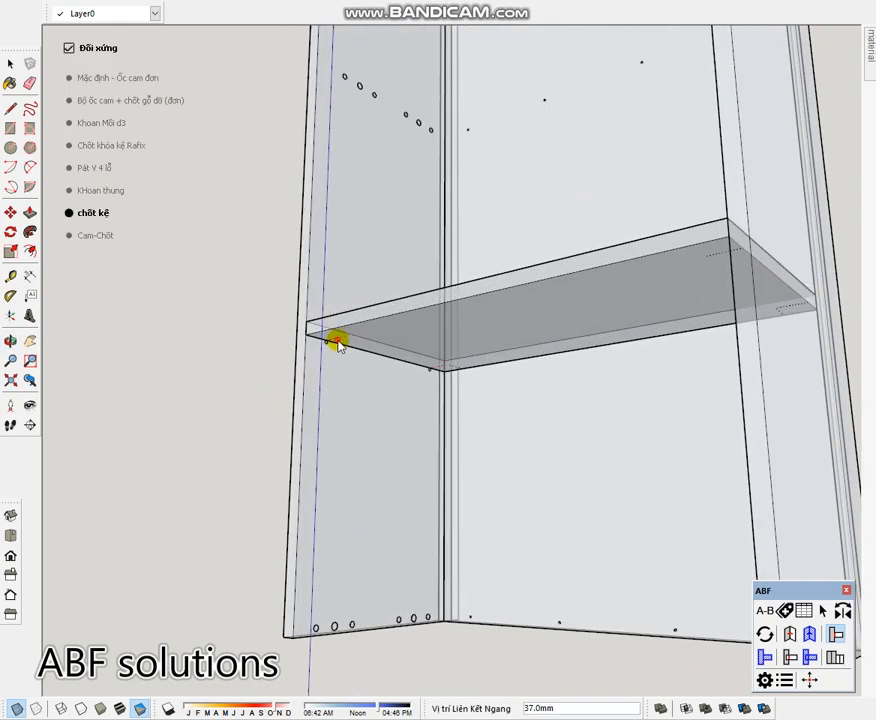
middle_click_drag(485, 355, 736, 350)
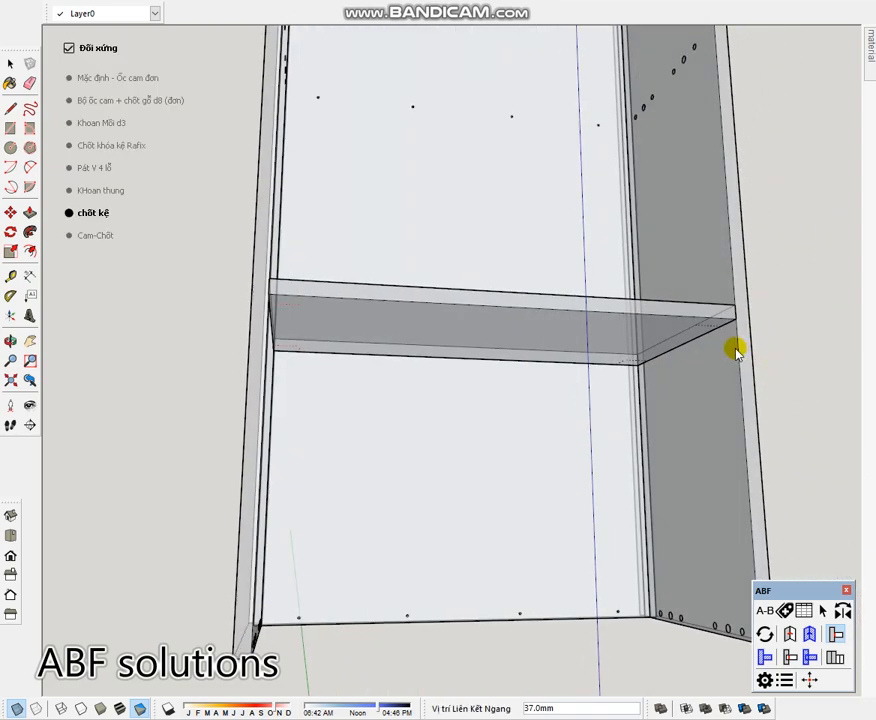
scroll(530, 328, "down", 3)
left_click(524, 326)
Open the wall cabinet group and hide the loose lower shelf to expose its pin holes
middle_click_drag(592, 303, 315, 381)
double_click(458, 322)
left_click(428, 319)
key("Delete")
Copy the left side panel's two shelf pin holes upward as an array of five copies
left_click(328, 354)
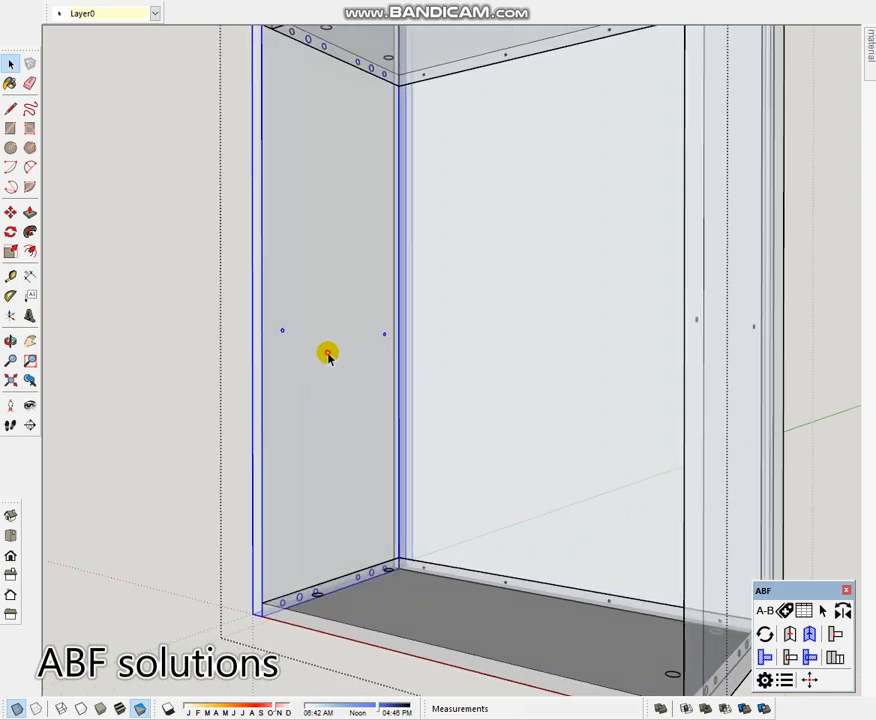
left_click_drag(278, 309, 381, 363)
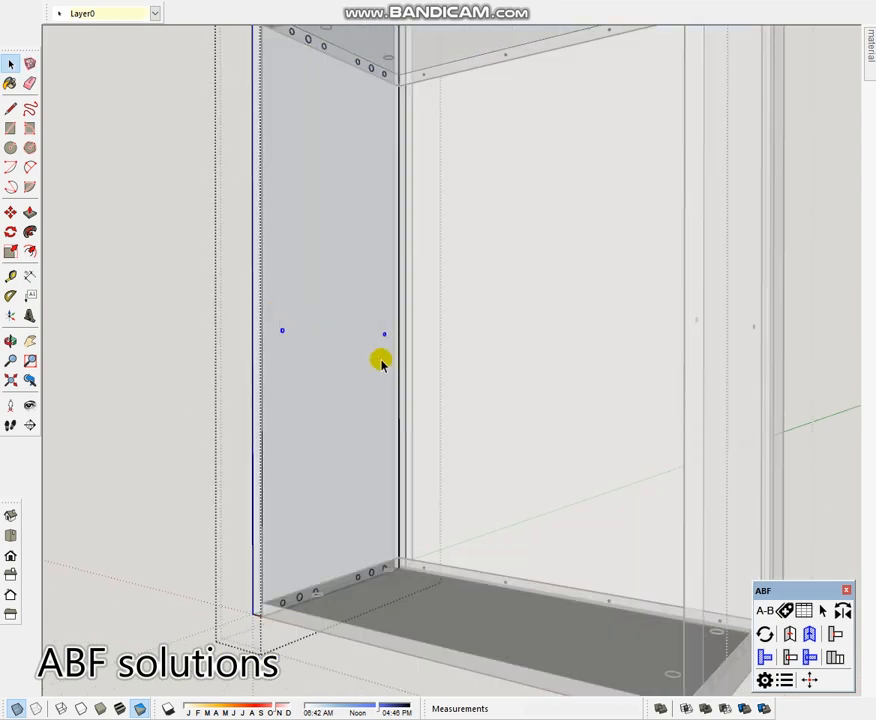
key("m")
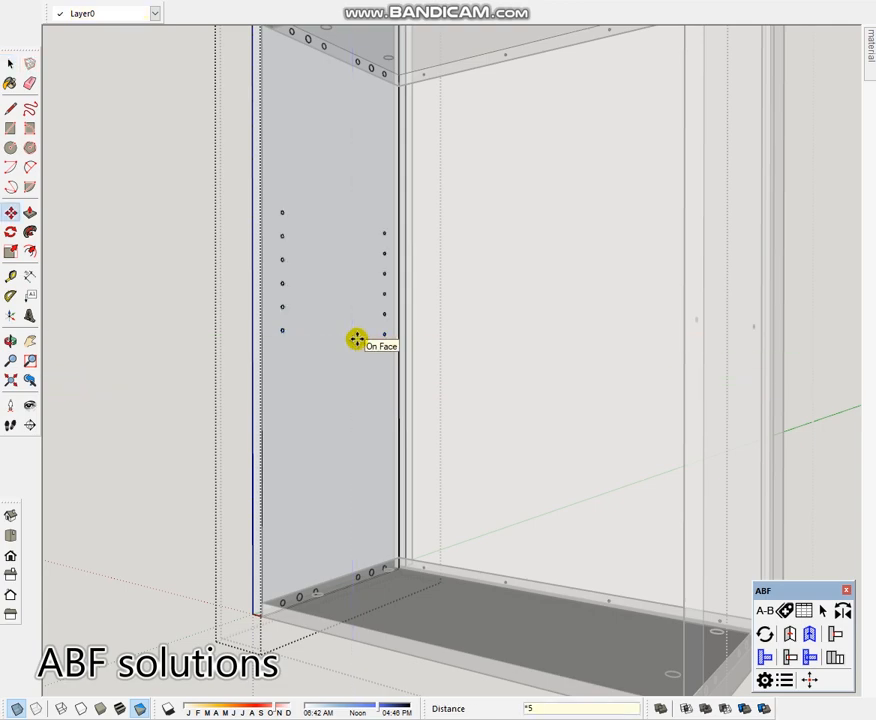
key("space")
Copy the left side panel's original pair of pin holes downward as an array of three copies
left_click_drag(276, 321, 390, 368)
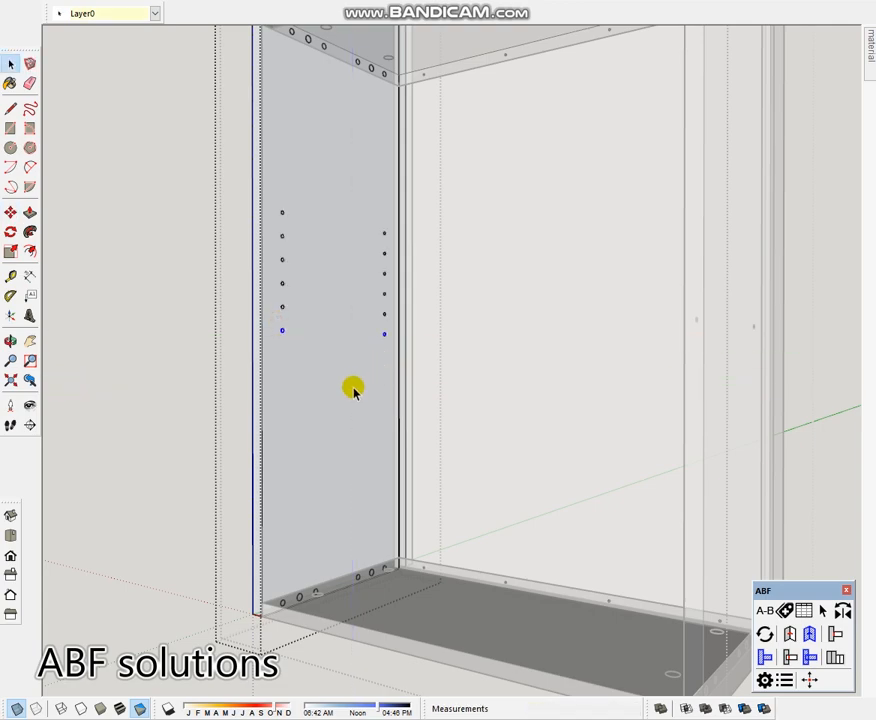
key("m")
left_click(346, 368)
left_click(340, 390)
type("*3")
key("Return")
key("space")
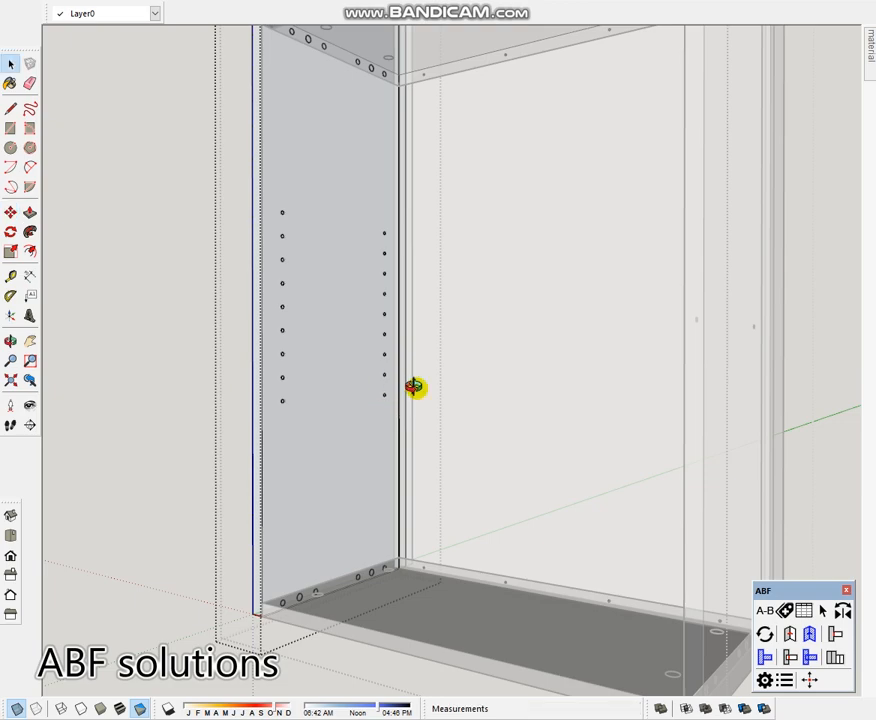
Copy the right side panel's two shelf pin holes upward five times at 32 mm spacing
middle_click_drag(413, 387, 737, 360)
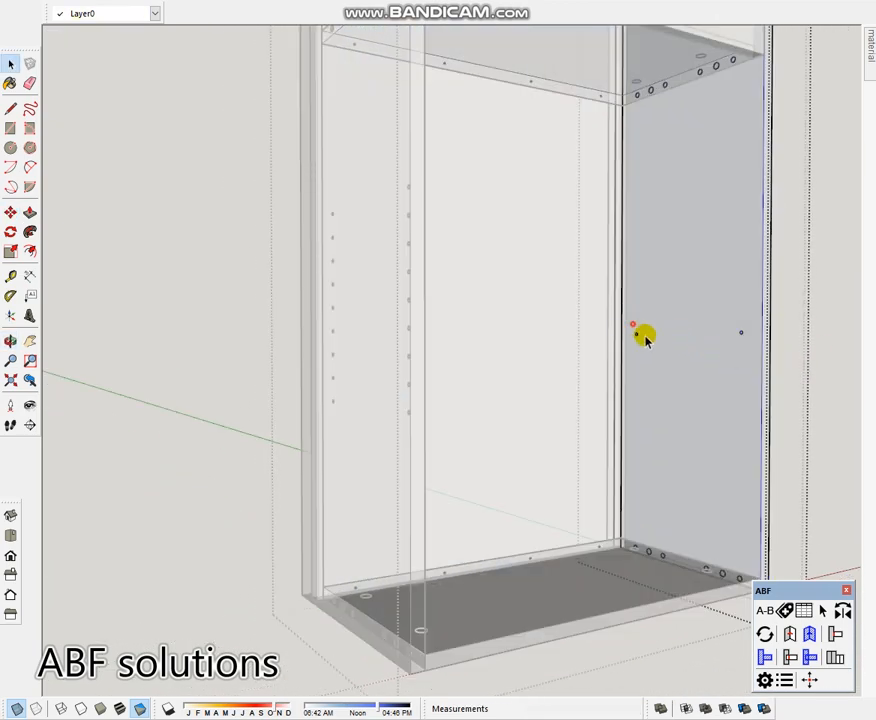
left_click(635, 330)
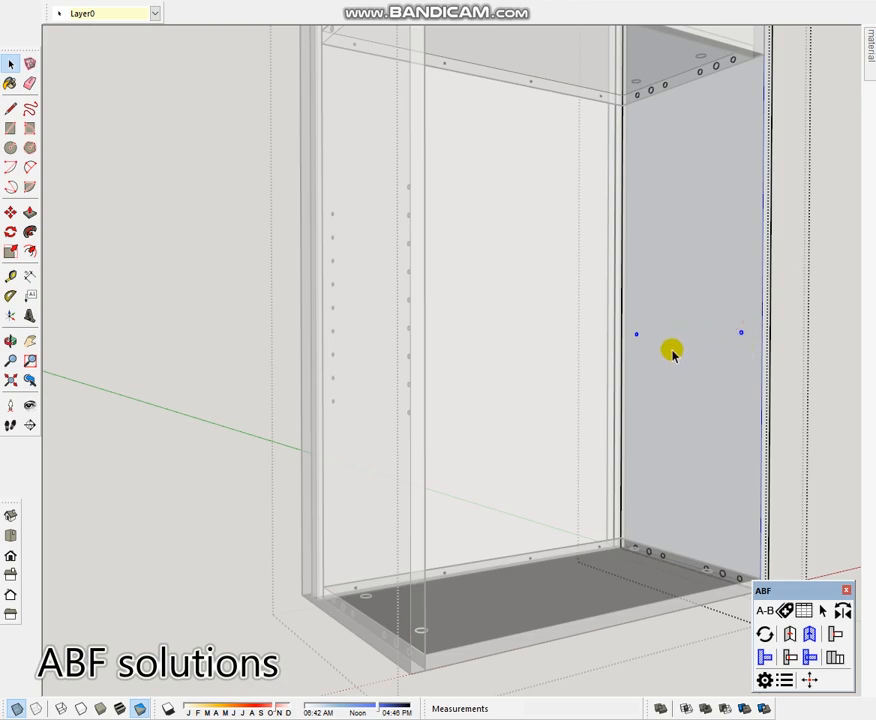
key("m")
key("ctrl")
left_click(669, 354)
type("32")
key("Return")
type("*5")
key("Return")
key("space")
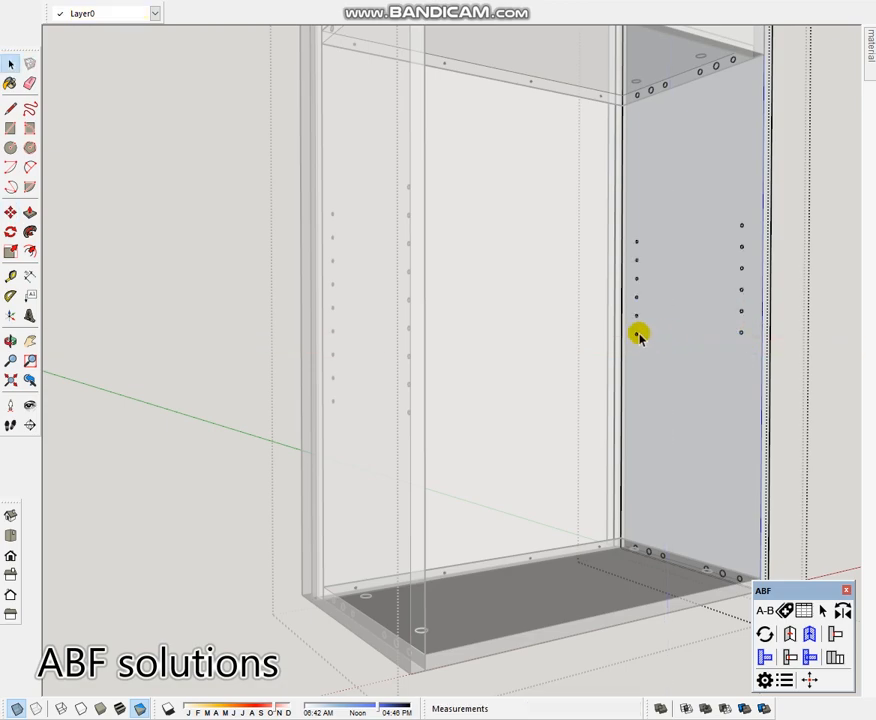
Copy the right side panel's original pair of pin holes downward three times at 32 mm spacing
left_click(741, 334, "ctrl")
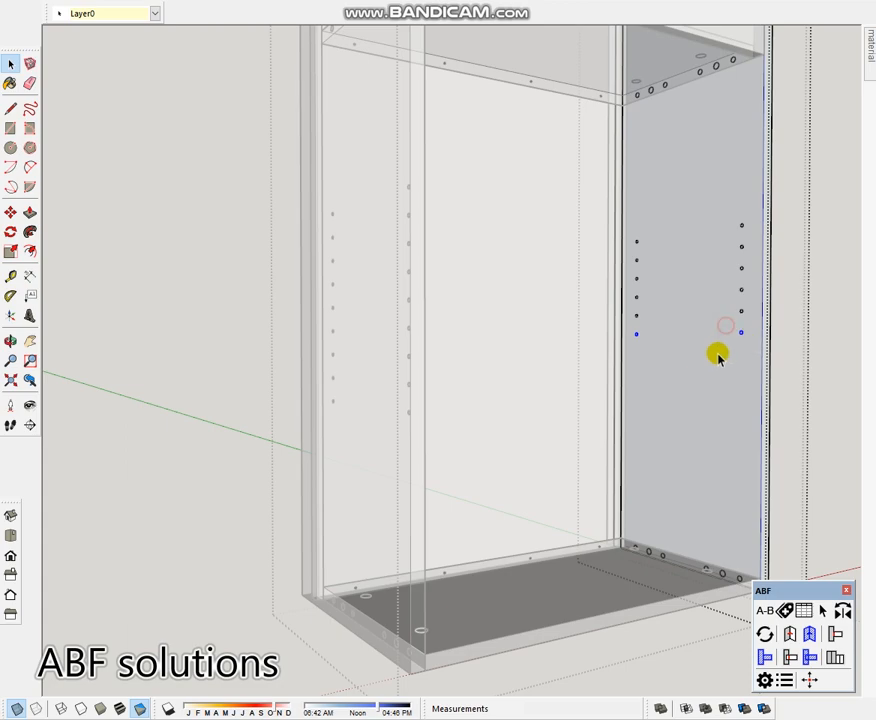
key("ctrl")
left_click(662, 352)
type("32")
key("Return")
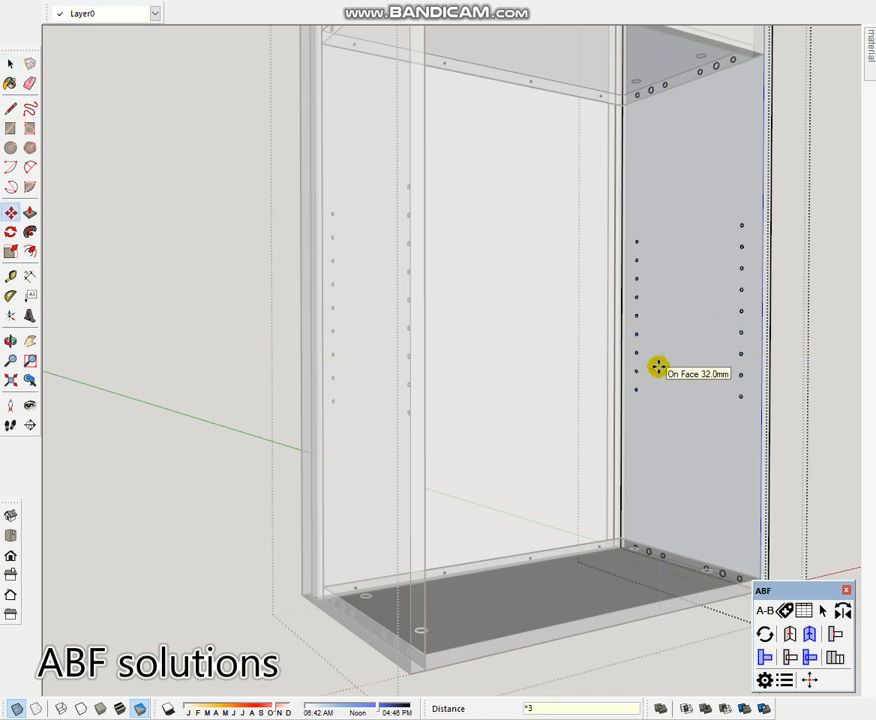
type("*3")
key("Return")
Bring the hidden lower shelf back and close the side panel and wall cabinet groups
key("o")
middle_click_drag(700, 365, 717, 416)
left_click(194, 388)
scroll(619, 400, "down", 3)
middle_click_drag(619, 400, 572, 235)
scroll(562, 210, "up", 1)
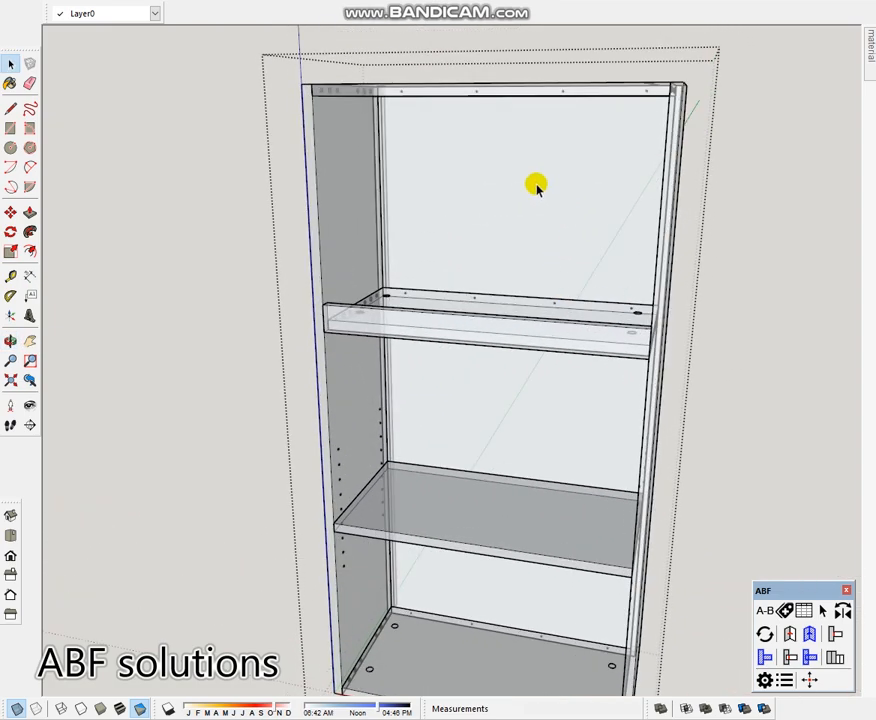
scroll(537, 196, "down", 1)
middle_click_drag(537, 197, 588, 258)
left_click(740, 273)
scroll(614, 275, "down", 2)
middle_click_drag(583, 325, 428, 297)
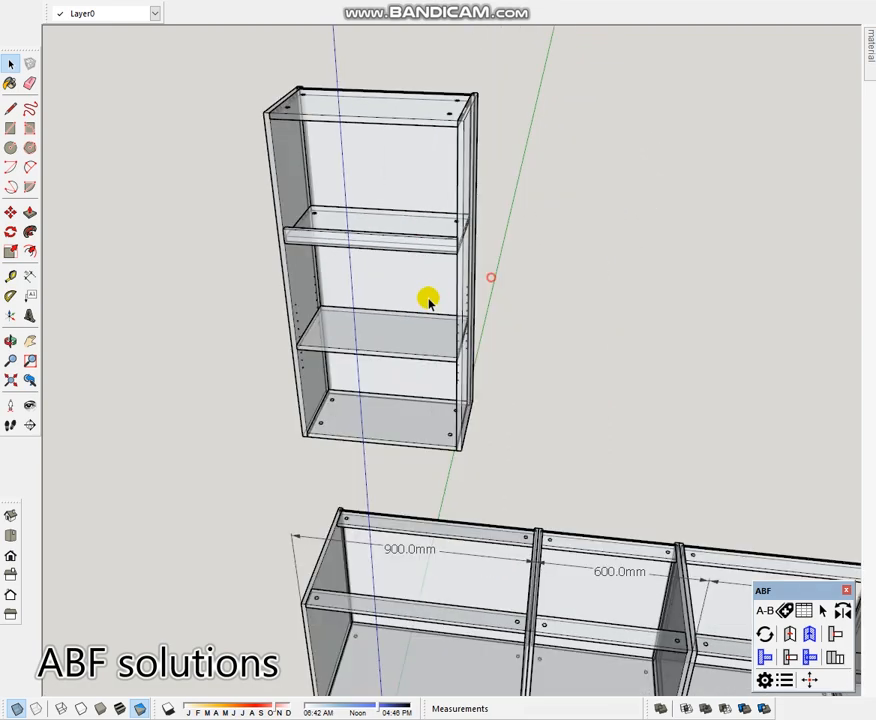
Copy the complete wall cabinet along the red axis to the left of the original, leaving a gap
left_click(368, 283)
key("m")
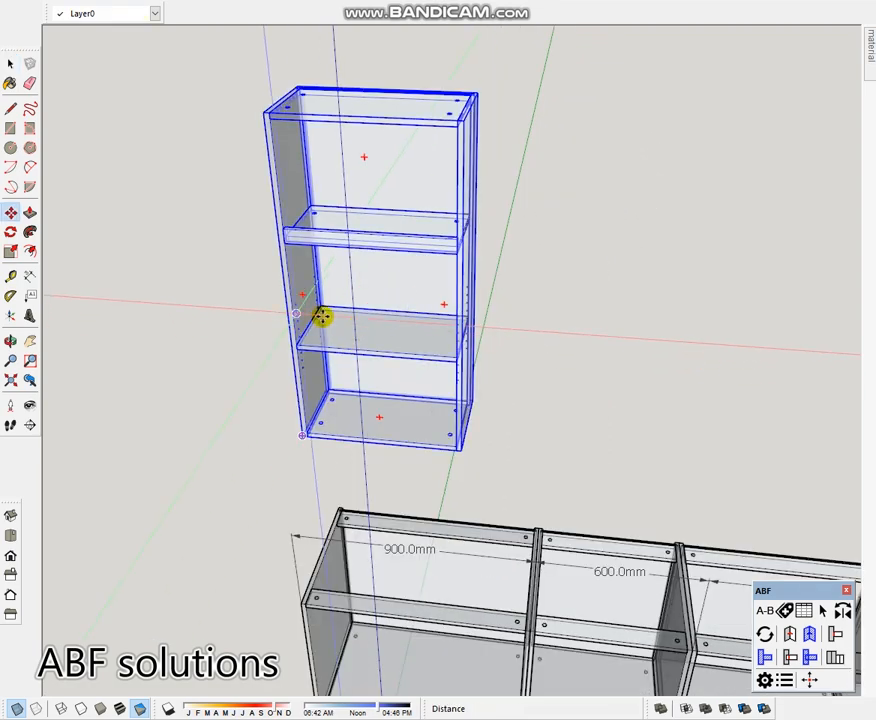
left_click(462, 308)
key("ctrl")
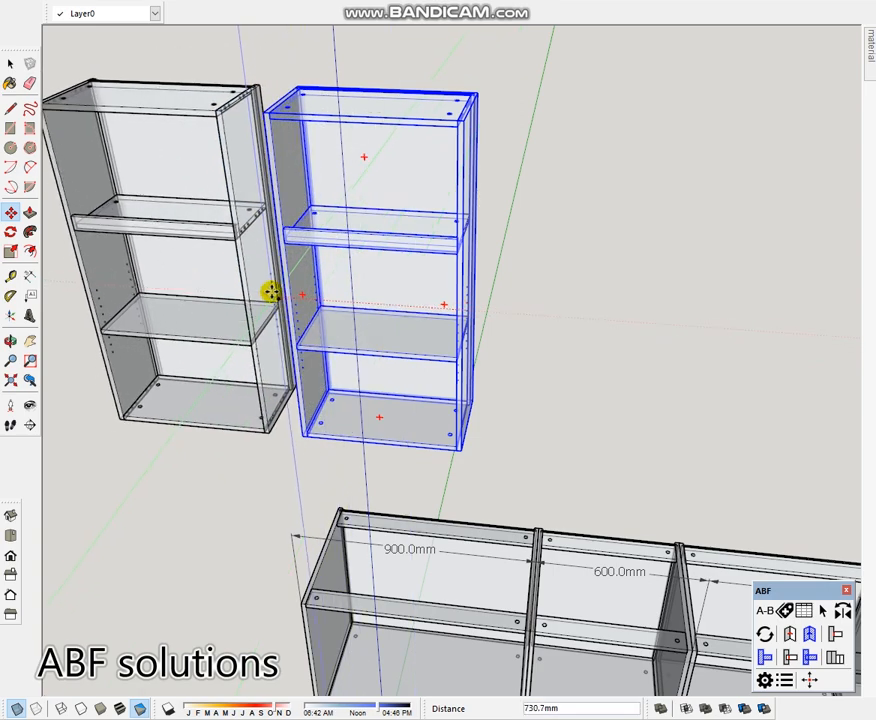
left_click(241, 296)
key("space")
Draw a rectangle tracing the front rail's end against the right side panel of the right wall cabinet
left_click(458, 318)
middle_click_drag(458, 318, 444, 200)
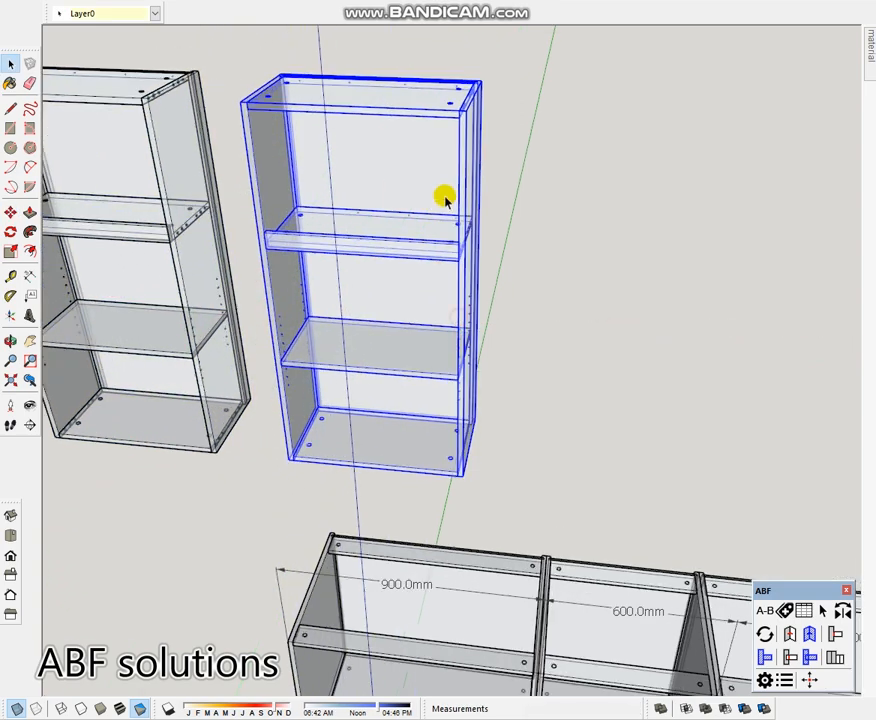
left_click(517, 255)
scroll(430, 255, "up", 6)
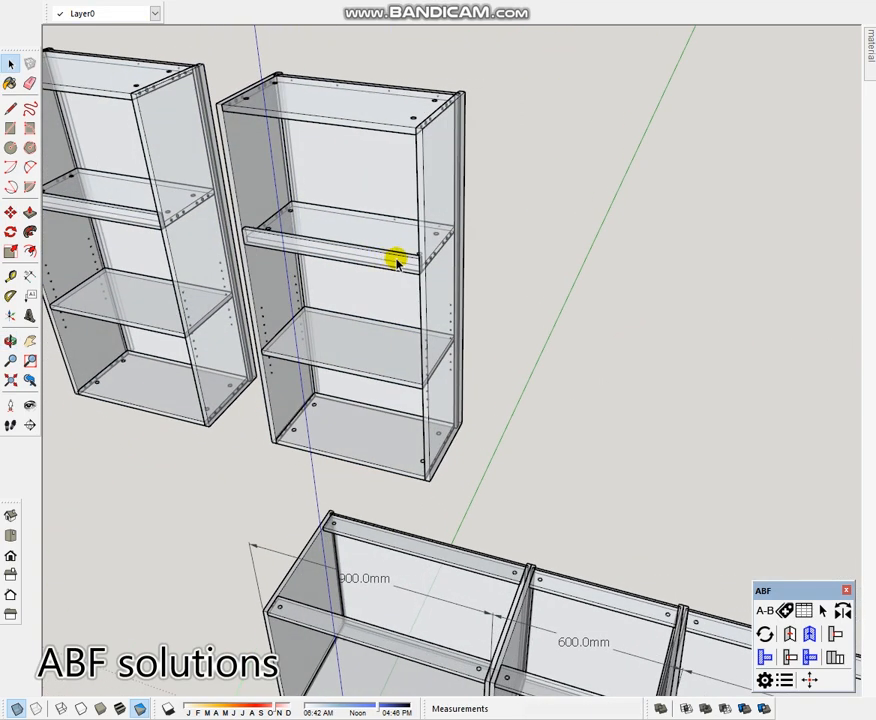
scroll(430, 264, "up", 6)
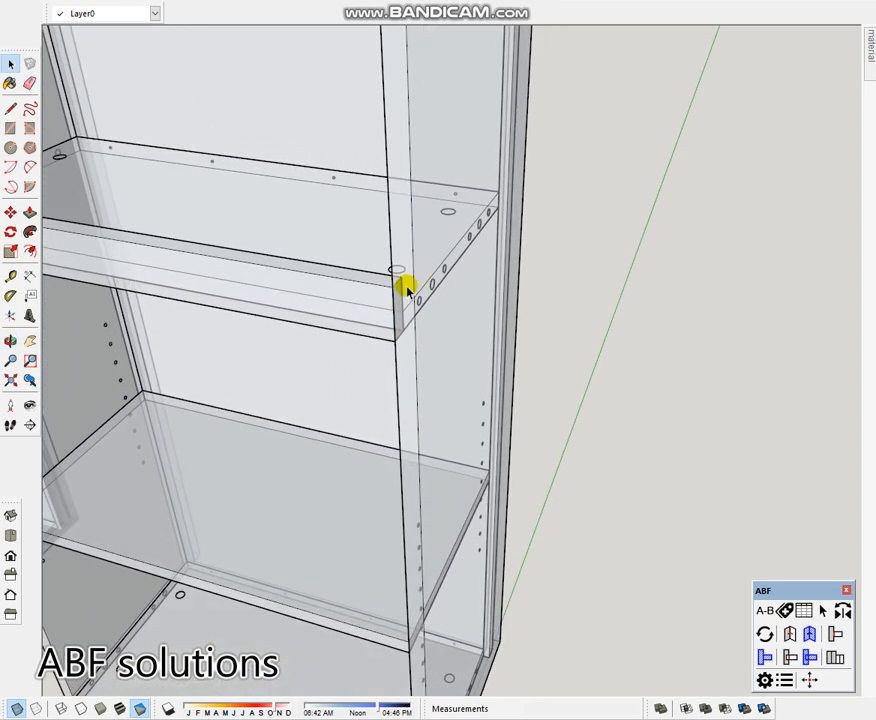
left_click(403, 290)
double_click(403, 282)
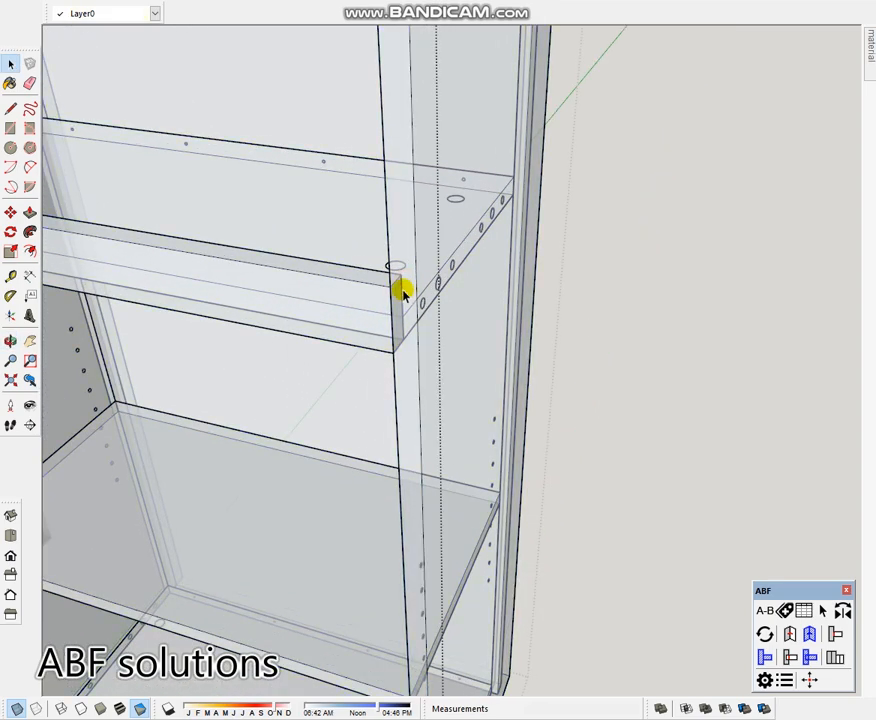
key("r")
left_click(391, 287)
left_click(403, 340)
key("space")
Move the rectangle's upper edge slightly above the front rail to leave clearance
key("m")
left_click(395, 280)
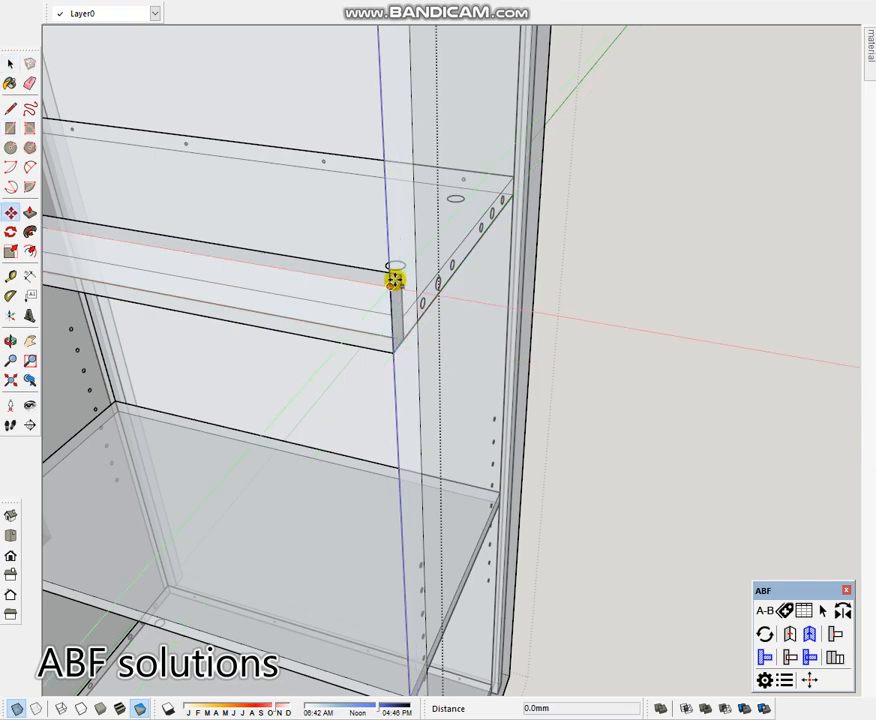
middle_click_drag(395, 231, 471, 287)
left_click(381, 289)
key("space")
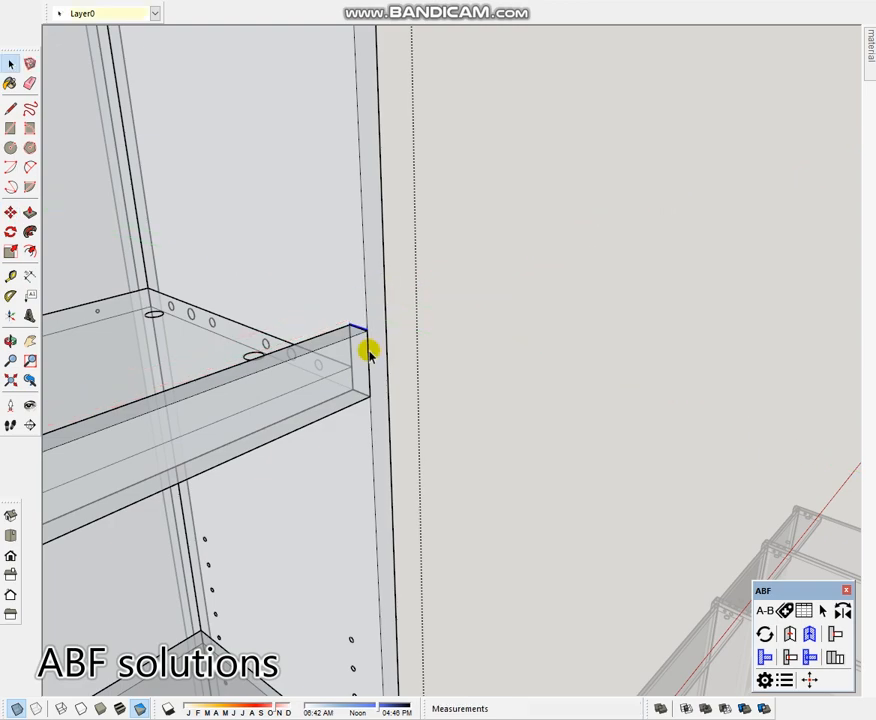
Transfer the rectangle in place into the right side panel and push it through the full thickness to cut a notch
scroll(364, 348, "up", 2)
key("ctrl+x")
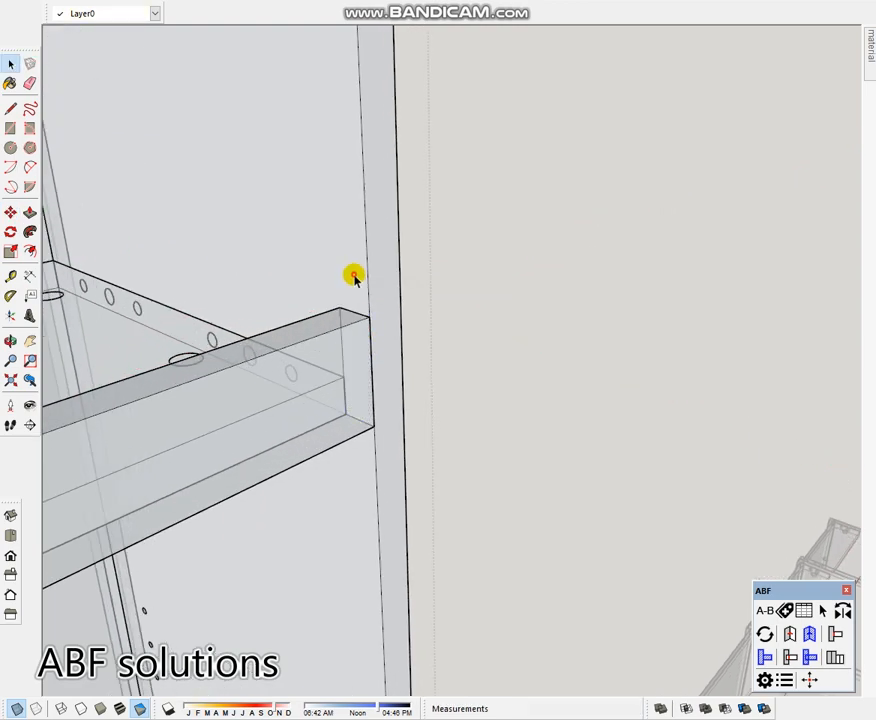
double_click(355, 279)
key("ctrl+shift+v")
key("p")
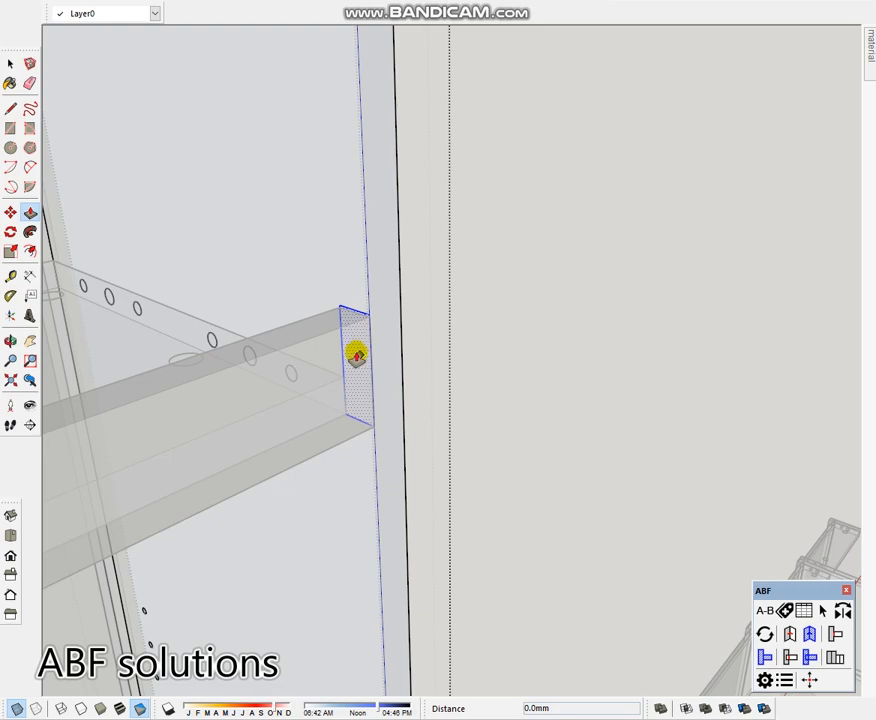
left_click(355, 350)
left_click(400, 312)
key("space")
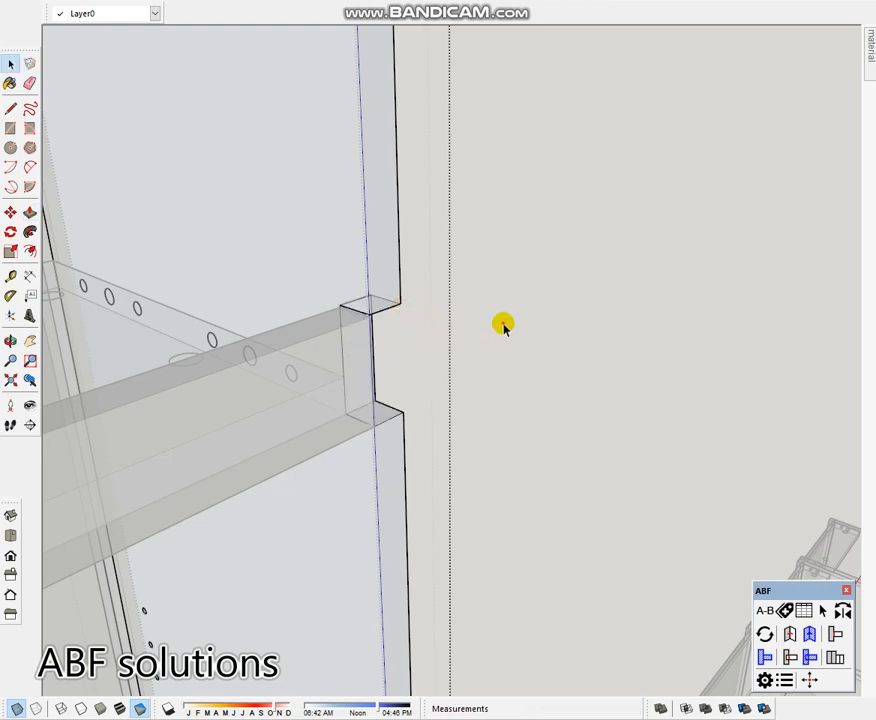
left_click(502, 323)
Extend the front rail's right end through the notch to the outer face of the side panel
left_click(353, 365)
middle_click_drag(424, 357, 355, 353)
double_click(355, 353)
key("p")
left_click(354, 354)
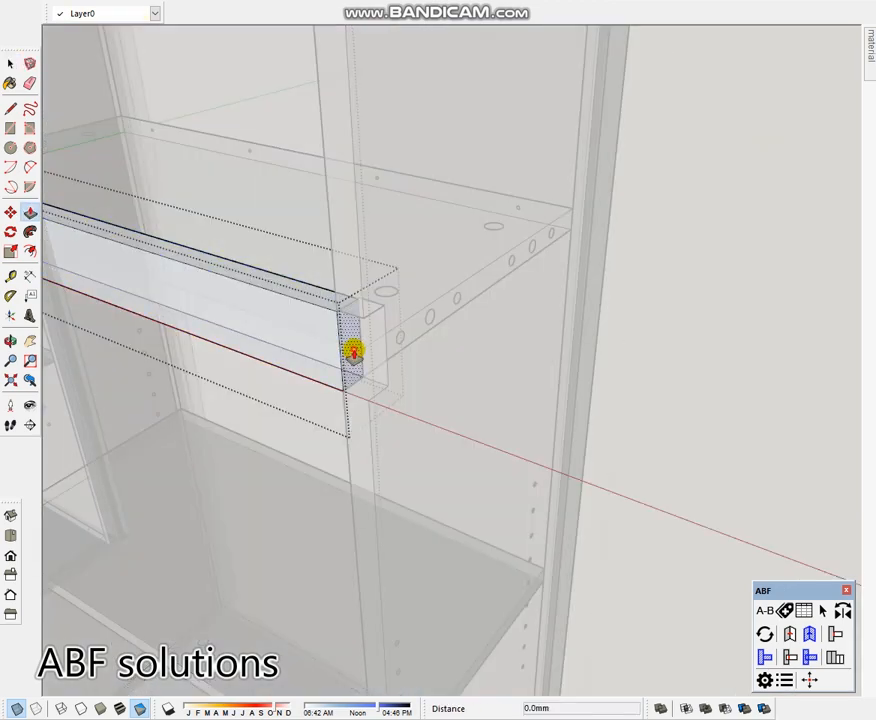
left_click(391, 312)
Push the lower face of the side panel's notch 1 mm away from the rail and close the cabinet groups
middle_click_drag(651, 415, 520, 579)
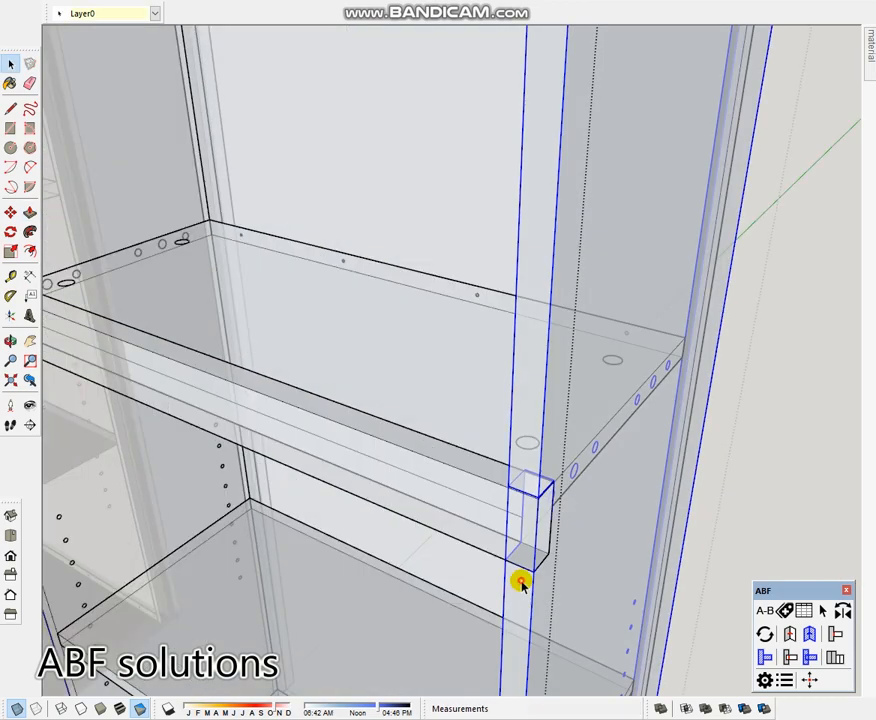
left_click(522, 560)
type("1")
key("Return")
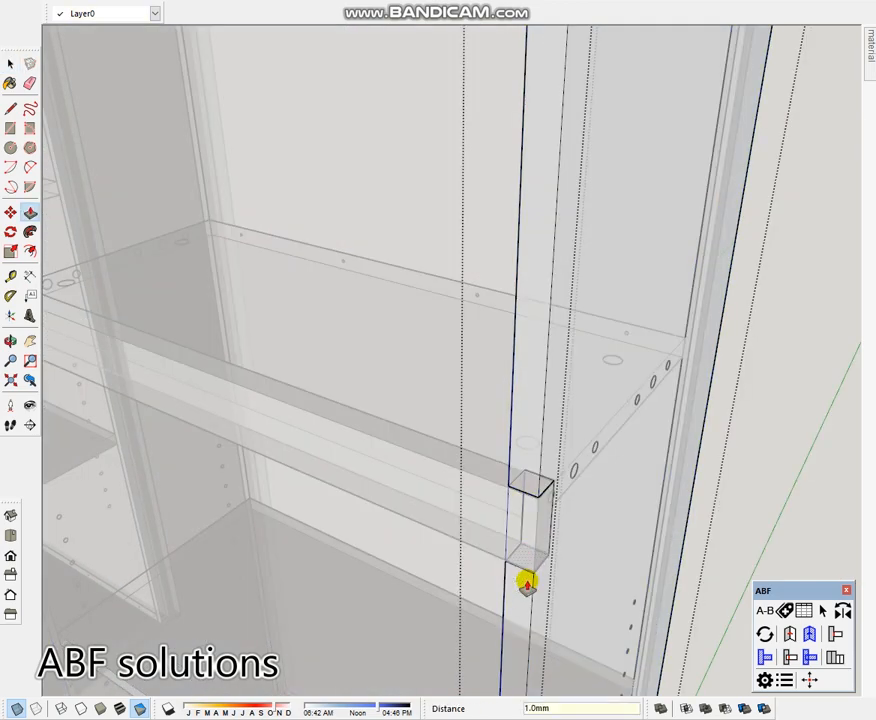
key("space")
left_click(774, 488)
scroll(735, 497, "down", 5)
middle_click_drag(596, 494, 716, 468, "shift")
left_click(191, 592)
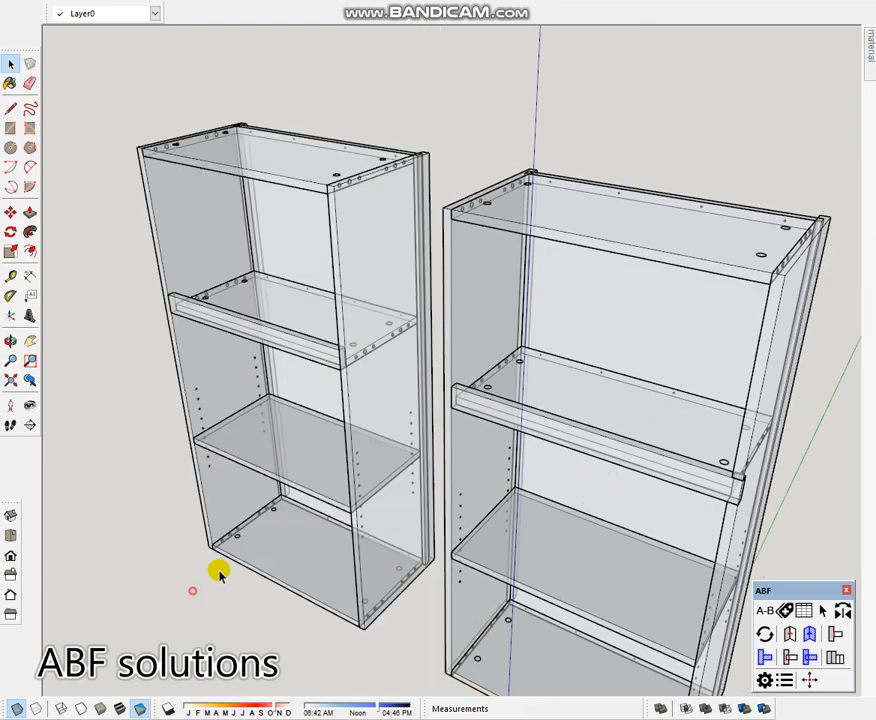
In wireframe display, stretch the right wall cabinet 300 mm wider along the red axis by moving the points of its right side
middle_click_drag(253, 592, 371, 612, "shift")
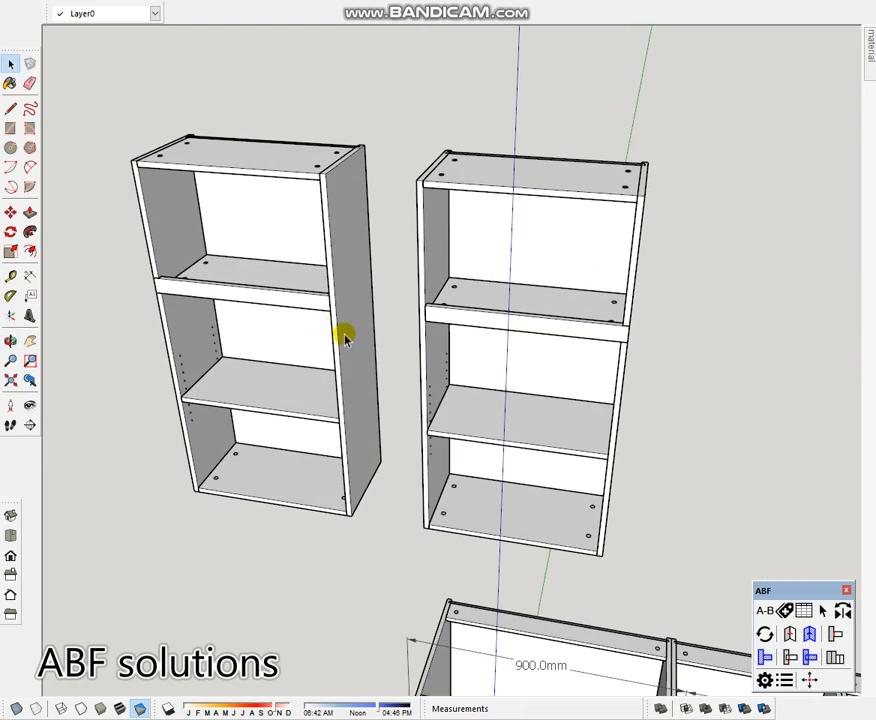
middle_click_drag(346, 336, 442, 295)
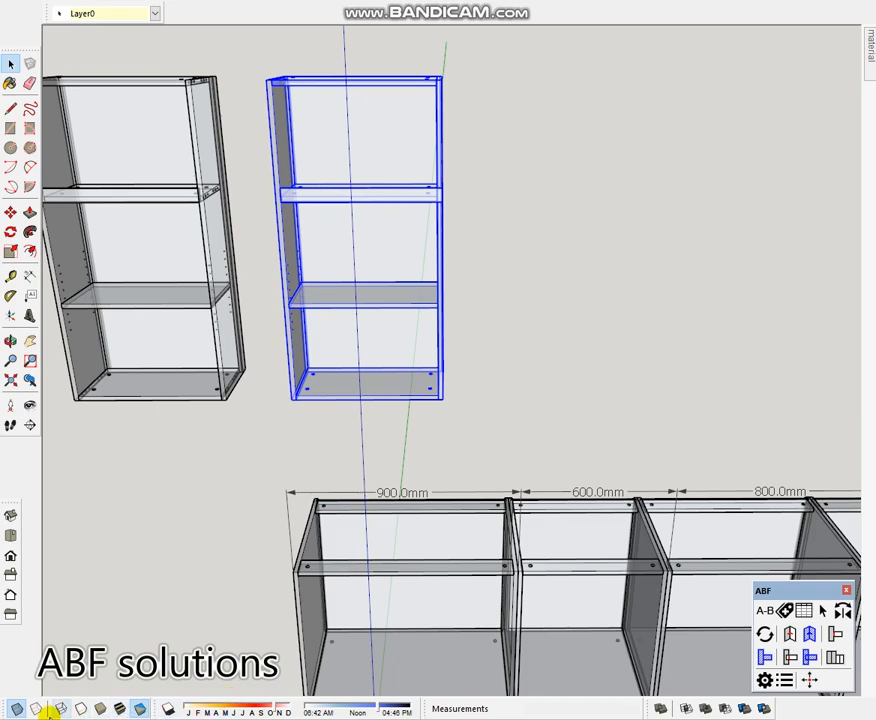
left_click(60, 708)
left_click(482, 480)
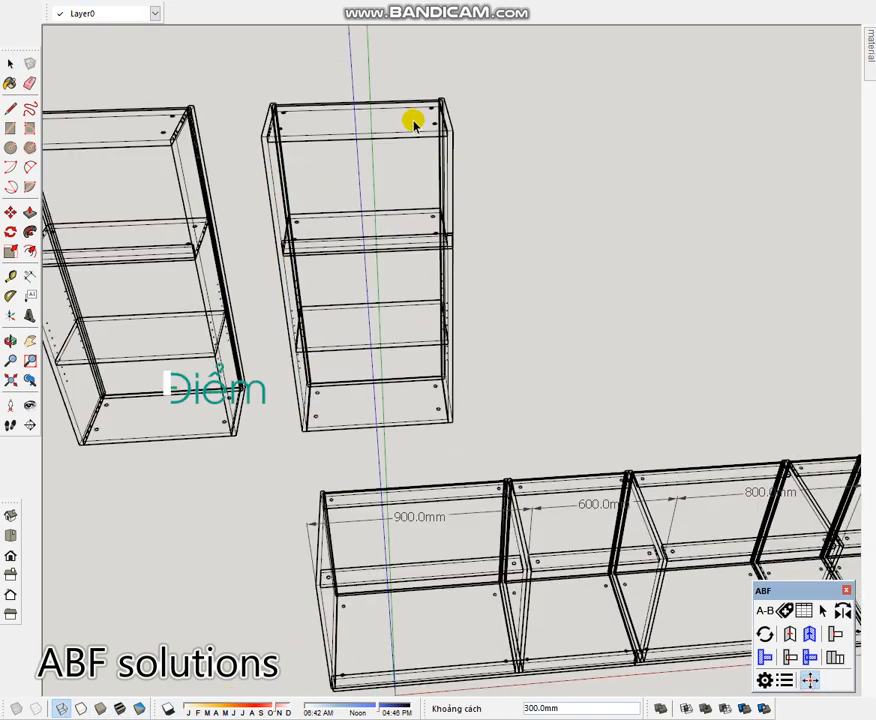
middle_click_drag(420, 124, 380, 72)
left_click_drag(380, 72, 500, 426)
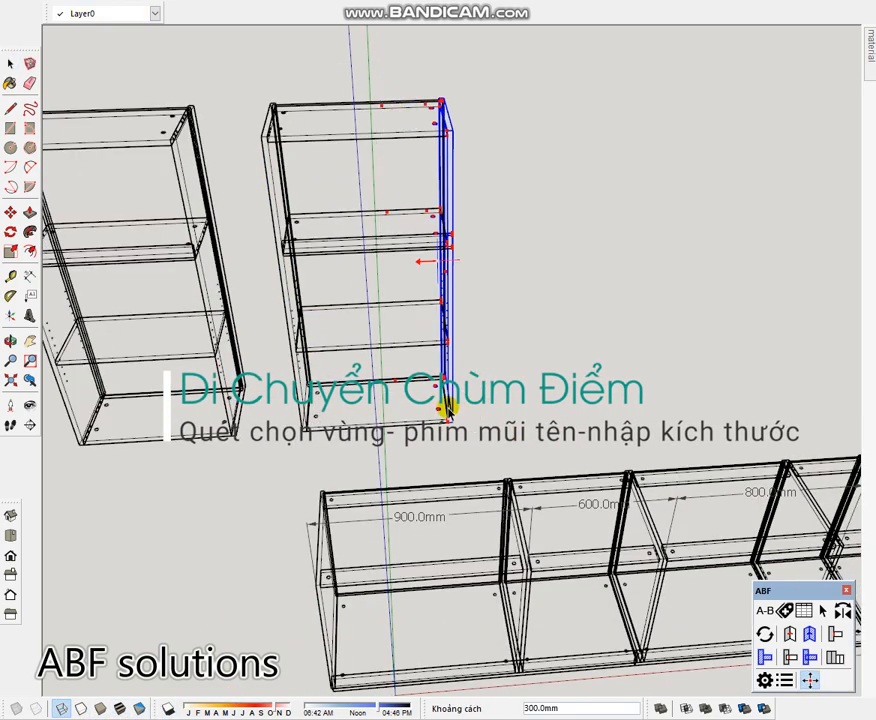
middle_click_drag(455, 350, 446, 376)
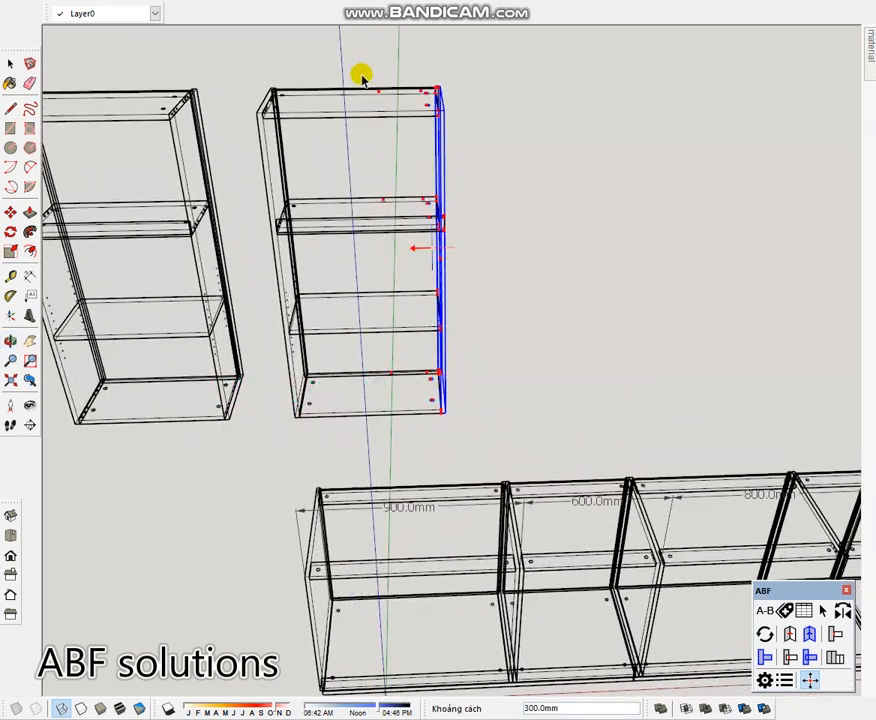
left_click_drag(362, 68, 477, 438)
type("300")
key("Return")
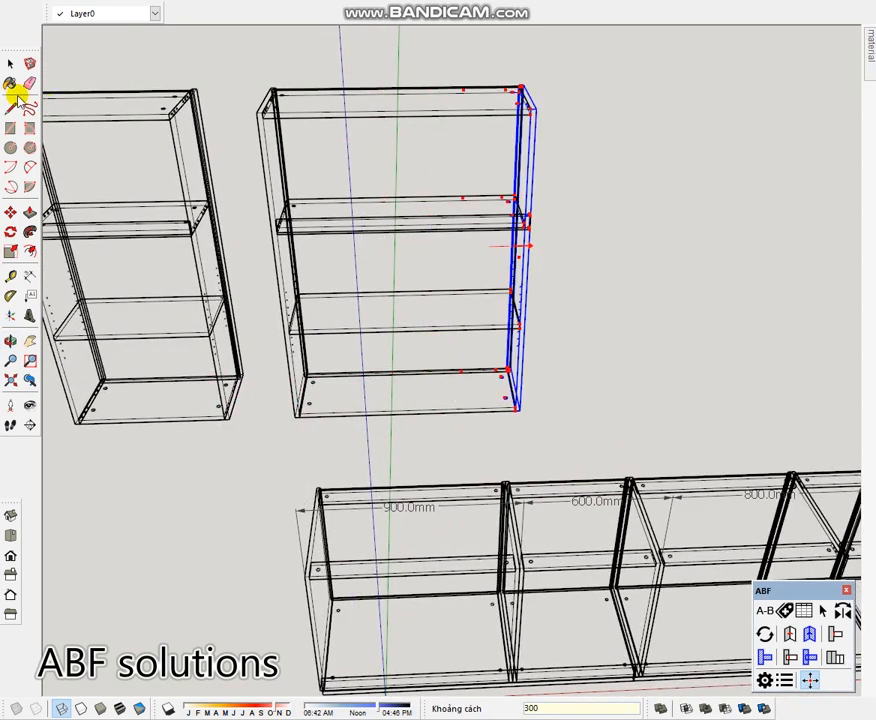
Copy the left wall cabinet along the red axis so it sits flush against the widened cabinet's right side
left_click(9, 64)
left_click(133, 117)
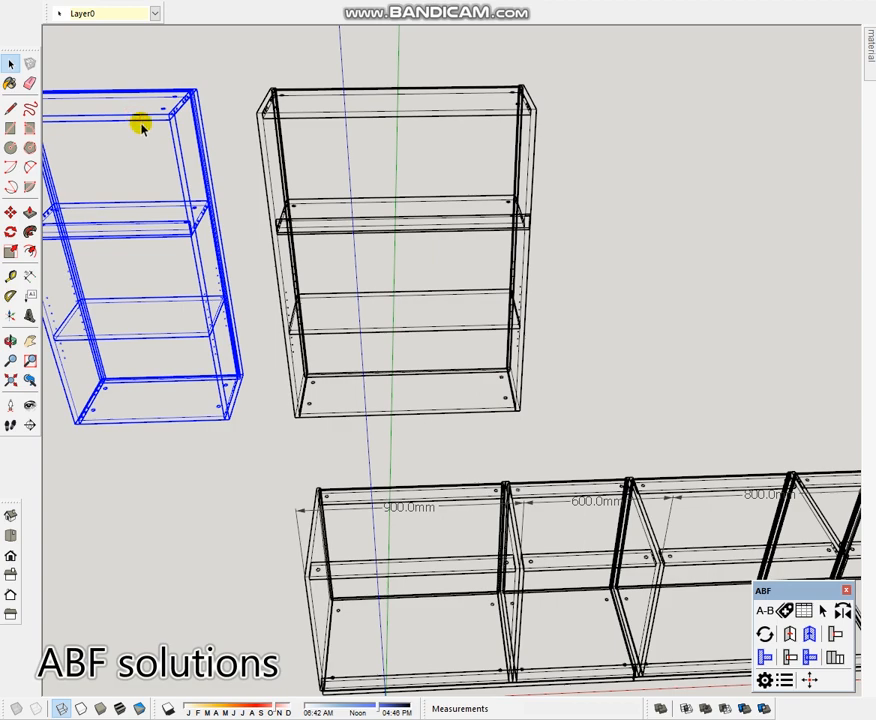
middle_click_drag(141, 127, 248, 137, "shift")
key("m")
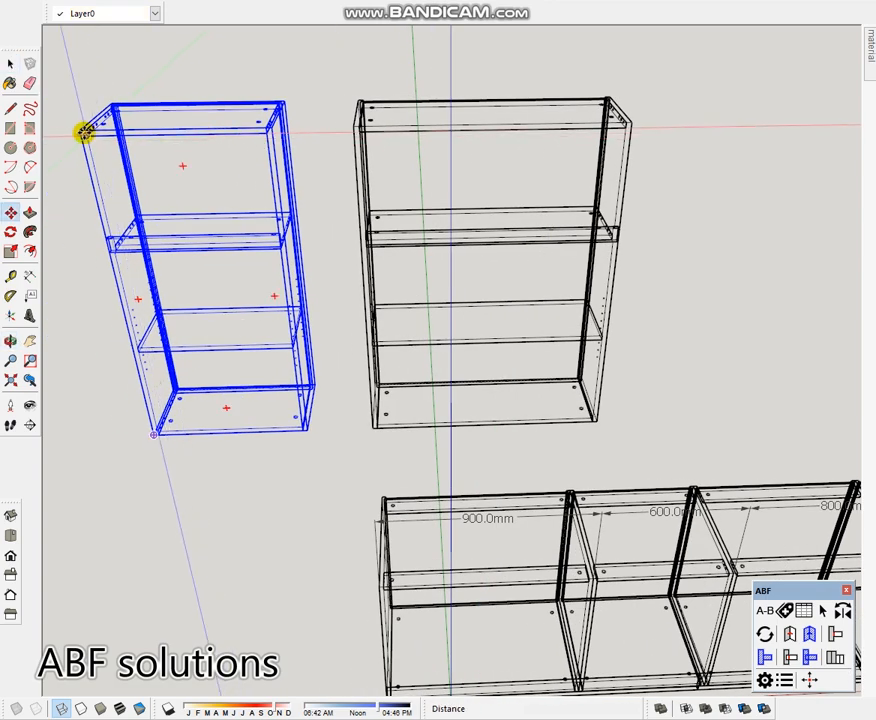
left_click(80, 132)
key("ctrl")
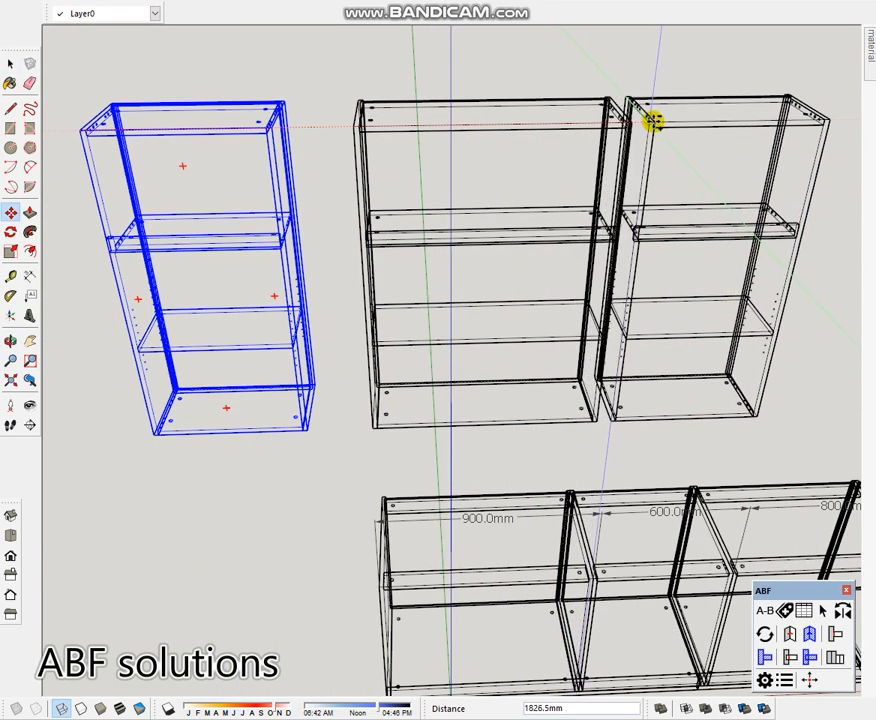
left_click(630, 118)
key("space")
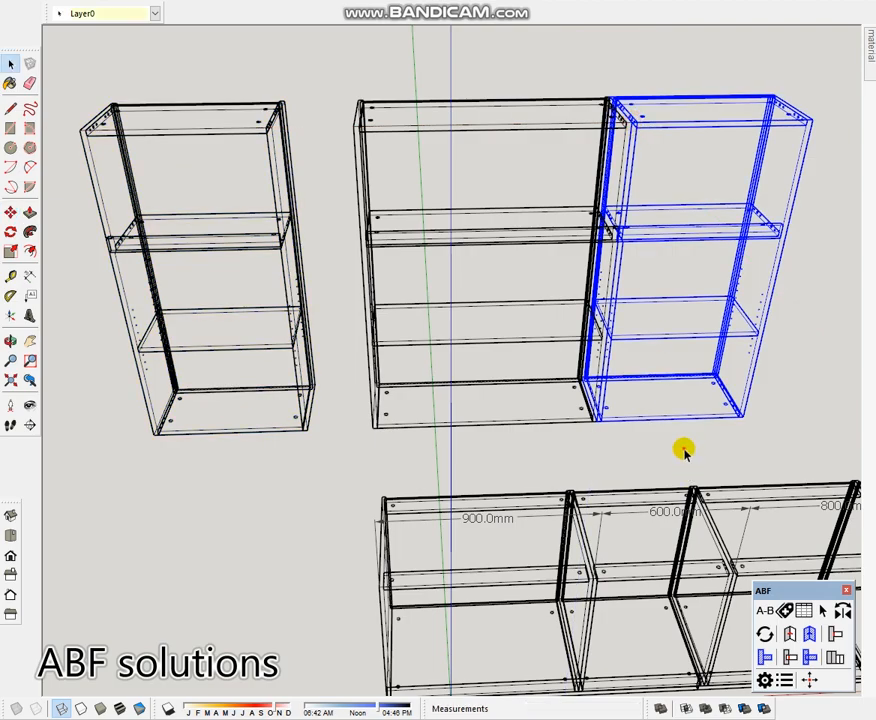
left_click(684, 449)
Switch the model display from wireframe back to shaded with textures
middle_click_drag(708, 409, 468, 313)
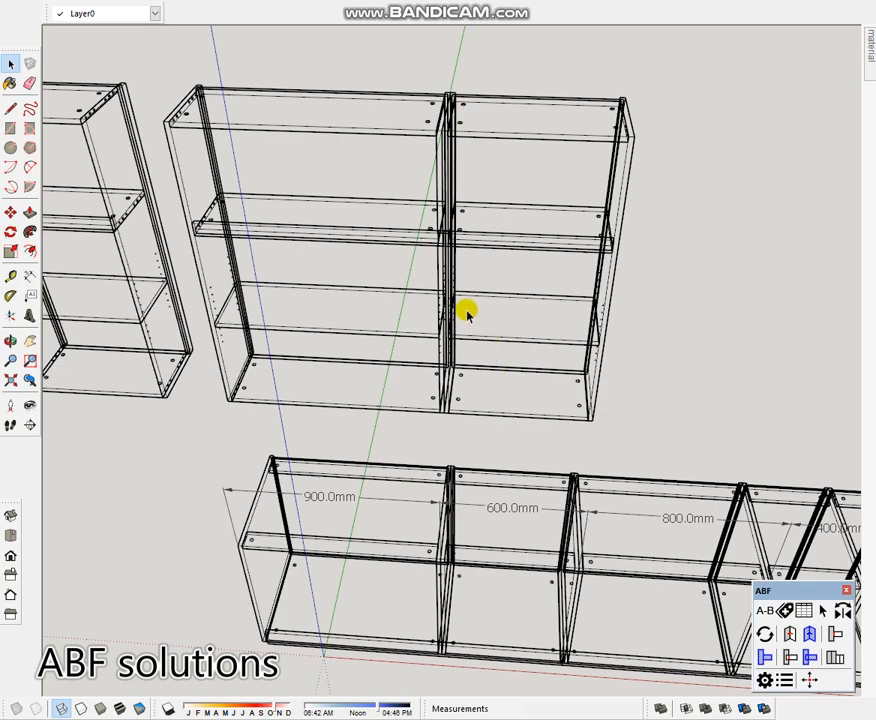
middle_click_drag(600, 338, 583, 329, "shift")
scroll(542, 312, "down", 2)
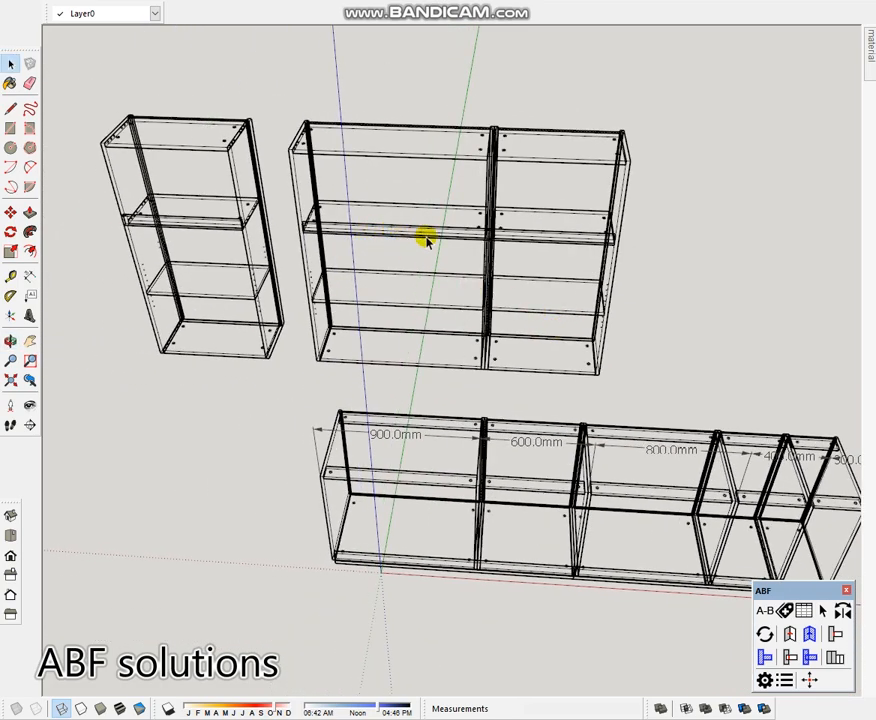
middle_click_drag(677, 241, 497, 320)
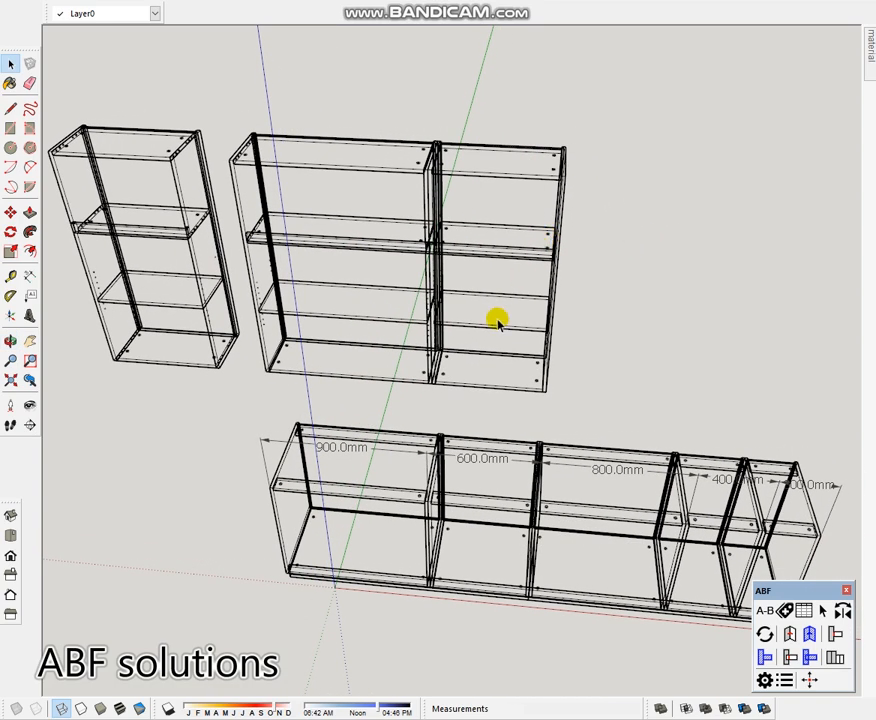
left_click(120, 708)
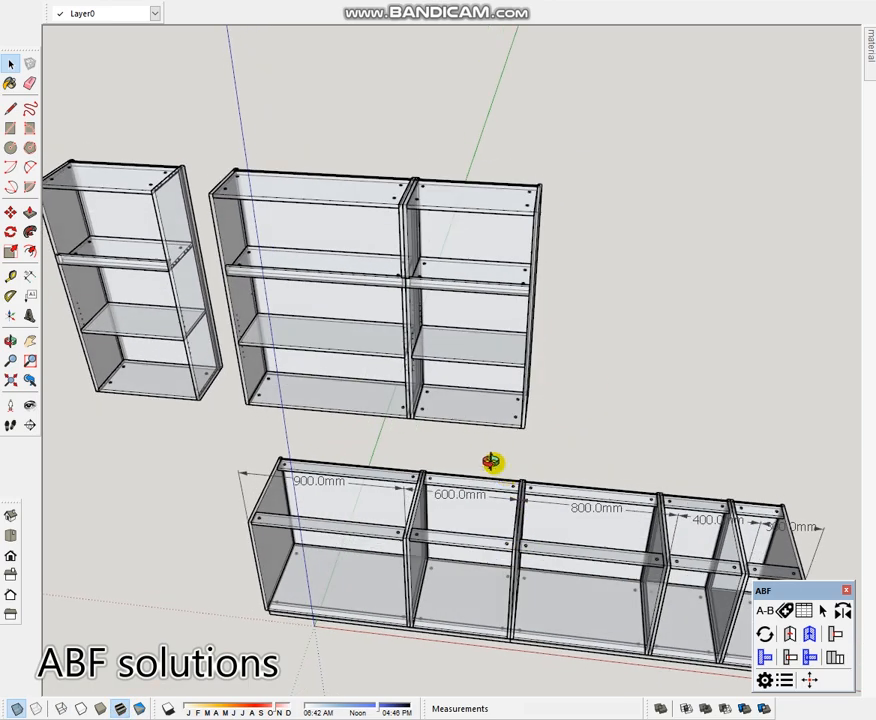
Outline the front rail's end on the newly copied cabinet's right side panel and offset the outline slightly for clearance
scroll(493, 462, "up", 8)
double_click(520, 178)
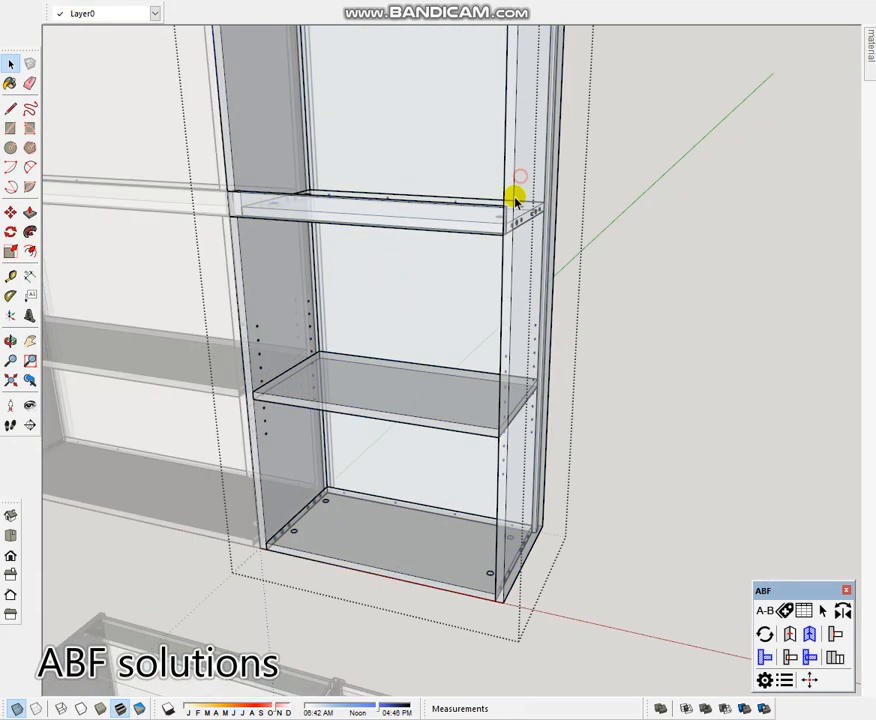
left_click(510, 208)
double_click(511, 208)
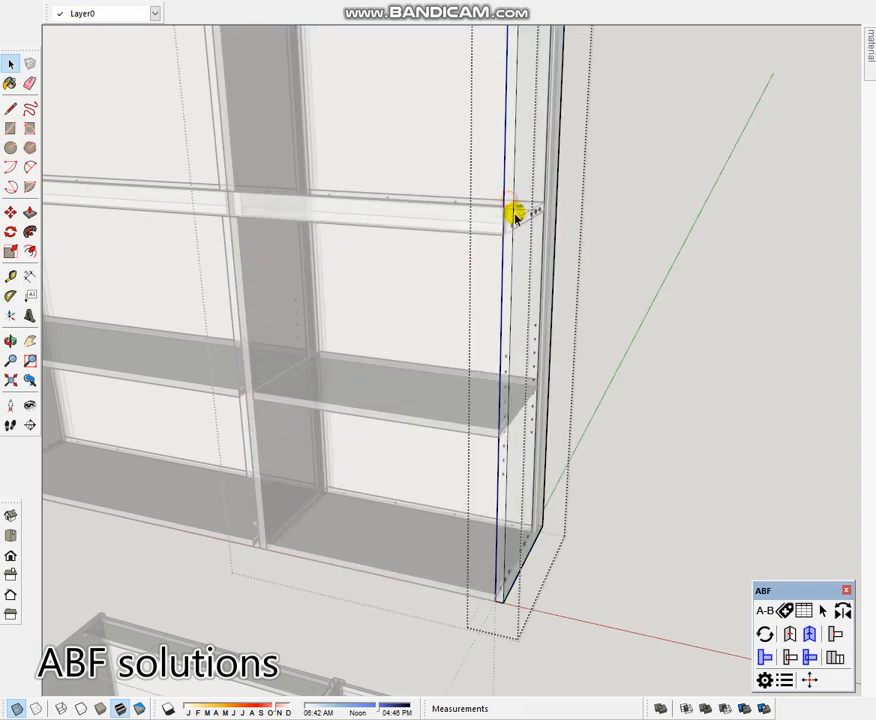
scroll(540, 420, "up", 5)
key("m")
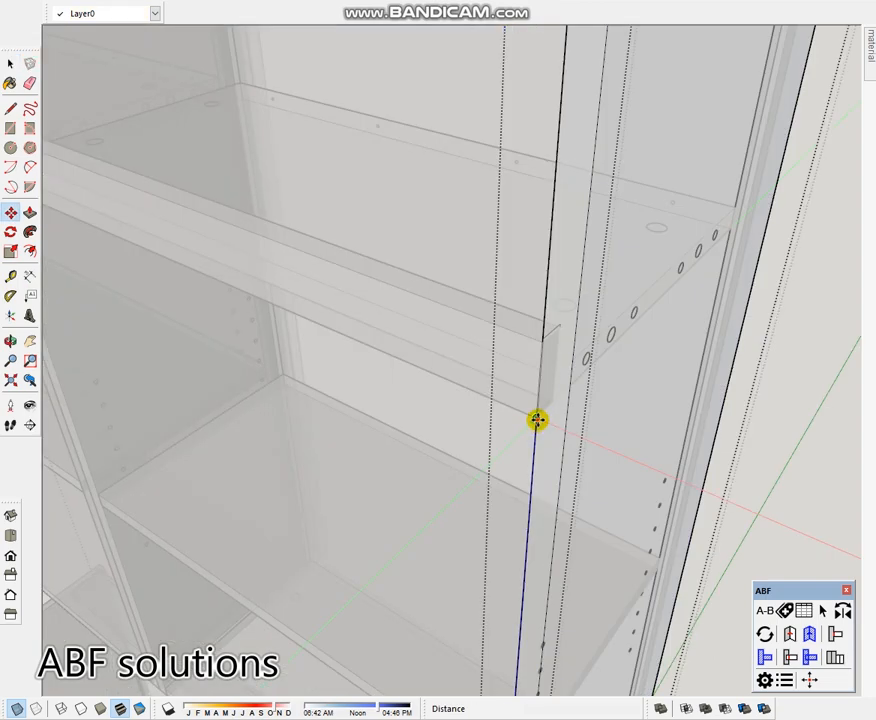
key("space")
mouse_move(541, 442)
middle_mouse_down()
mouse_move(678, 369)
mouse_move(847, 300)
mouse_move(642, 316)
mouse_move(546, 290)
middle_mouse_up()
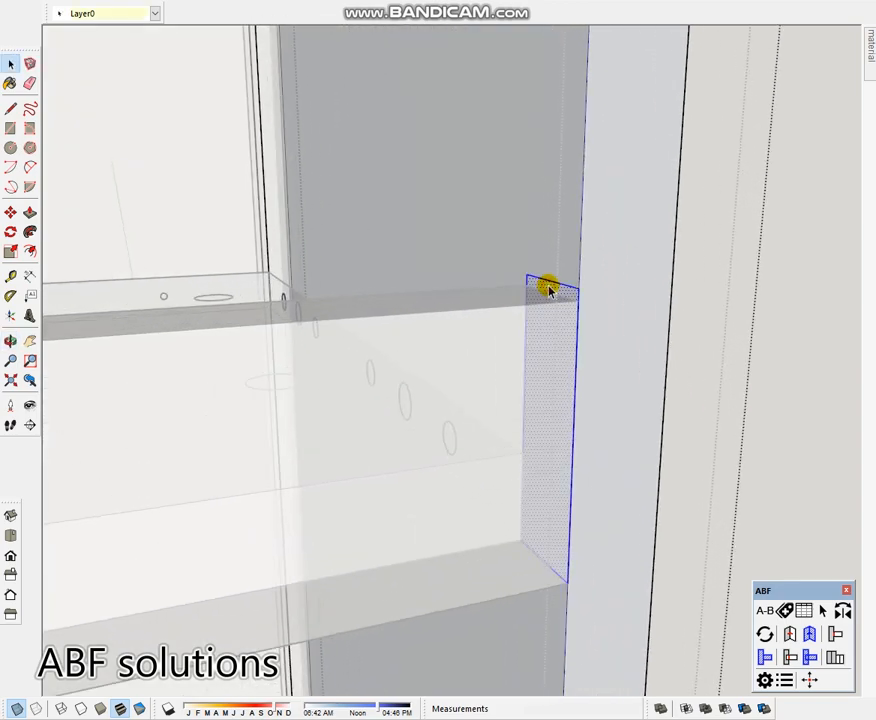
left_click(577, 306)
key("space")
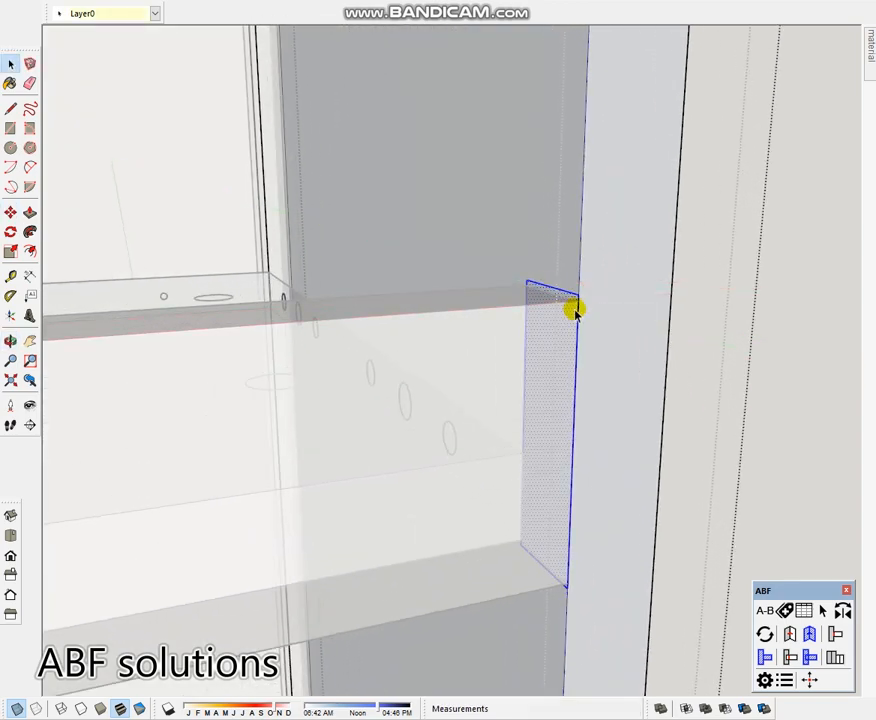
Push the outlined area through the copied cabinet's right side panel to cut the rail notch
left_click(556, 356)
left_click(668, 307)
key("space")
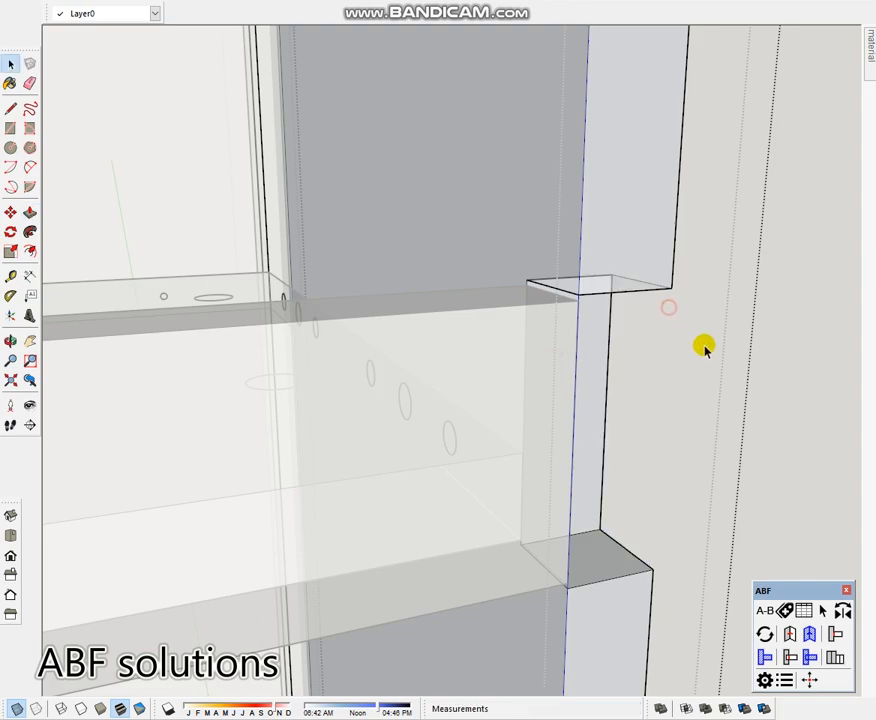
Pull the end of the copied cabinet's front rail through the notch, flush with the right side panel's outer face
middle_click_drag(777, 325, 540, 442)
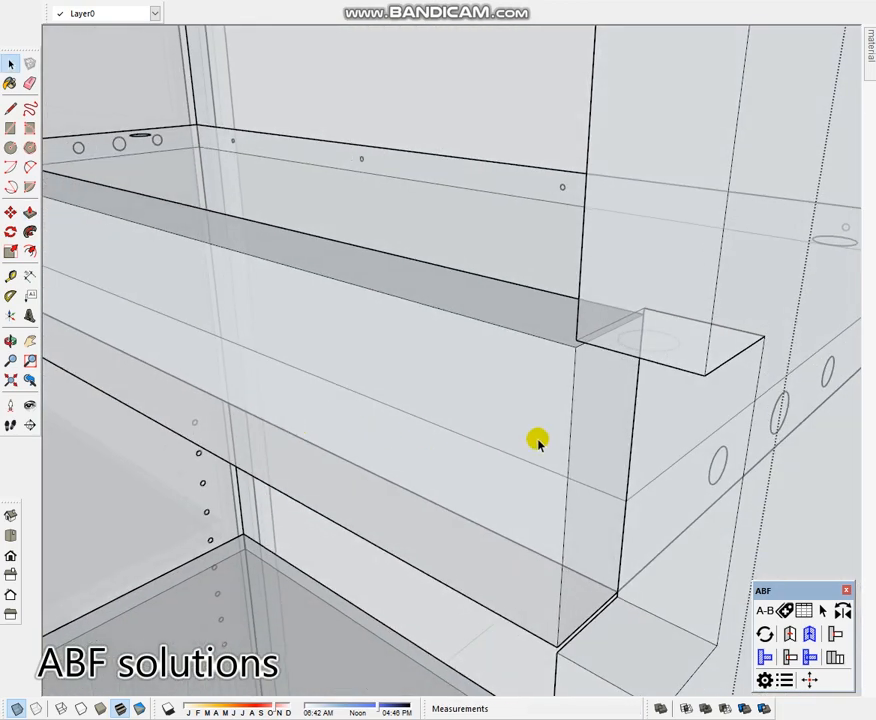
left_click(568, 424)
double_click(595, 425)
key("p")
left_click(598, 434)
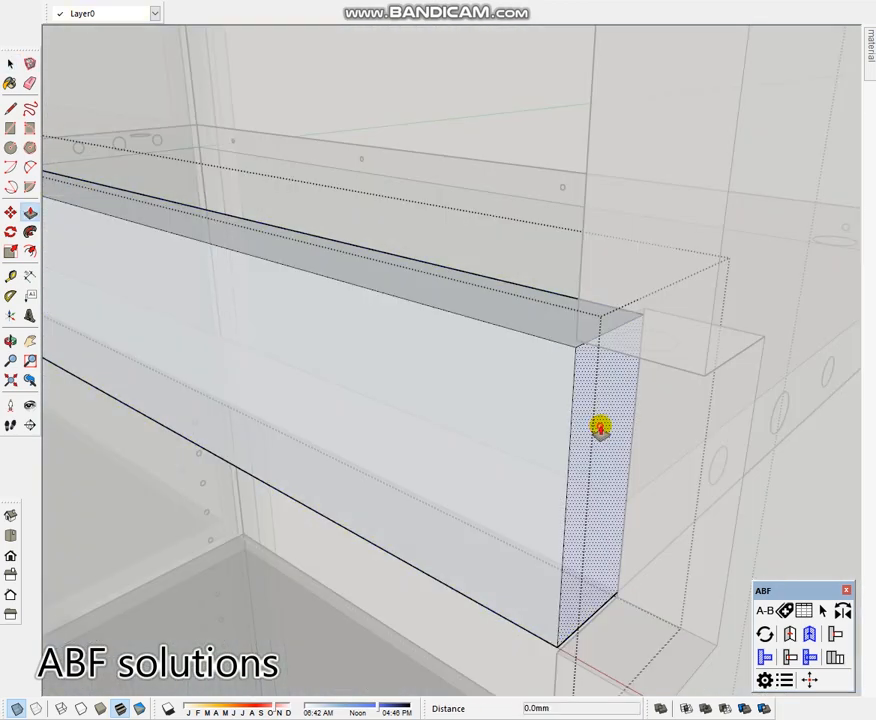
left_click(765, 383)
key("space")
scroll(694, 411, "down", 6)
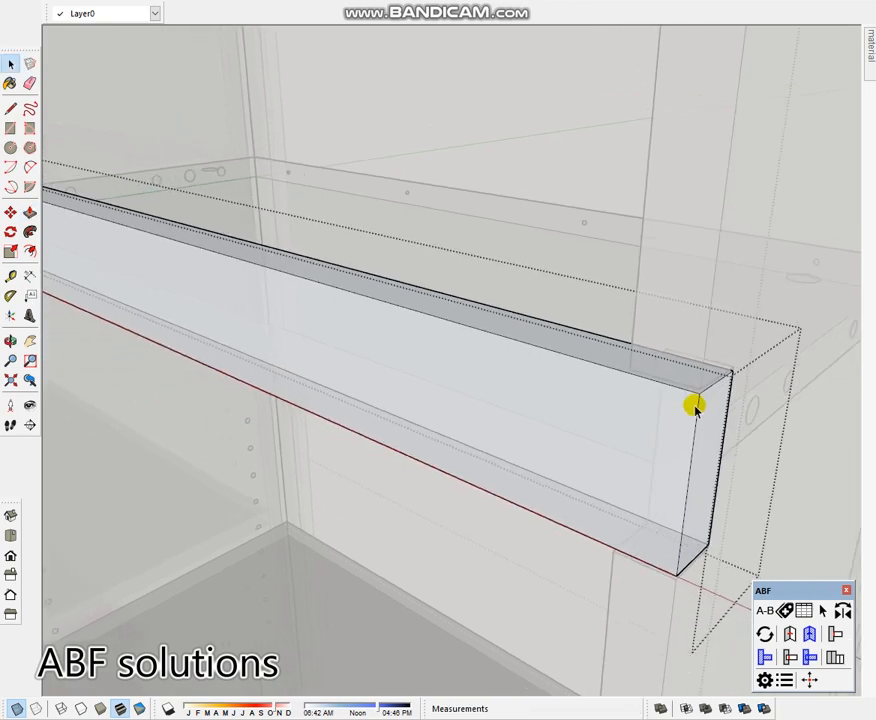
middle_click_drag(694, 420, 560, 380, "shift")
left_click(710, 366)
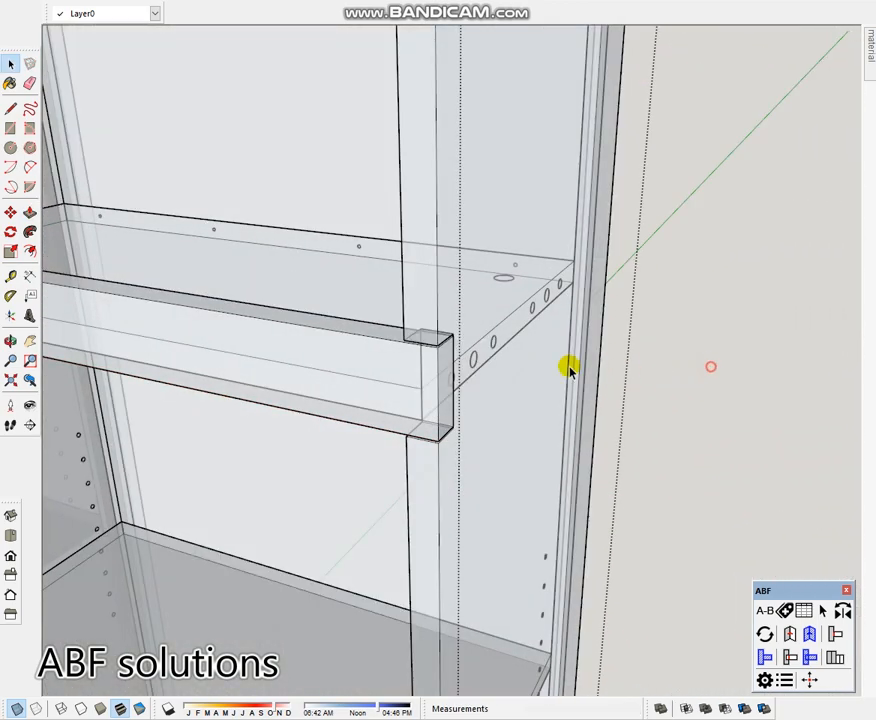
Examine the extended front rail and how it runs across the joined wall cabinets
scroll(504, 374, "down", 7)
middle_click_drag(503, 375, 573, 375, "shift")
scroll(573, 375, "up", 1)
left_click(643, 371)
scroll(478, 378, "down", 4)
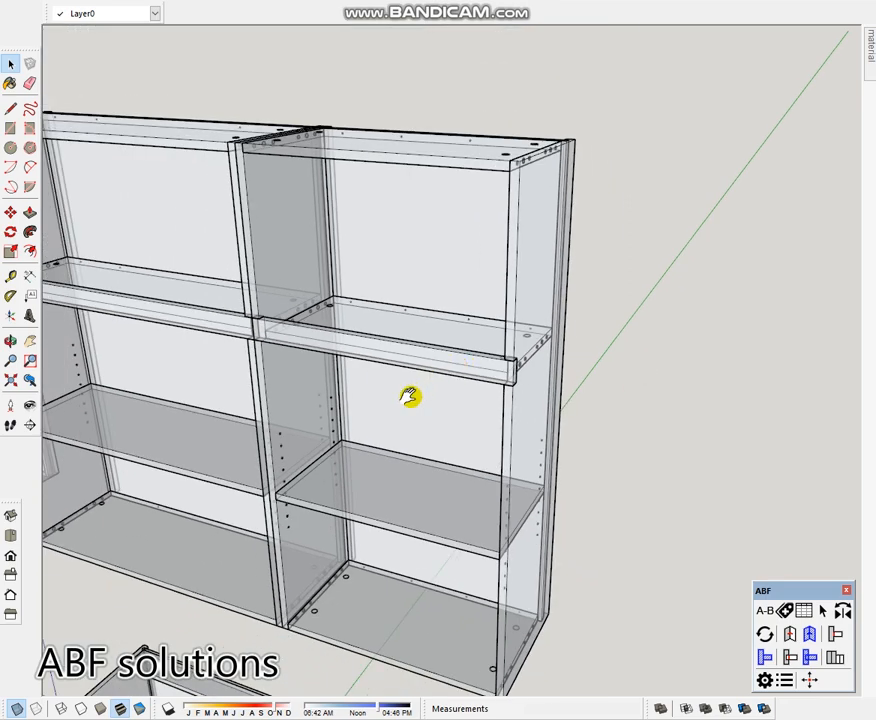
middle_click_drag(410, 396, 508, 393, "shift")
middle_click_drag(412, 362, 477, 363)
scroll(478, 362, "down", 5)
middle_click_drag(417, 401, 524, 370)
left_click(452, 343)
left_click(627, 343)
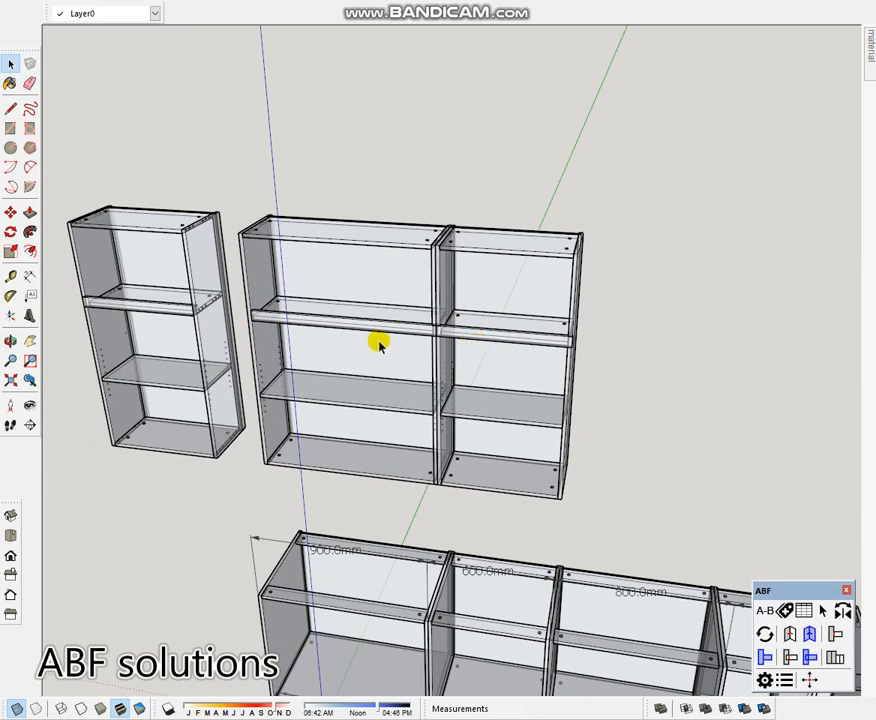
Copy the rightmost wall cabinet 600 mm along the red axis so the copy sits flush against its right side
left_click(455, 318)
scroll(420, 270, "up", 5)
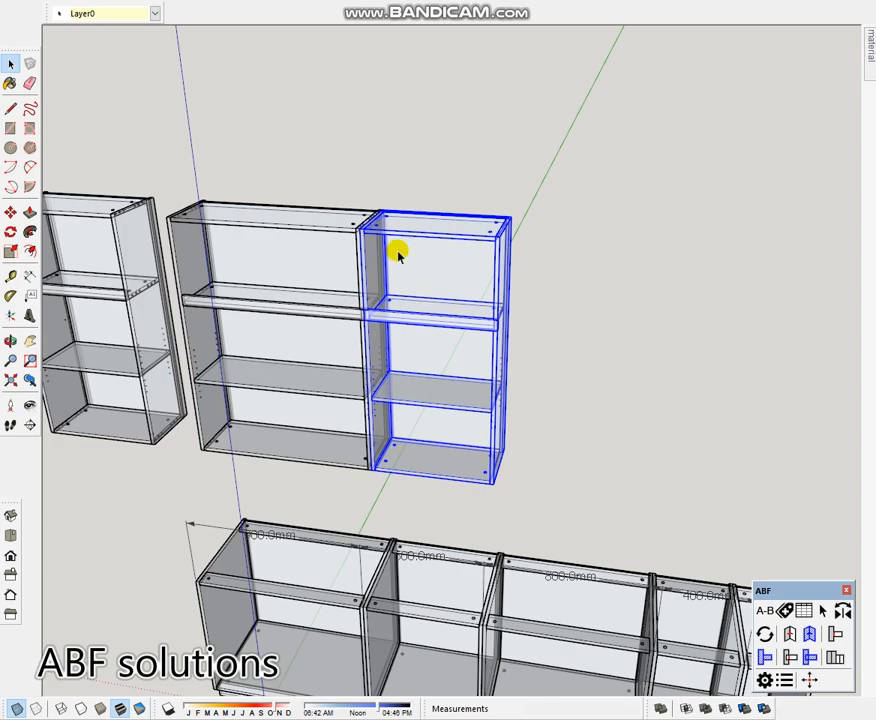
scroll(330, 203, "up", 6)
key("m")
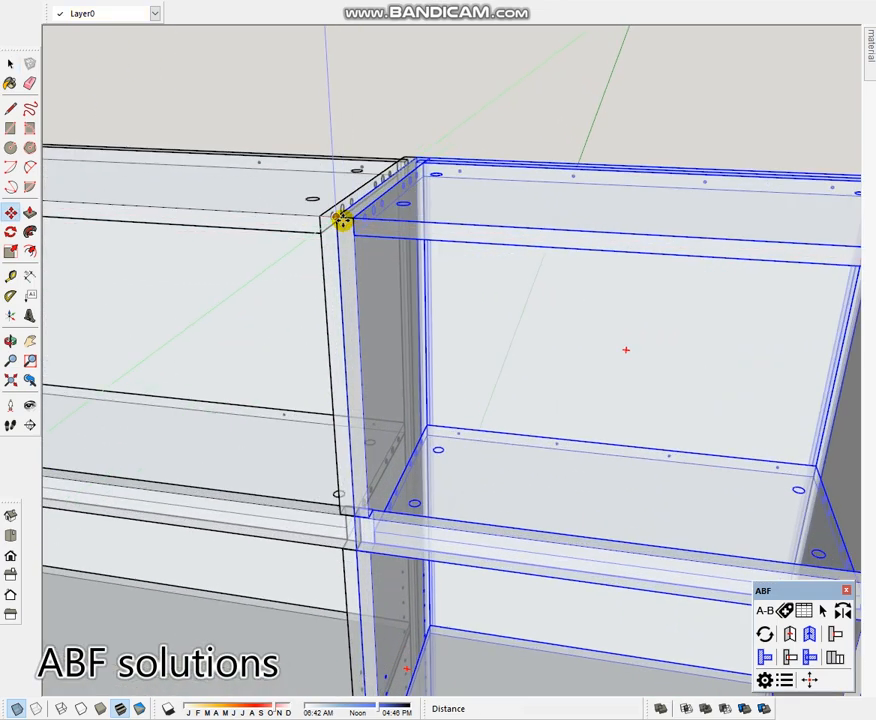
left_click(342, 220)
key("ctrl")
scroll(400, 235, "down", 5)
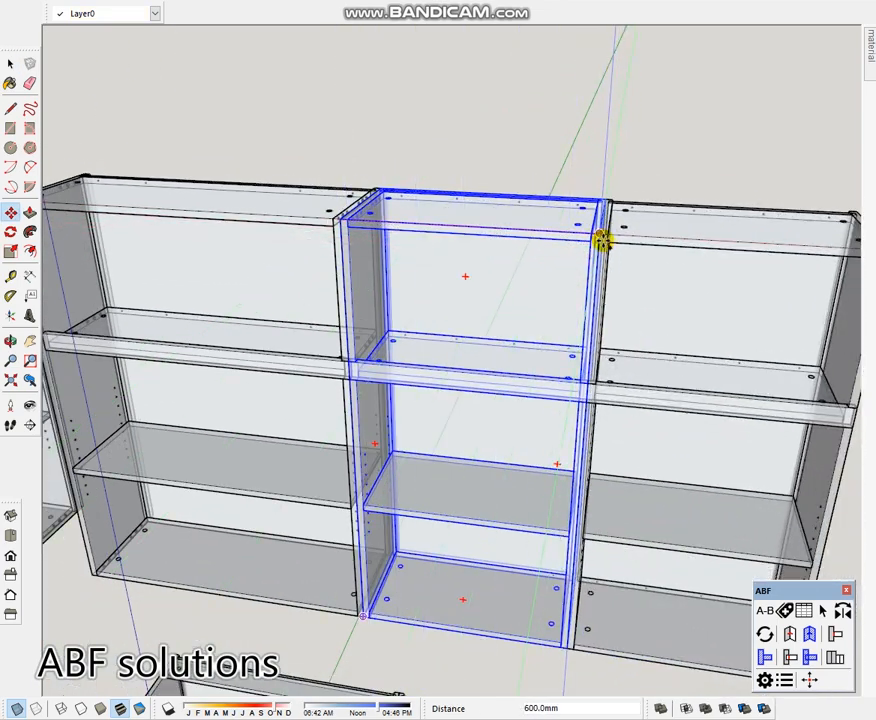
left_click(601, 237)
Widen the third wall cabinet by 200 mm by stretching its right end outward with the ABF stretch tool
scroll(601, 237, "down", 3)
middle_click_drag(688, 317, 502, 186, "shift")
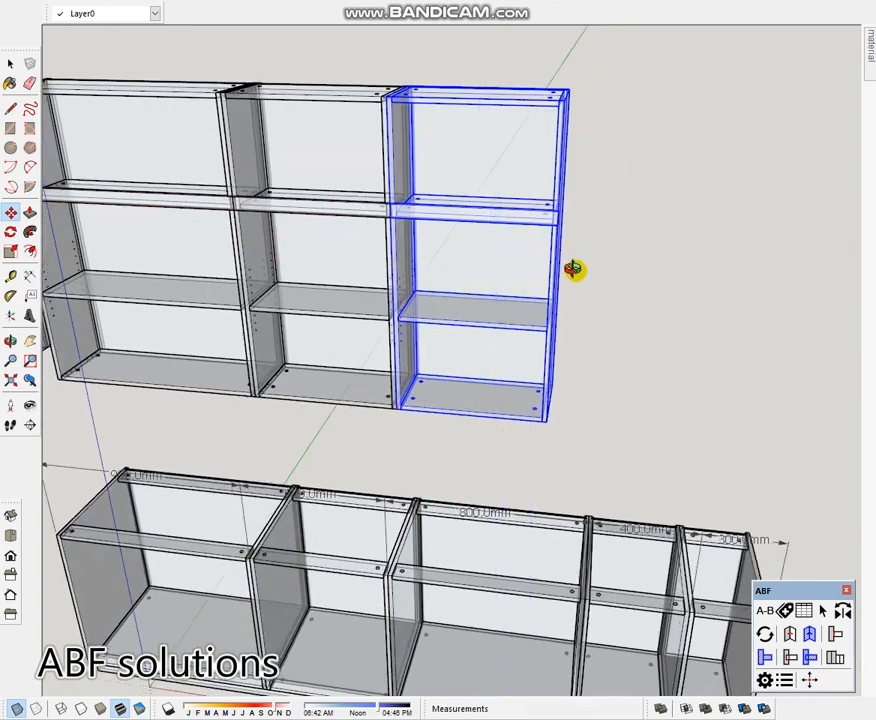
left_click(809, 680)
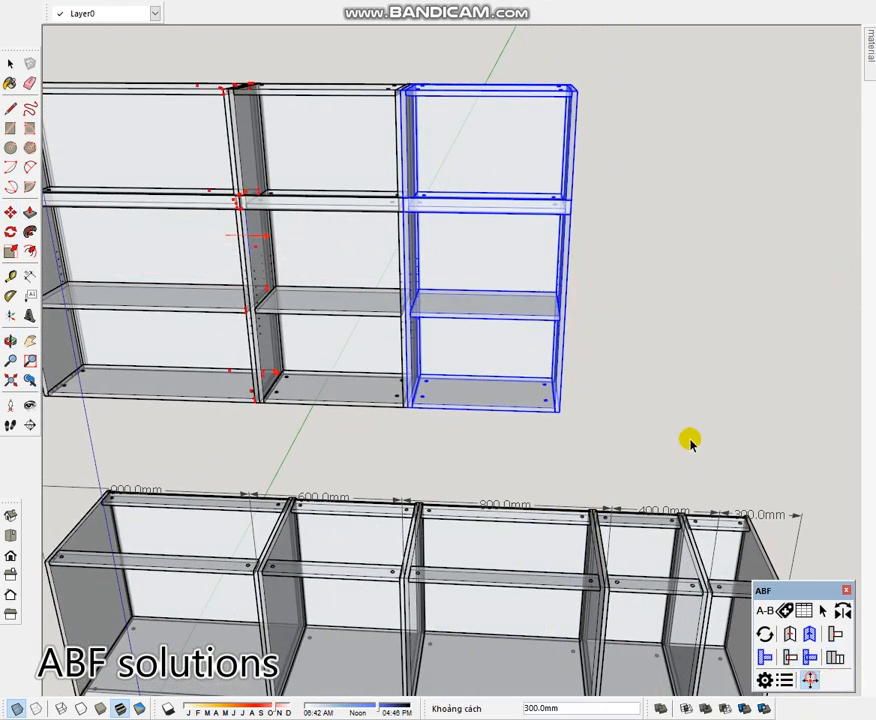
mouse_move(631, 386)
middle_mouse_down()
mouse_move(682, 450)
mouse_move(679, 330)
middle_mouse_up()
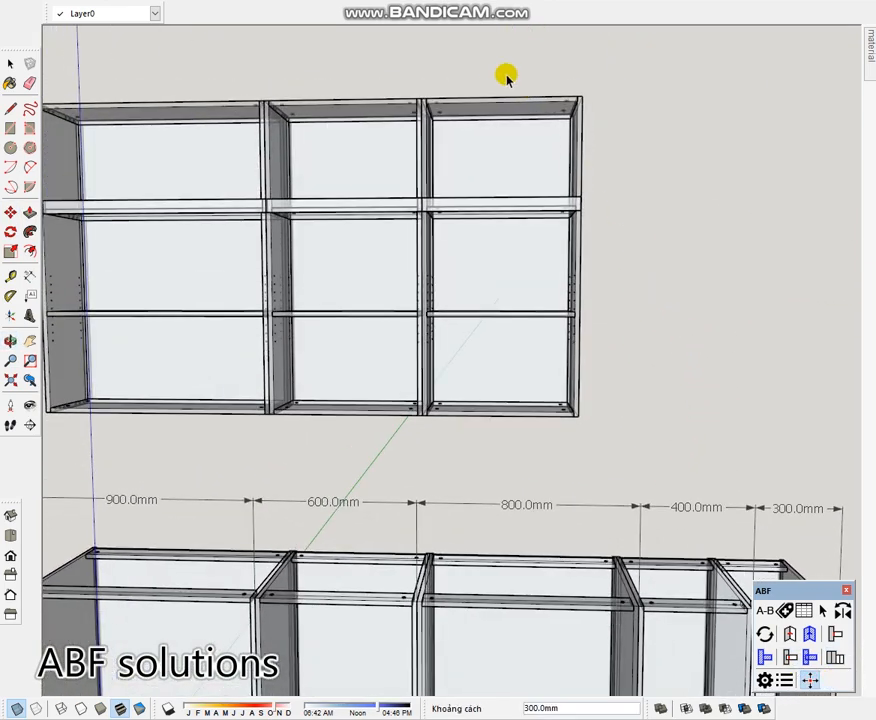
left_click_drag(504, 62, 684, 462)
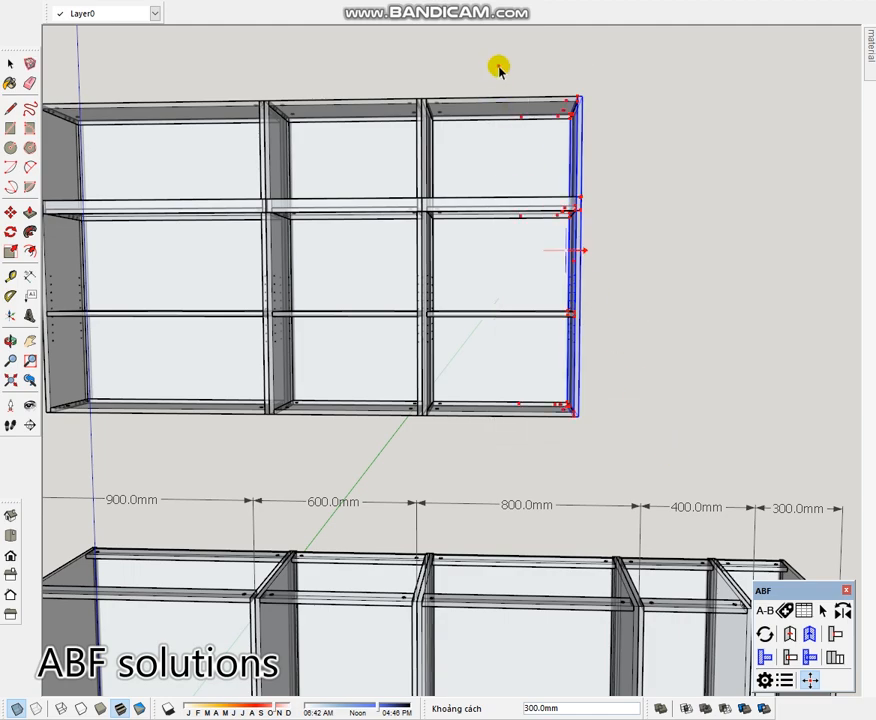
left_click_drag(499, 66, 637, 506)
type("0200")
key("Return")
key("space")
left_click(685, 407)
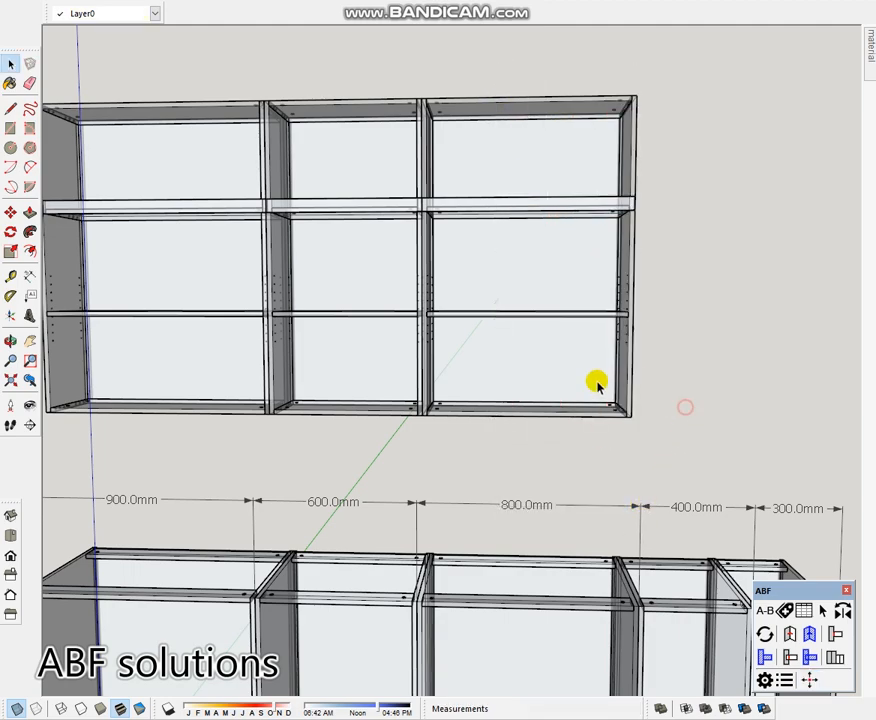
Copy the widened third wall cabinet so the copy sits flush against its right side
middle_click_drag(615, 370, 473, 397, "shift")
left_click(440, 401)
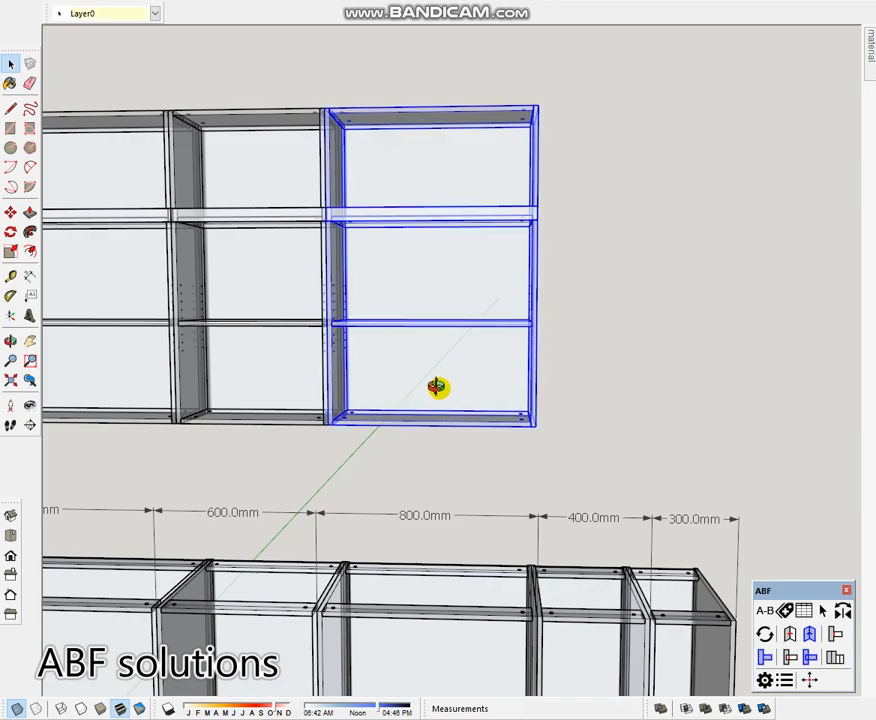
scroll(338, 186, "up", 1)
key("m")
scroll(297, 111, "up", 4)
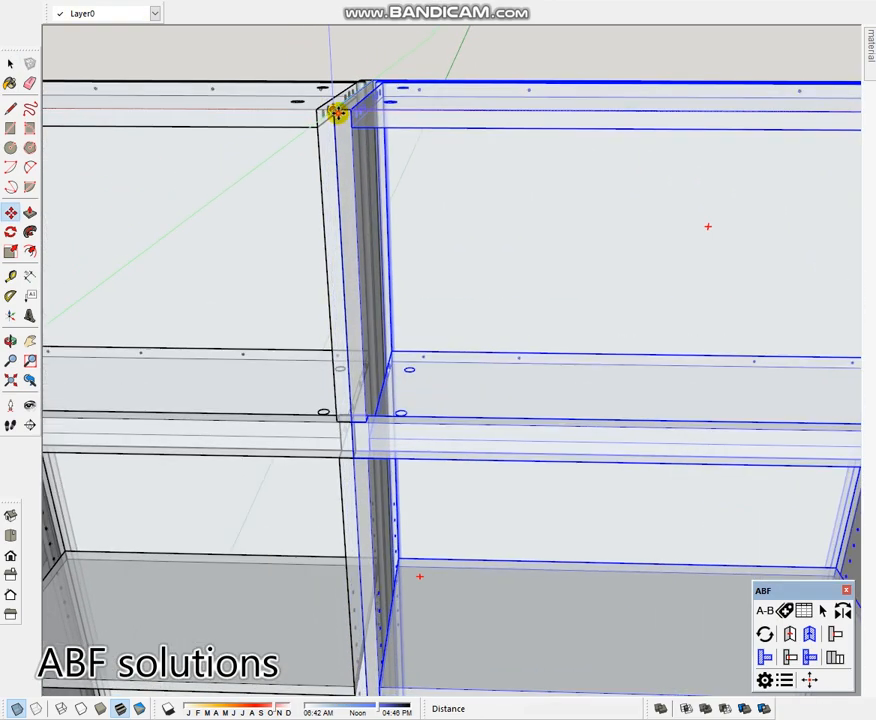
left_click(338, 112)
scroll(338, 112, "down", 4)
key("ctrl")
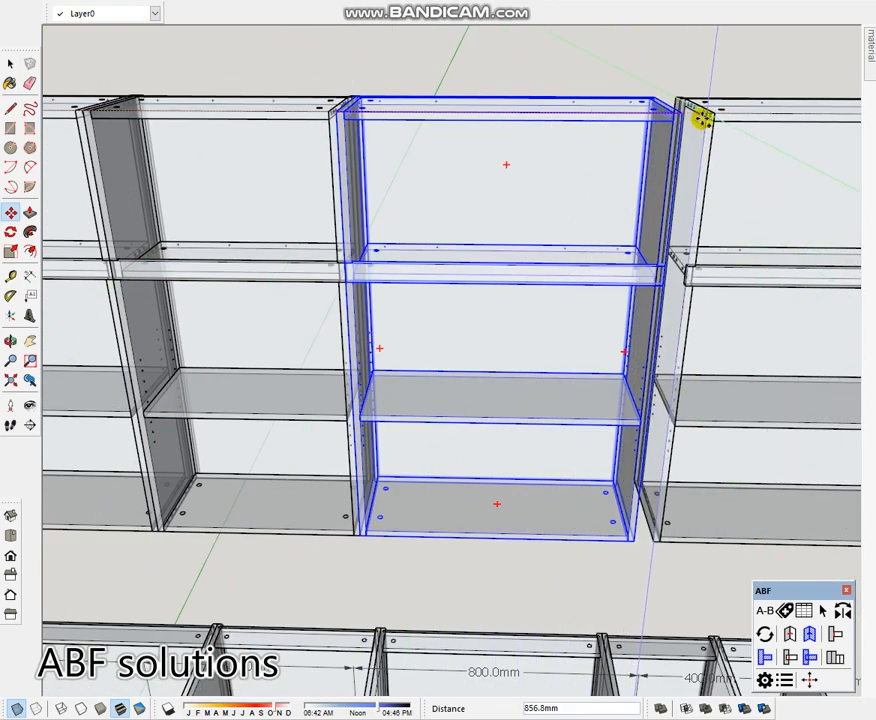
left_click(684, 119)
Narrow the fourth wall cabinet by 100 mm by stretching its right end inward with the ABF stretch tool
scroll(574, 173, "down", 3)
middle_click_drag(602, 223, 432, 218, "shift")
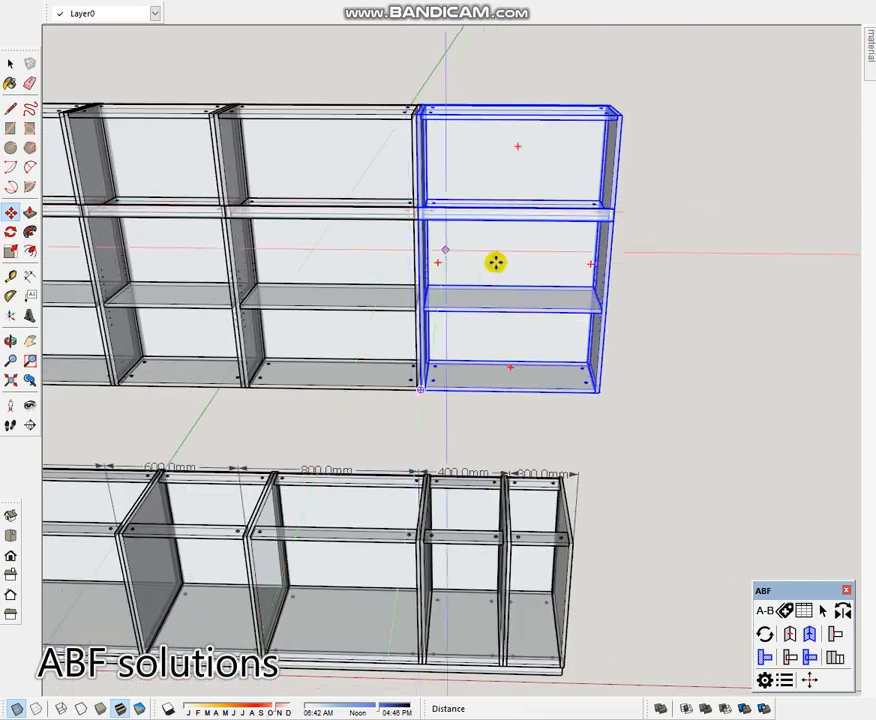
mouse_move(495, 262)
middle_mouse_down()
mouse_move(512, 188)
mouse_move(545, 260)
middle_mouse_up()
mouse_move(712, 477)
middle_mouse_down()
mouse_move(636, 365)
mouse_move(752, 592)
middle_mouse_up()
left_click(807, 680)
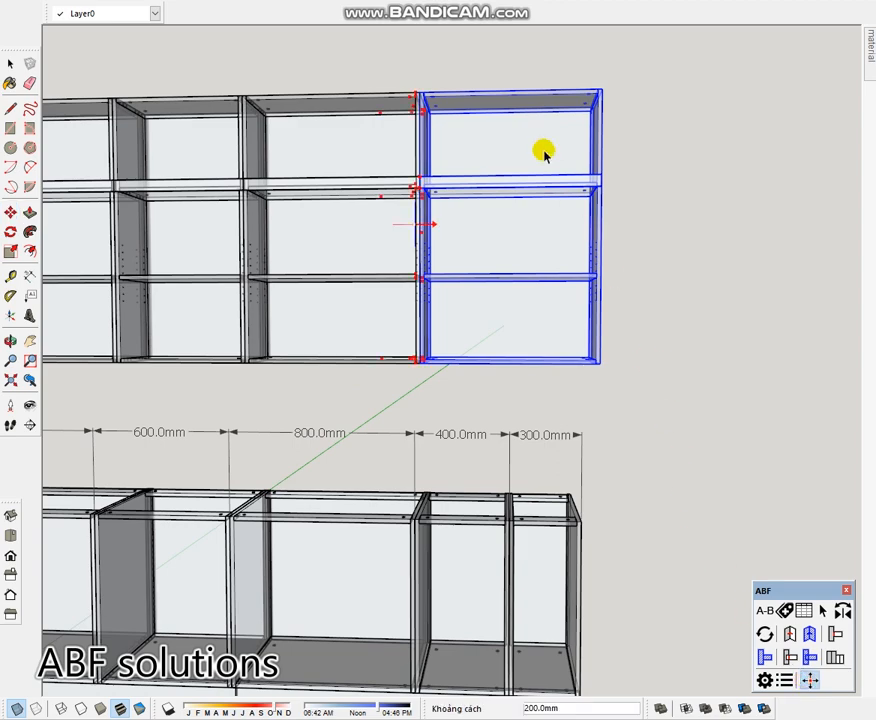
left_click_drag(651, 387, 669, 396)
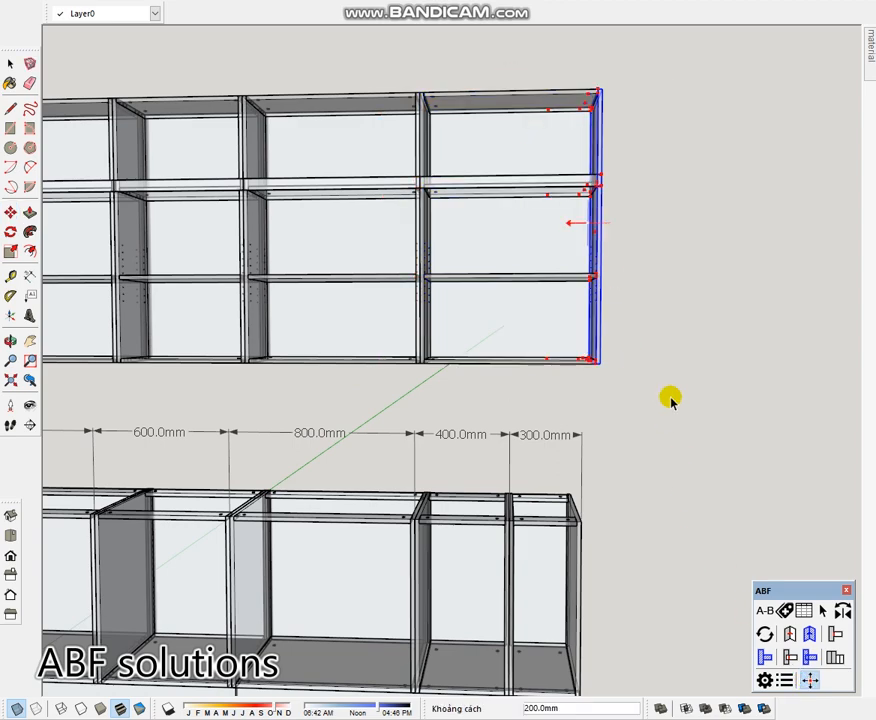
type("100")
key("Return")
key("space")
Move the separate wall cabinet left of the row along the red axis, flush against the third cabinet's right side
scroll(630, 384, "down", 2)
middle_click_drag(563, 385, 616, 381)
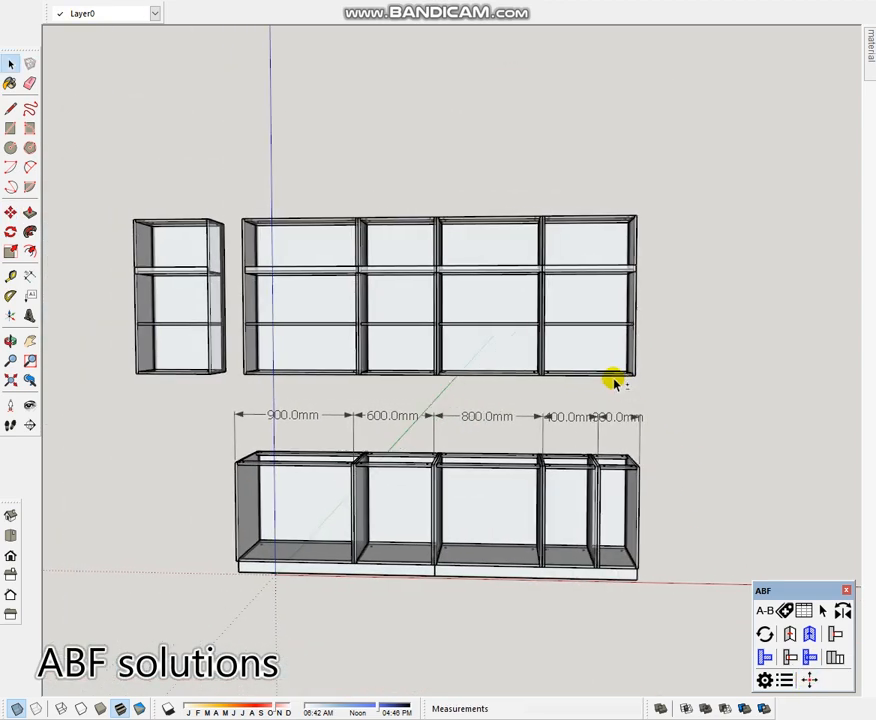
left_click(190, 313)
middle_click_drag(196, 307, 281, 330, "shift")
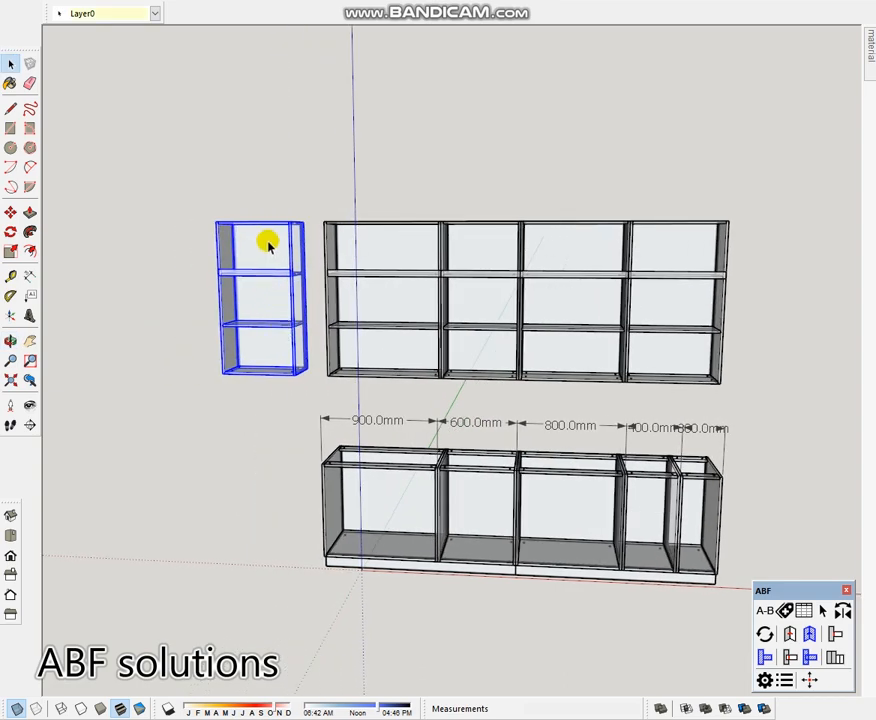
middle_click_drag(622, 320, 645, 489)
scroll(186, 221, "up", 5)
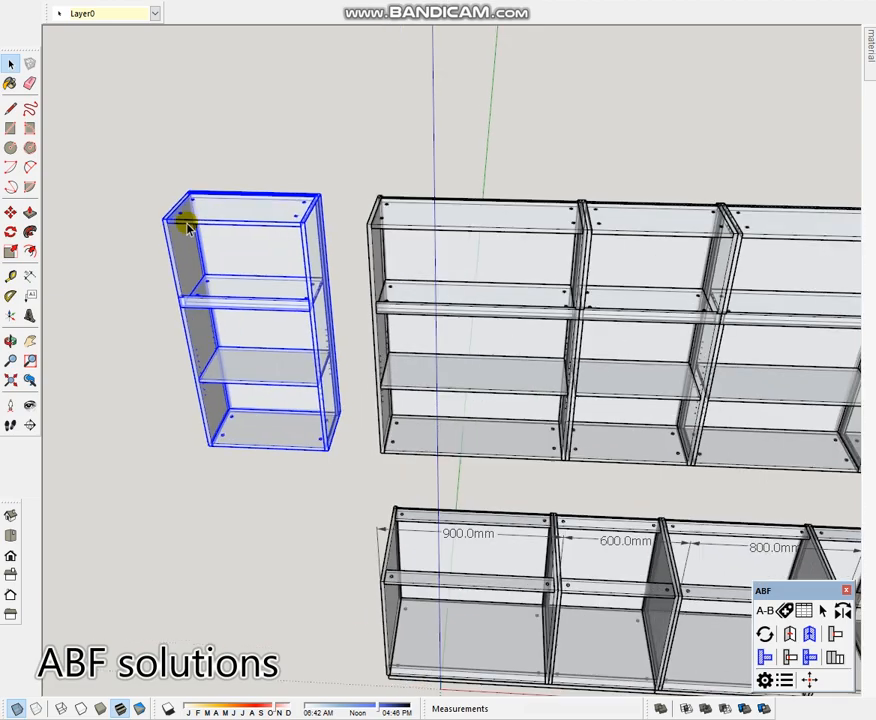
left_click(140, 219)
scroll(149, 217, "down", 4)
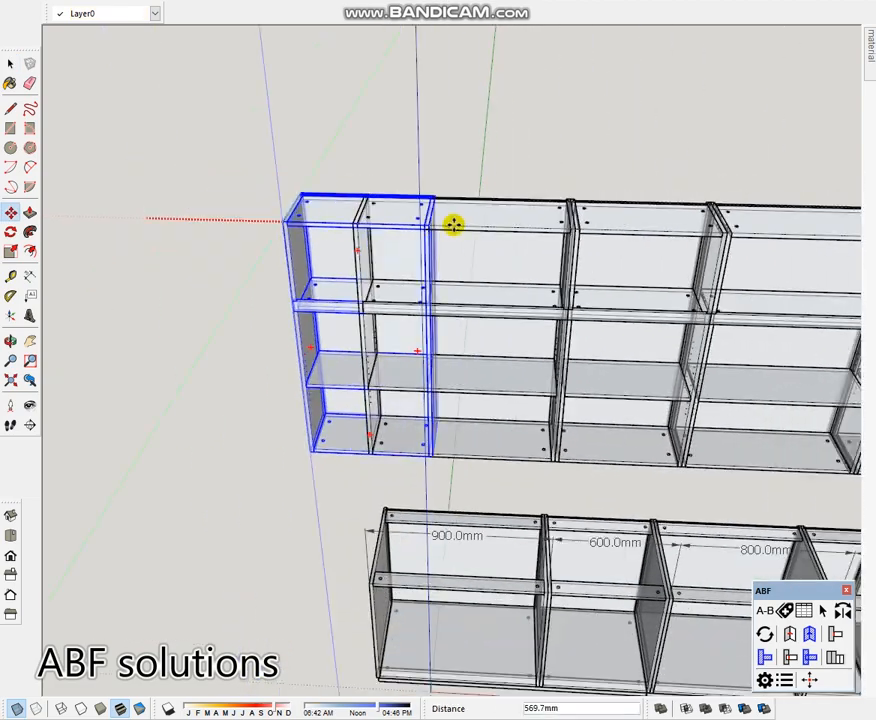
middle_click_drag(456, 226, 86, 245, "shift")
scroll(589, 249, "up", 5)
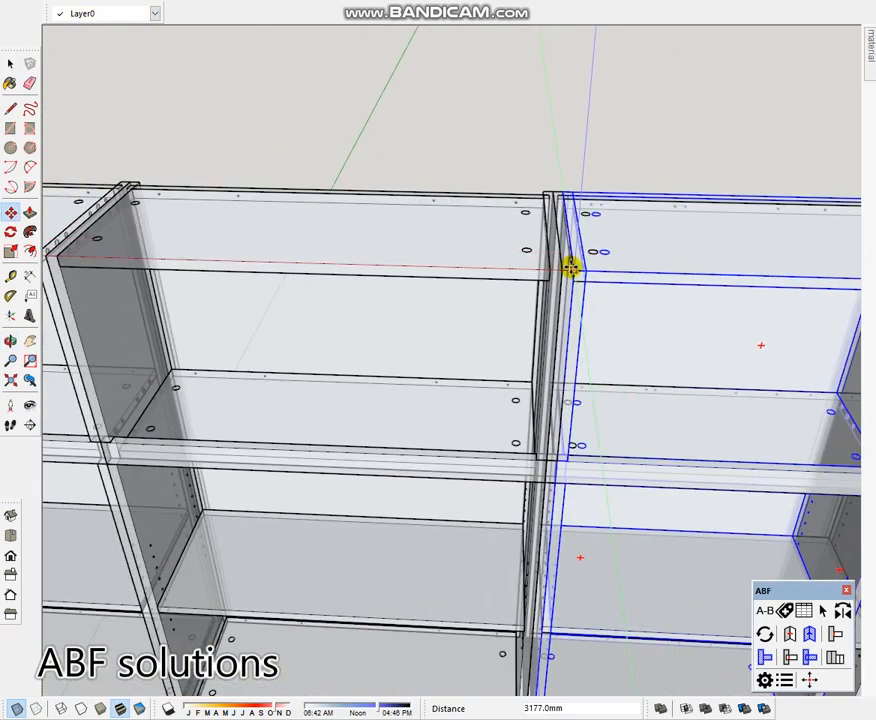
left_click(564, 271)
Delete the wider fourth cabinet that overlaps the moved cabinet at the right end of the row
scroll(632, 271, "down", 2)
middle_click_drag(735, 285, 575, 290, "shift")
key("space")
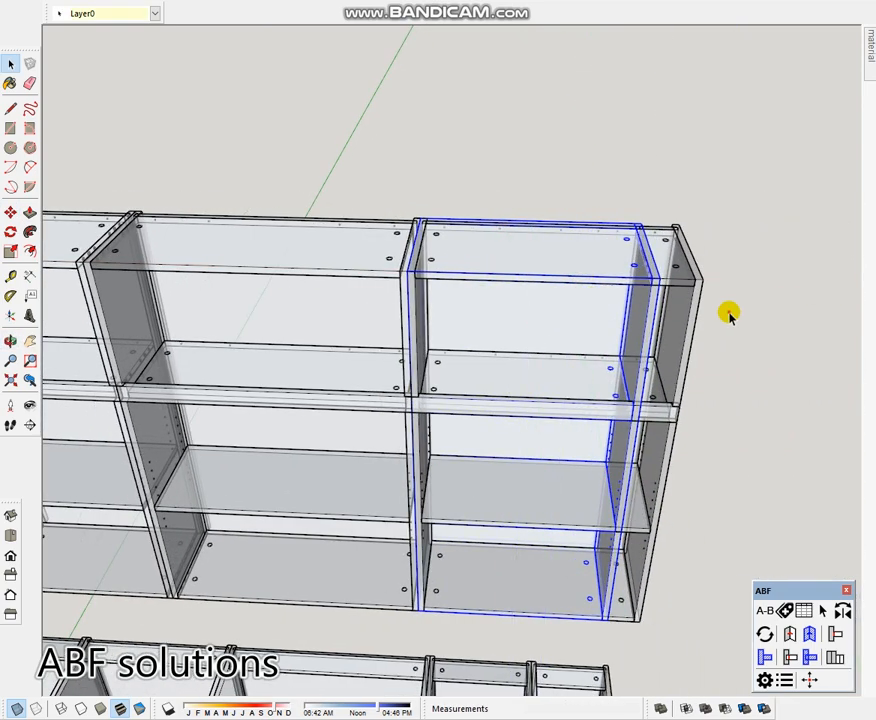
left_click(729, 314)
left_click(689, 315)
scroll(685, 316, "down", 2)
scroll(685, 318, "down", 1)
key("Delete")
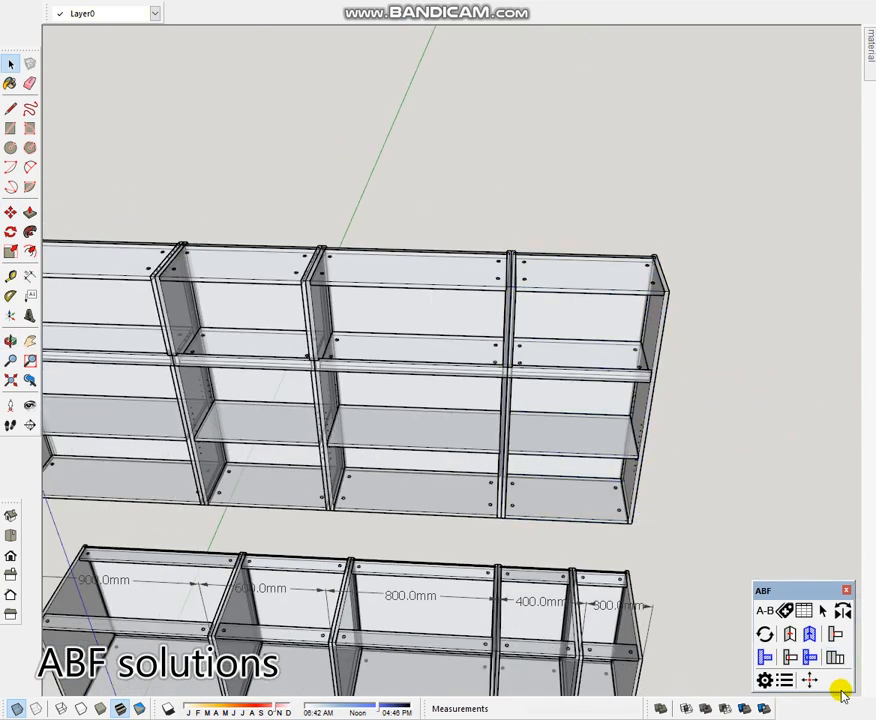
Widen the moved cabinet at the end of the row by 100 mm by stretching its right end outward
left_click_drag(585, 231, 712, 542)
middle_click_drag(674, 533, 565, 150)
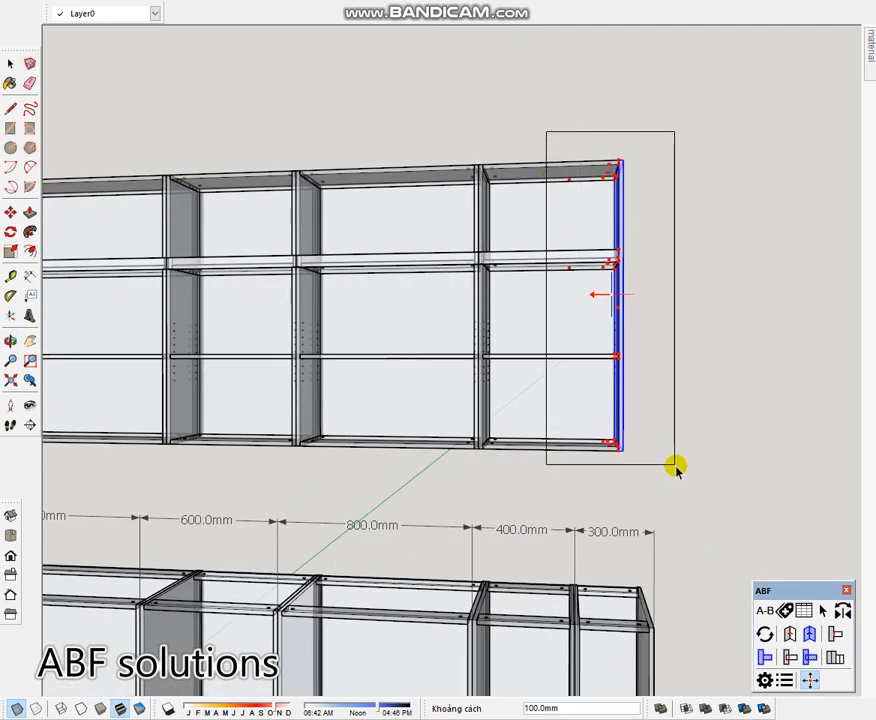
type("100")
key("Return")
Turn off the X-ray face display and review the complete wall and base cabinet rows
scroll(676, 470, "down", 5)
mouse_move(590, 455)
middle_mouse_down()
mouse_move(581, 587)
mouse_move(524, 538)
mouse_move(565, 530)
mouse_move(534, 513)
mouse_move(678, 500)
mouse_move(682, 448)
mouse_move(652, 461)
middle_mouse_up()
key("e")
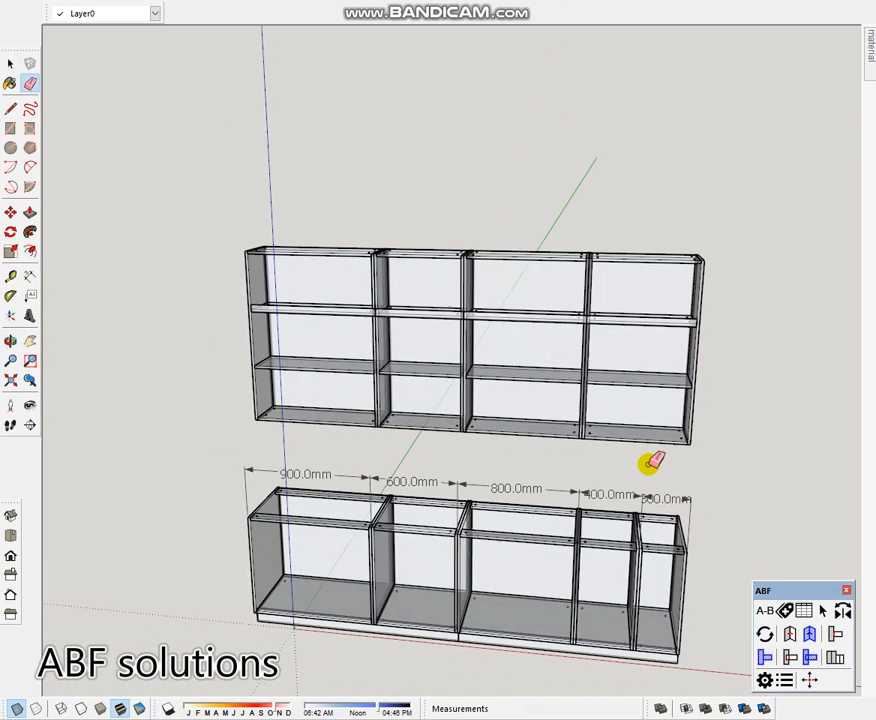
key("k")
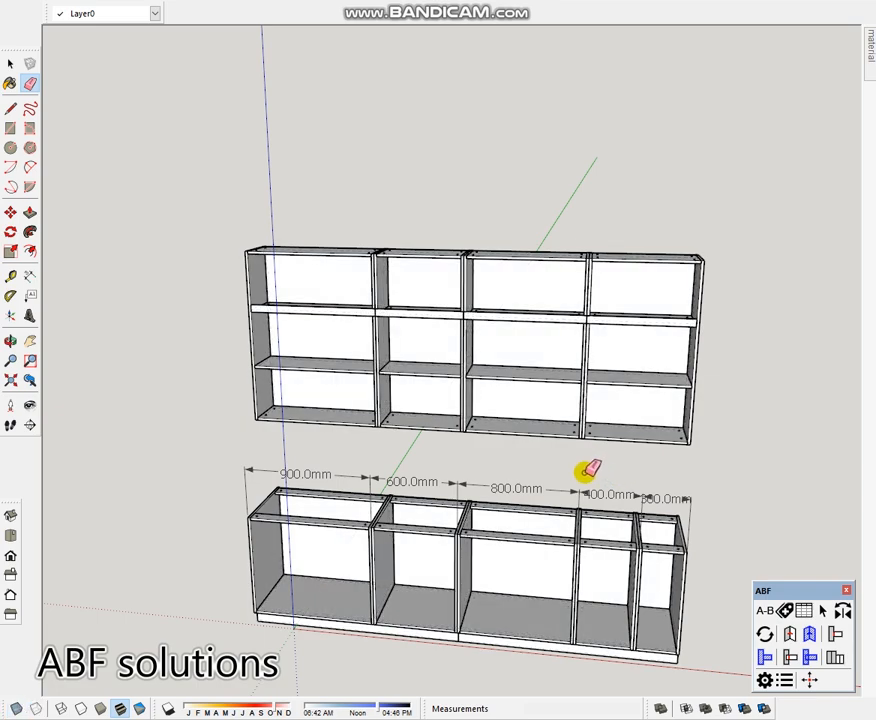
middle_click_drag(630, 462, 603, 462)
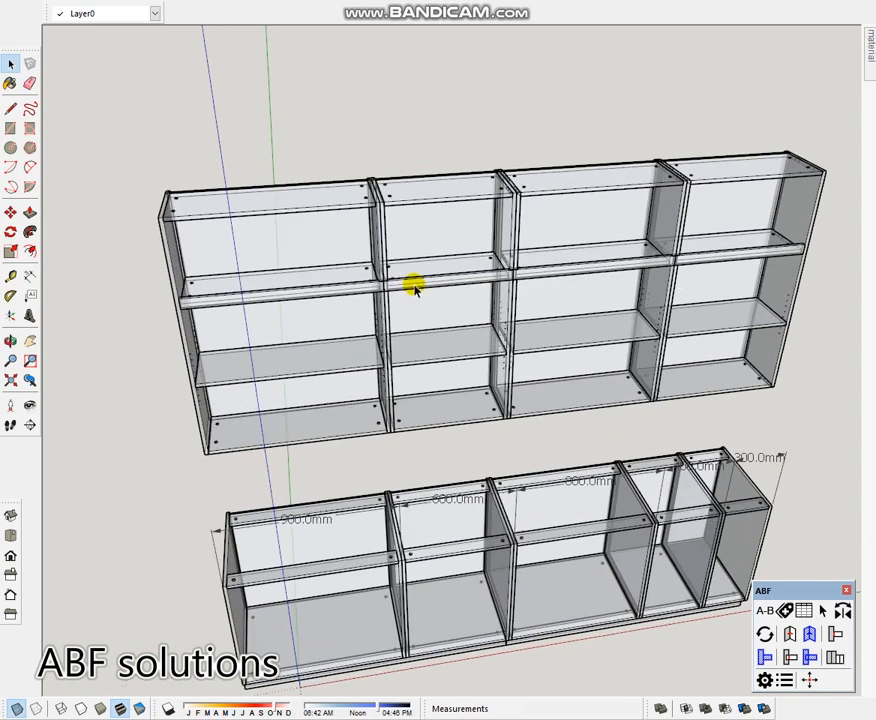
Combine the wall cabinets' front rails in pairs, joining the first two cabinets' rails and the last two cabinets' rails
left_click(409, 283)
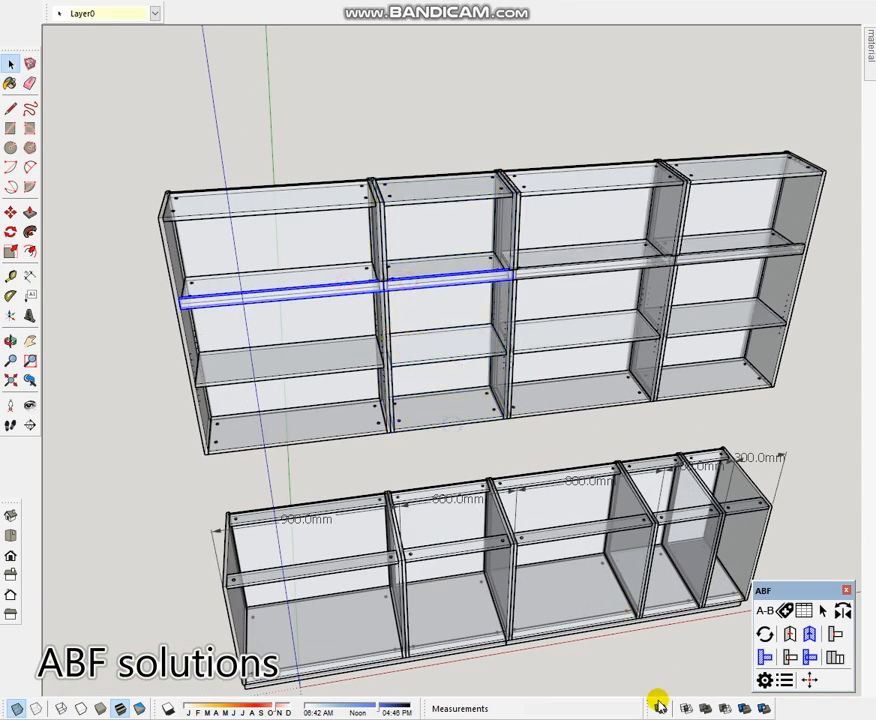
left_click(563, 270)
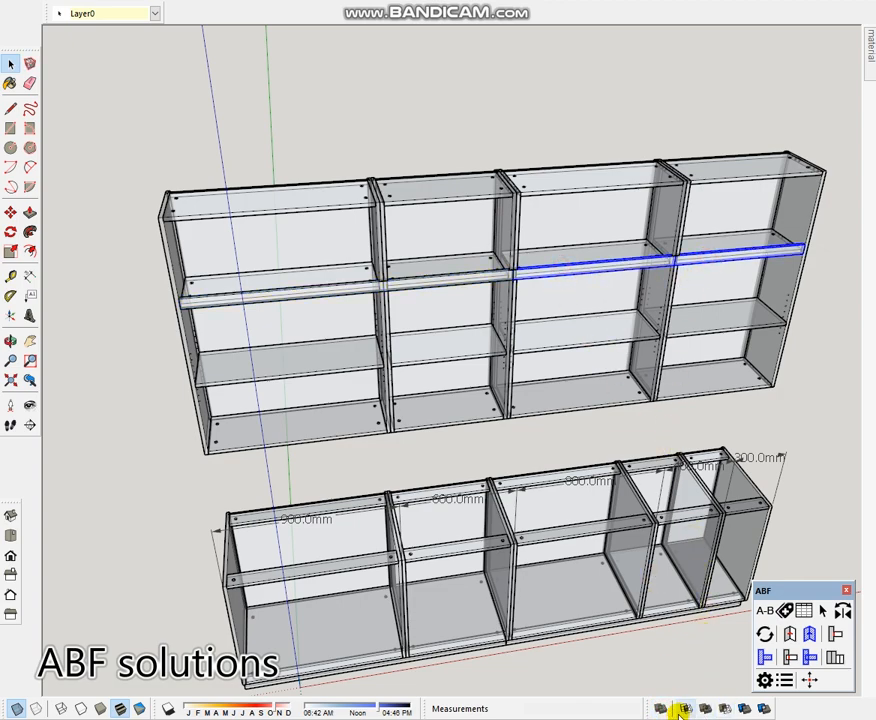